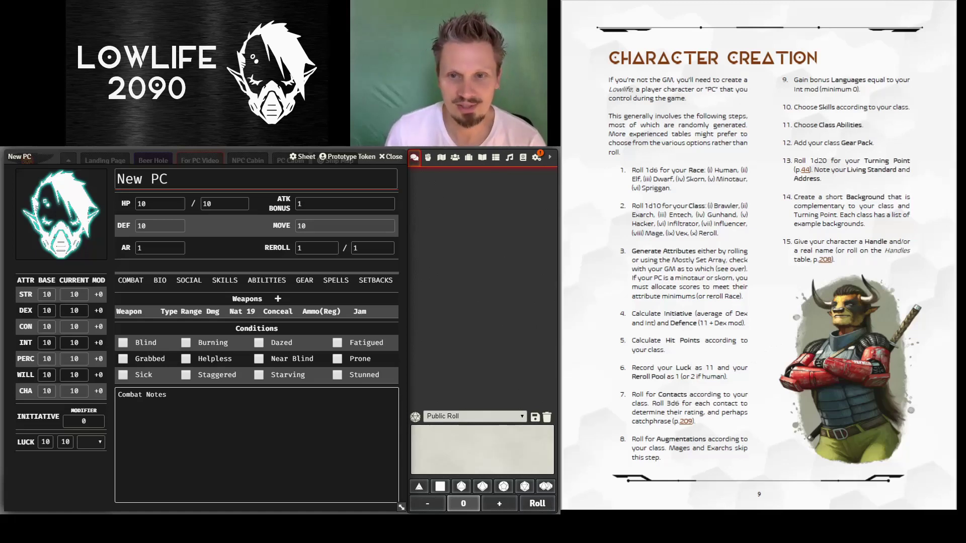
# - Roll 1d6 for the character's race and enter Human as the race in the biography
pyautogui.click(440, 487)
pyautogui.click(534, 505)
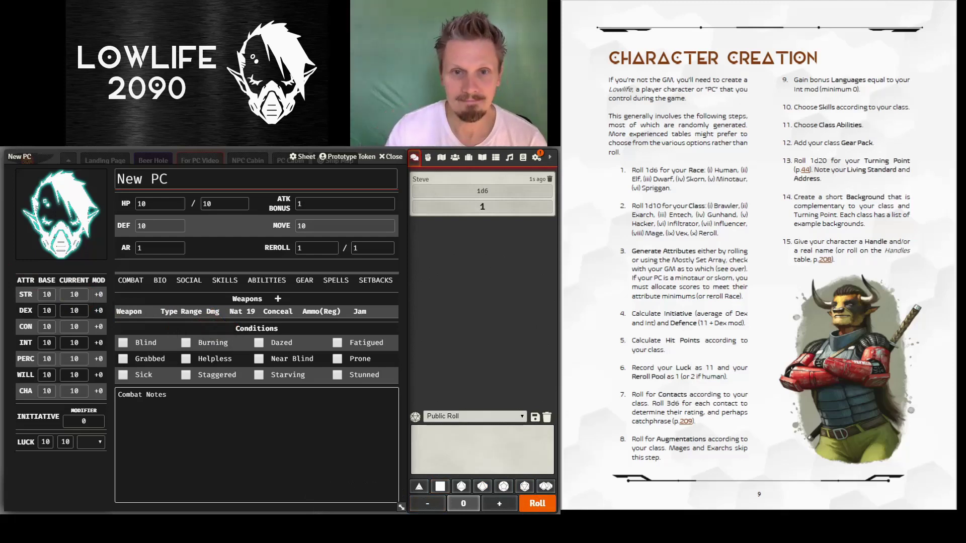
pyautogui.click(159, 282)
pyautogui.click(161, 313)
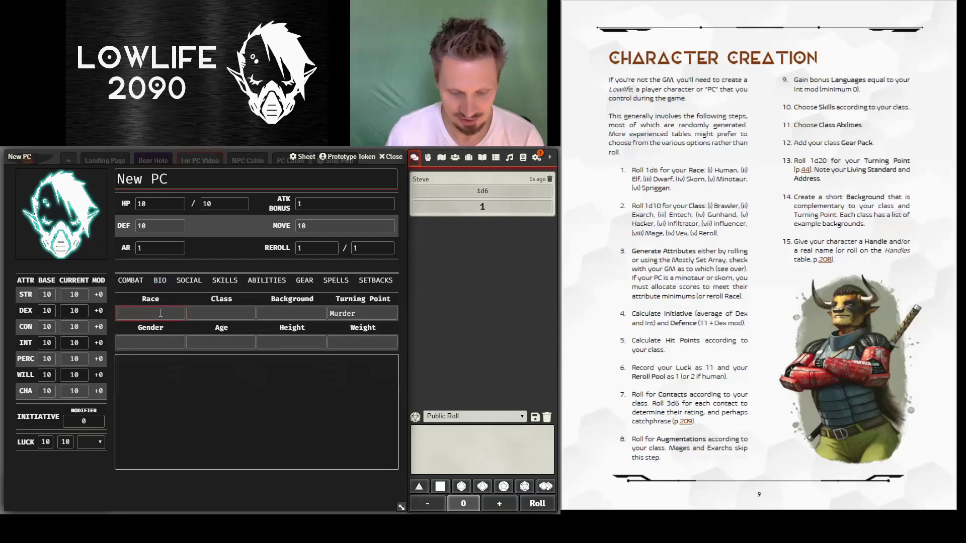
pyautogui.write('PHuamn')
pyautogui.click(161, 312)
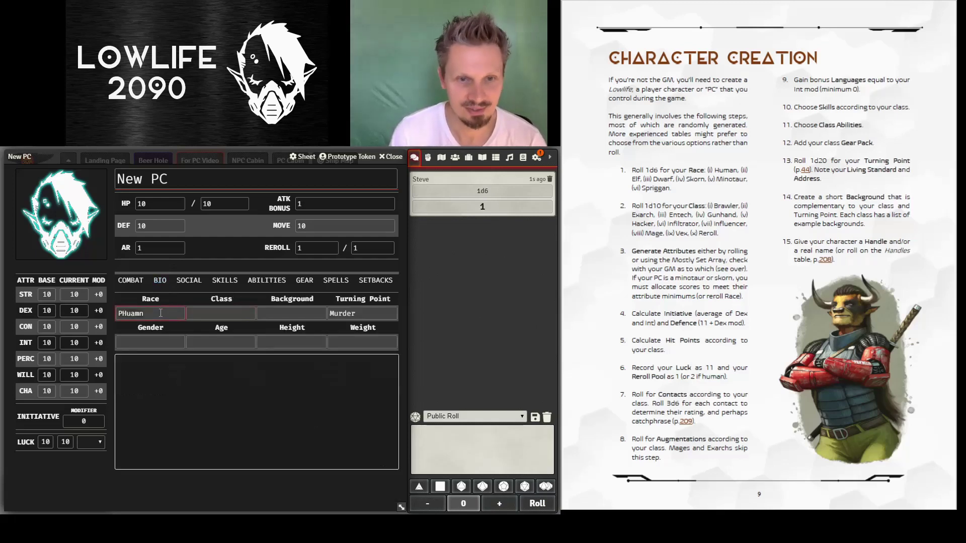
pyautogui.hotkey('ctrl', 'a')
pyautogui.write('Human')
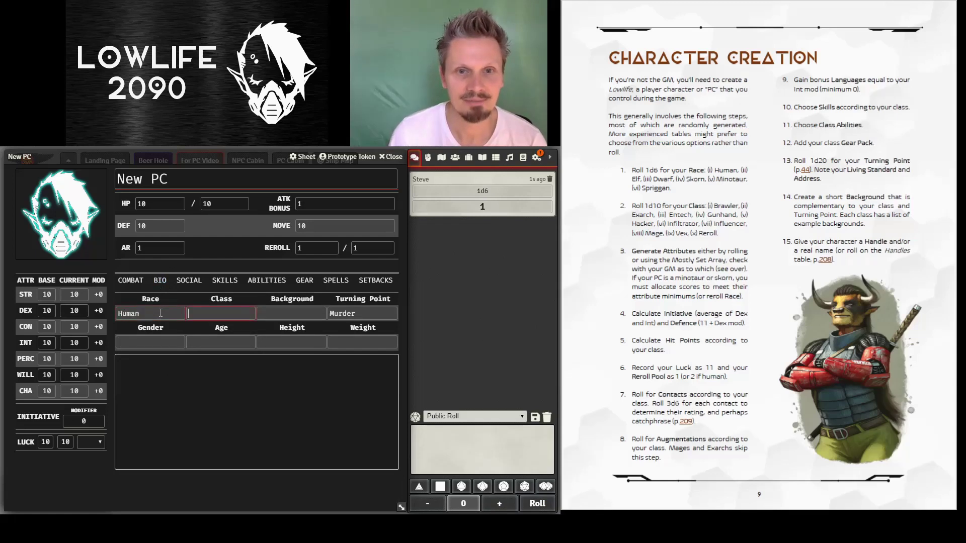
# - Roll 1d10 for the character's class and enter Infiltrator as the class
pyautogui.hotkey('alt', 'Tab')
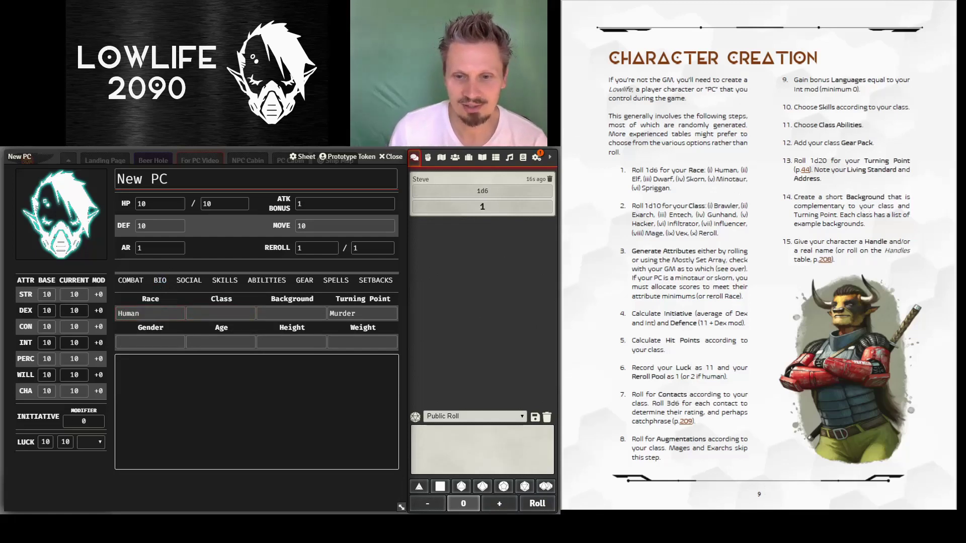
pyautogui.click(482, 486)
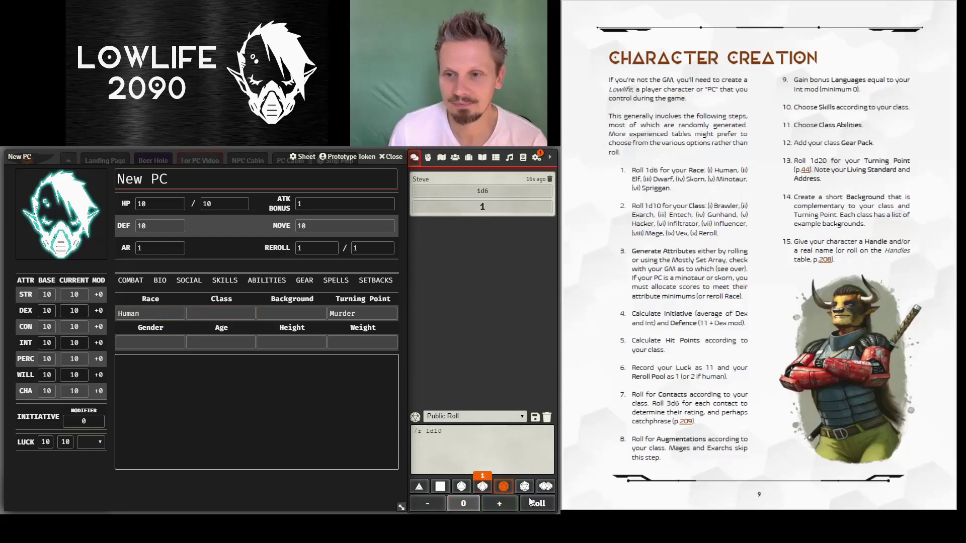
pyautogui.click(534, 503)
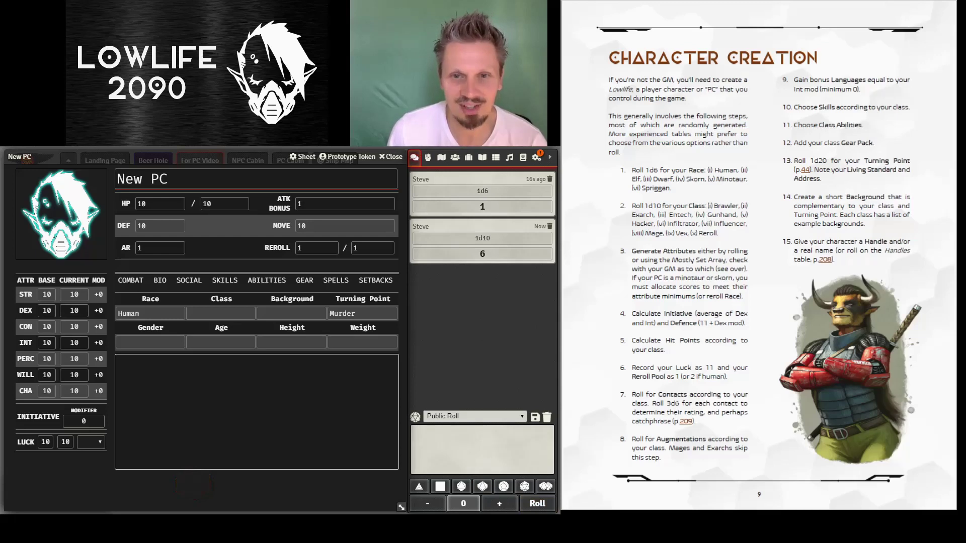
pyautogui.click(250, 313)
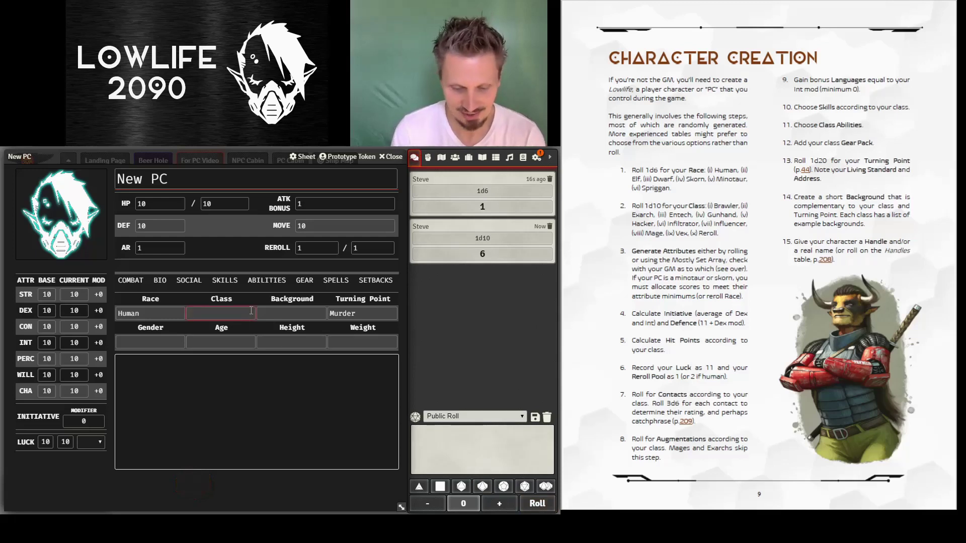
pyautogui.write('Infiltrator')
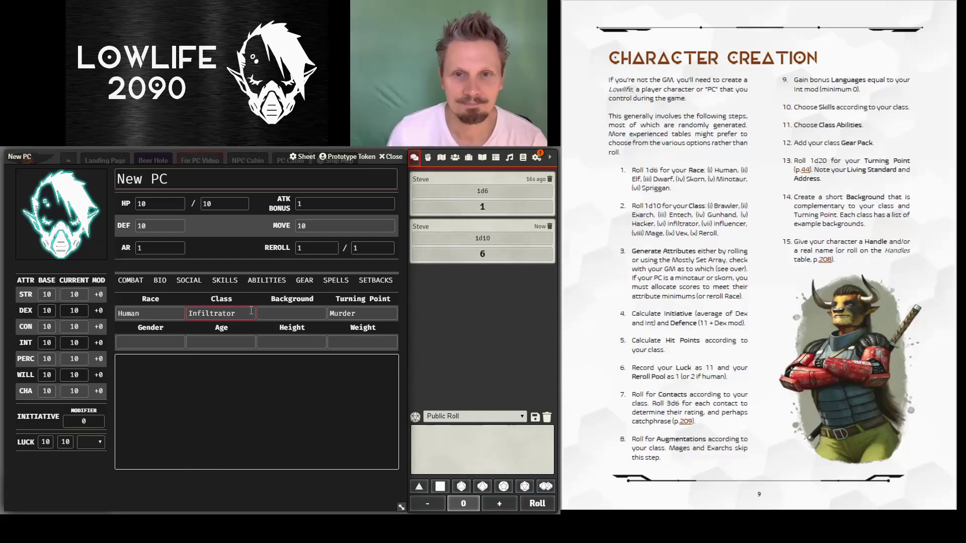
# - Consult the rulebook's Attributes page and roll 4d6k3 for the first attribute score
pyautogui.click(715, 143)
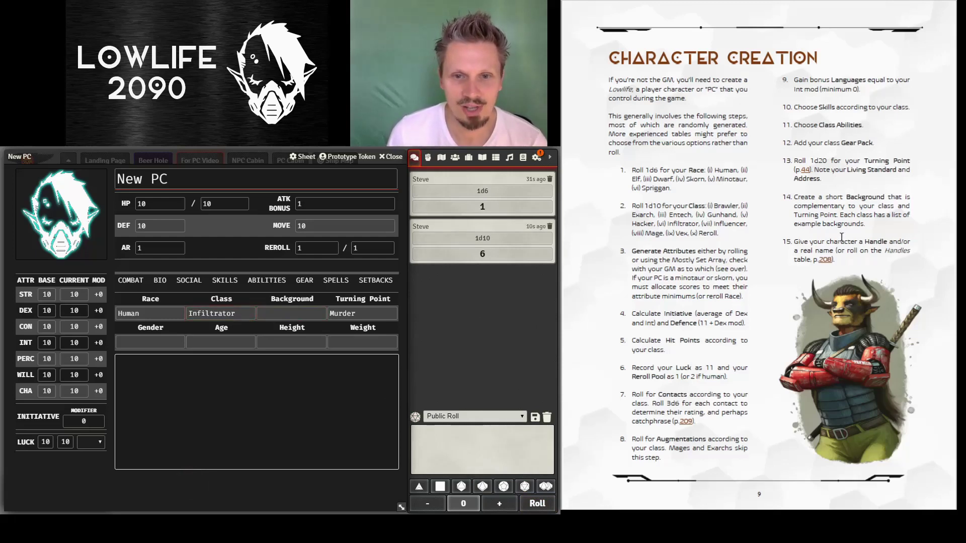
pyautogui.scroll(-2, 839, 243)
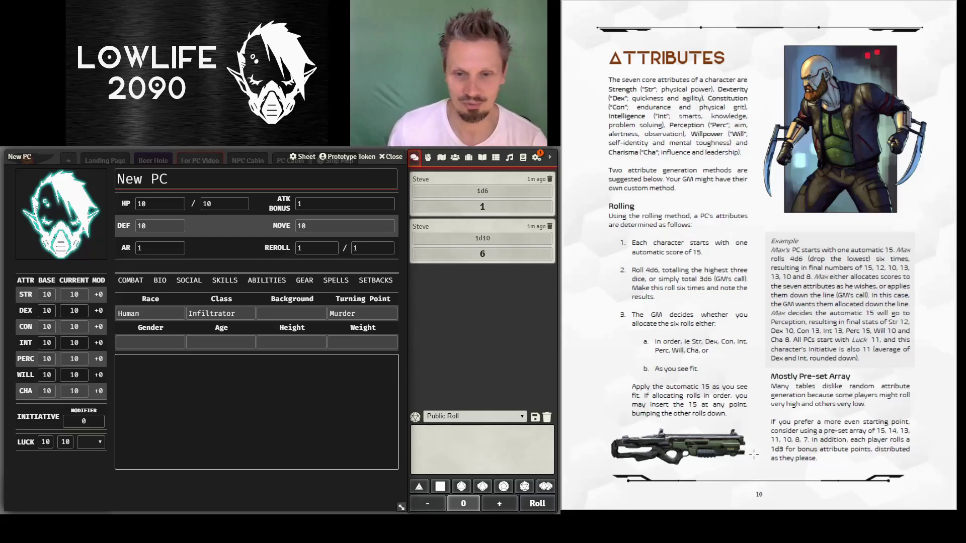
pyautogui.click(461, 446)
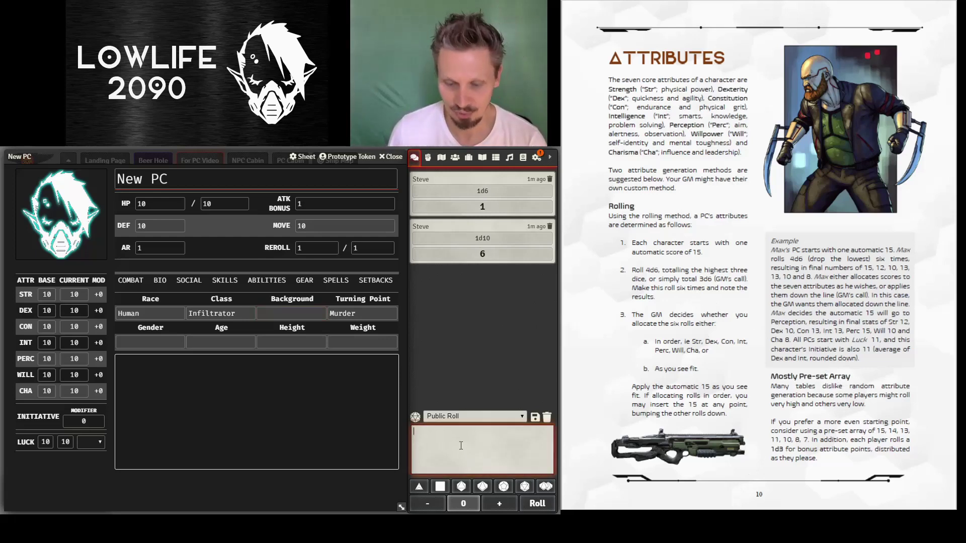
pyautogui.write('/r 4d6k3')
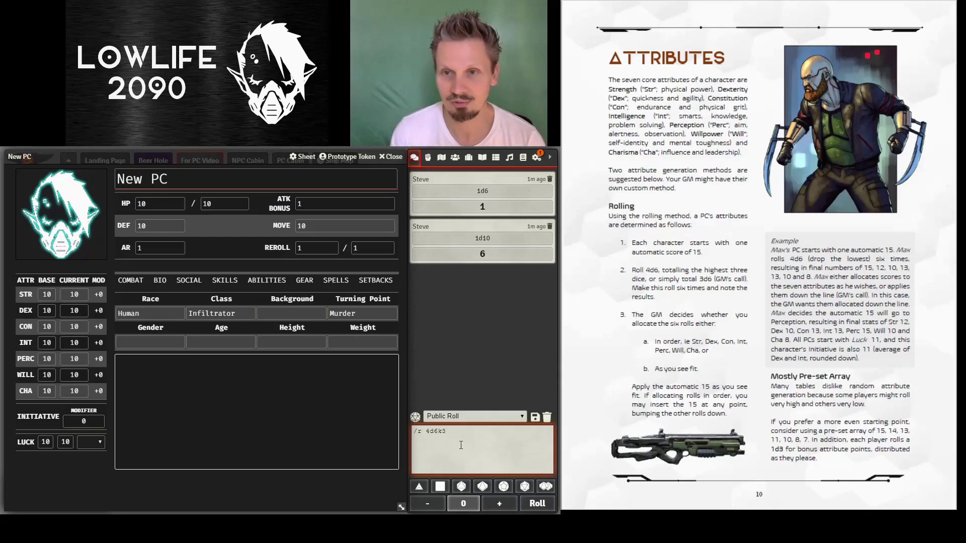
pyautogui.press('Return')
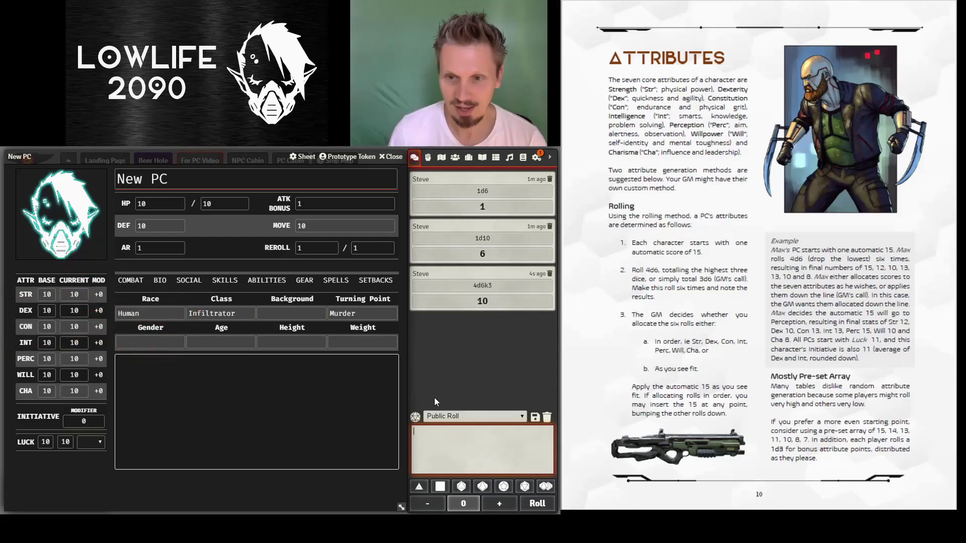
# - Roll 4d6k3 five more times to generate the remaining attribute scores
pyautogui.write('/r ')
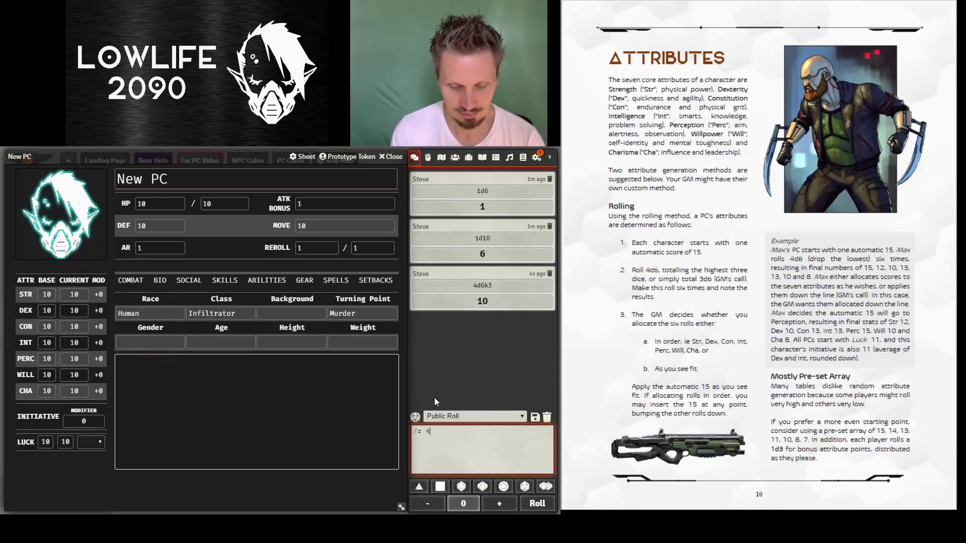
pyautogui.write('4d6k3')
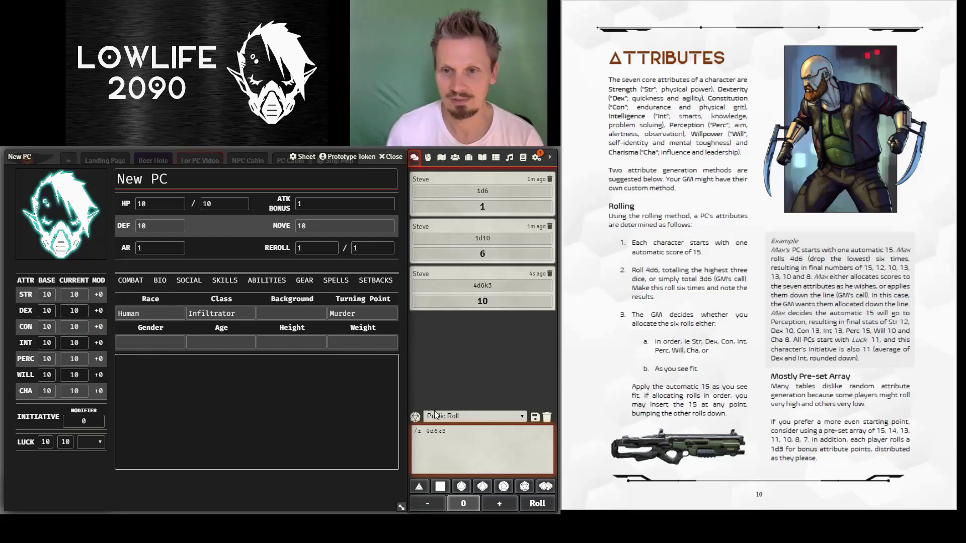
pyautogui.moveTo(448, 432); pyautogui.dragTo(404, 436)
pyautogui.hotkey('ctrl', 'c')
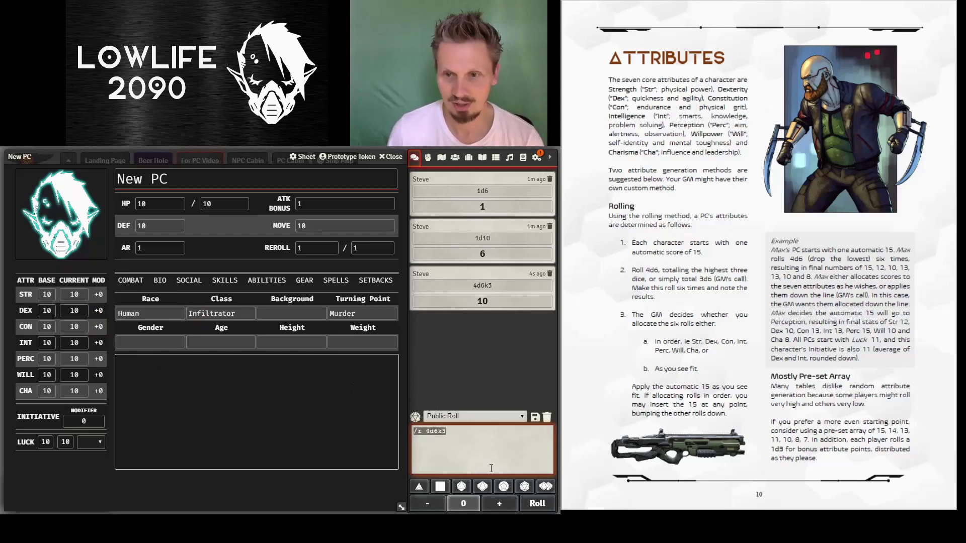
pyautogui.click(504, 450)
pyautogui.press('Return')
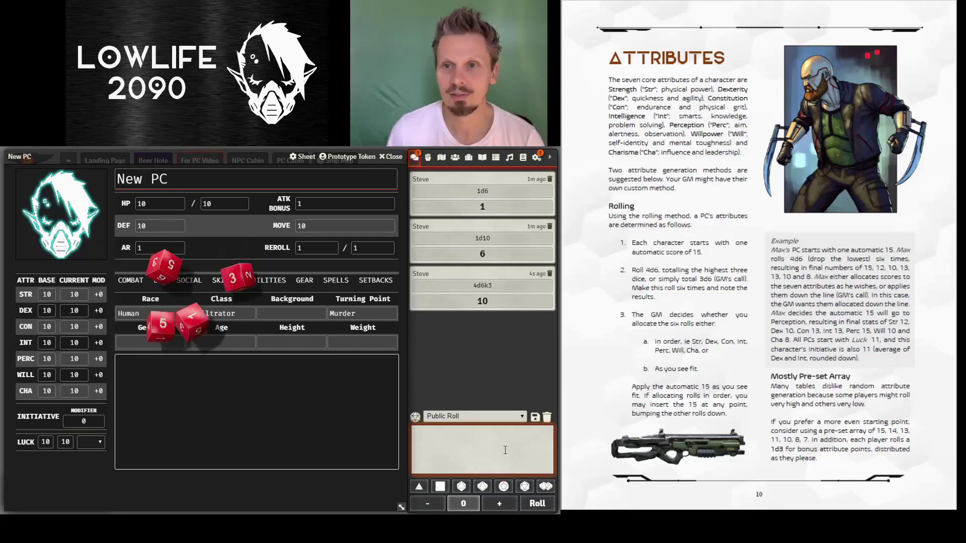
pyautogui.hotkey('ctrl', 'v')
pyautogui.press('Return')
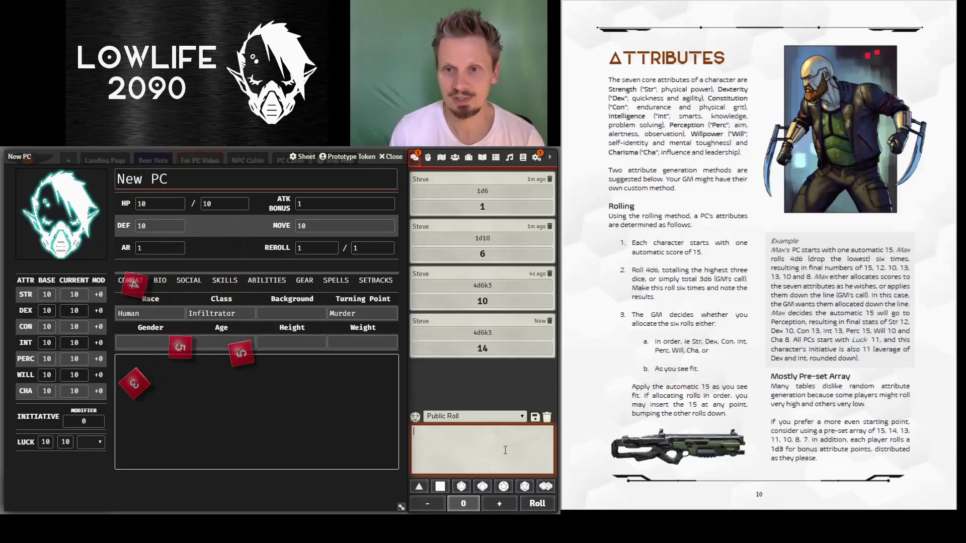
pyautogui.hotkey('ctrl', 'v')
pyautogui.press('Return')
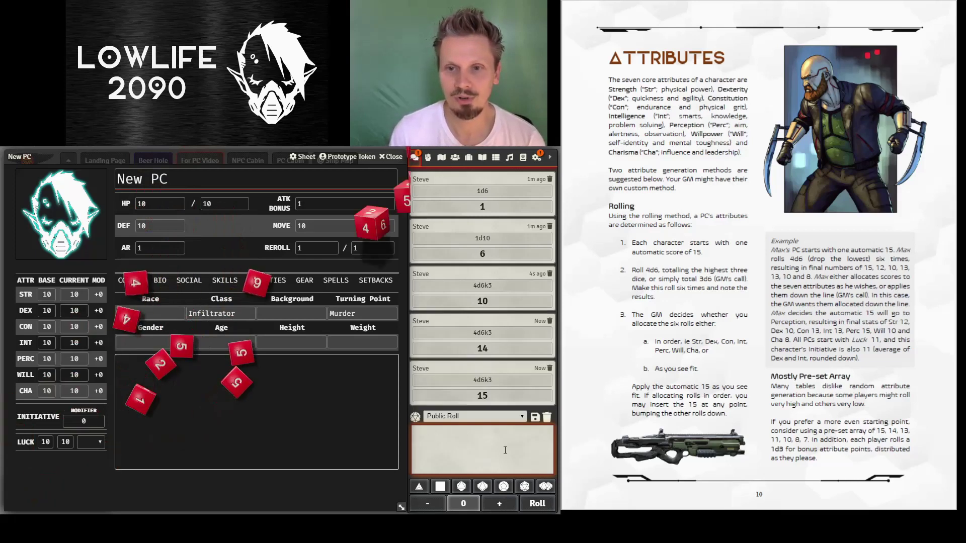
pyautogui.hotkey('ctrl', 'v')
pyautogui.press('Return')
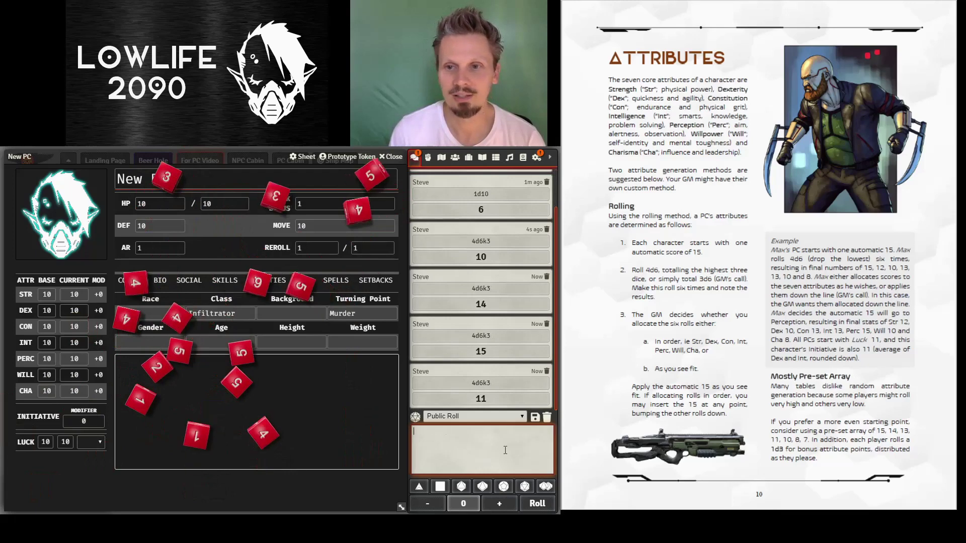
pyautogui.hotkey('ctrl', 'v')
pyautogui.press('Return')
# - Set the base attribute scores to 15 for DEX, 14 for CON and 15 for INT
pyautogui.scroll(3, 493, 387)
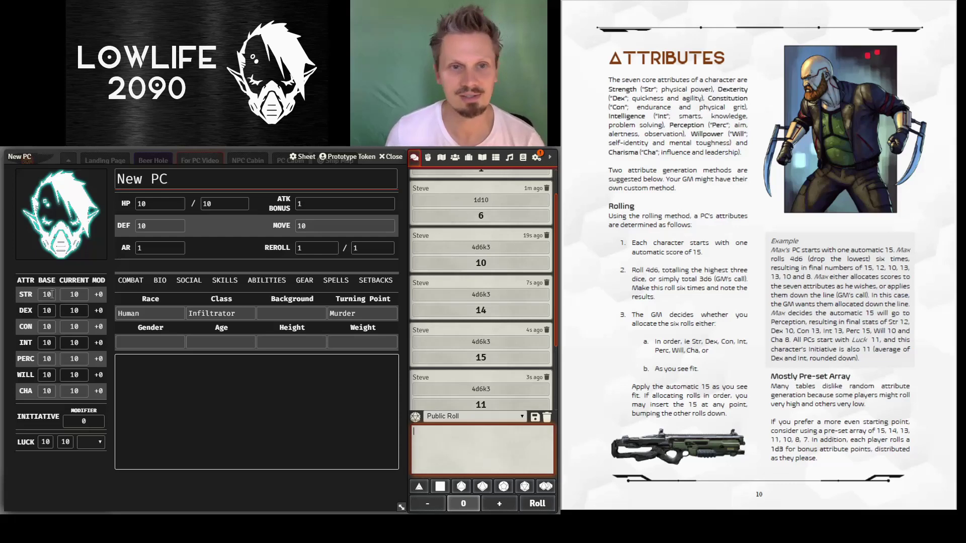
pyautogui.click(51, 310)
pyautogui.press('BackSpace')
pyautogui.press('BackSpace')
pyautogui.write('15')
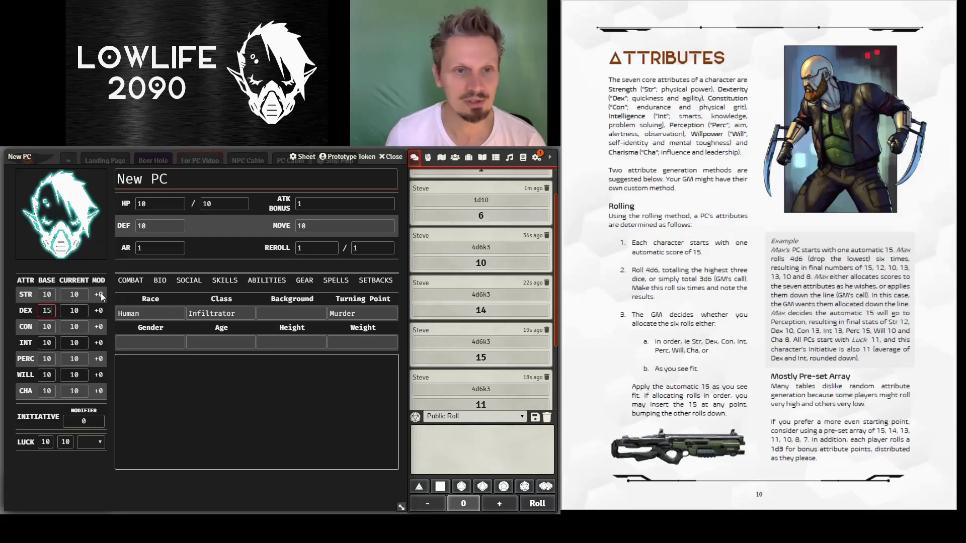
pyautogui.click(46, 328)
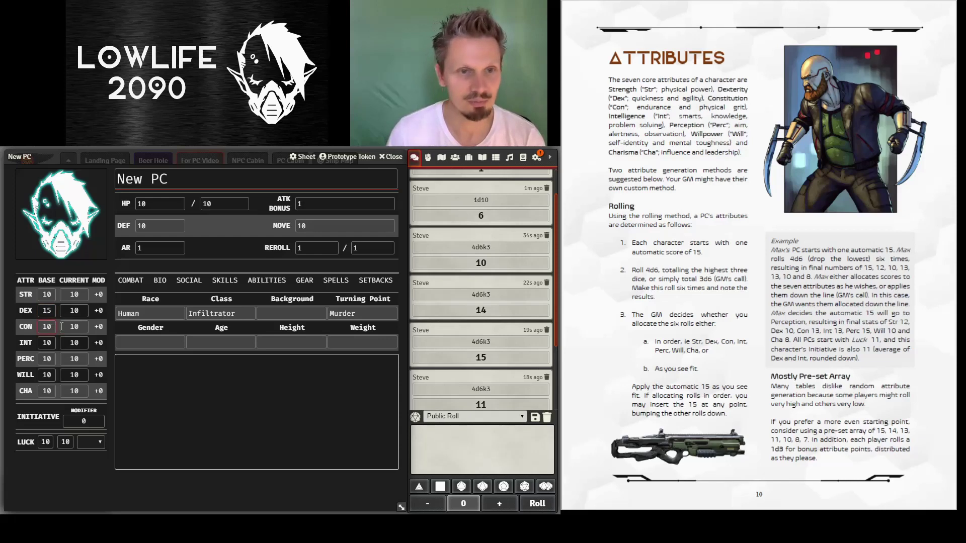
pyautogui.press('BackSpace')
pyautogui.press('BackSpace')
pyautogui.write('14')
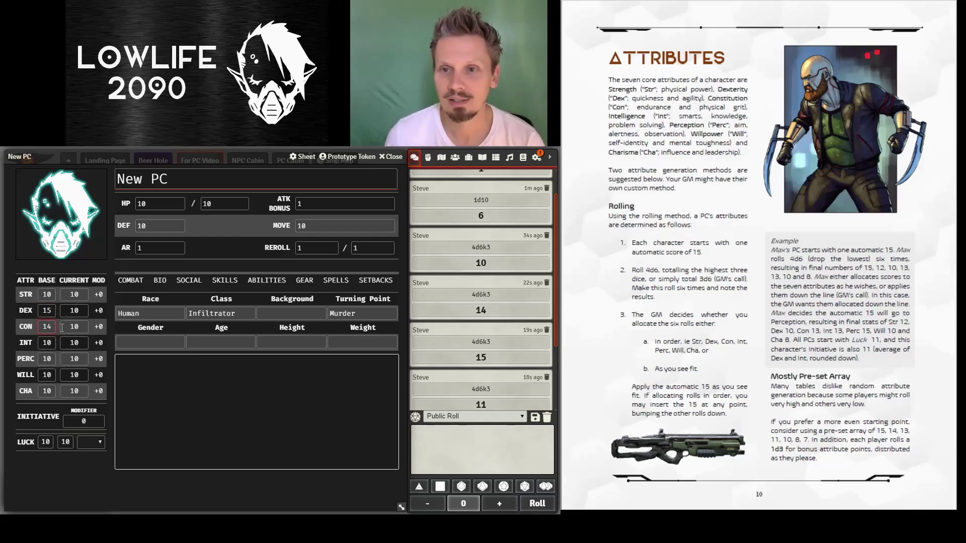
pyautogui.click(55, 341)
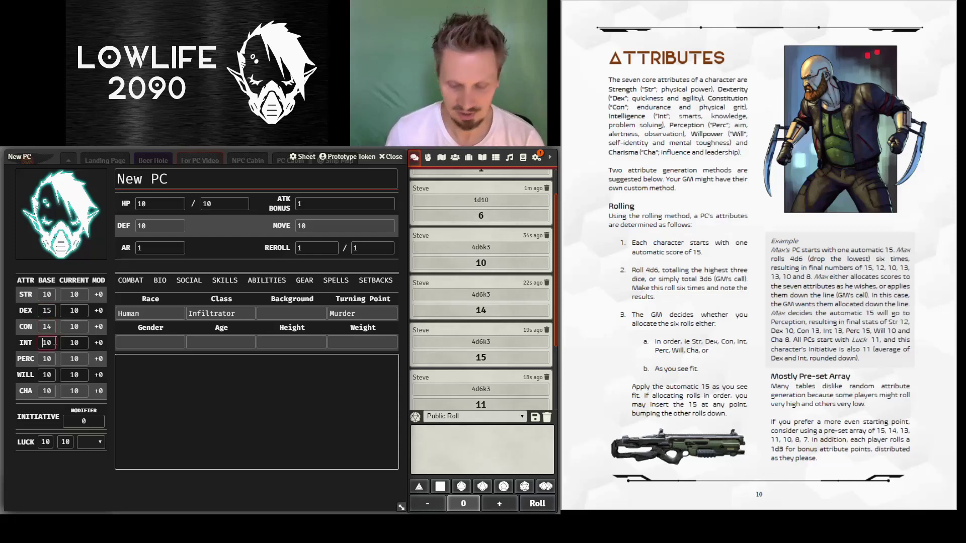
pyautogui.press('BackSpace')
pyautogui.write('5')
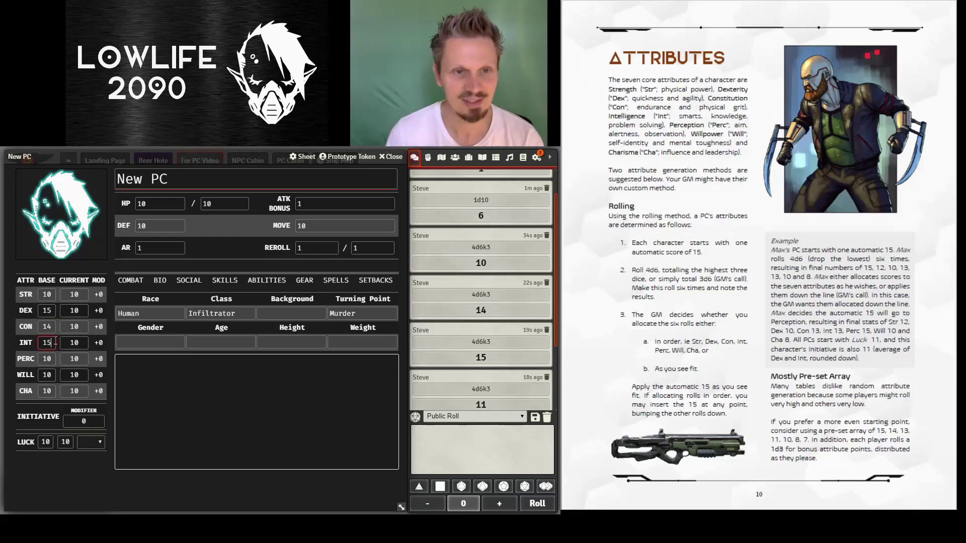
# - Set the base attribute scores to 11 for PERC, 12 for WILL and 16 for CHA
pyautogui.scroll(-2, 454, 342)
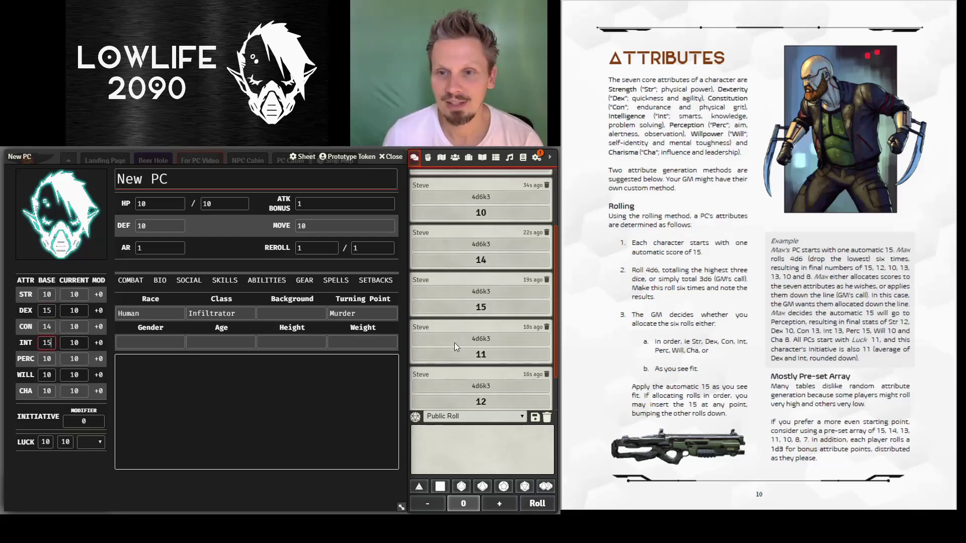
pyautogui.click(47, 359)
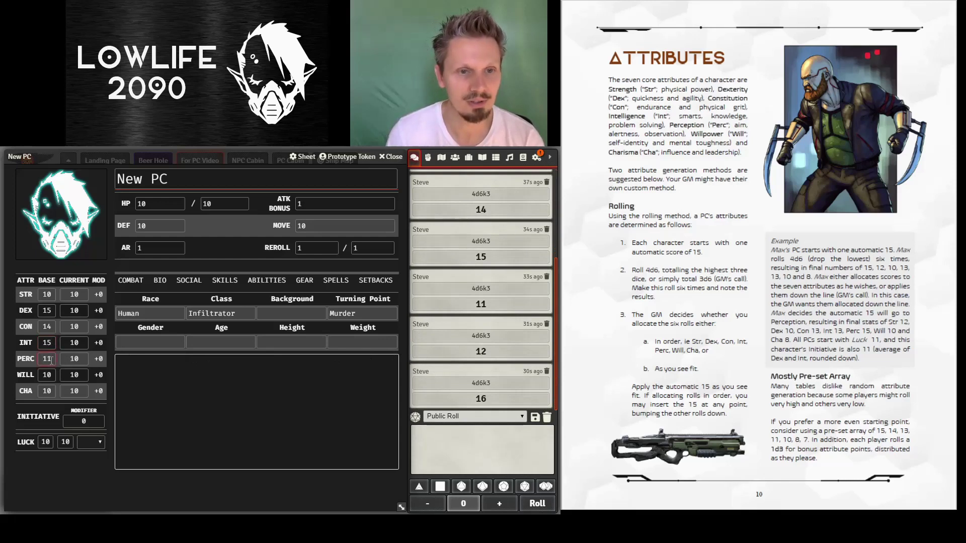
pyautogui.press('Tab')
pyautogui.write('12')
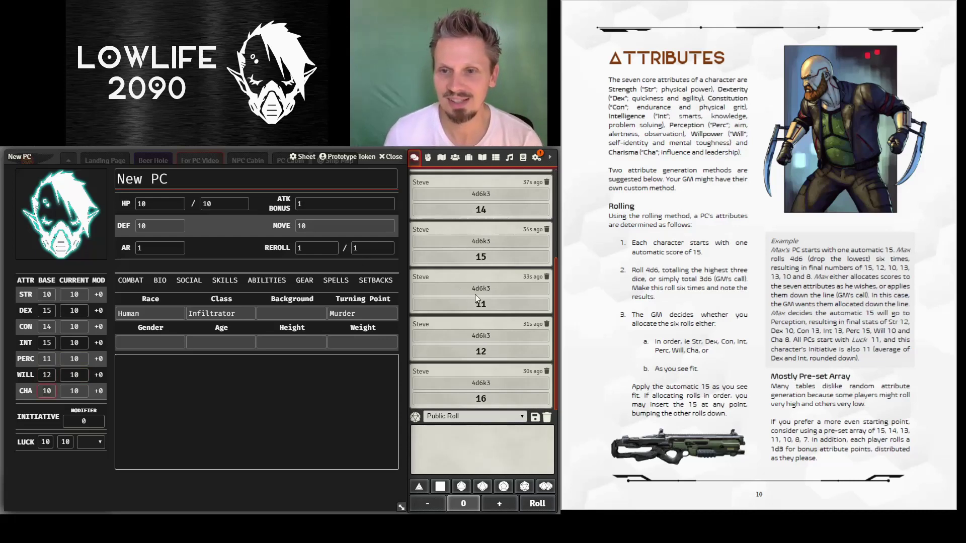
pyautogui.press('BackSpace')
pyautogui.write('6')
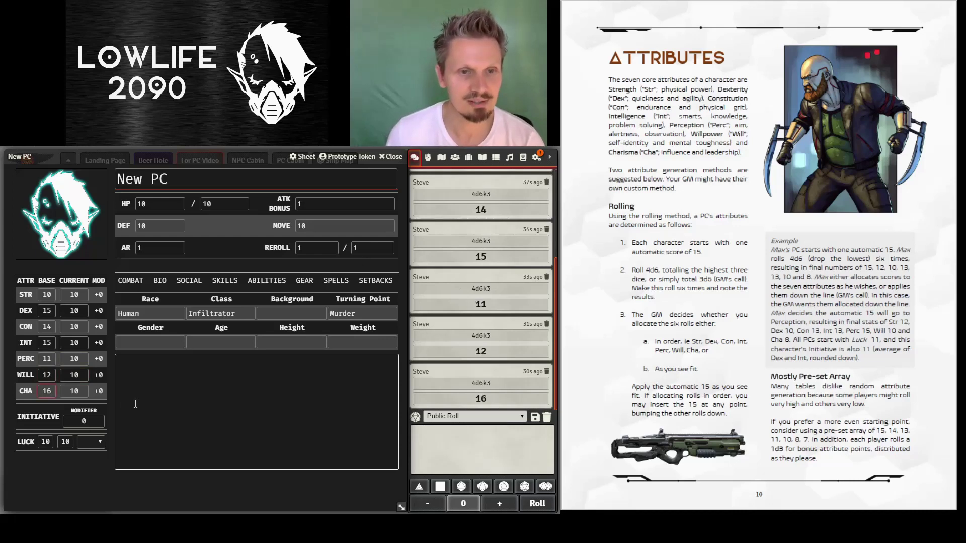
# - Set the current CHA score to 16 and the current WILL score to 12
pyautogui.click(86, 391)
pyautogui.press('BackSpace')
pyautogui.press('BackSpace')
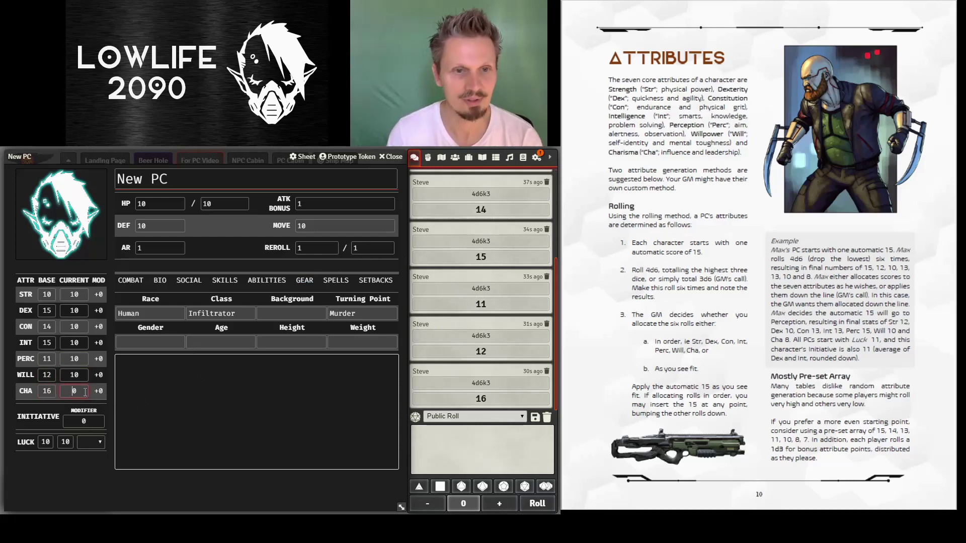
pyautogui.write('16')
pyautogui.press('BackSpace')
pyautogui.write('2')
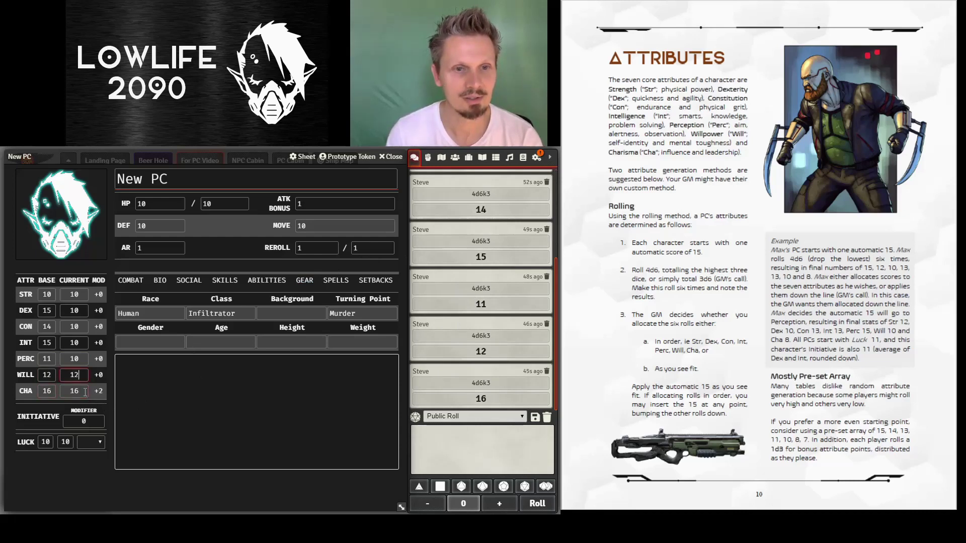
# - Set the current PERC score to 11 and the current INT score to 15
pyautogui.hotkey('shift', 'Tab')
pyautogui.press('BackSpace')
pyautogui.write('1')
pyautogui.press('BackSpace')
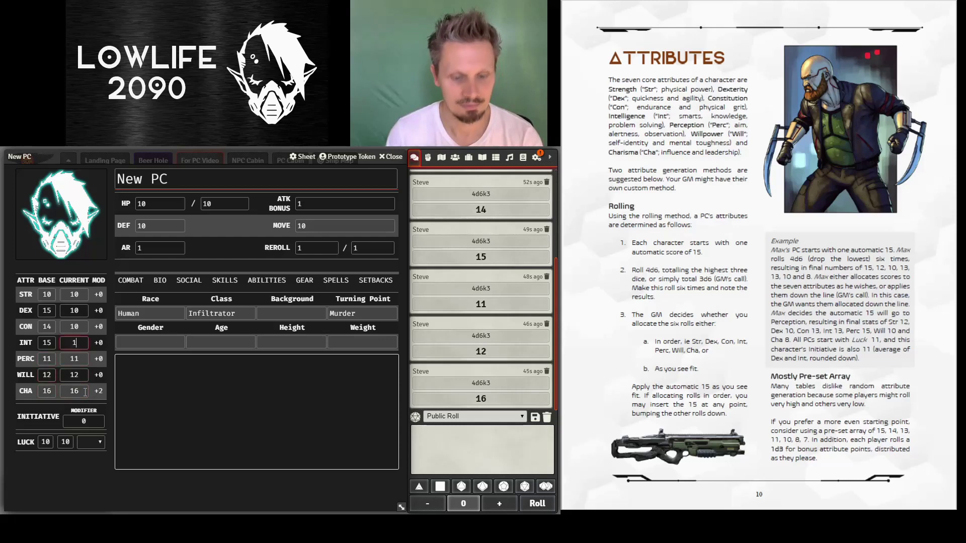
pyautogui.write('5')
pyautogui.hotkey('shift', 'Tab')
# - Set the current CON score to 14 and the current DEX score to 15
pyautogui.hotkey('shift', 'Tab')
pyautogui.press('BackSpace')
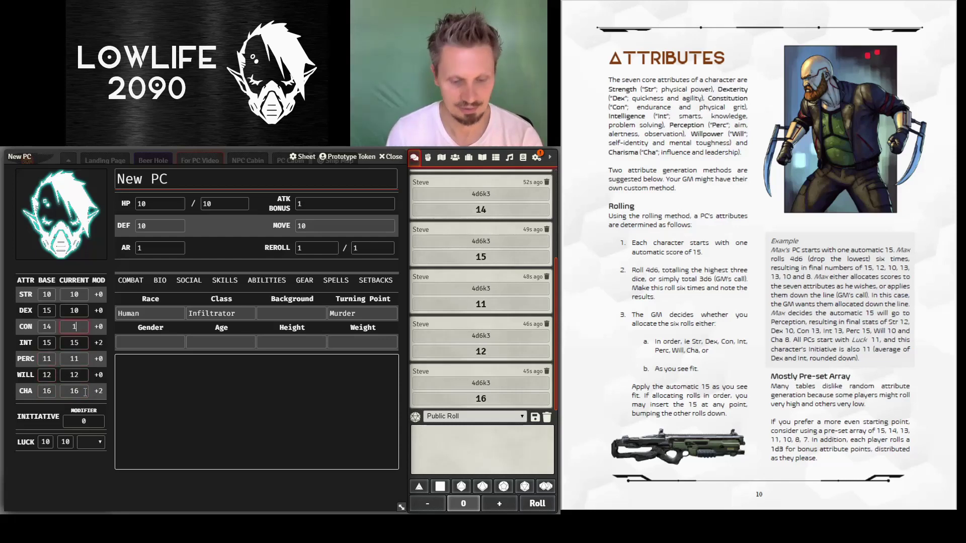
pyautogui.write('4')
pyautogui.hotkey('shift', 'Tab')
pyautogui.hotkey('shift', 'Tab')
pyautogui.press('BackSpace')
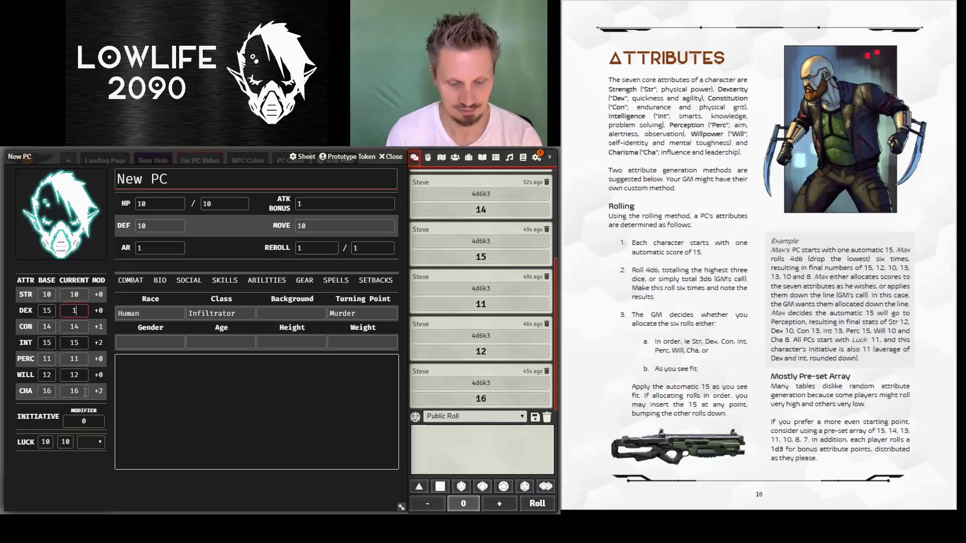
pyautogui.write('5')
pyautogui.hotkey('shift', 'Tab')
pyautogui.hotkey('shift', 'Tab')
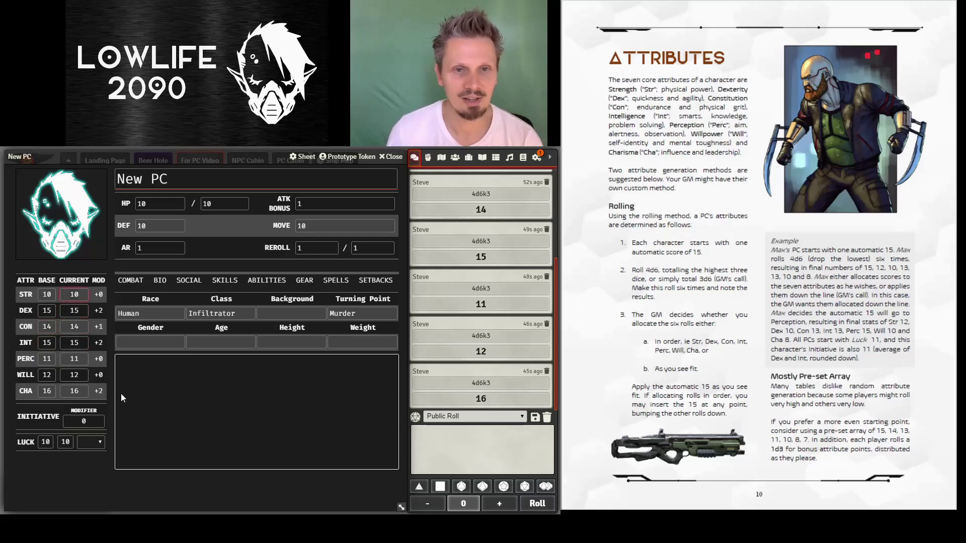
pyautogui.click(184, 398)
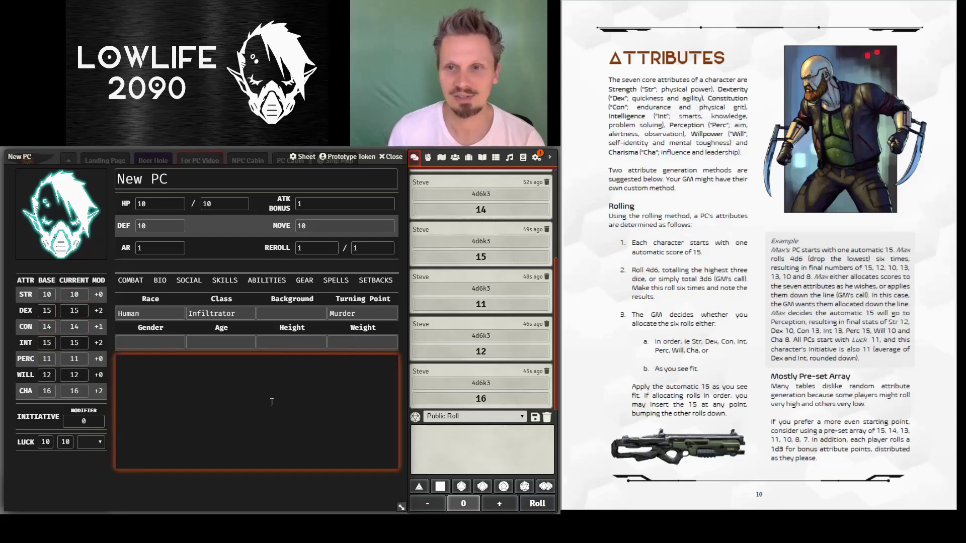
# - Set the initiative modifier to 15, following the rulebook's average of Dex and Int
pyautogui.click(771, 433)
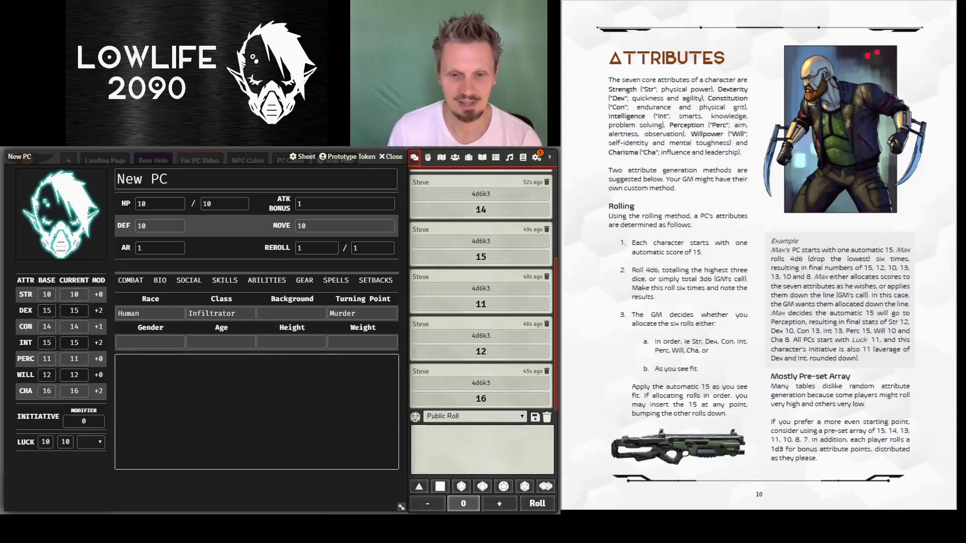
pyautogui.click(252, 456)
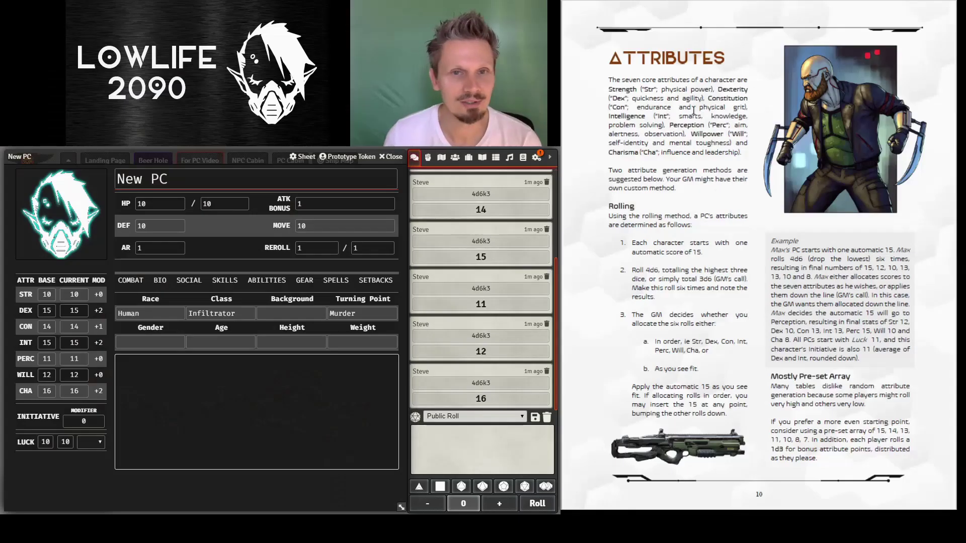
pyautogui.scroll(3, 696, 116)
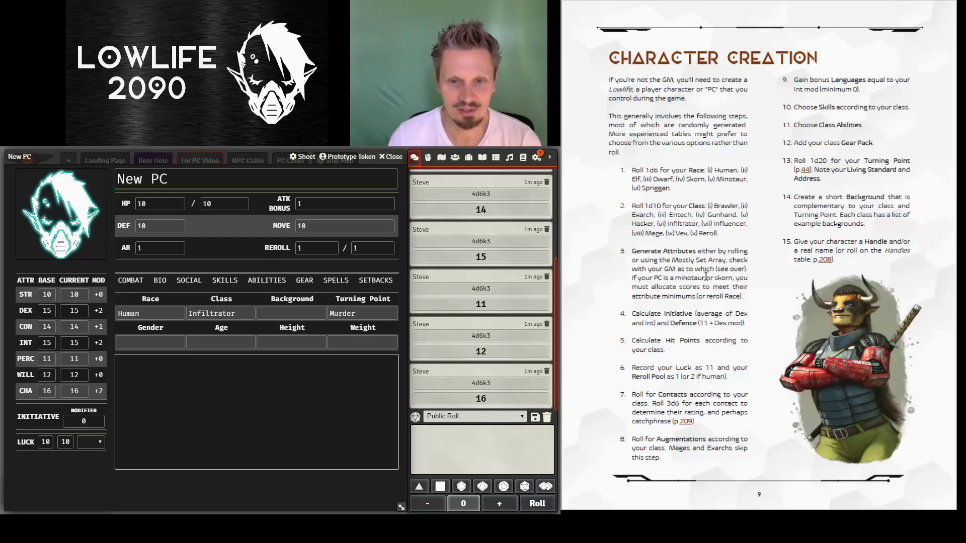
pyautogui.click(289, 437)
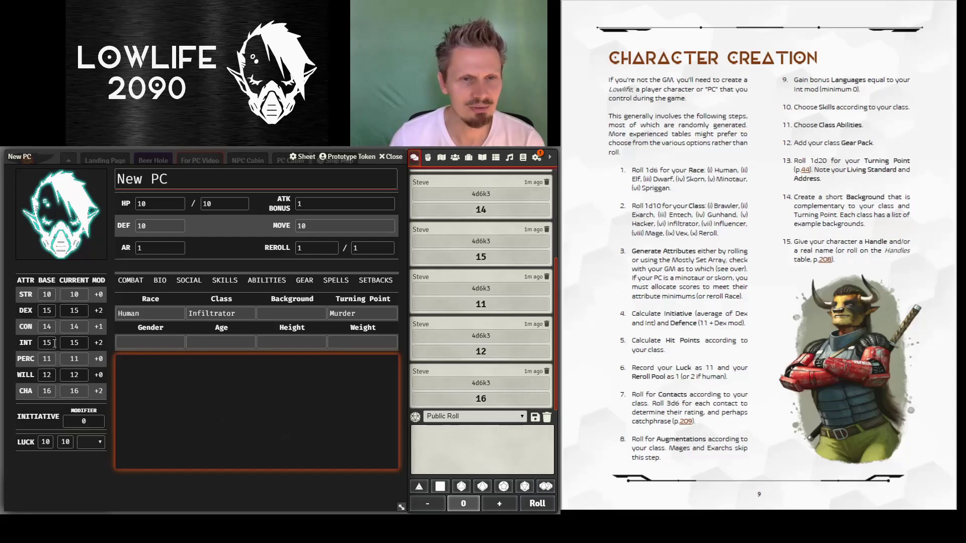
pyautogui.click(97, 419)
pyautogui.press('BackSpace')
pyautogui.write('15')
pyautogui.click(199, 417)
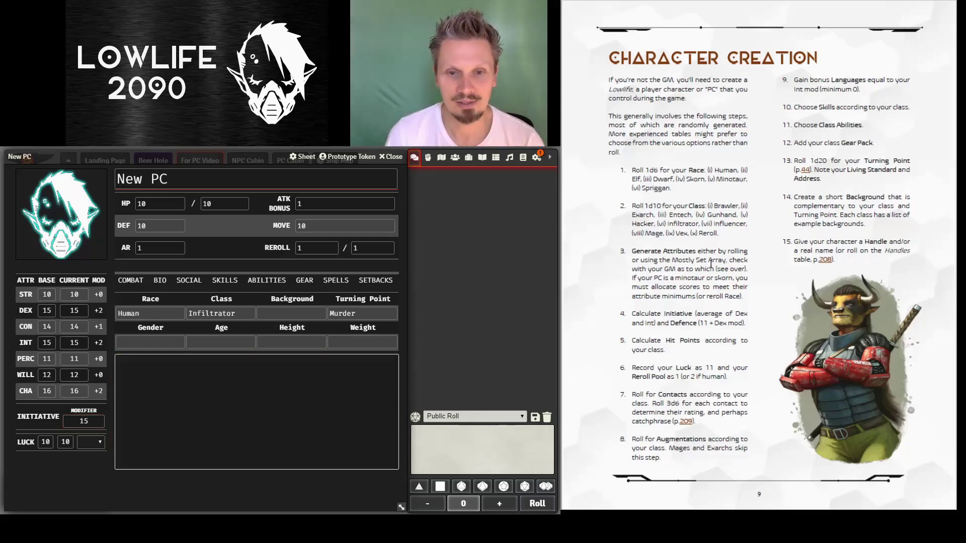
# - Set the character's DEF to 13, following the rulebook's 11 + Dex mod formula
pyautogui.click(453, 445)
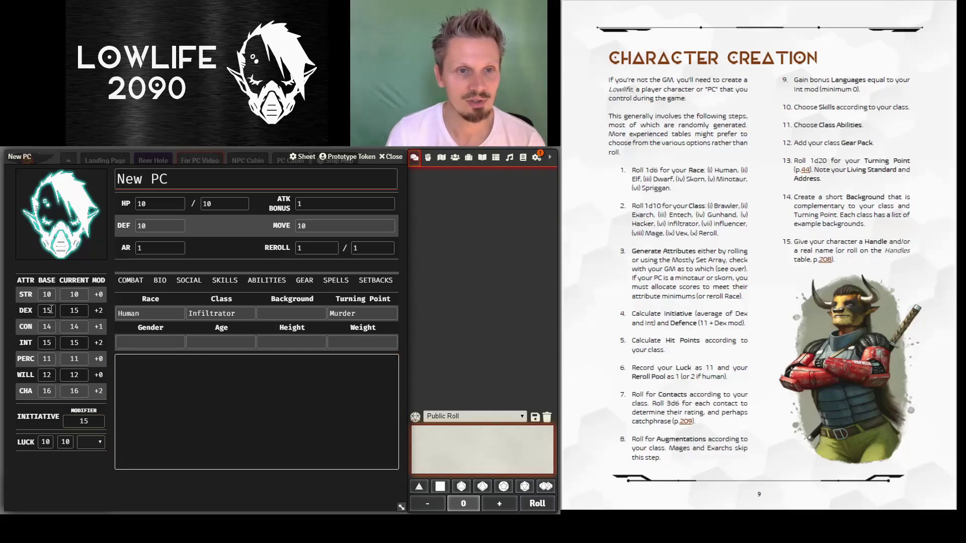
pyautogui.click(158, 227)
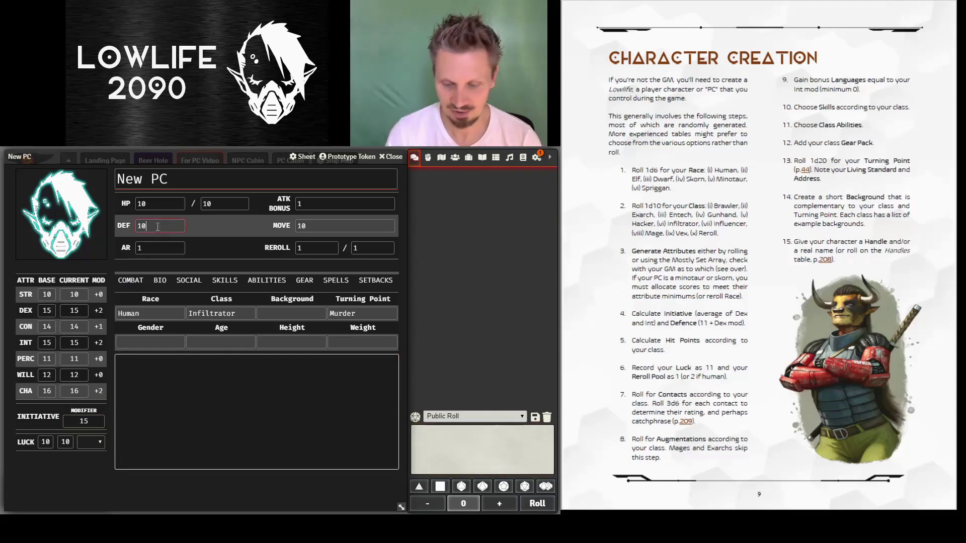
pyautogui.press('BackSpace')
pyautogui.write('3')
pyautogui.click(210, 377)
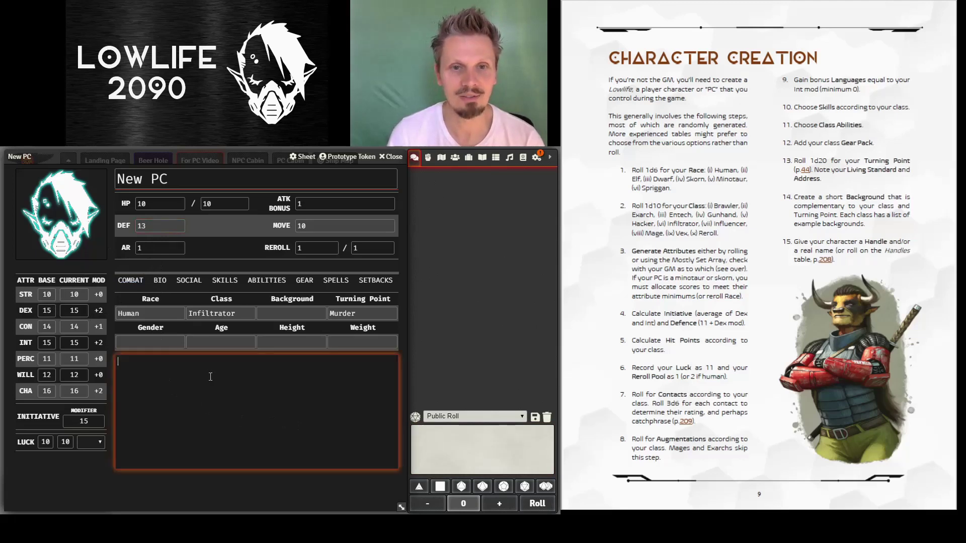
# - Look up the Infiltrator's hit point formula in the rulebook and set both current and maximum HP to 17
pyautogui.click(628, 216)
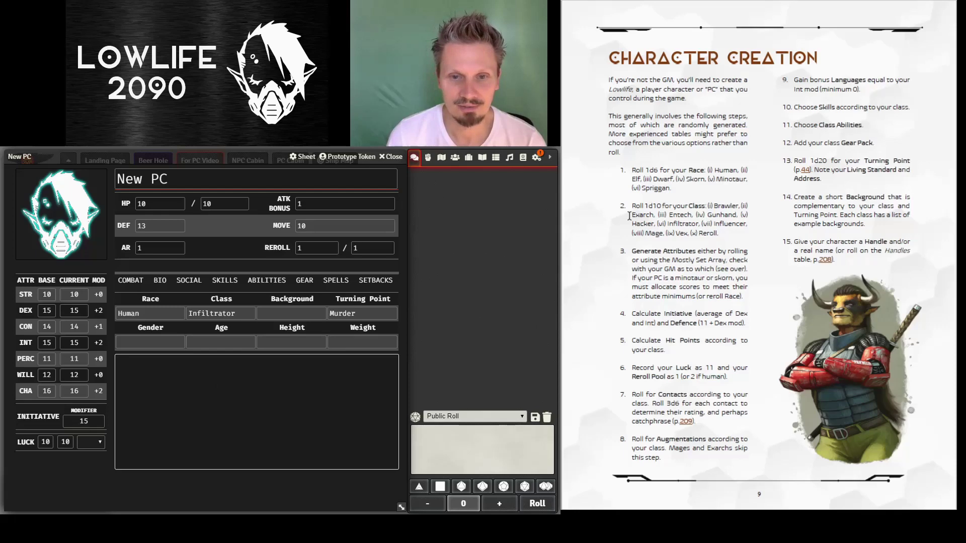
pyautogui.click(220, 383)
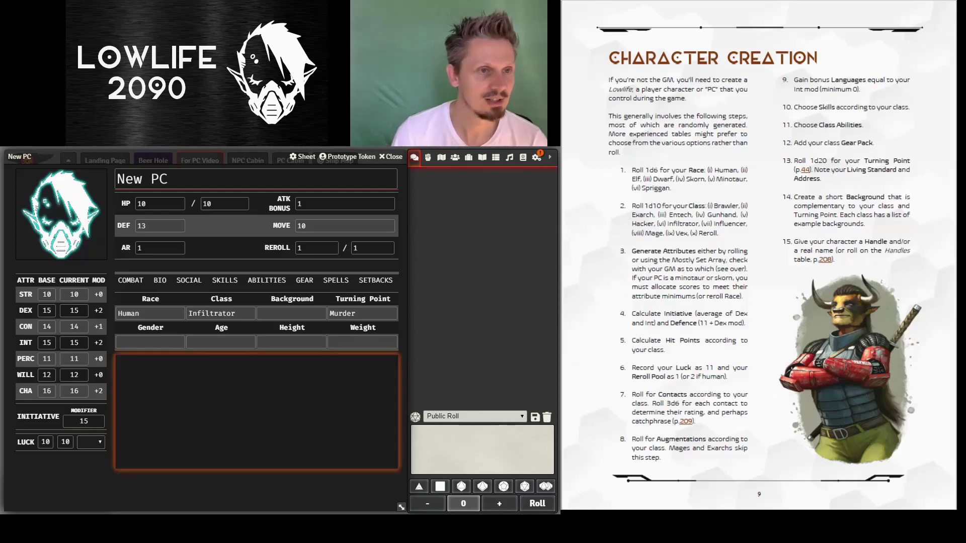
pyautogui.scroll(-6, 758, 255)
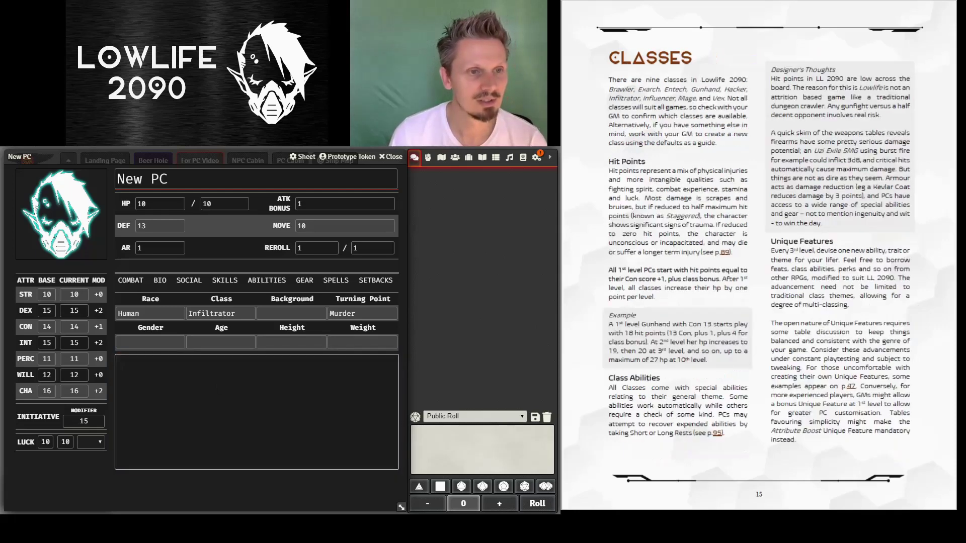
pyautogui.scroll(-6, 742, 290)
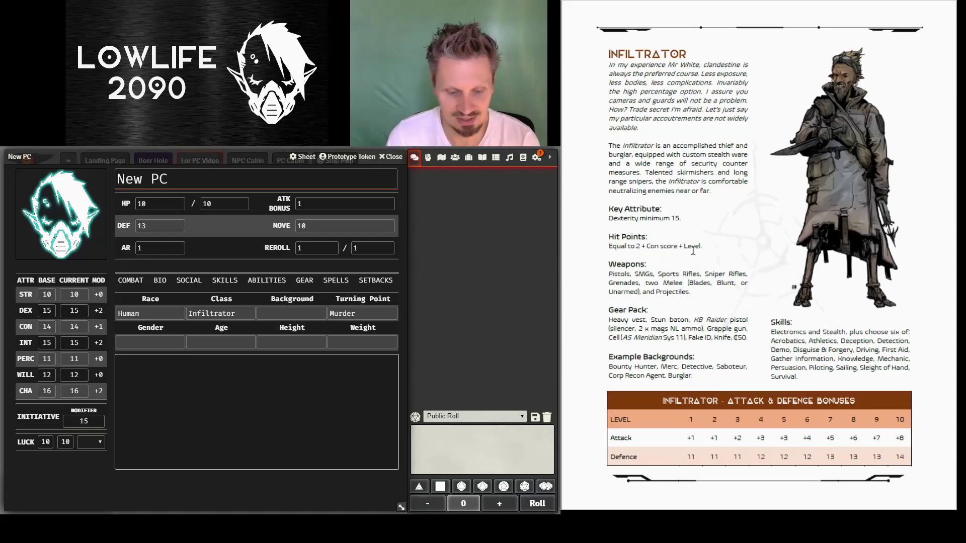
pyautogui.click(276, 414)
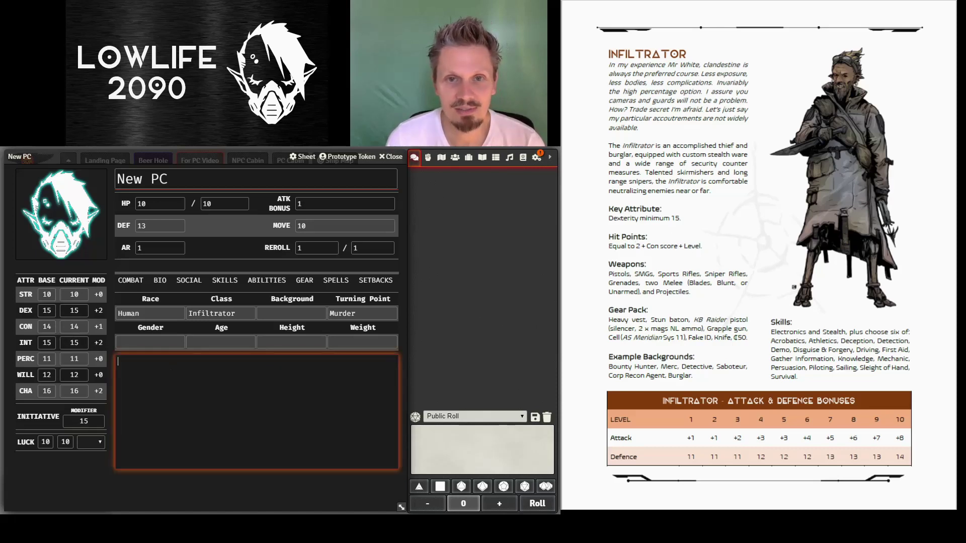
pyautogui.click(155, 206)
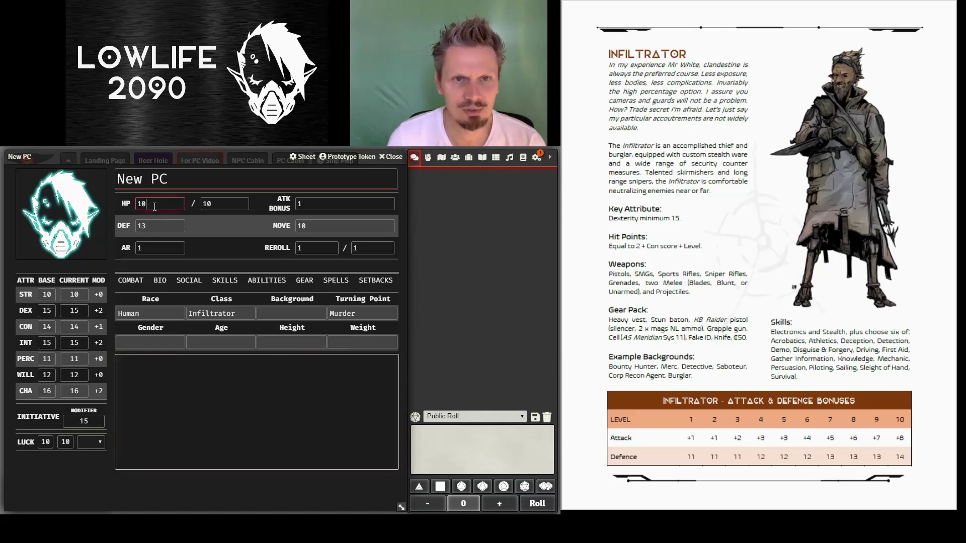
pyautogui.press('BackSpace')
pyautogui.write('7')
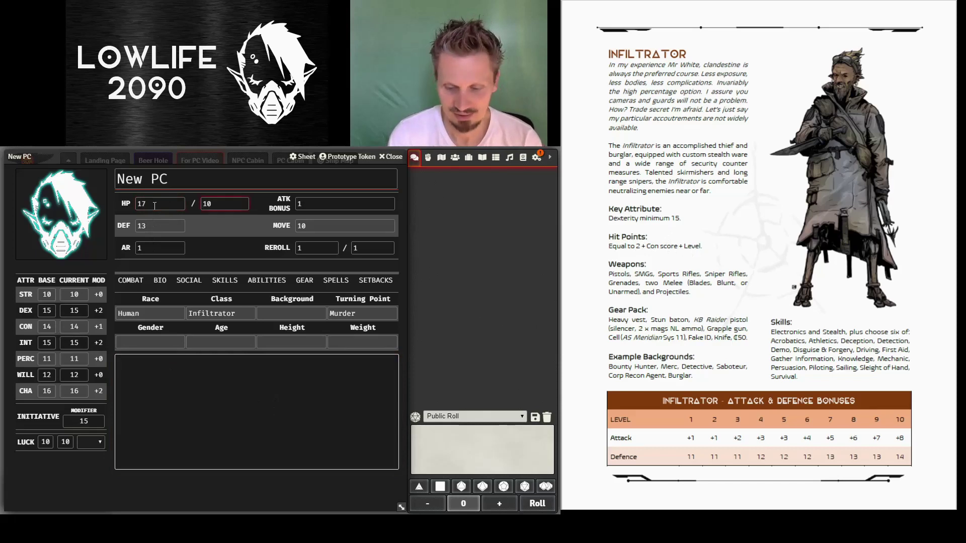
pyautogui.press('BackSpace')
pyautogui.press('BackSpace')
pyautogui.write('17')
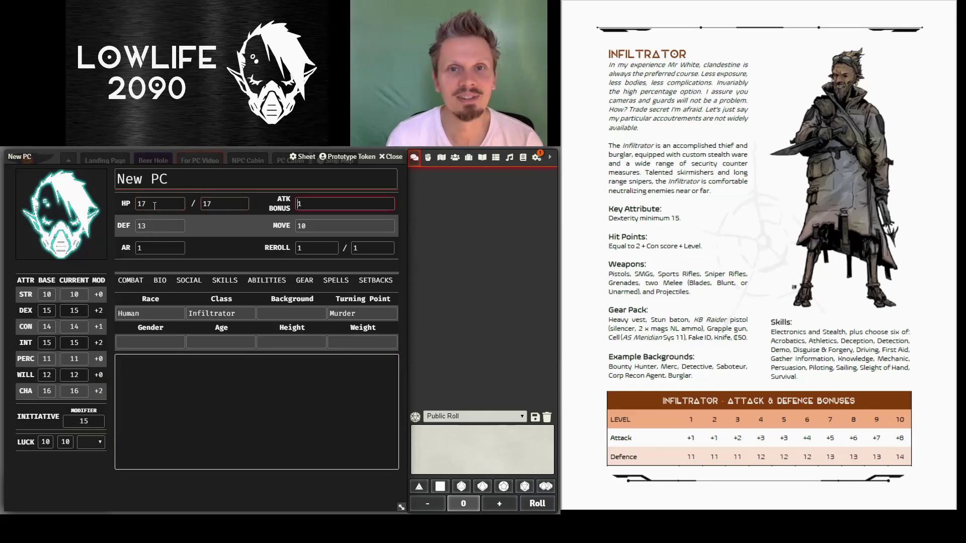
# - Set both reroll pool values to 2 and both luck scores to 11, following the character creation rules
pyautogui.click(653, 130)
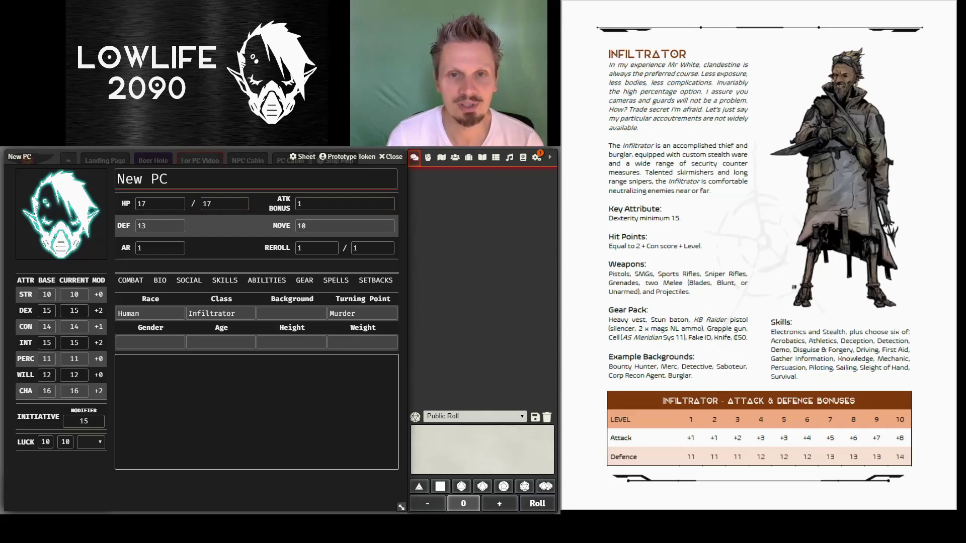
pyautogui.click(295, 511)
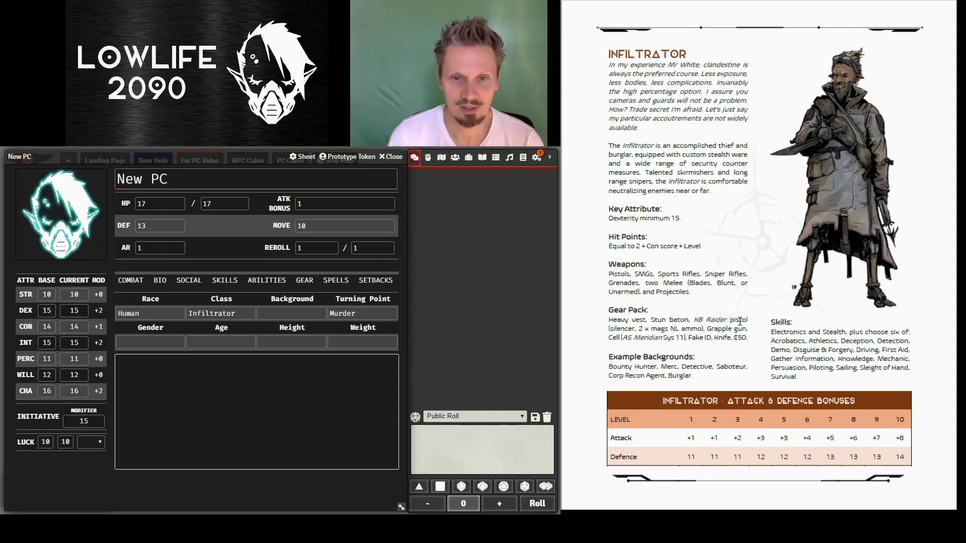
pyautogui.click(598, 178)
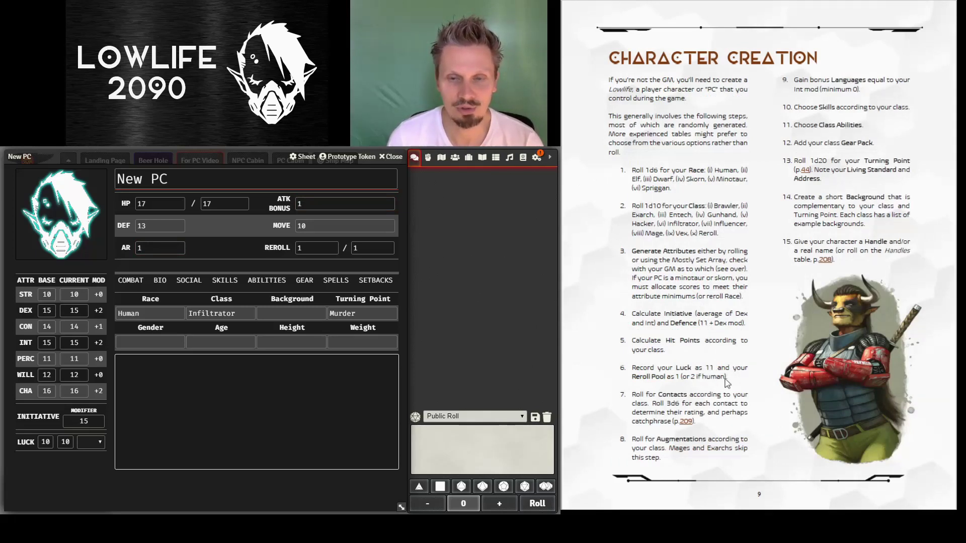
pyautogui.hotkey('alt', 'Tab')
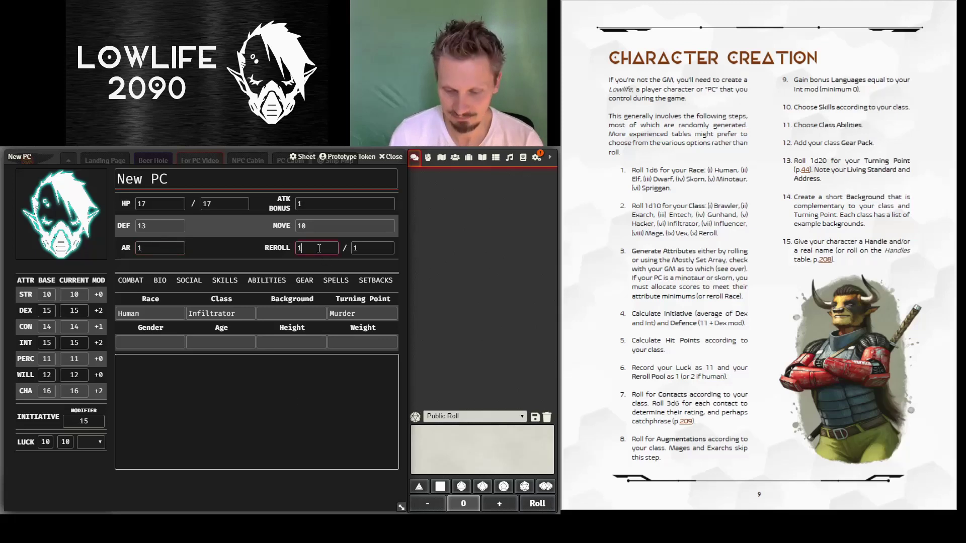
pyautogui.press('BackSpace')
pyautogui.write('2')
pyautogui.press('BackSpace')
pyautogui.write('2')
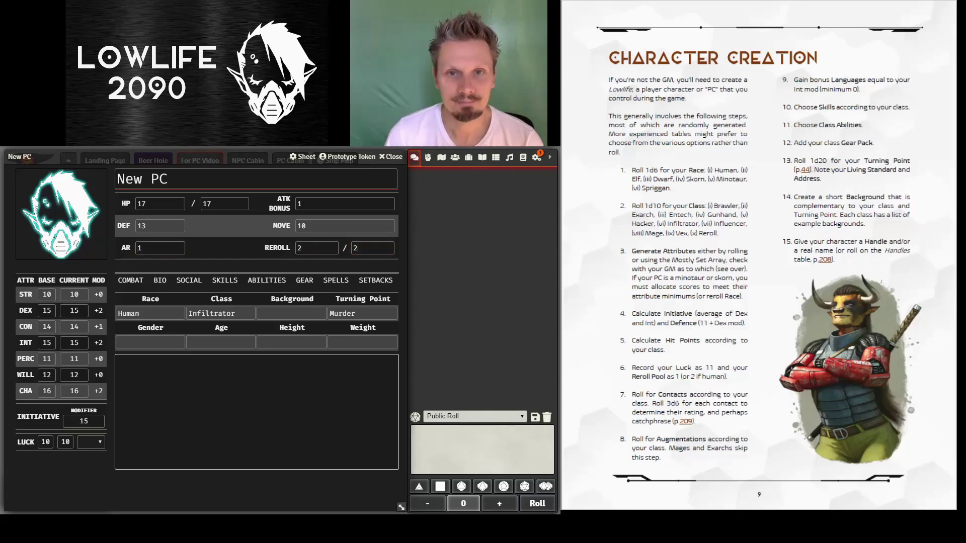
pyautogui.click(49, 442)
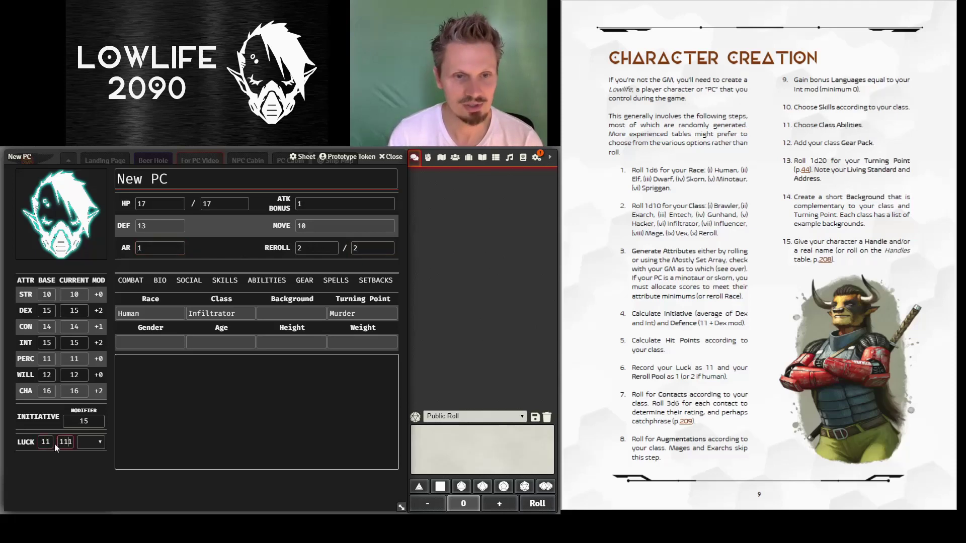
pyautogui.hotkey('alt', 'Tab')
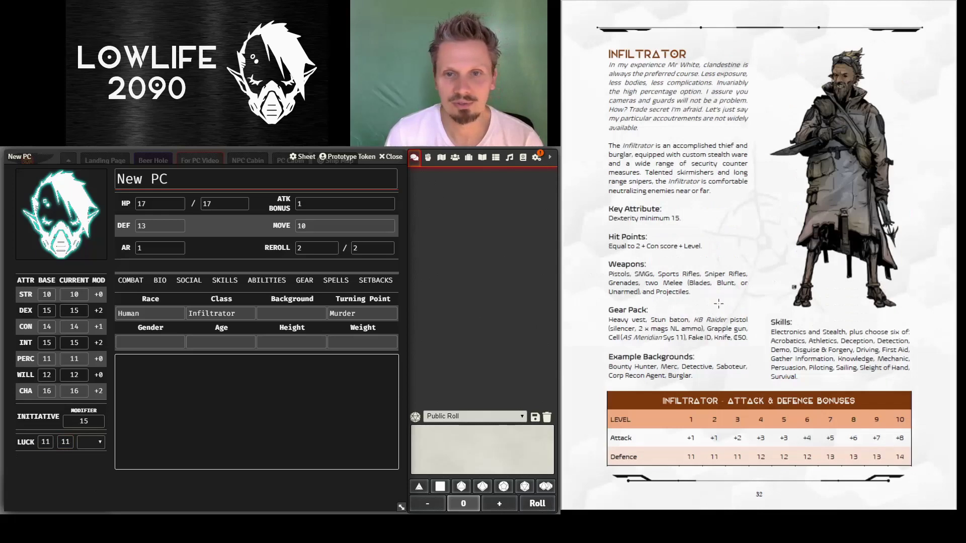
# - Roll 1d8 three times to determine the contacts from the Infiltrator's Starting Network list
pyautogui.scroll(-2, 713, 305)
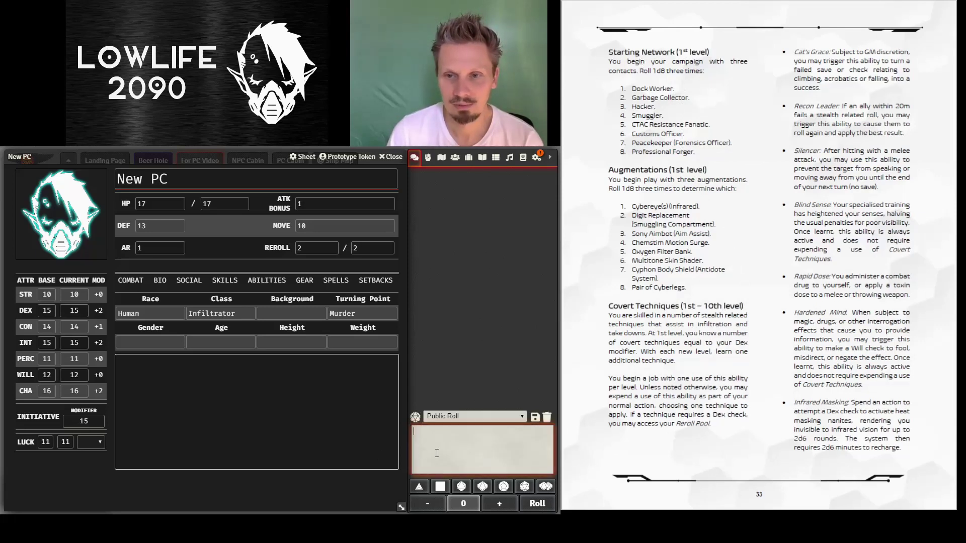
pyautogui.click(461, 486)
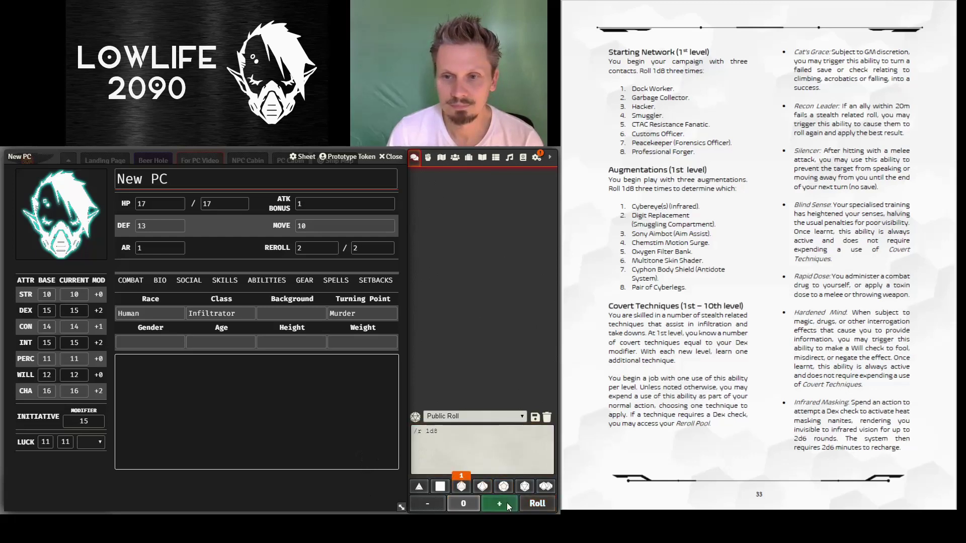
pyautogui.click(530, 503)
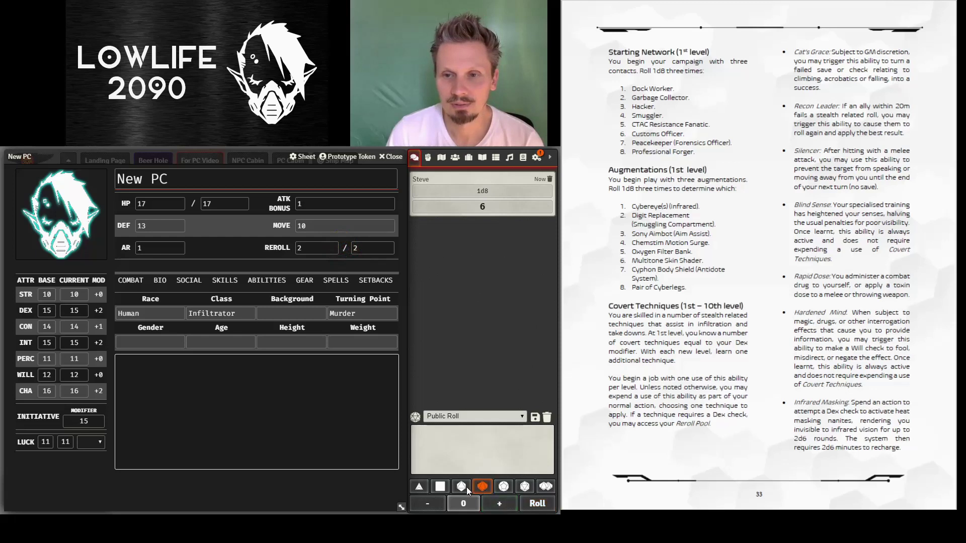
pyautogui.click(532, 502)
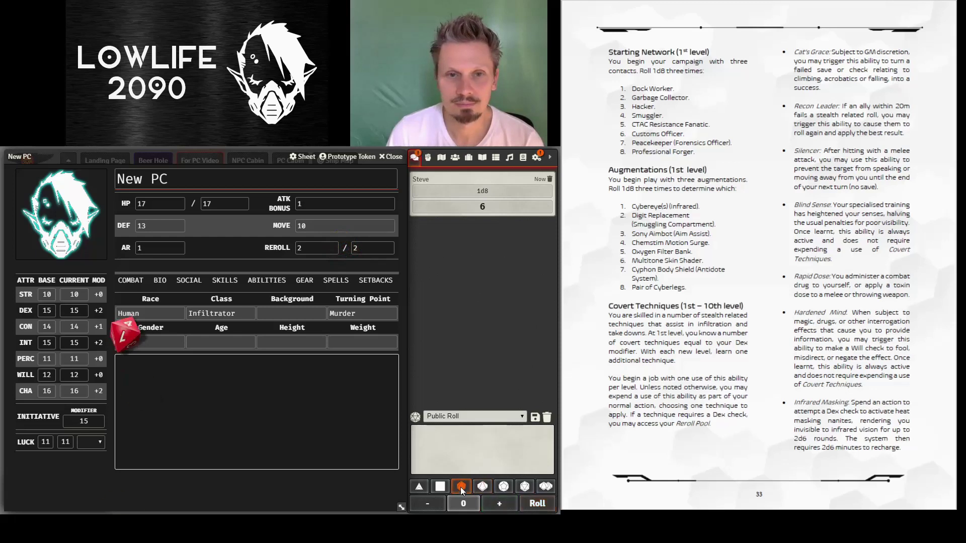
pyautogui.click(460, 486)
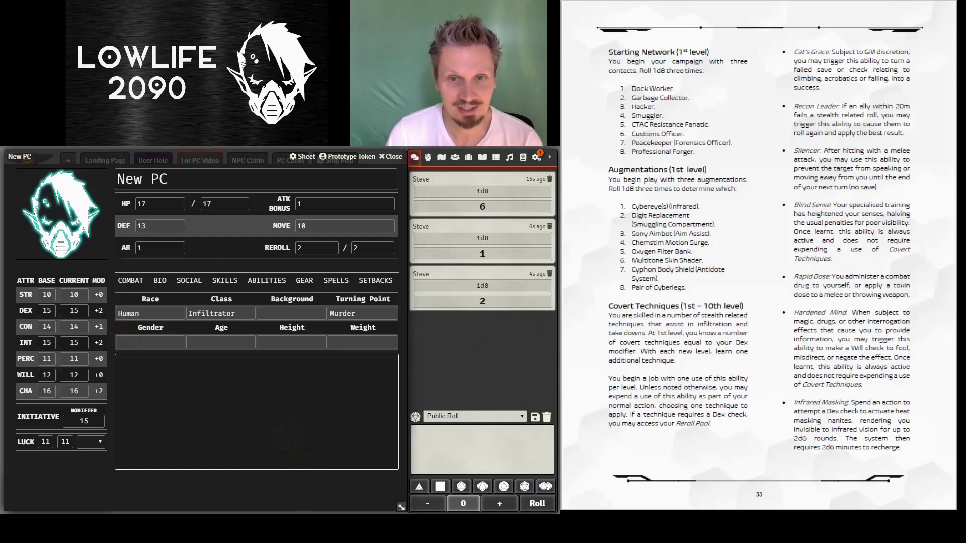
# - Add a first contact to the character's social details, entering a name and the profession Customs Officer, and clear its rating
pyautogui.click(190, 282)
pyautogui.click(278, 333)
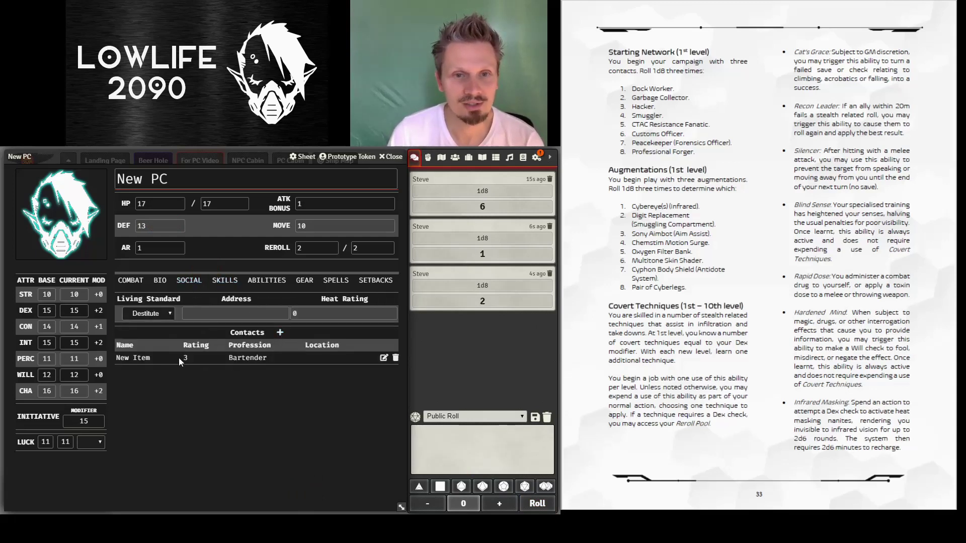
pyautogui.click(384, 358)
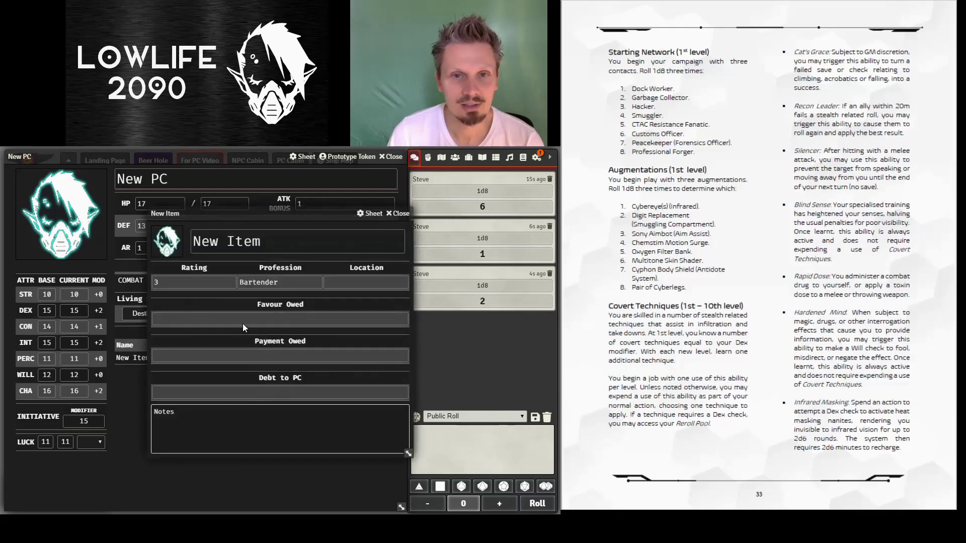
pyautogui.click(227, 241)
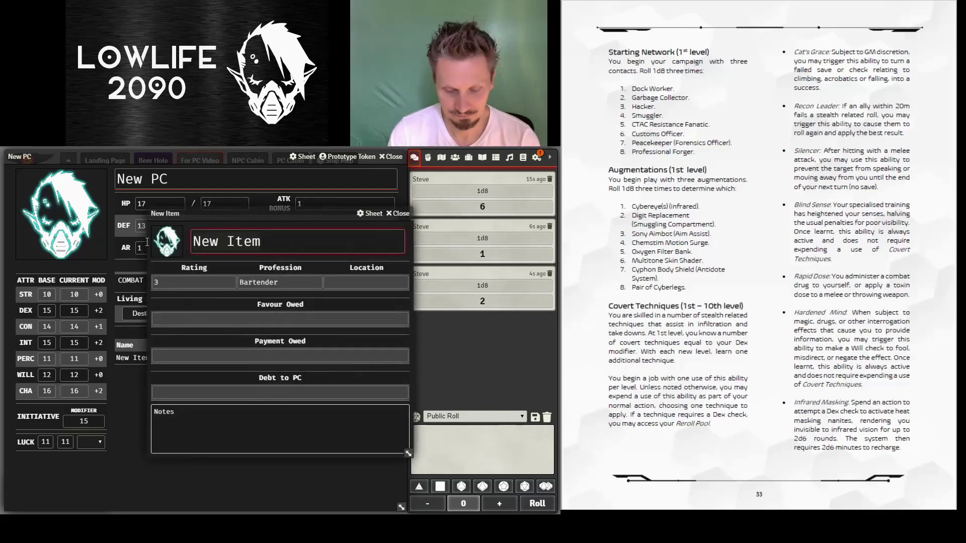
pyautogui.write('Barry')
pyautogui.press('Tab')
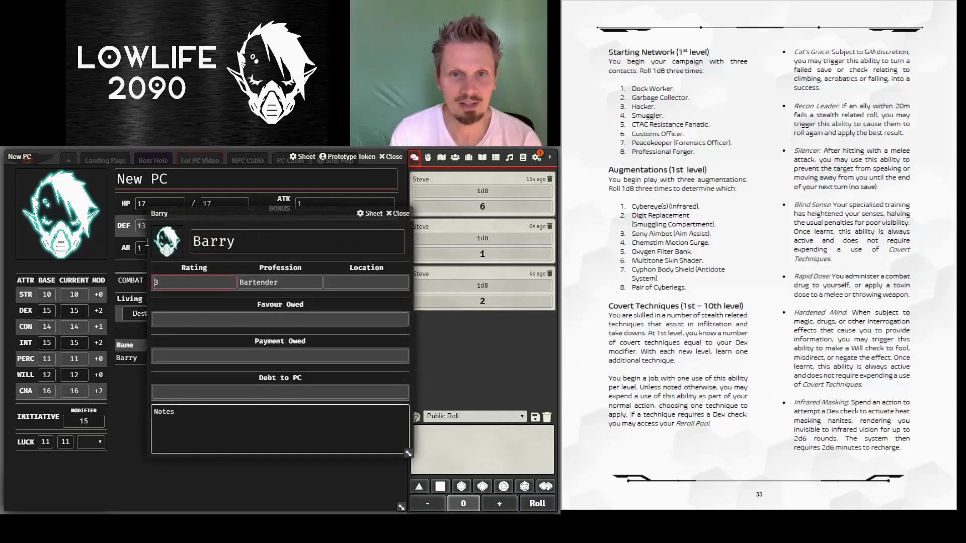
pyautogui.press('Tab')
pyautogui.write('Customs Officer')
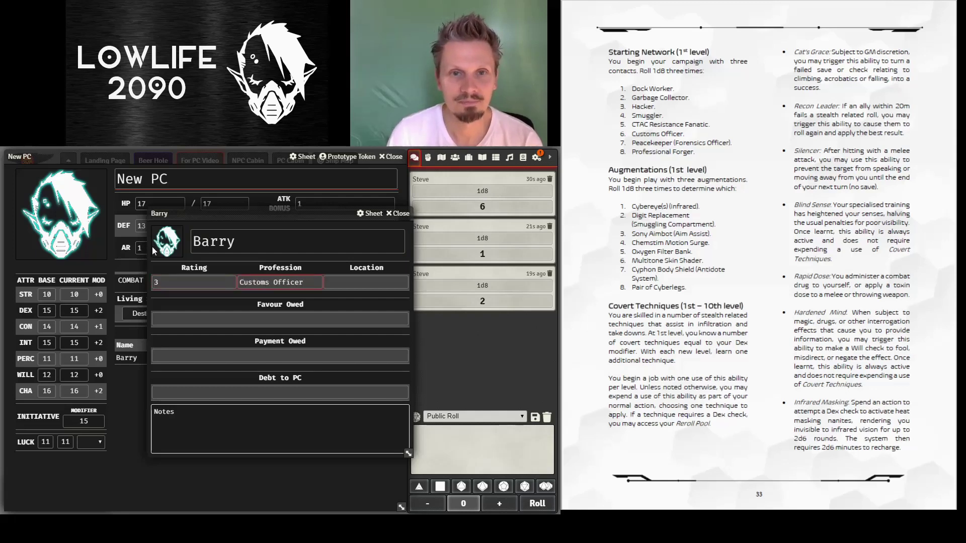
pyautogui.click(172, 279)
pyautogui.press('BackSpace')
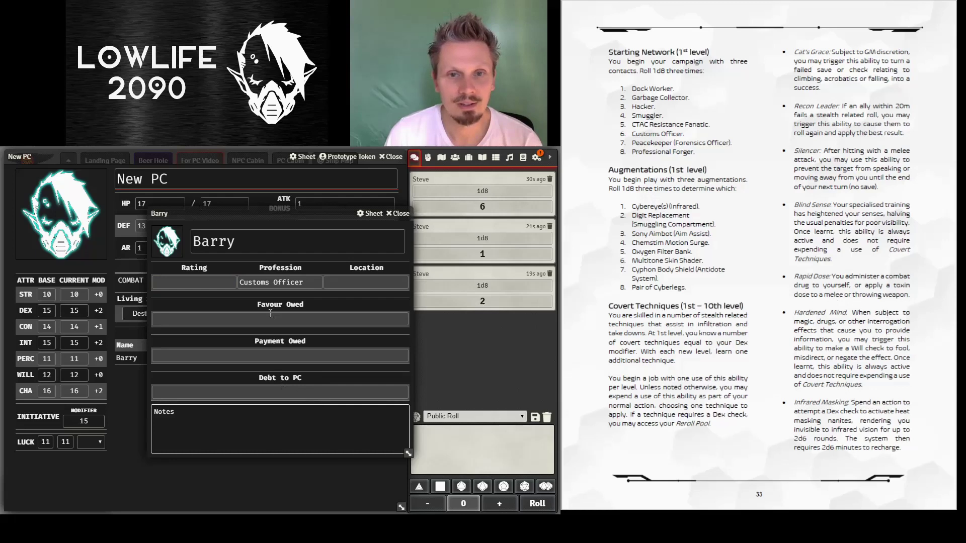
pyautogui.click(398, 213)
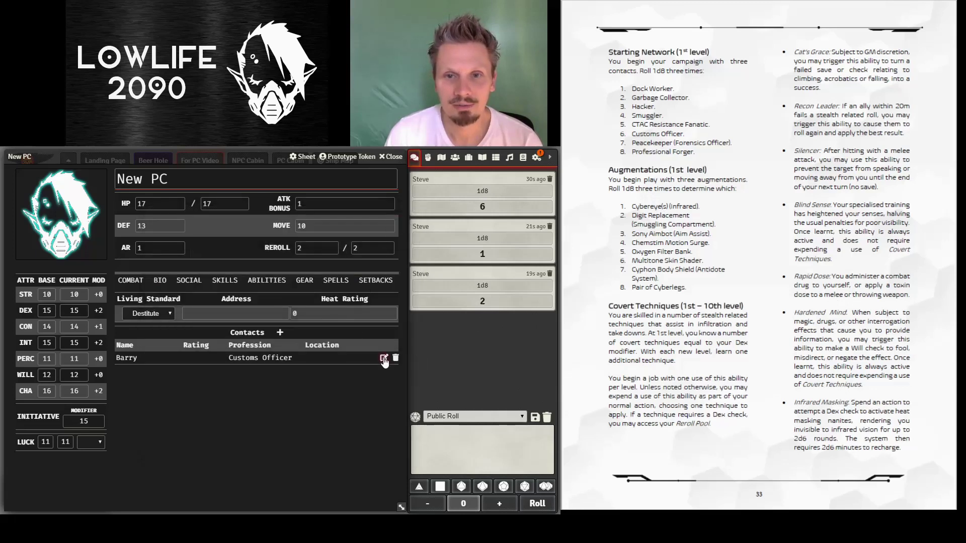
# - Add a second contact, entering a name and the profession Dock Worker
pyautogui.click(281, 333)
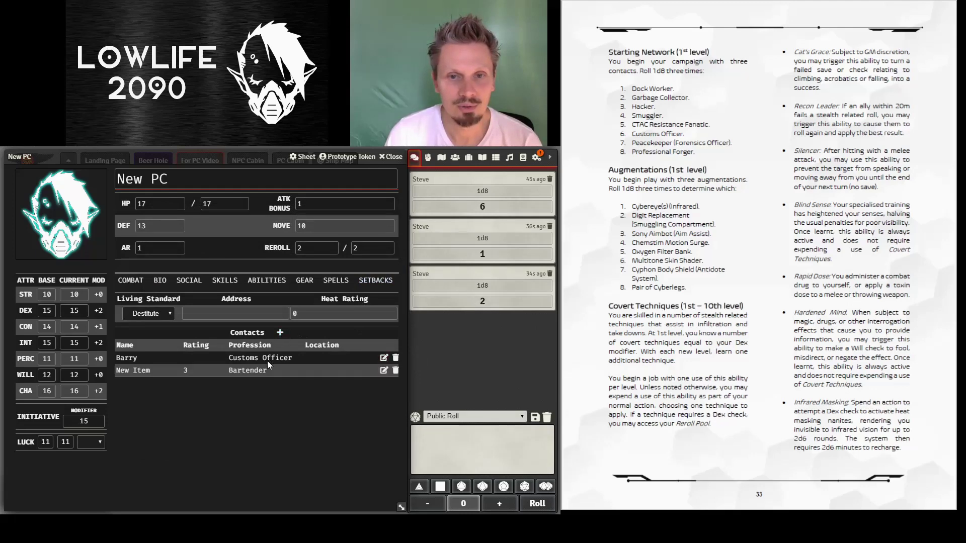
pyautogui.click(379, 370)
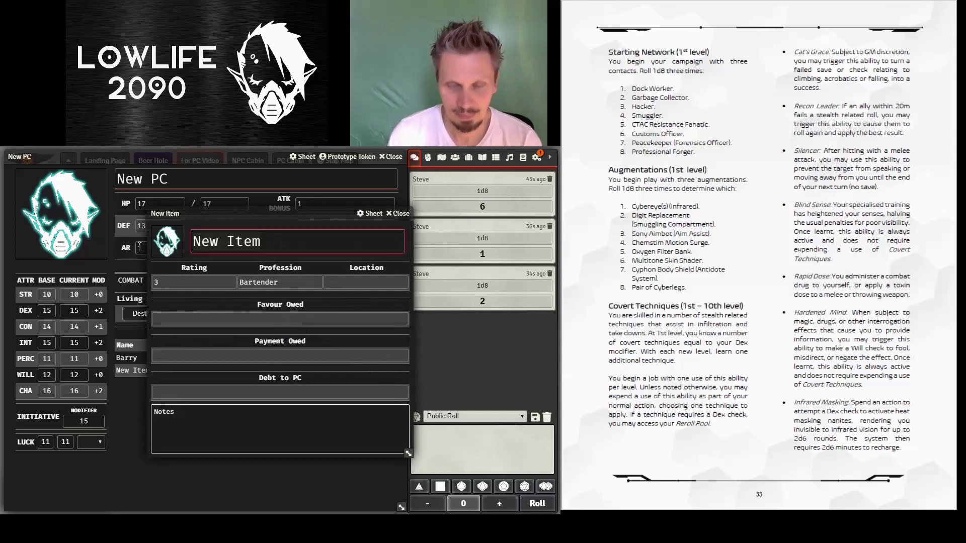
pyautogui.click(282, 244)
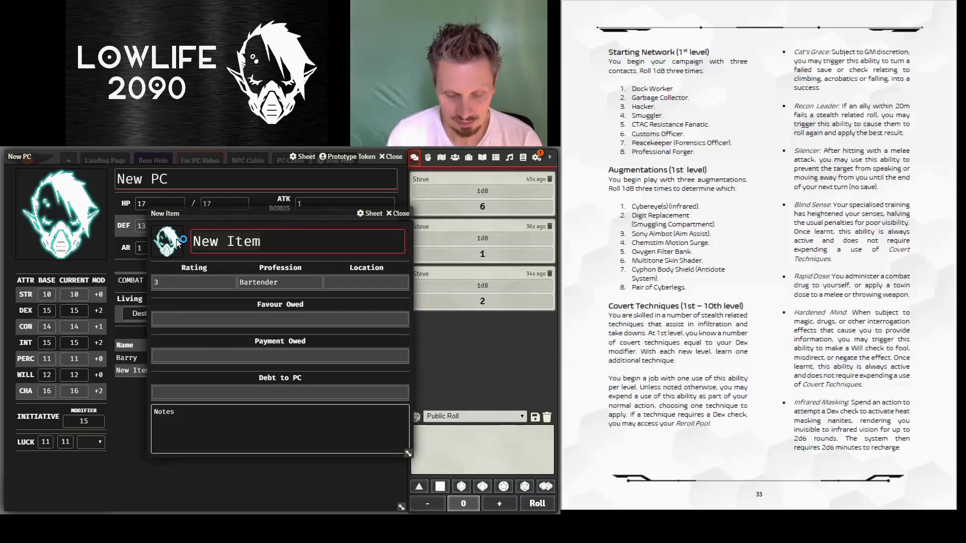
pyautogui.hotkey('ctrl', 'a')
pyautogui.write('Greebo')
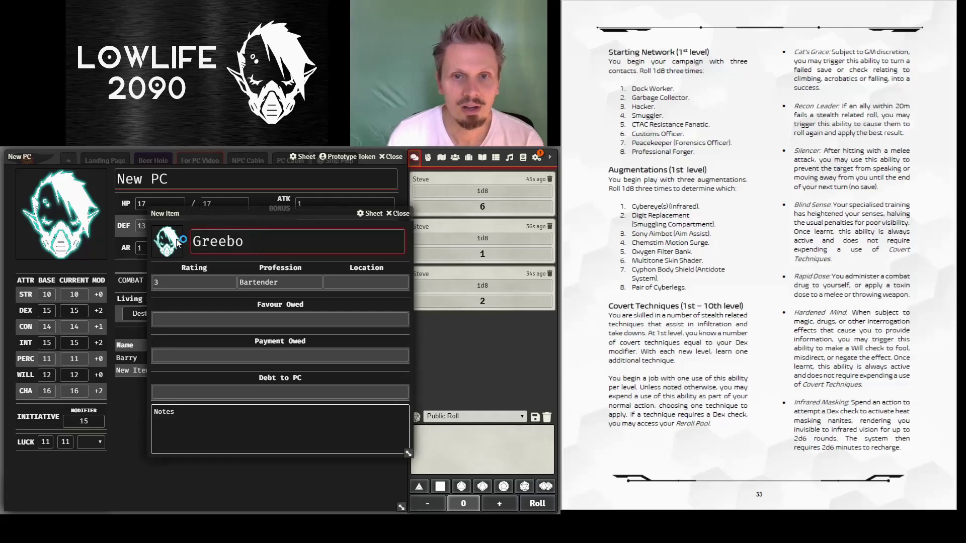
pyautogui.click(287, 280)
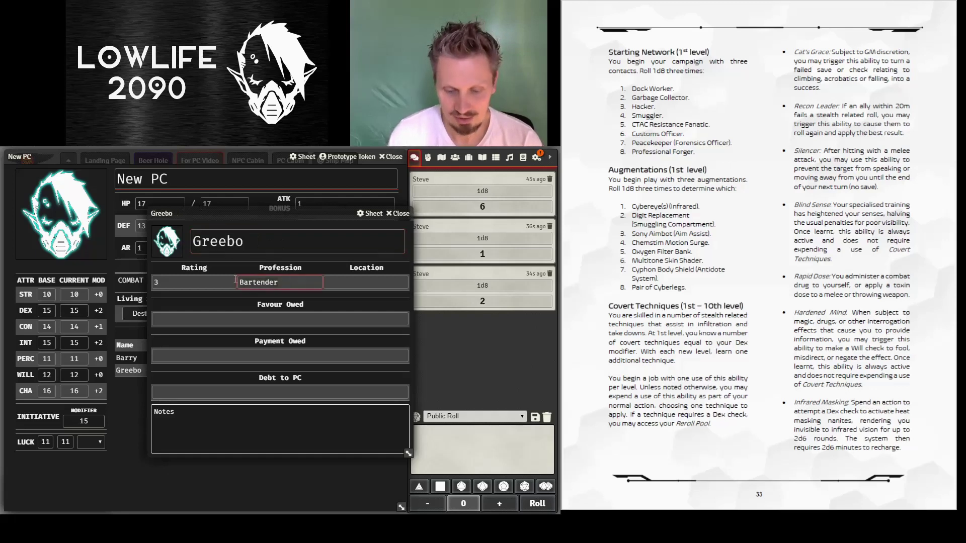
pyautogui.write('Dock Worker')
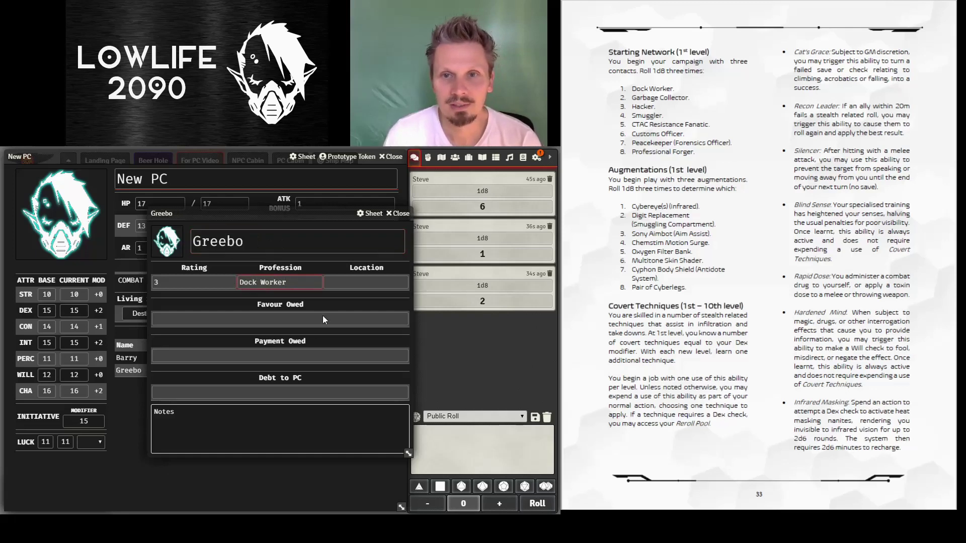
pyautogui.click(393, 214)
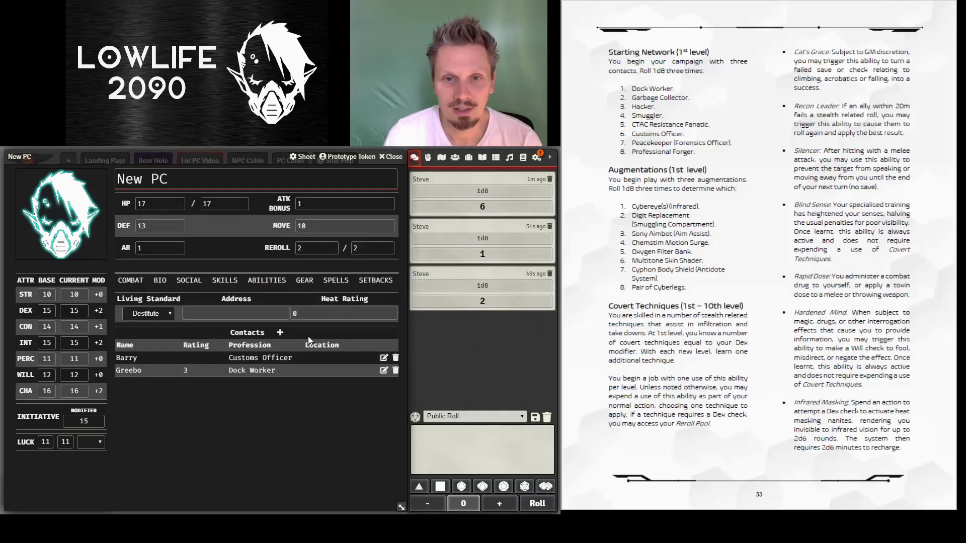
# - Add a third contact with the profession Garbage Collector and enter a name for it
pyautogui.click(280, 332)
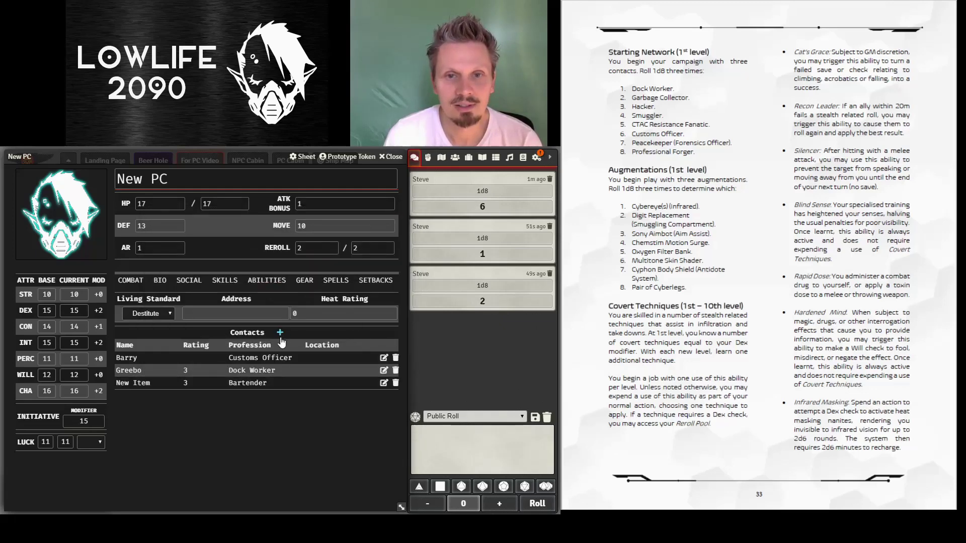
pyautogui.click(383, 384)
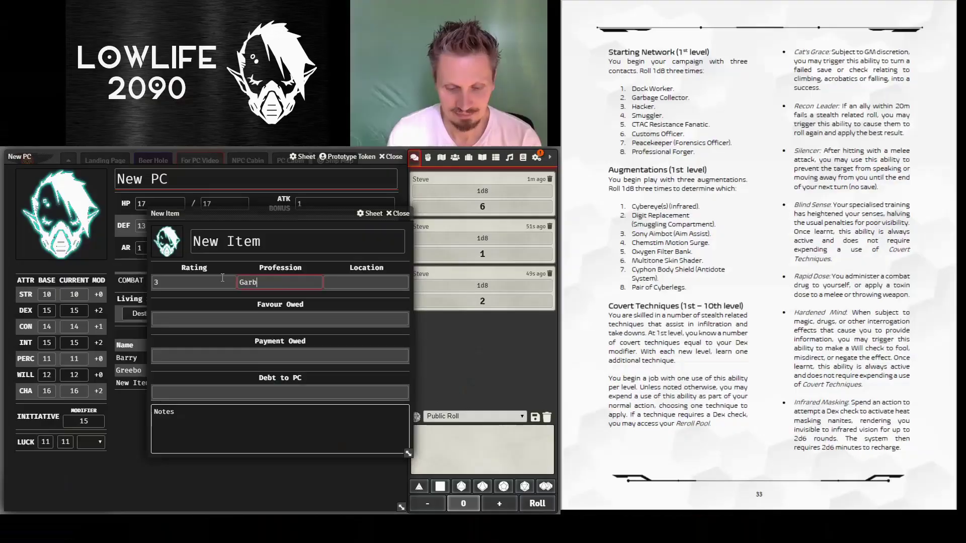
pyautogui.write('age Collector')
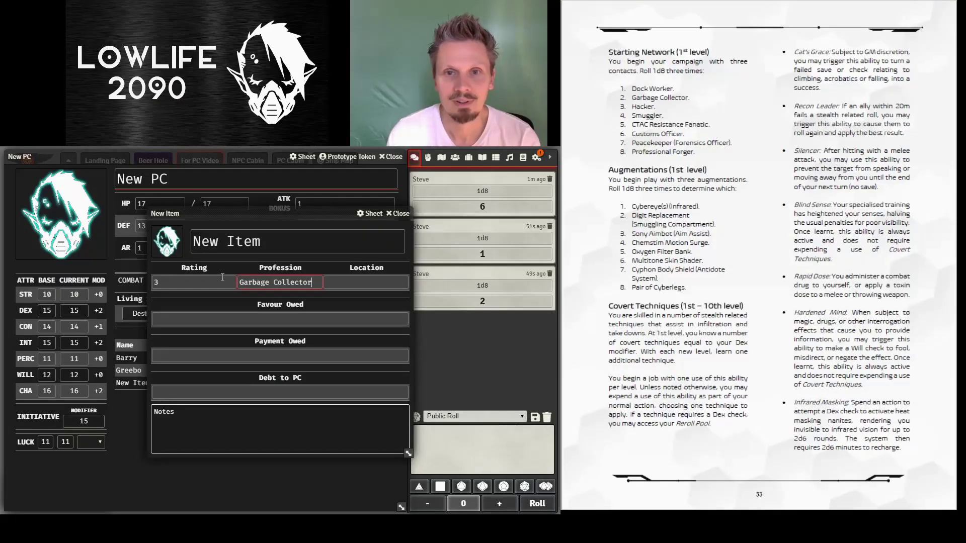
pyautogui.click(269, 244)
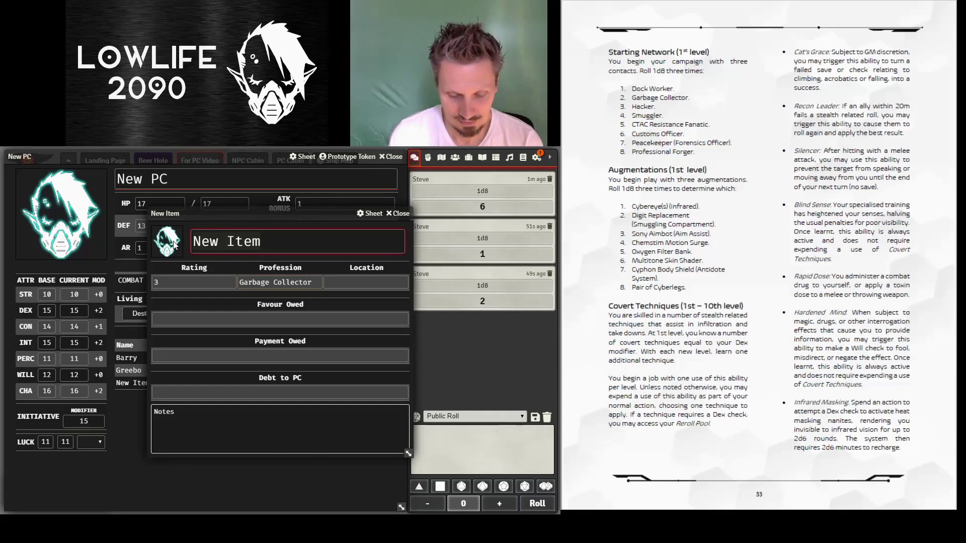
pyautogui.hotkey('ctrl', 'a')
pyautogui.write('Linda')
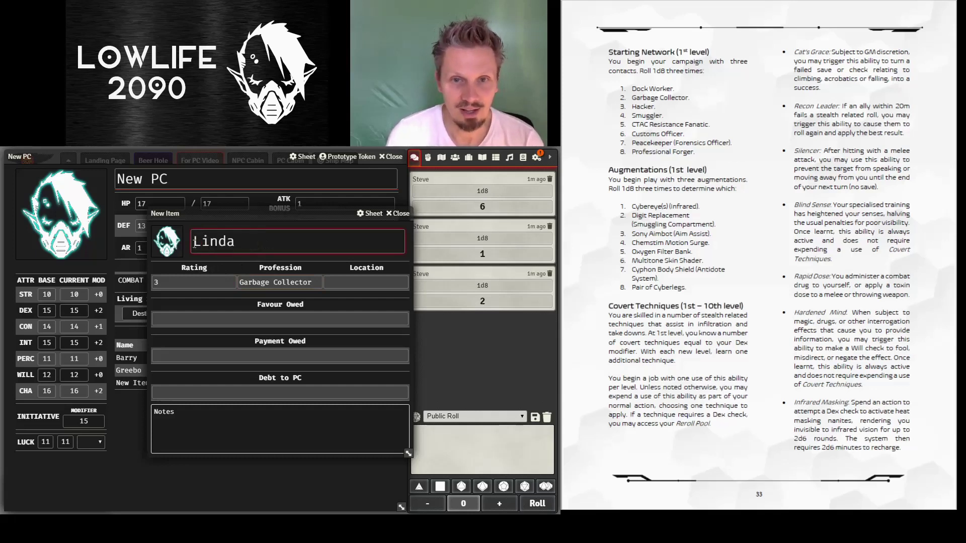
pyautogui.click(402, 213)
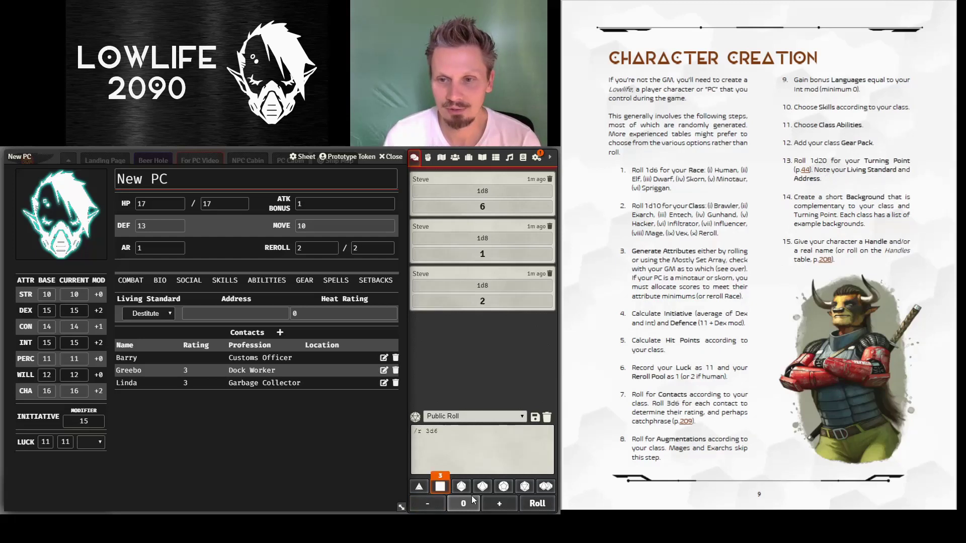
# - Roll 3d6 for the Customs Officer contact and set its rating to 9
pyautogui.click(542, 504)
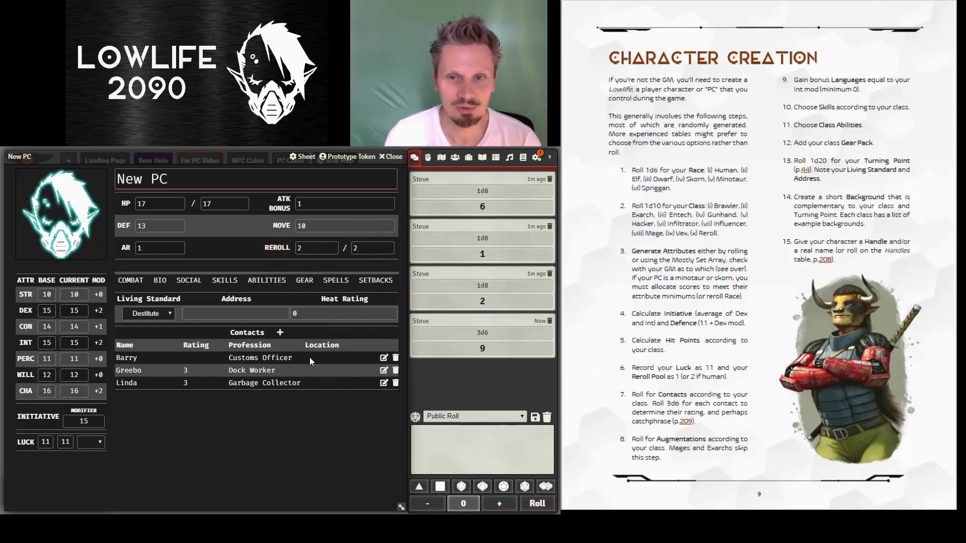
pyautogui.click(383, 357)
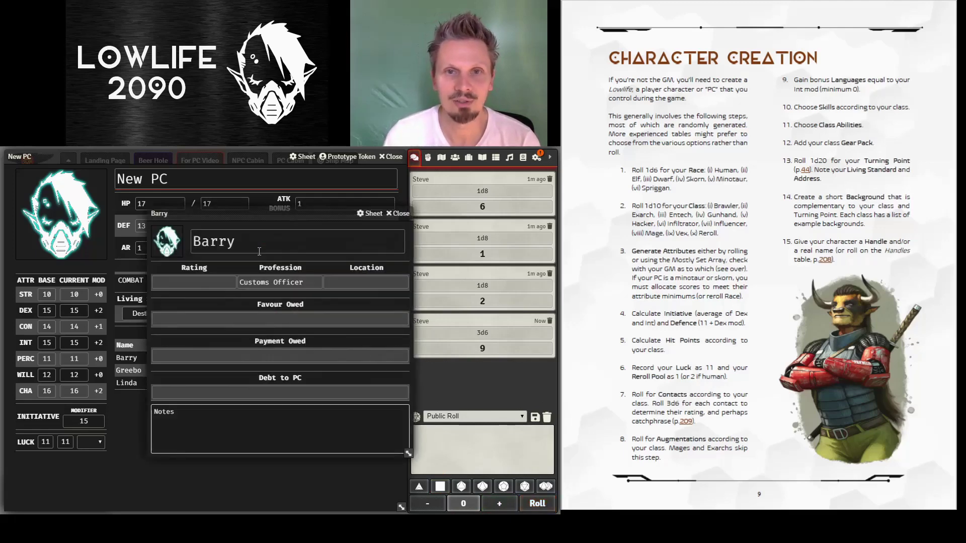
pyautogui.click(213, 281)
pyautogui.write('9')
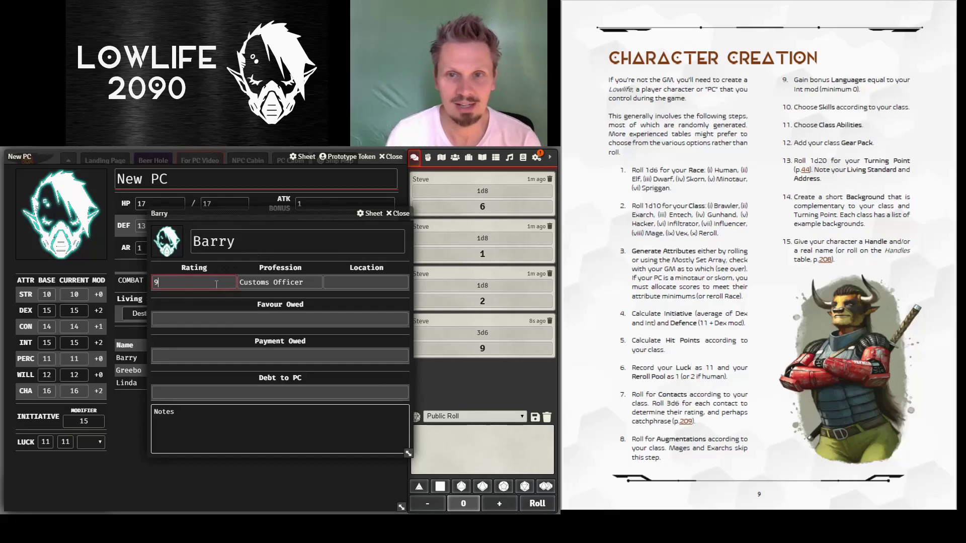
pyautogui.click(396, 213)
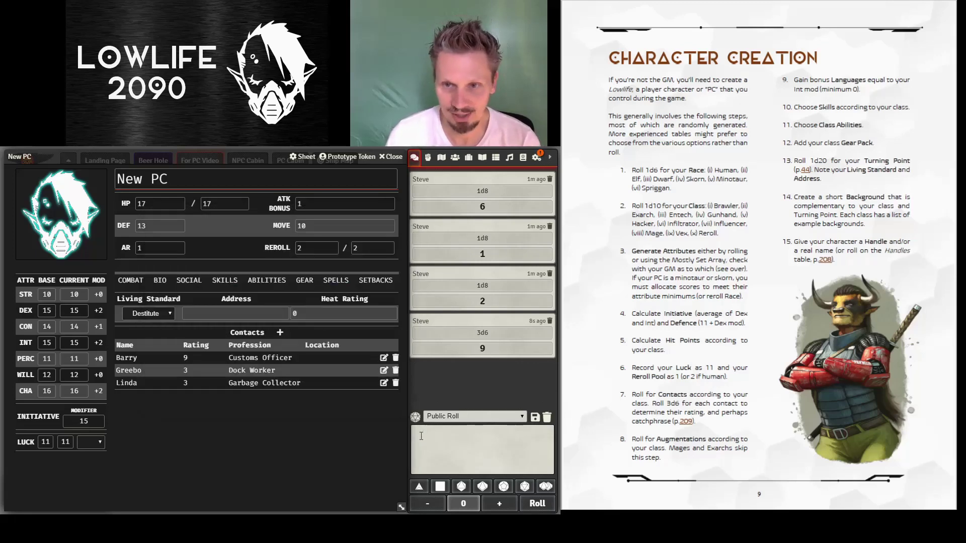
# - Roll 3d6 for the Dock Worker contact and set its rating to 15
pyautogui.click(454, 456)
pyautogui.click(442, 489)
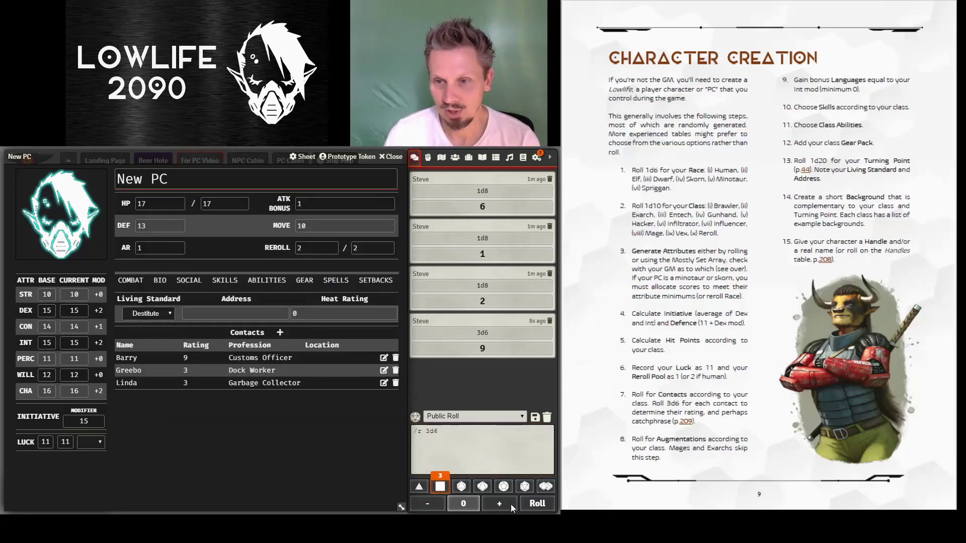
pyautogui.click(530, 505)
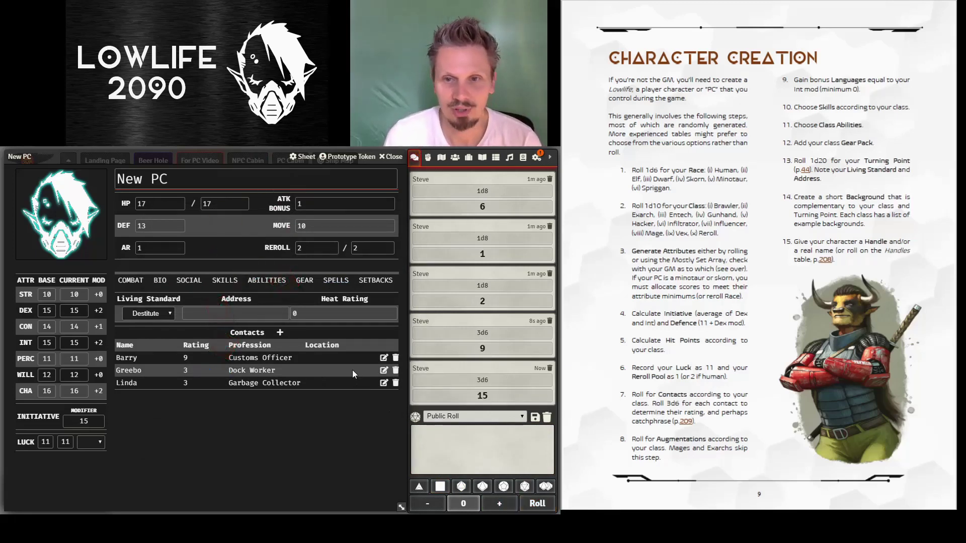
pyautogui.click(384, 371)
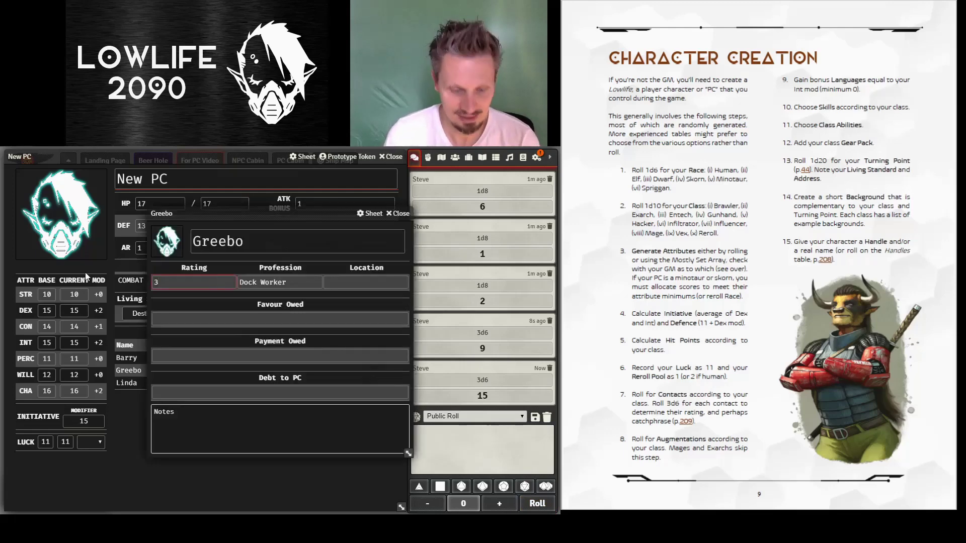
pyautogui.write('15')
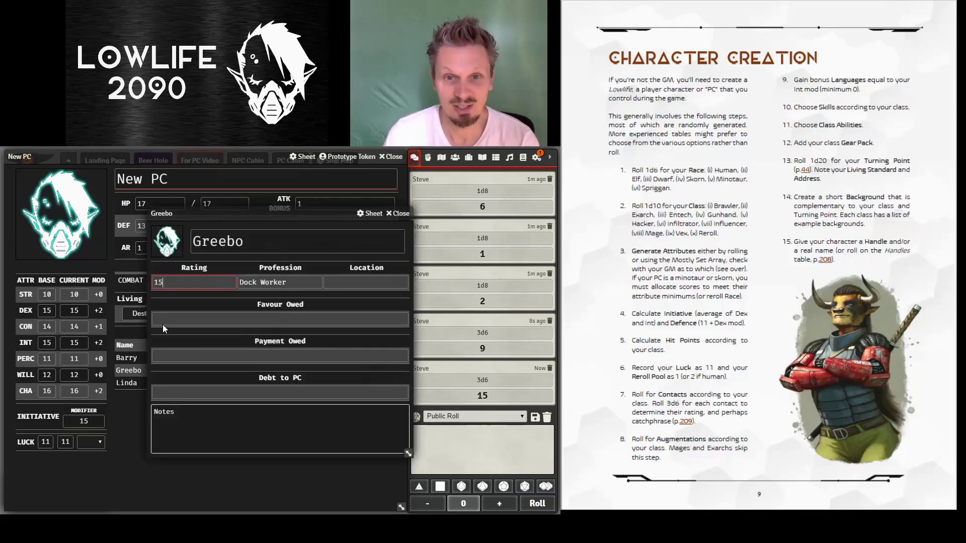
pyautogui.click(396, 216)
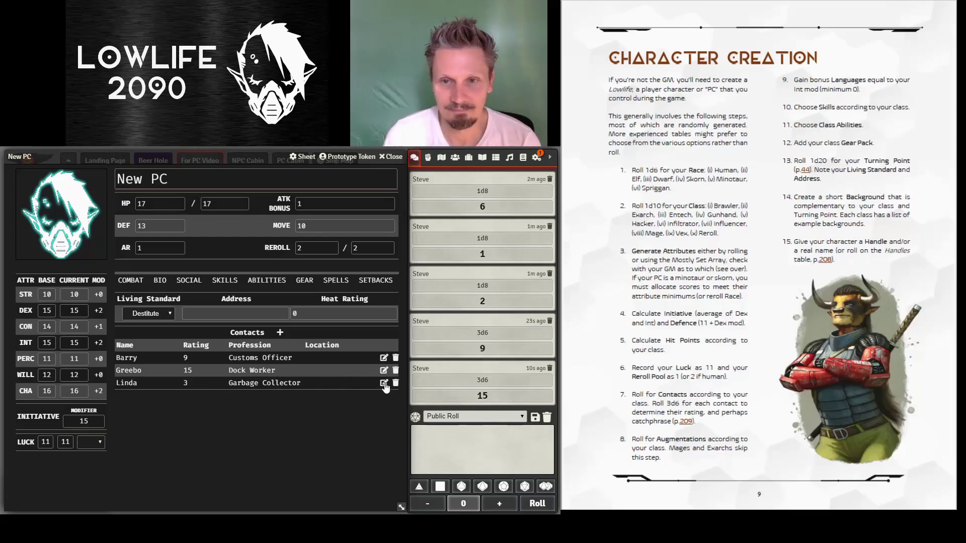
pyautogui.click(443, 487)
pyautogui.click(443, 488)
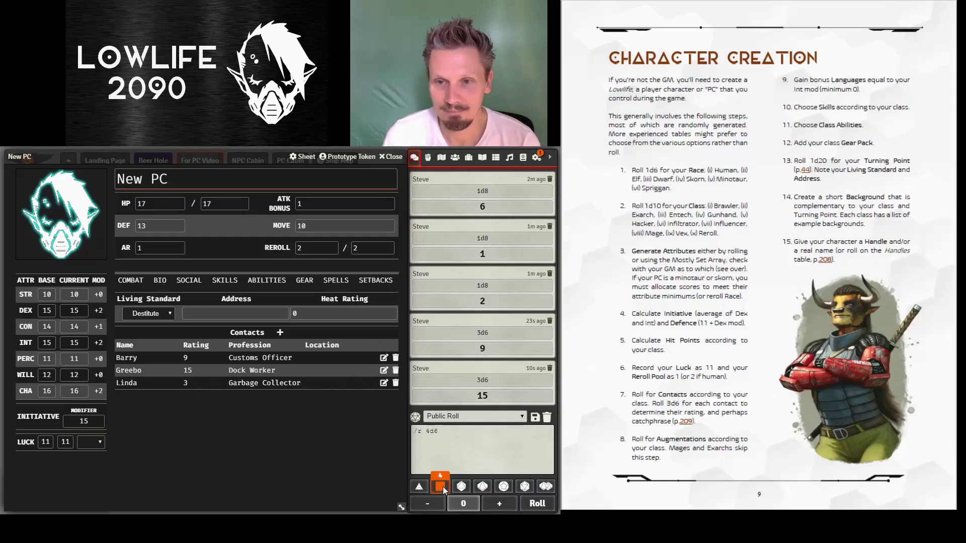
pyautogui.click(434, 498)
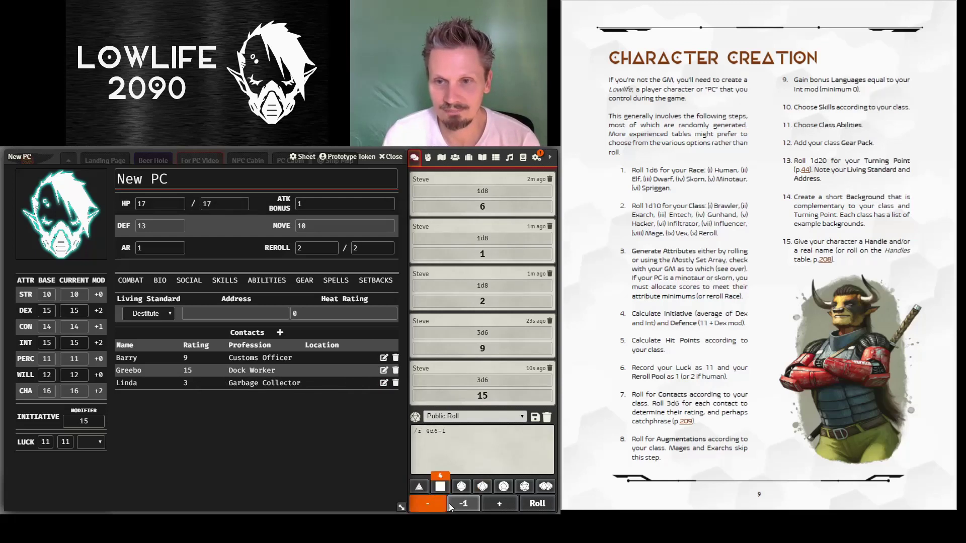
pyautogui.click(537, 503)
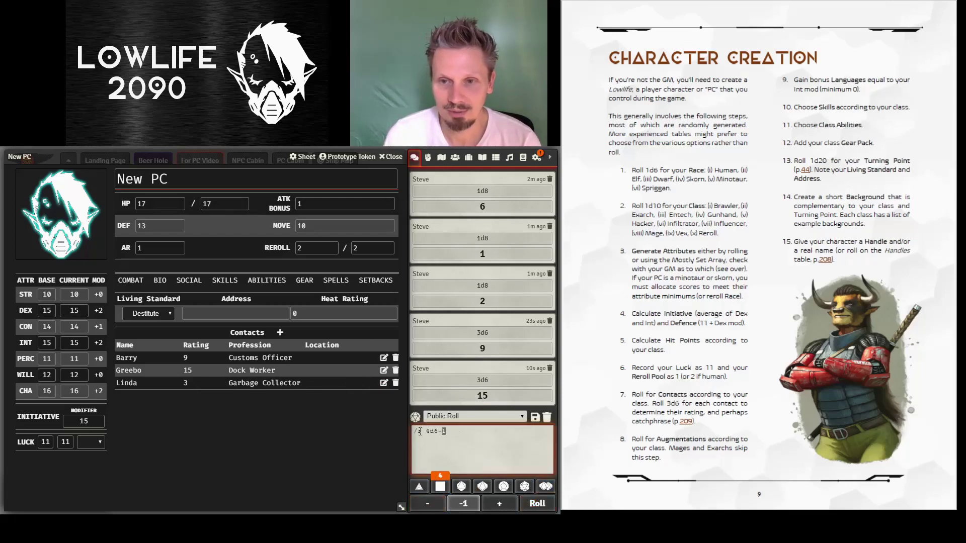
pyautogui.press('BackSpace')
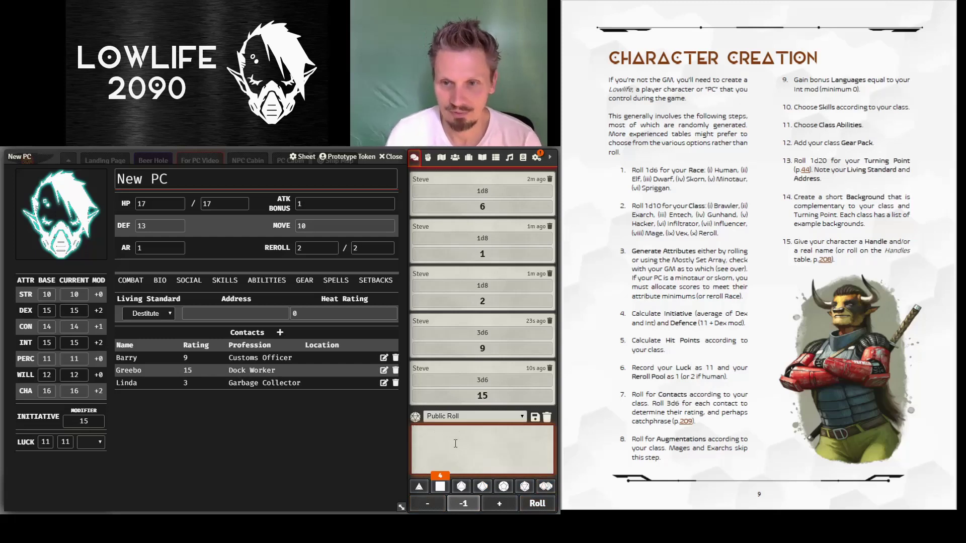
# - Roll 3d6 for the Garbage Collector contact and set its rating to 11
pyautogui.click(441, 487)
pyautogui.click(441, 487)
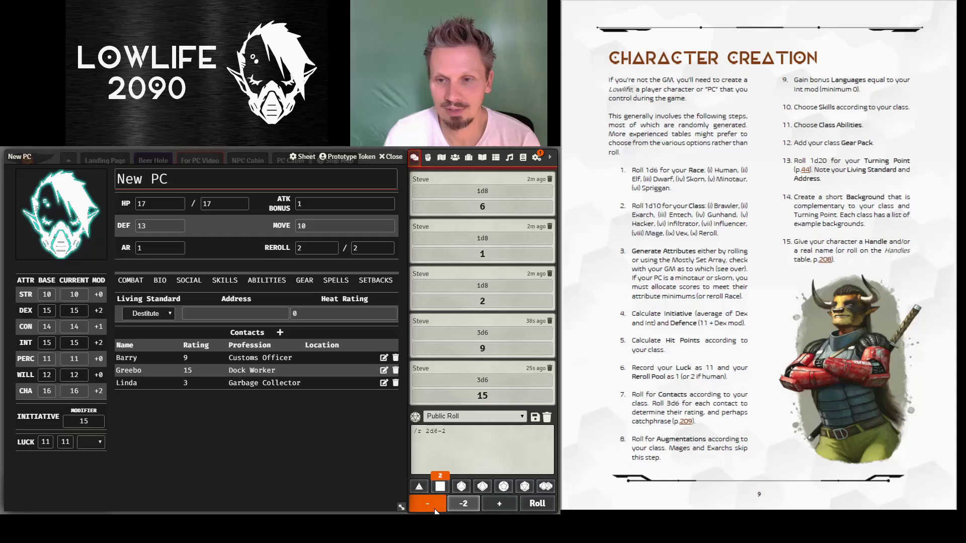
pyautogui.click(499, 503)
pyautogui.click(499, 504)
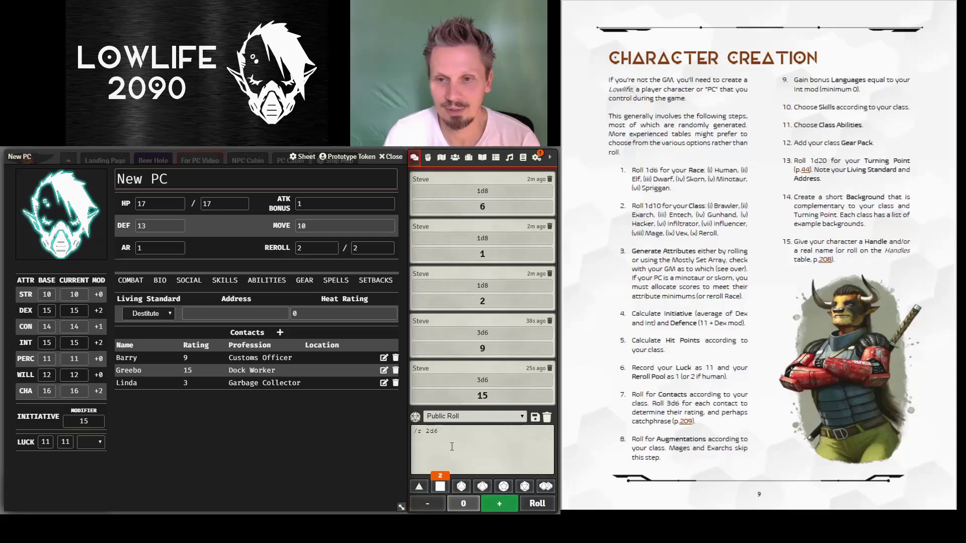
pyautogui.moveTo(452, 447); pyautogui.dragTo(397, 425)
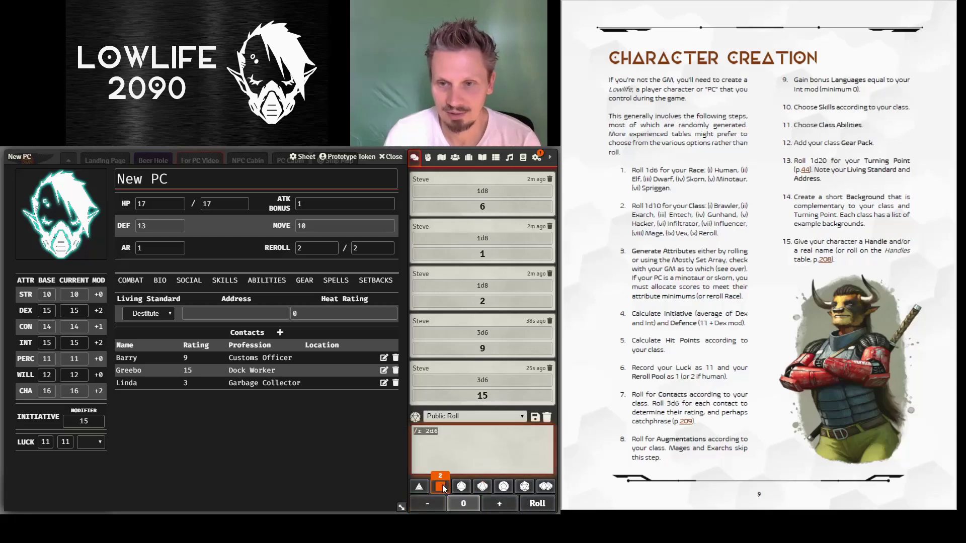
pyautogui.click(537, 503)
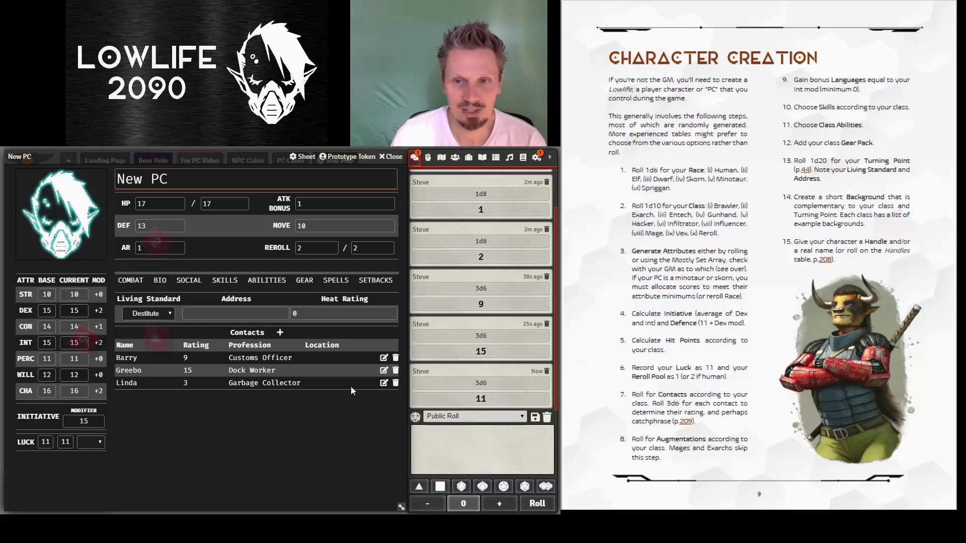
pyautogui.click(384, 383)
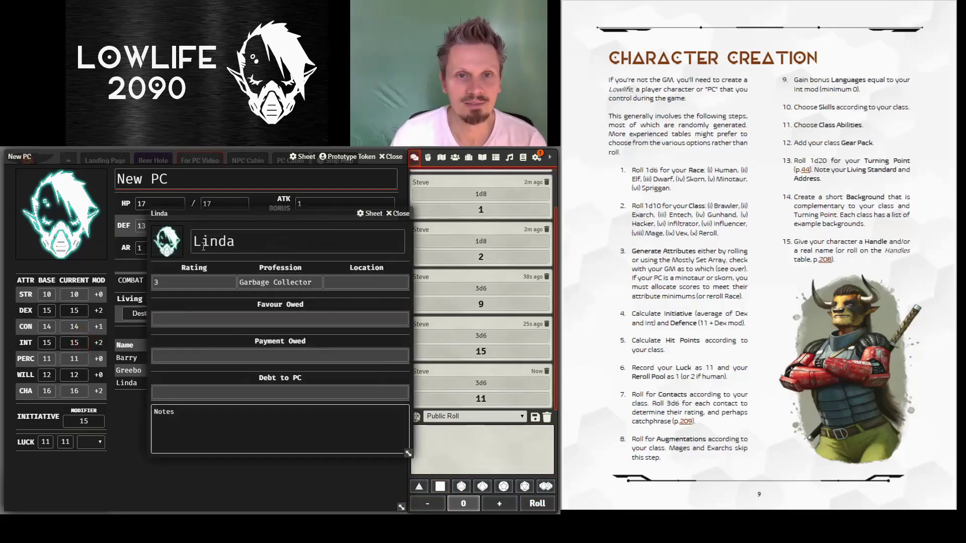
pyautogui.click(165, 287)
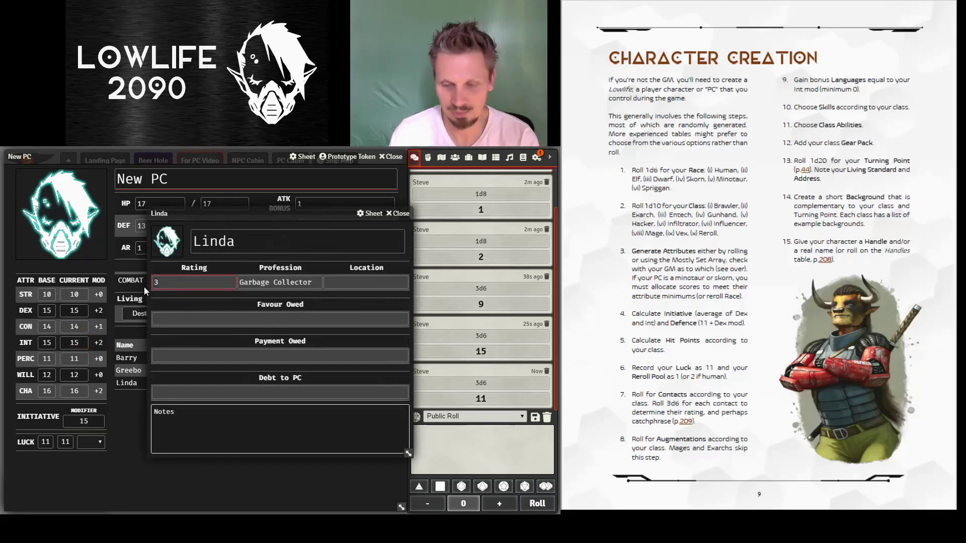
pyautogui.write('11')
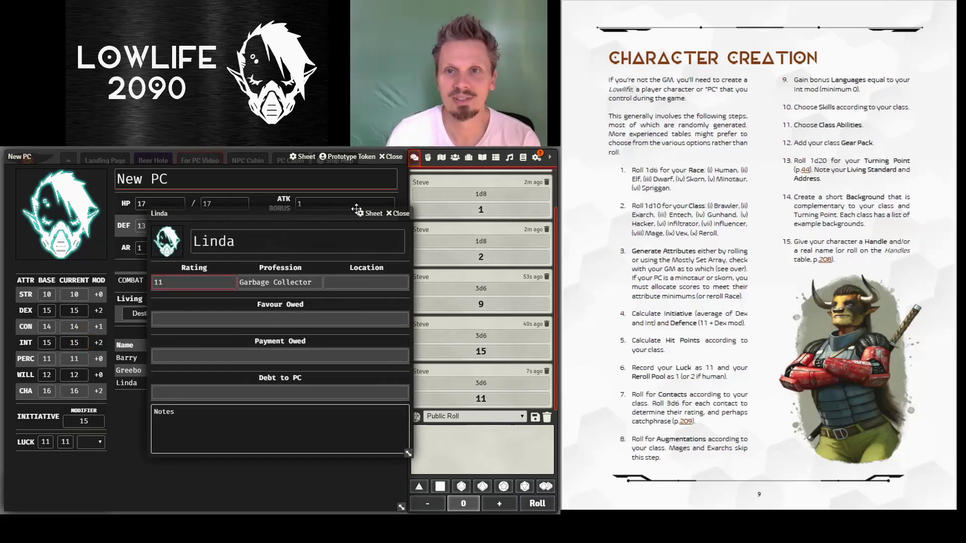
pyautogui.click(395, 214)
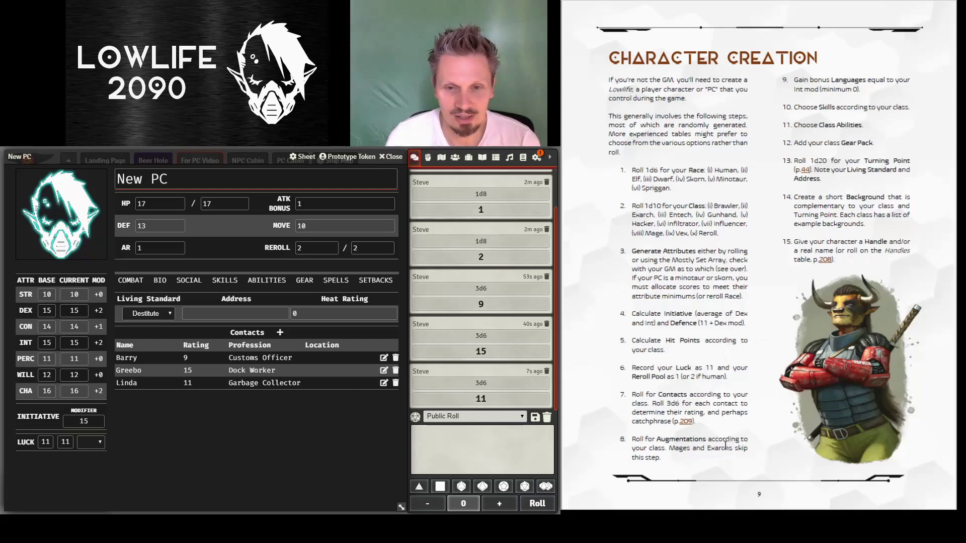
# - Roll 1d100 on the rulebook's Catchphrase table for the Customs Officer contact and enter "Tell Me Everything" in its notes
pyautogui.click(687, 421)
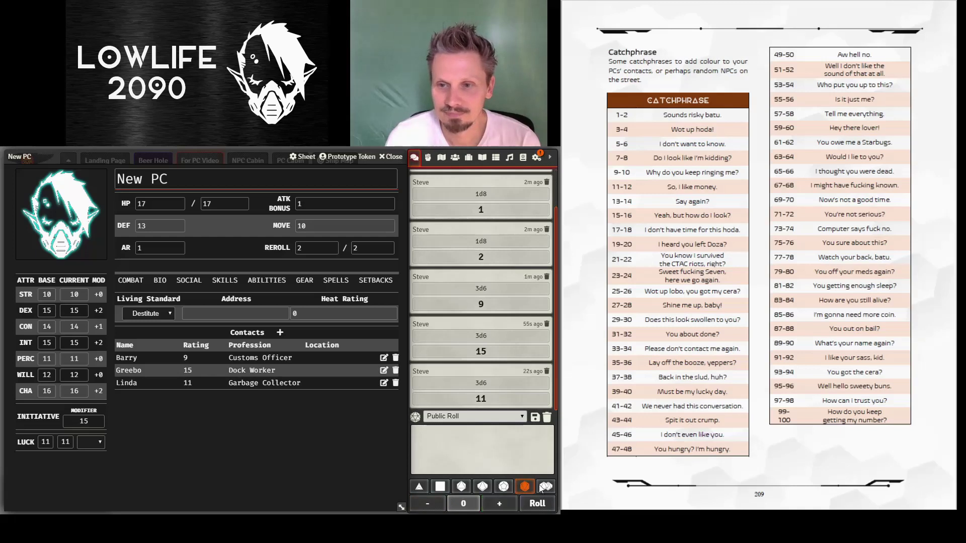
pyautogui.click(538, 504)
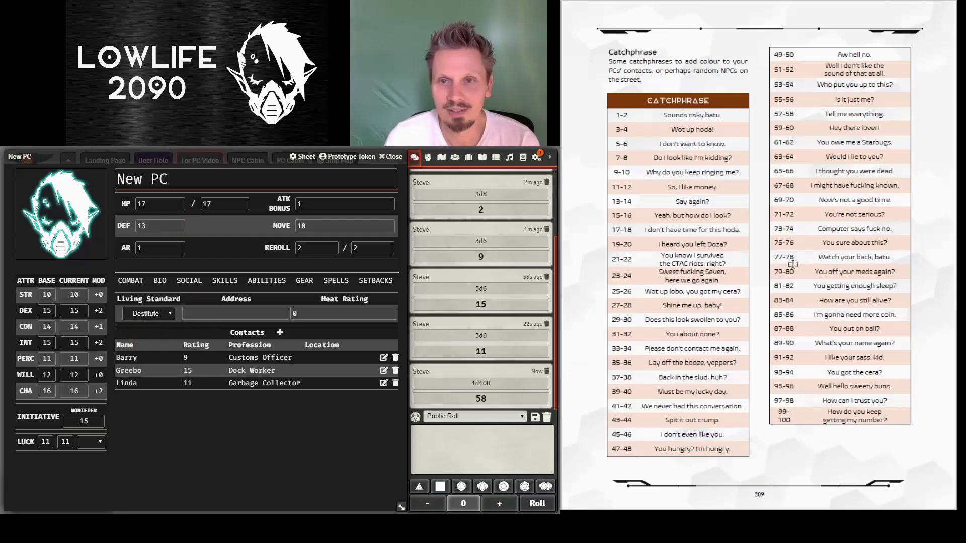
pyautogui.click(384, 358)
pyautogui.click(245, 419)
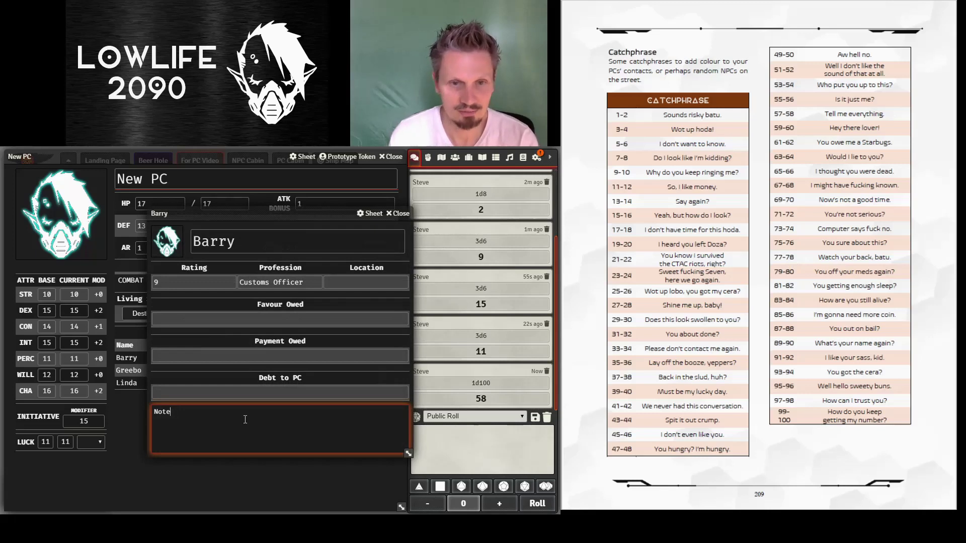
pyautogui.press('BackSpace')
pyautogui.press('BackSpace')
pyautogui.press('BackSpace')
pyautogui.press('BackSpace')
pyautogui.write('Tell Me Eve')
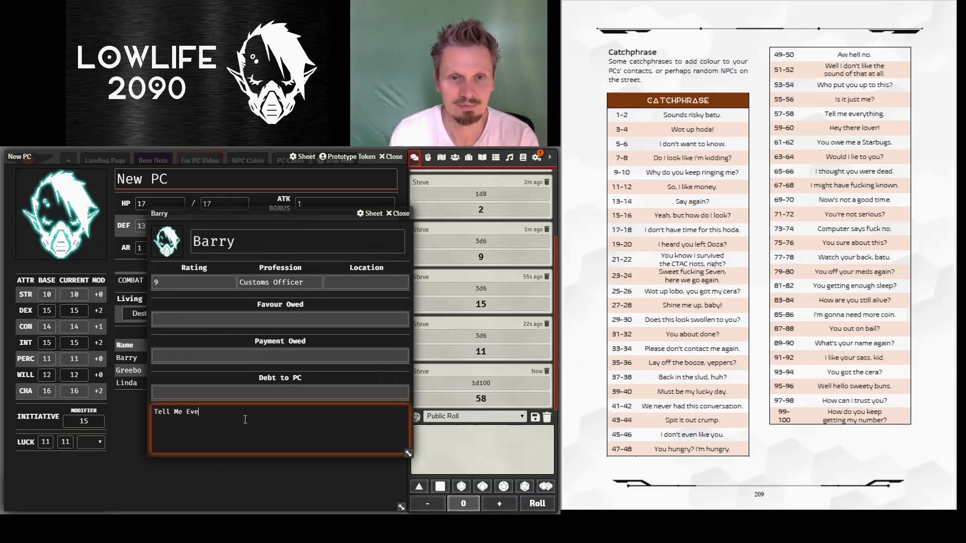
pyautogui.write('yrything')
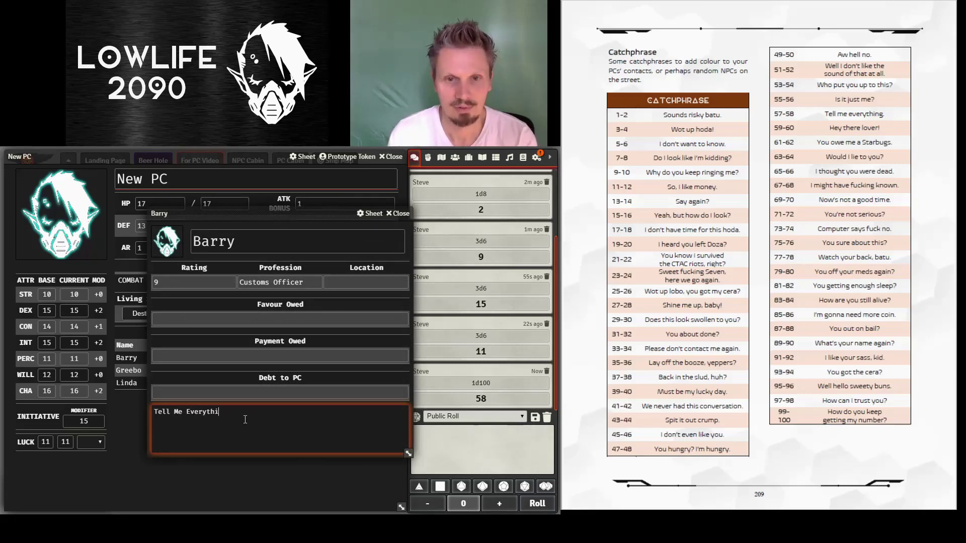
pyautogui.click(402, 213)
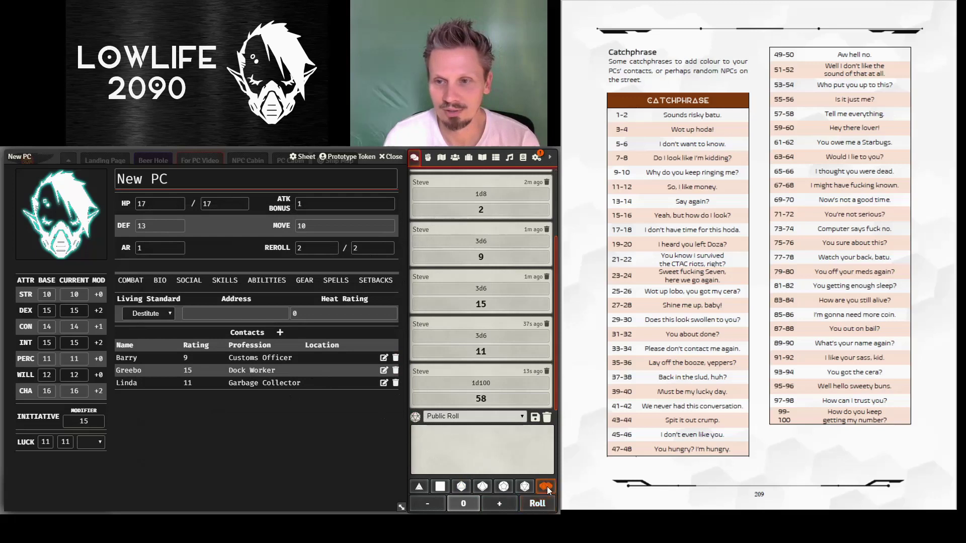
# - Roll 1d100 for the Dock Worker contact's catchphrase and enter "I heard you left Doza" in its notes
pyautogui.click(535, 498)
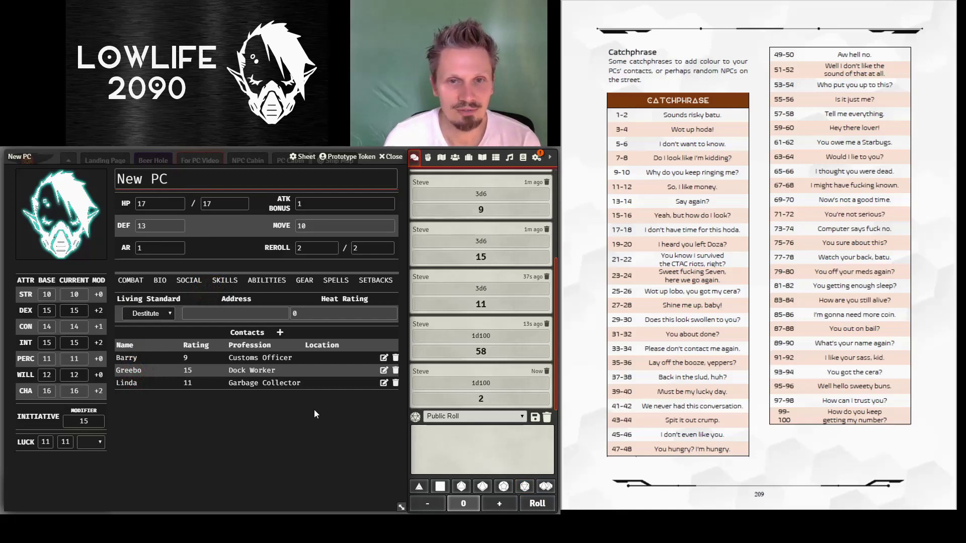
pyautogui.click(383, 370)
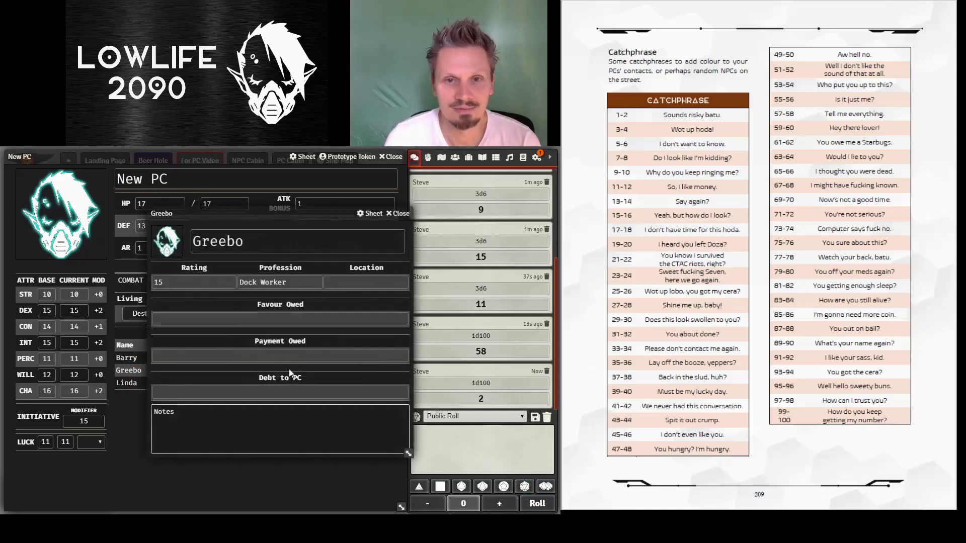
pyautogui.click(268, 414)
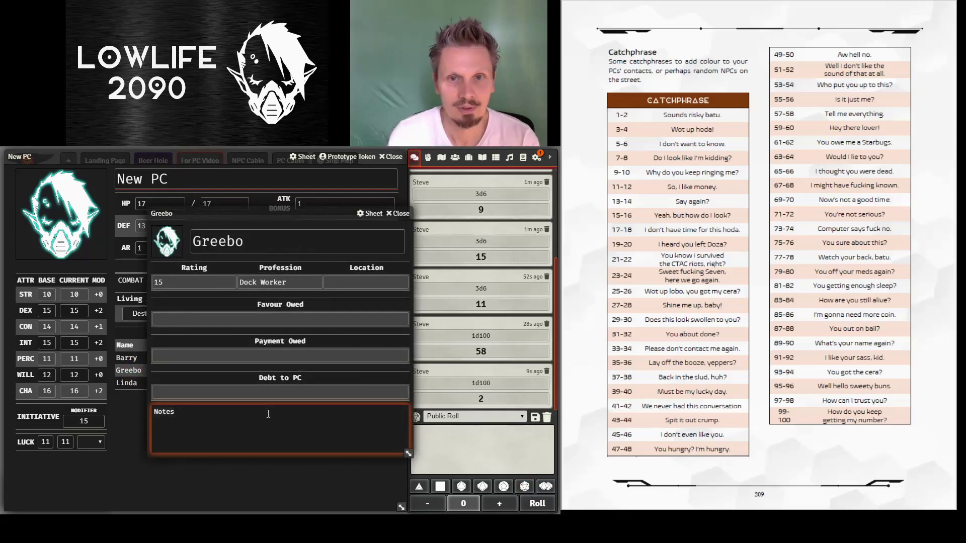
pyautogui.write('I herad you')
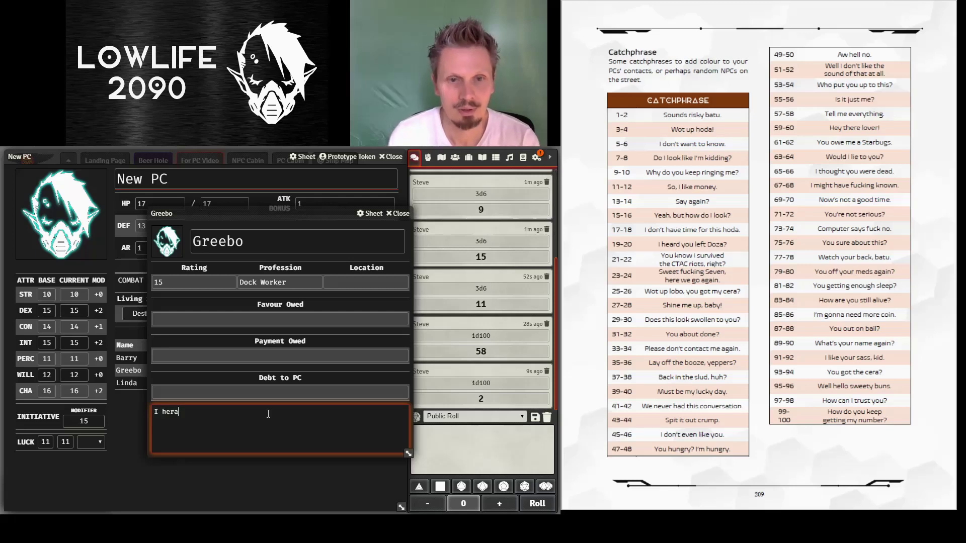
pyautogui.press('BackSpace')
pyautogui.press('BackSpace')
pyautogui.press('BackSpace')
pyautogui.press('BackSpace')
pyautogui.press('BackSpace')
pyautogui.press('BackSpace')
pyautogui.press('BackSpace')
pyautogui.press('BackSpace')
pyautogui.write('a')
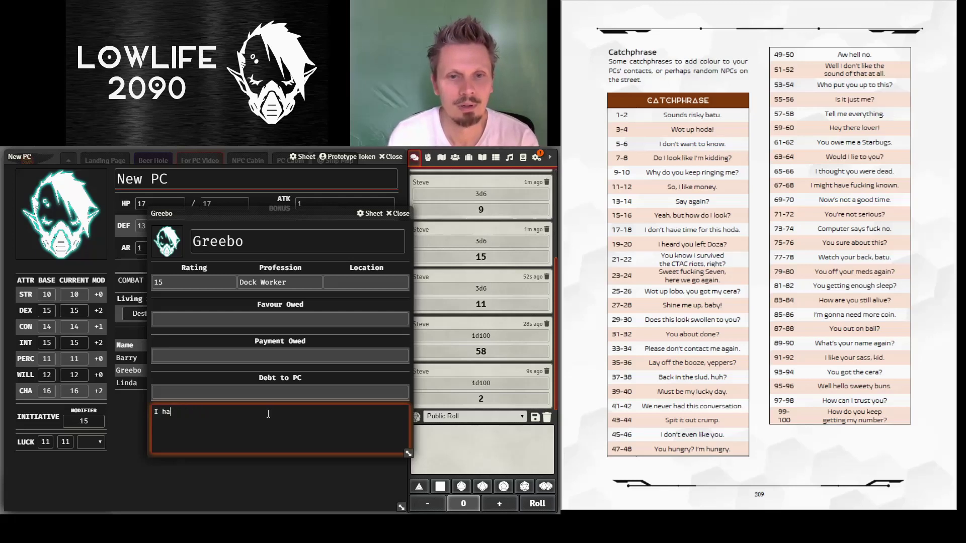
pyautogui.write('eard you left DFo')
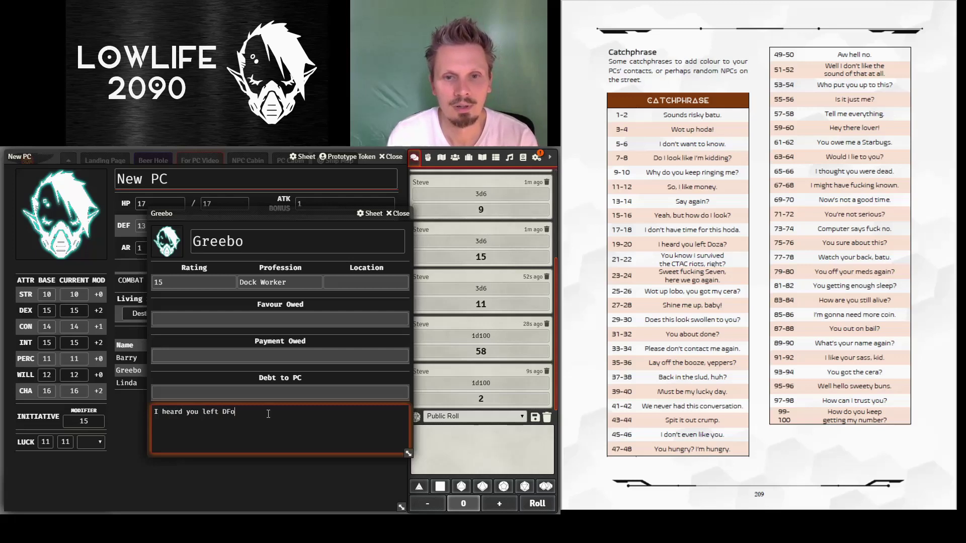
pyautogui.press('BackSpace')
pyautogui.write('oza')
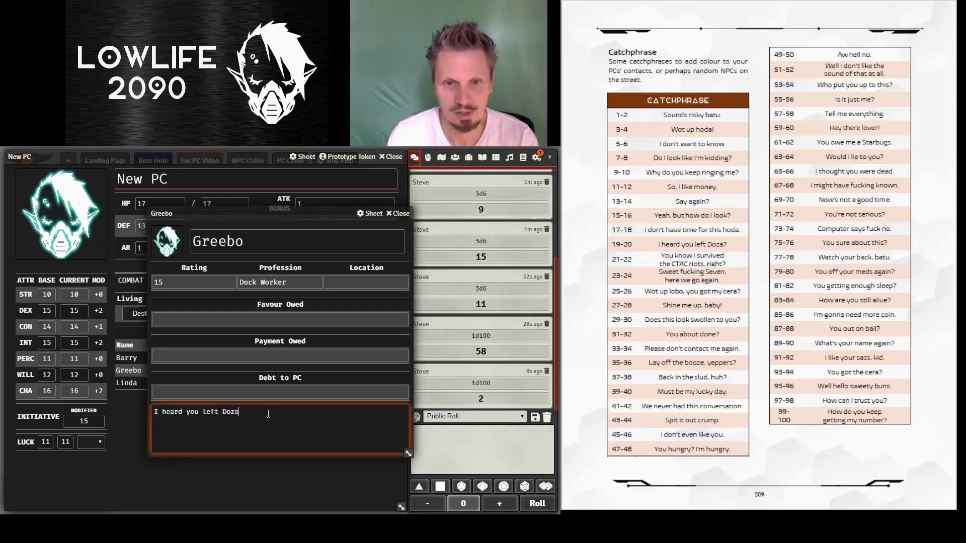
pyautogui.click(396, 213)
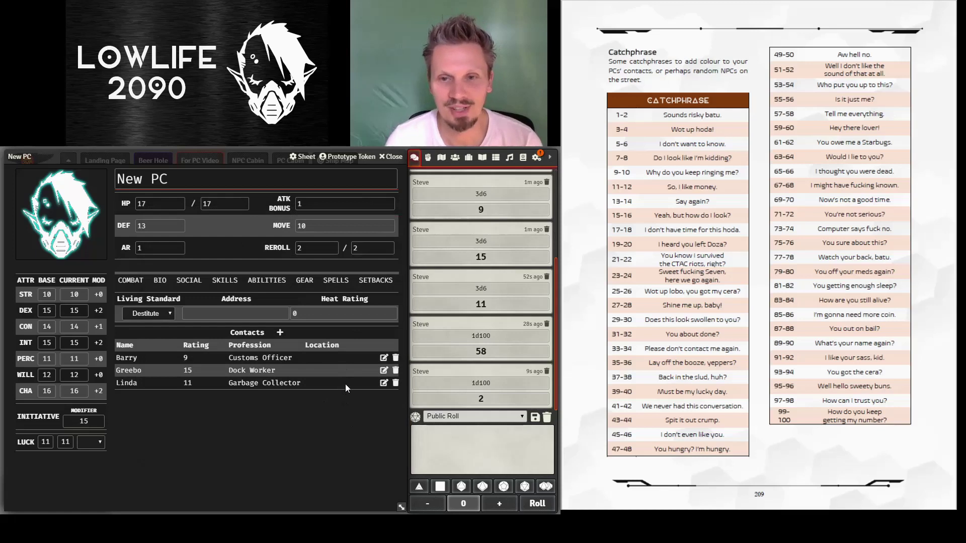
# - Roll 1d100 for the Garbage Collector contact's catchphrase and enter "I like your sass, kid" in its notes
pyautogui.click(383, 383)
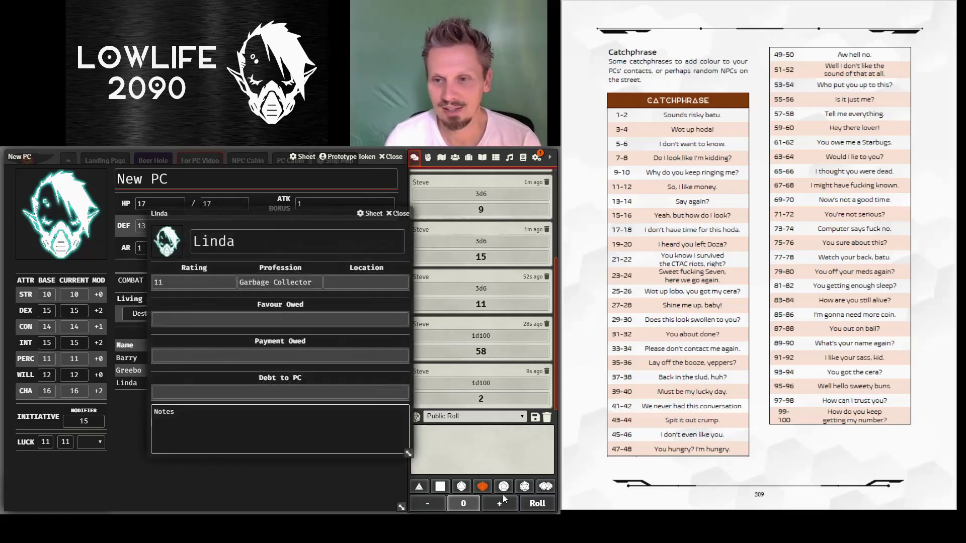
pyautogui.click(546, 486)
pyautogui.click(538, 504)
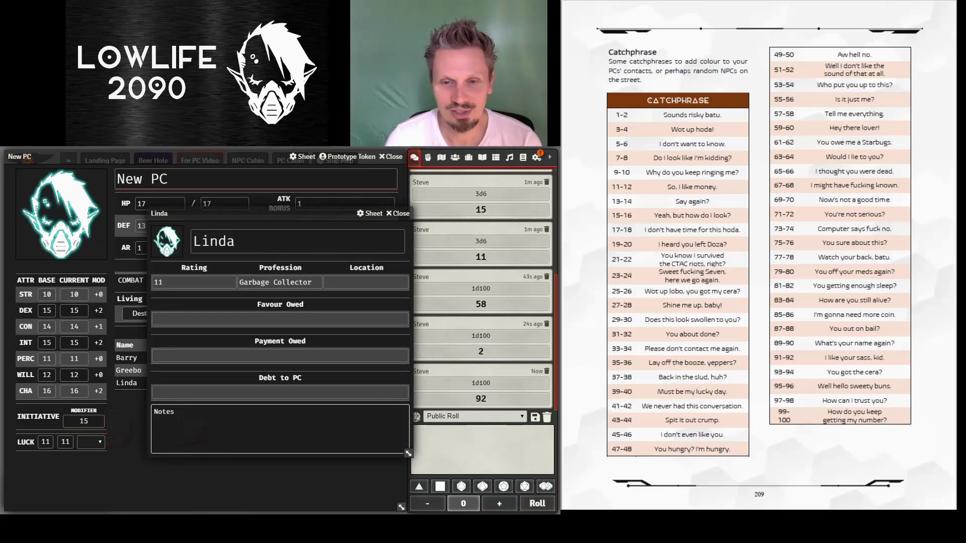
pyautogui.click(255, 433)
pyautogui.write('I')
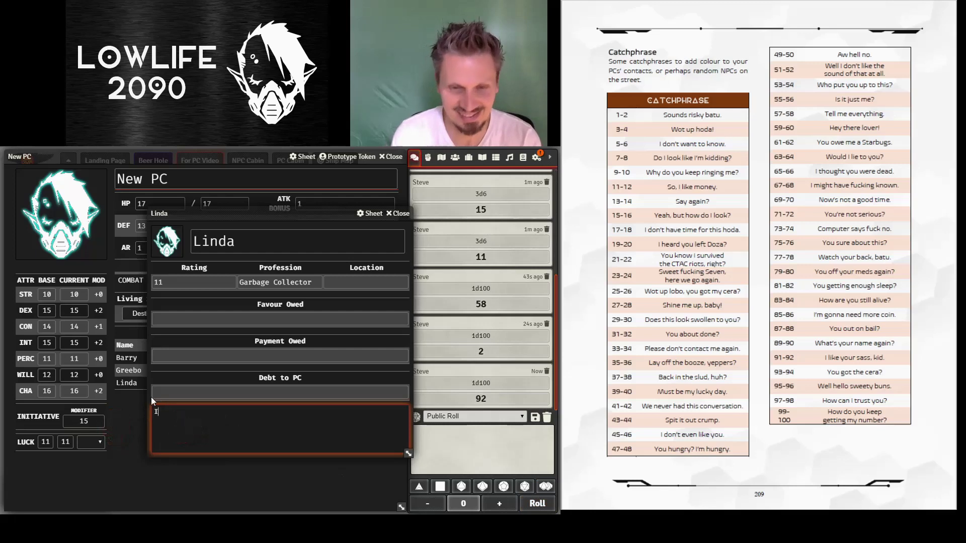
pyautogui.write(' like your sass')
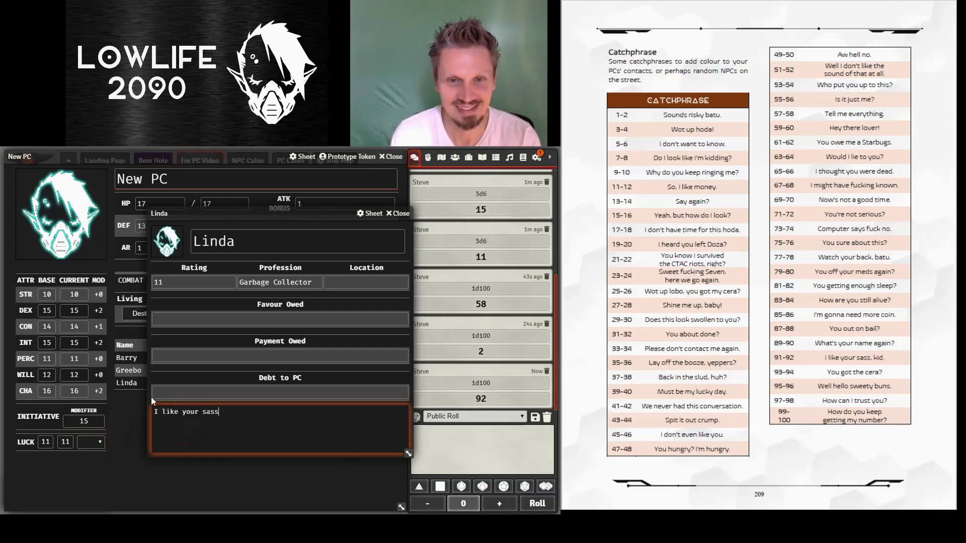
pyautogui.write(', kid')
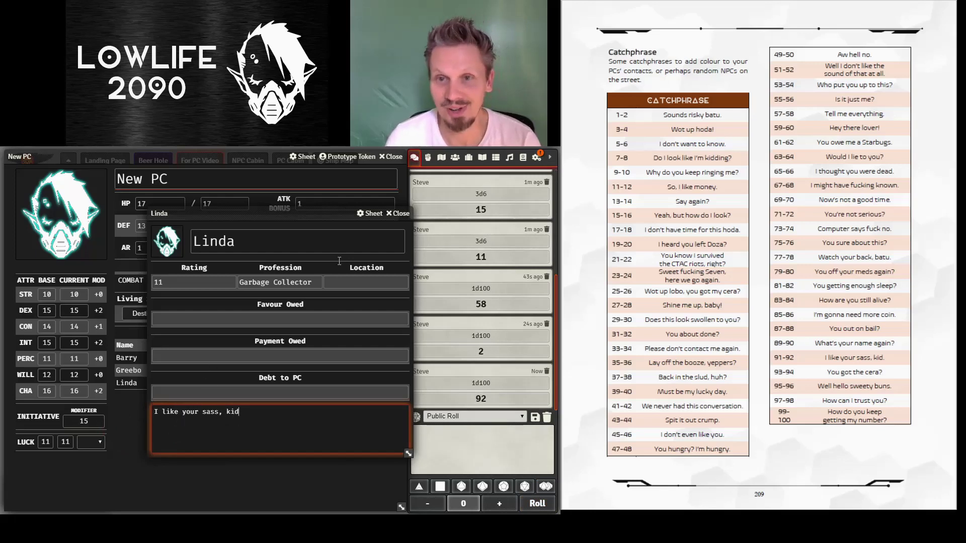
pyautogui.click(400, 213)
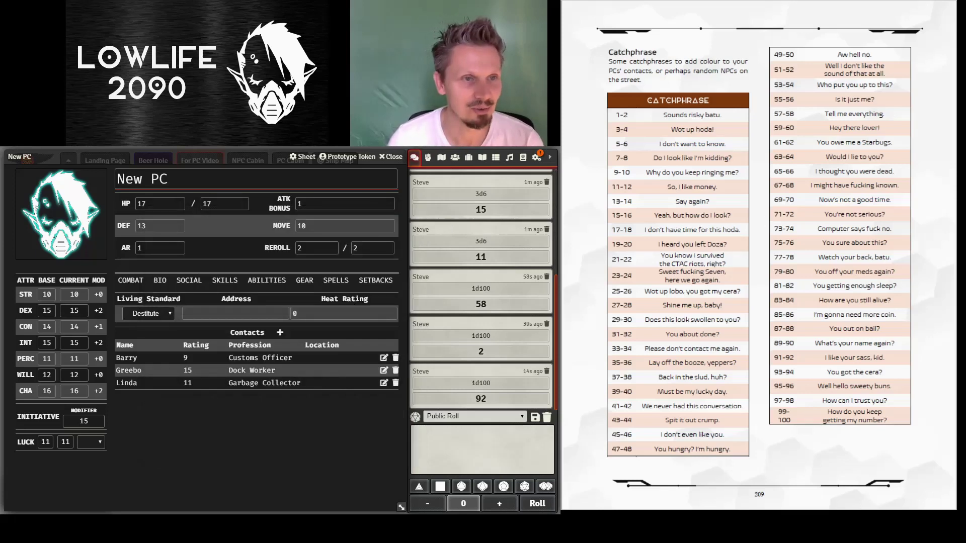
# - Find the Infiltrator's Augmentations list in the rulebook and roll 3d8 plus one additional 1d8 for the starting augmentations
pyautogui.hotkey('alt', 'Left')
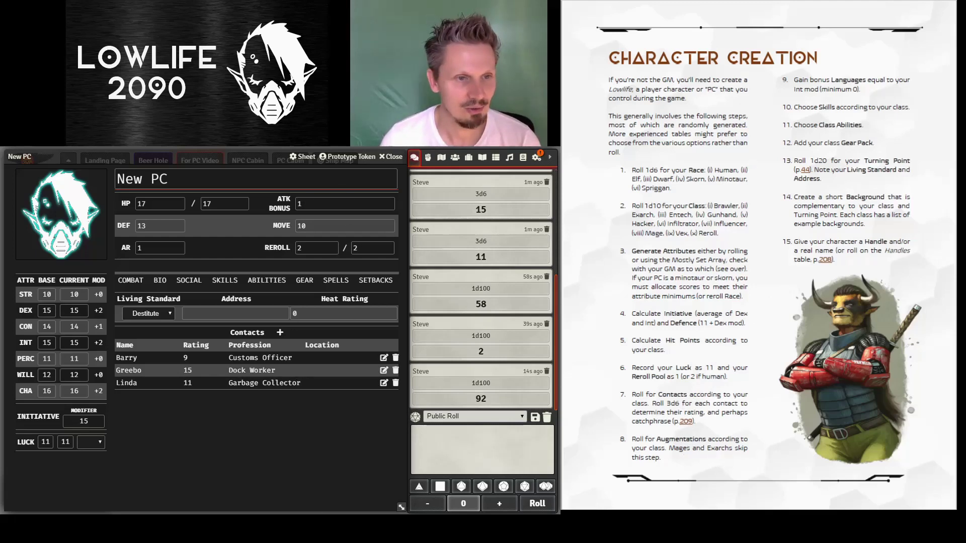
pyautogui.scroll(-1, 733, 305)
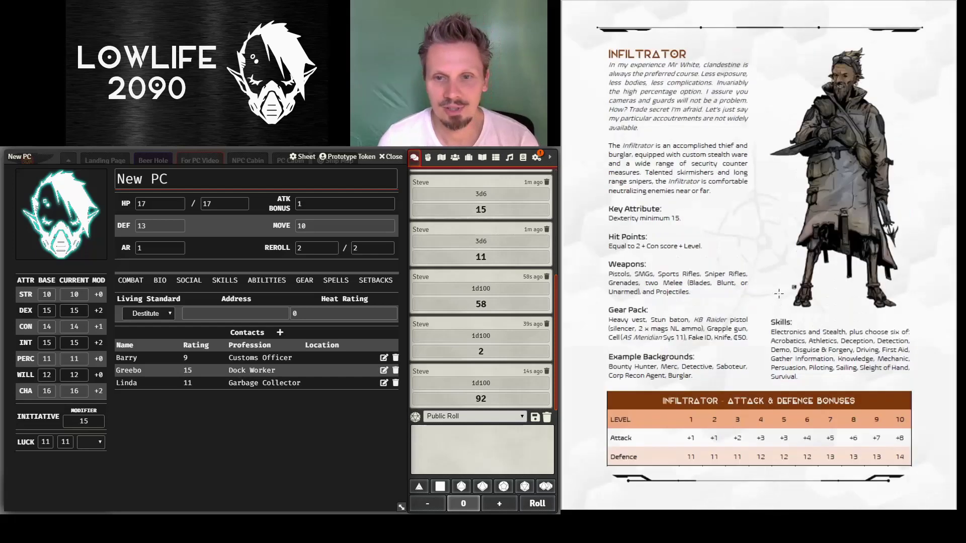
pyautogui.scroll(-1, 779, 294)
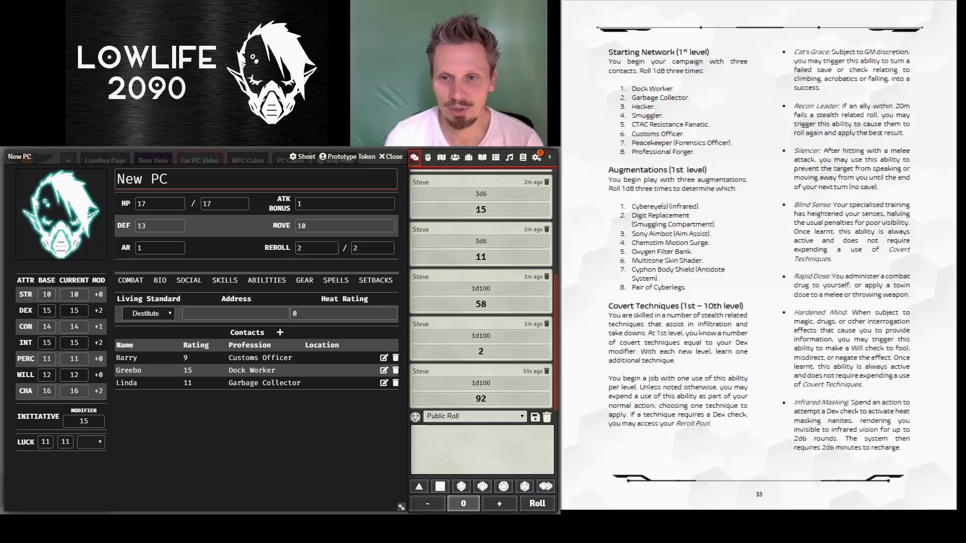
pyautogui.click(461, 487)
pyautogui.click(461, 488)
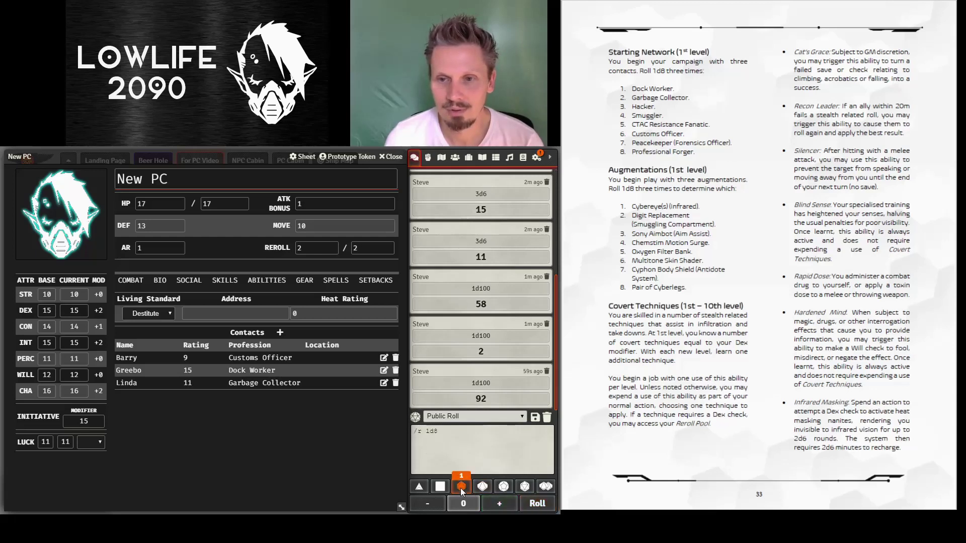
pyautogui.click(461, 488)
pyautogui.click(535, 504)
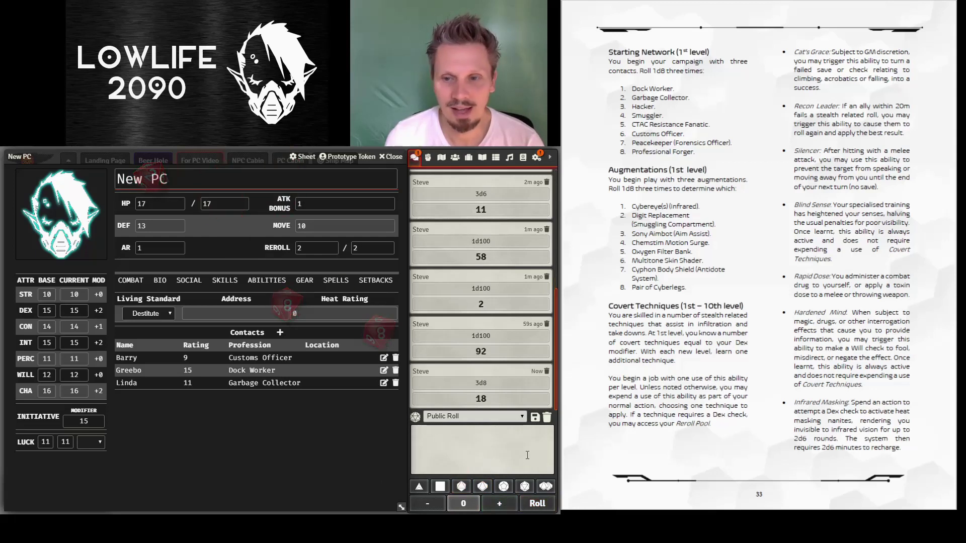
pyautogui.click(468, 487)
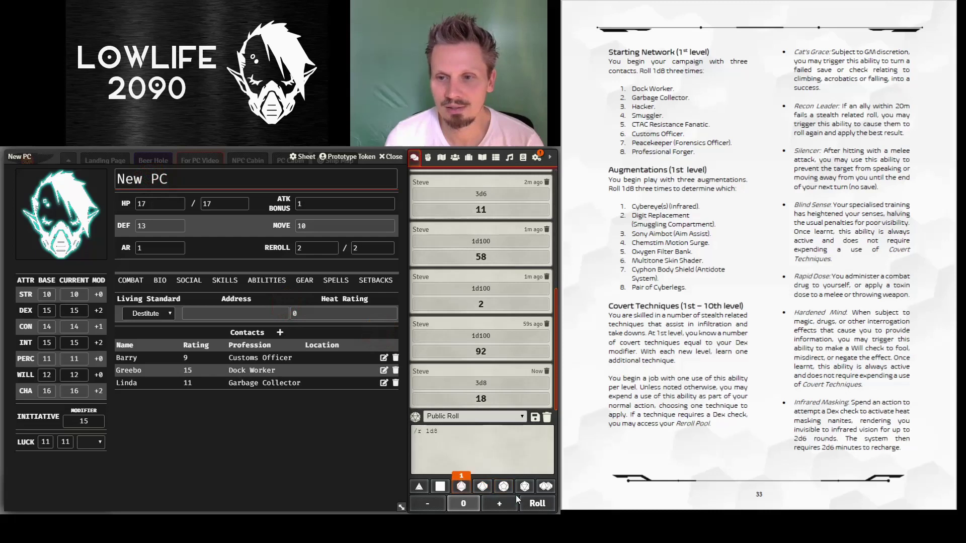
pyautogui.click(533, 503)
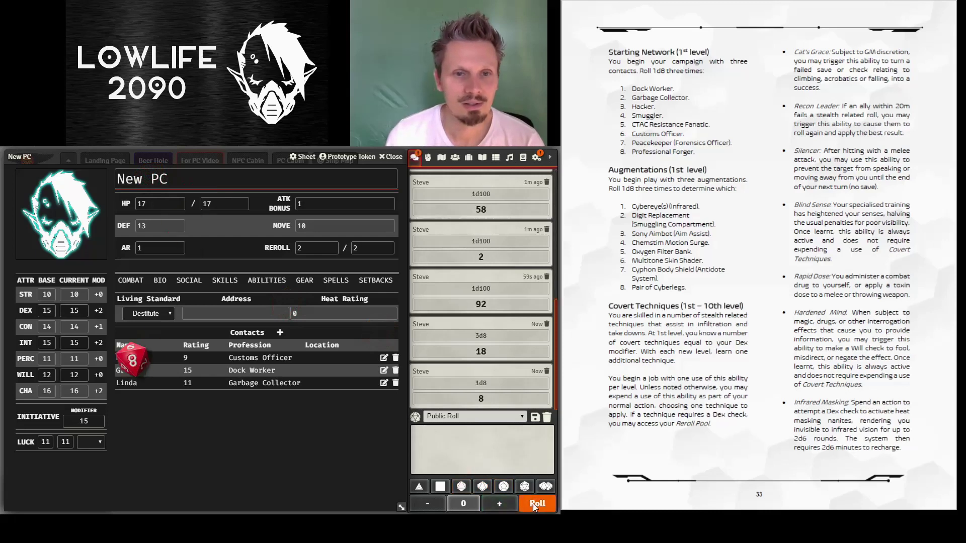
# - Roll 1d8 two more times to determine the remaining starting augmentations
pyautogui.click(460, 487)
pyautogui.click(532, 502)
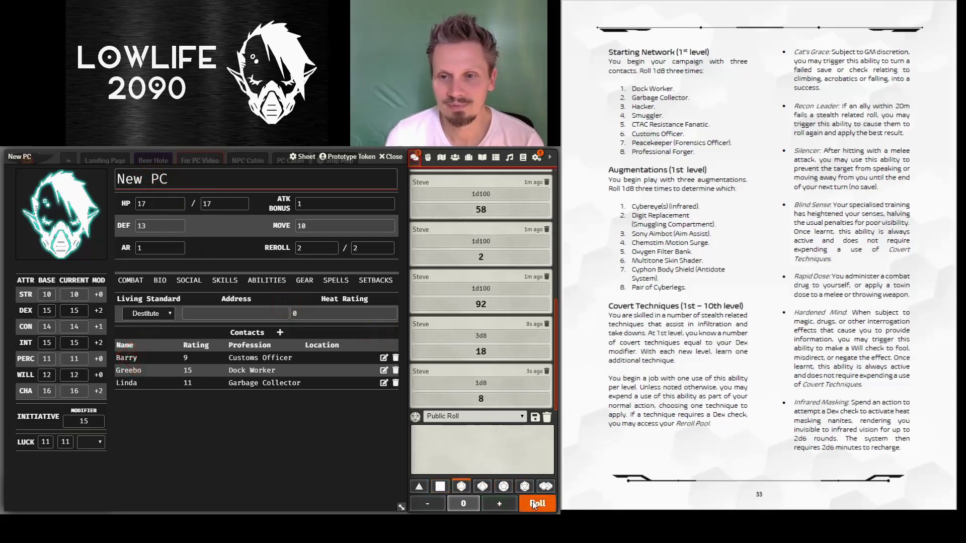
pyautogui.click(459, 487)
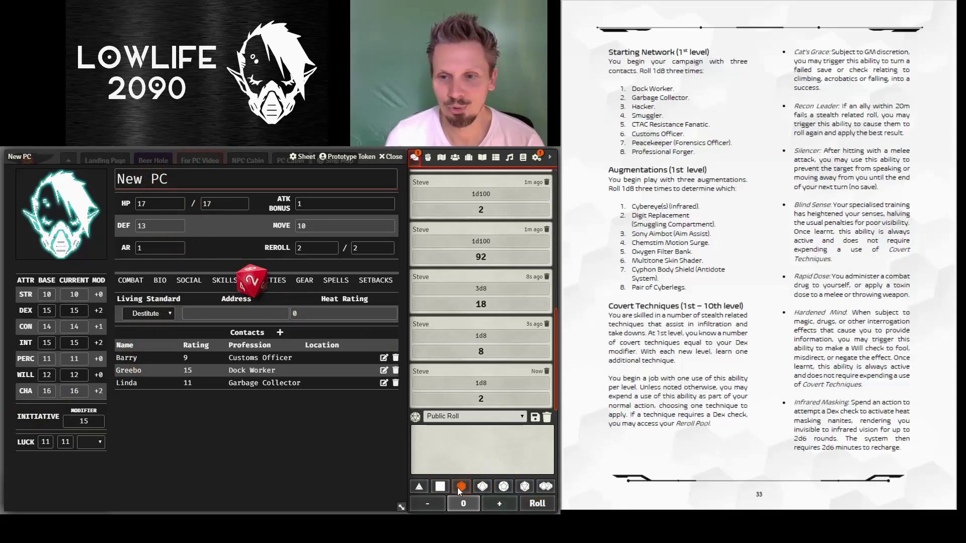
pyautogui.click(534, 502)
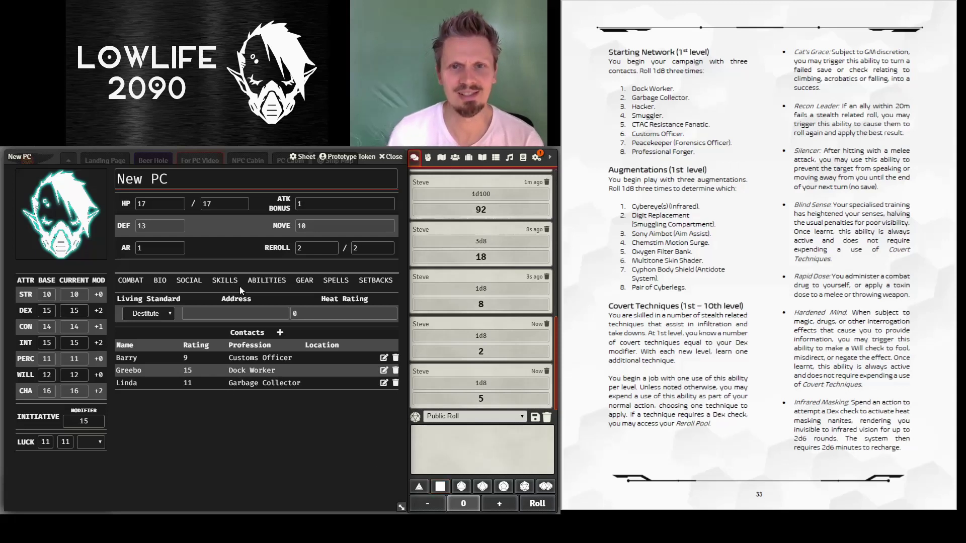
# - Add an item to the character's other gear, name it "Pair of Cyberlegs" and set its gear type to Cyberware
pyautogui.click(160, 282)
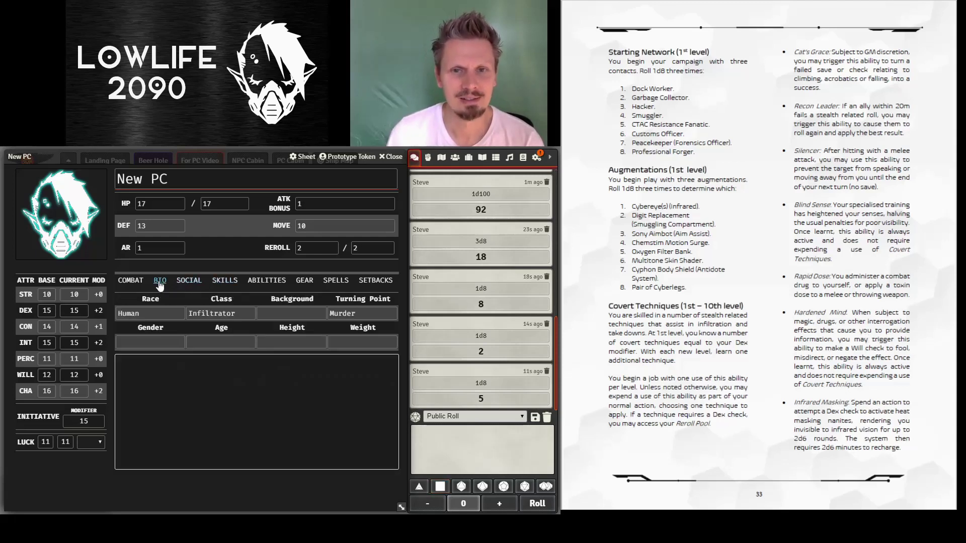
pyautogui.click(303, 282)
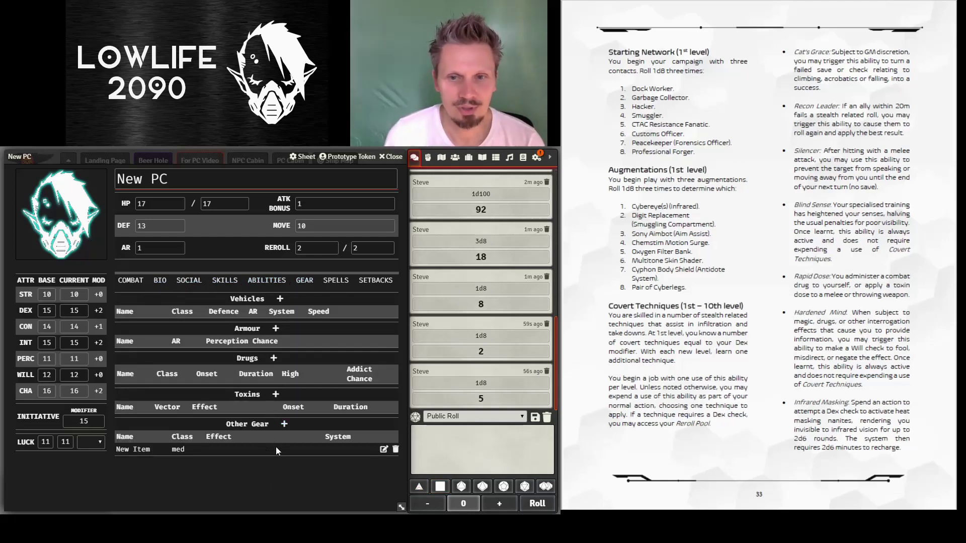
pyautogui.click(383, 449)
pyautogui.click(151, 339)
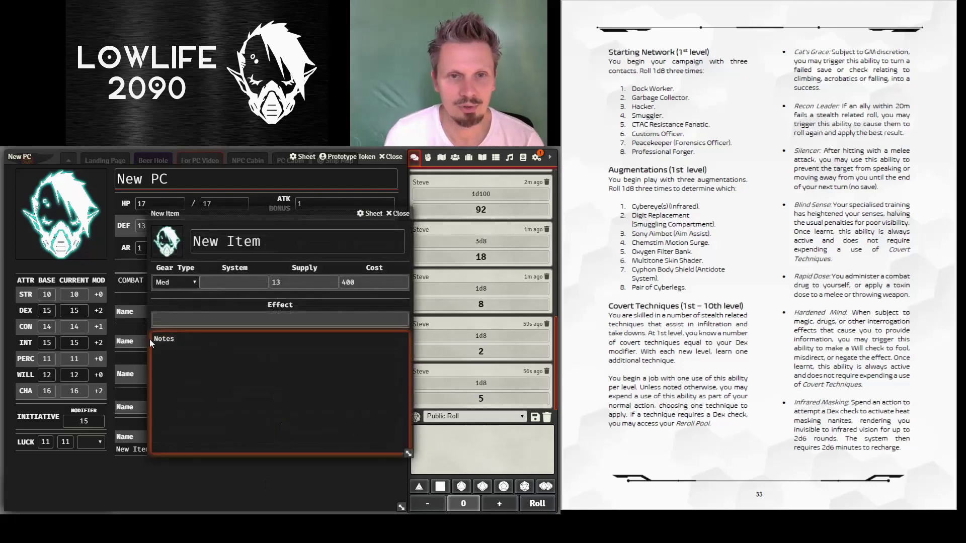
pyautogui.moveTo(277, 241); pyautogui.dragTo(182, 241)
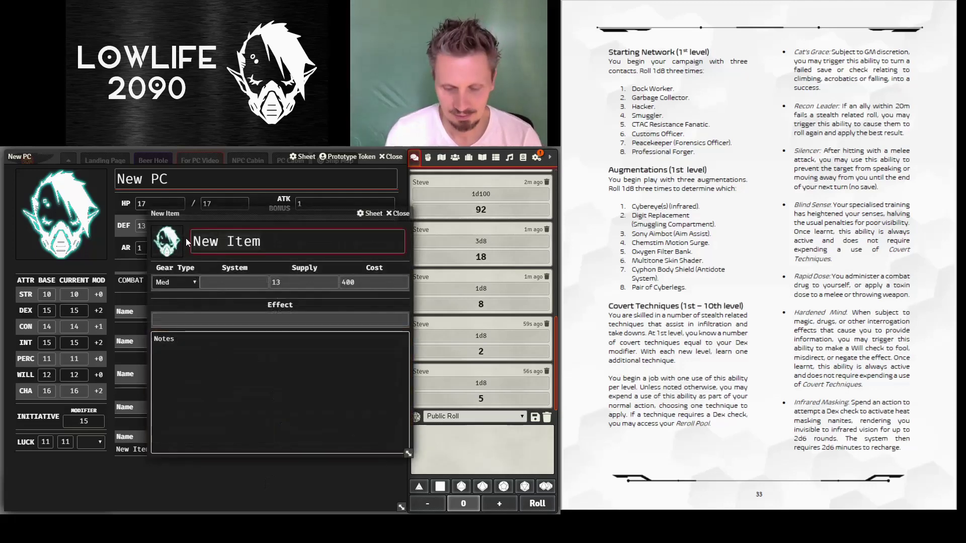
pyautogui.write('Pair of Cyberlegs')
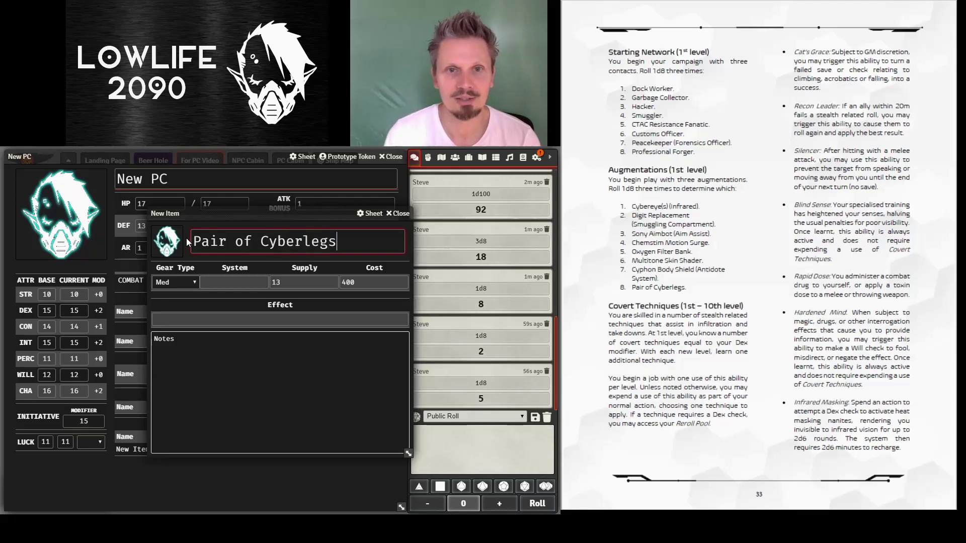
pyautogui.click(194, 282)
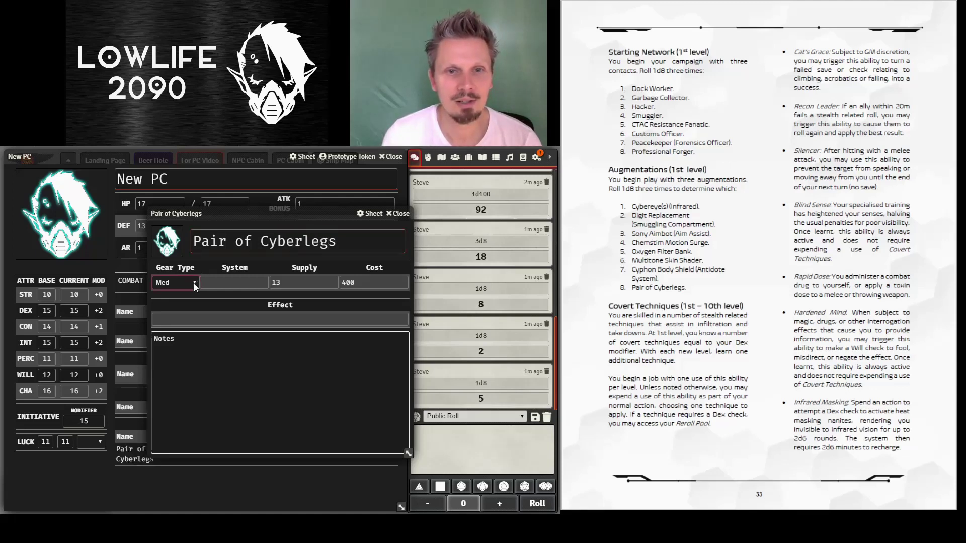
pyautogui.click(188, 380)
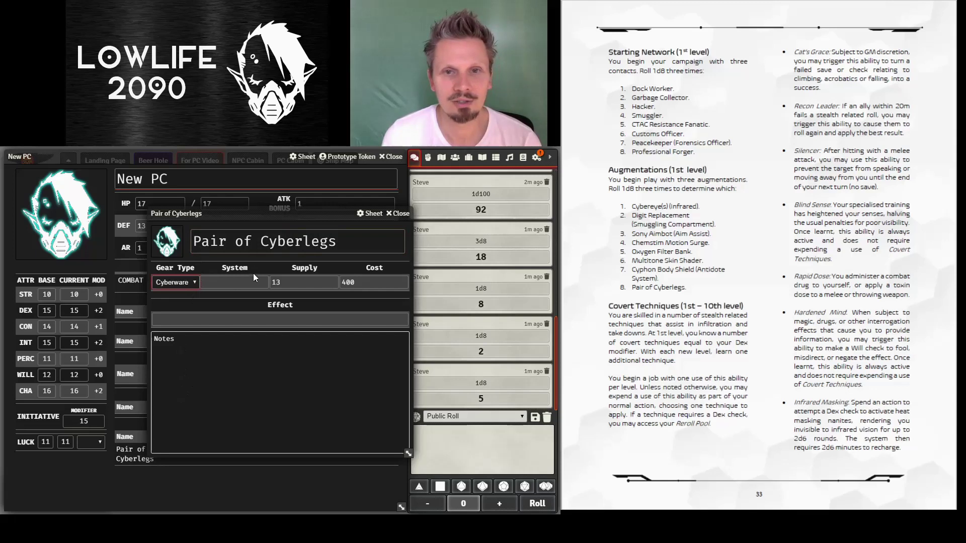
# - Try to enter "cyberlegs" as the System value of the Pair of Cyberlegs
pyautogui.write('cyberlegs')
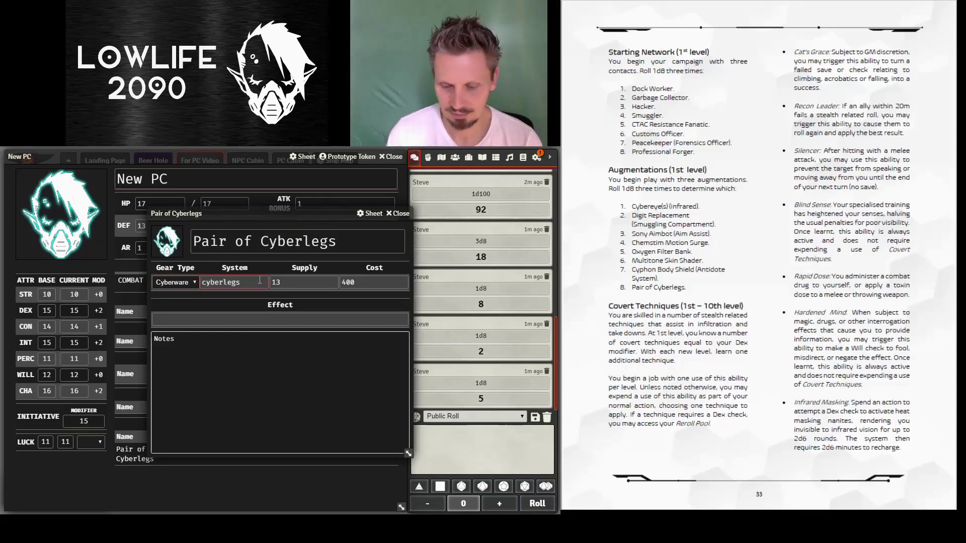
pyautogui.press('Tab')
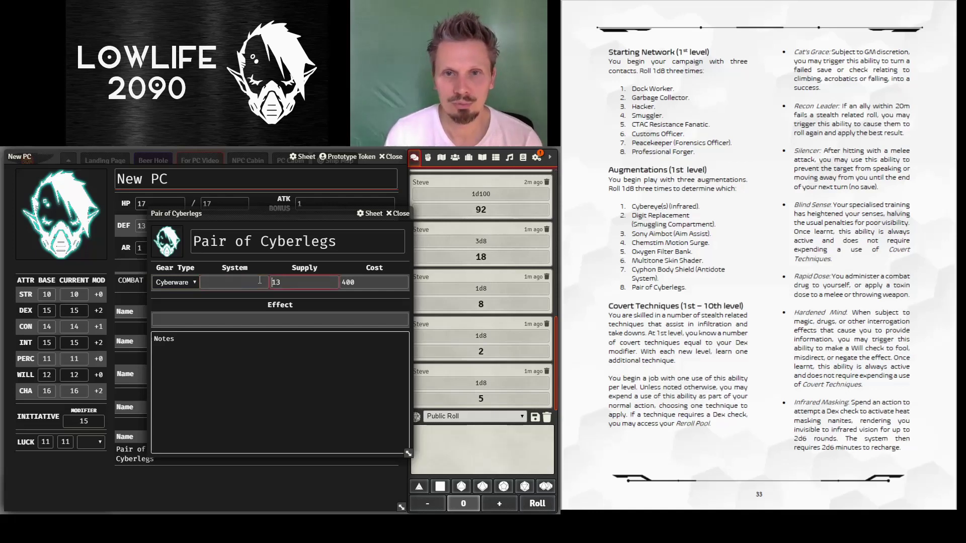
pyautogui.press('Tab')
pyautogui.press('Tab')
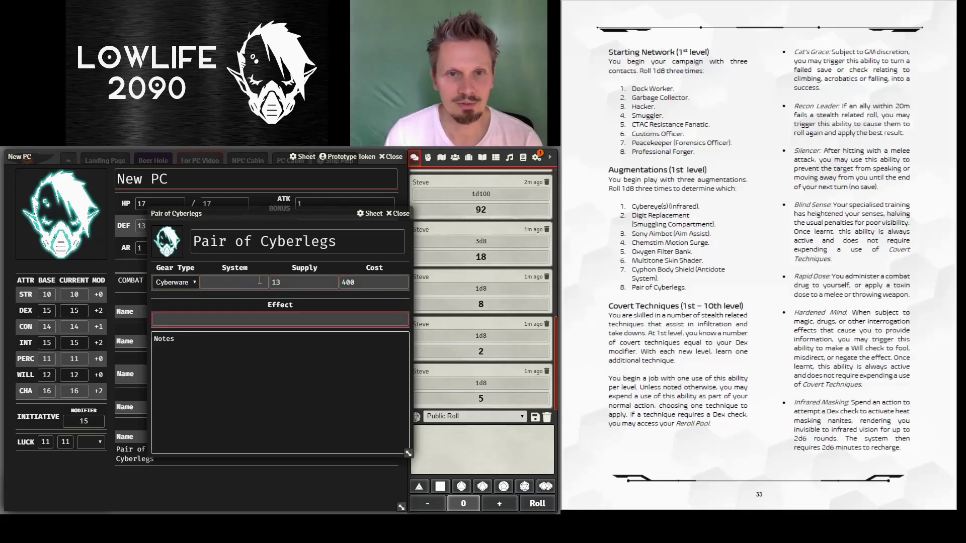
pyautogui.press('Tab')
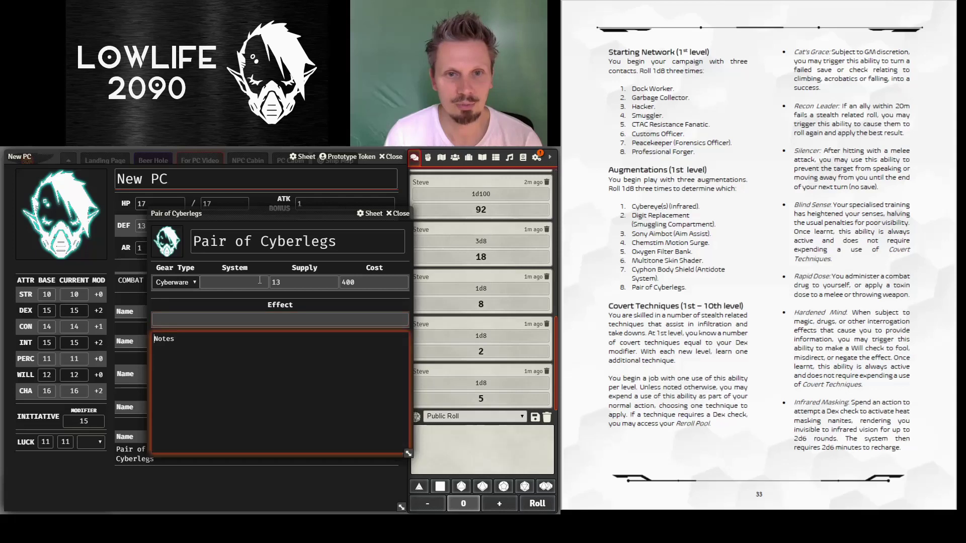
# - Close the cyberlegs item and add another gear item named "Digit Replacement" with the gear type Cyberware
pyautogui.click(406, 214)
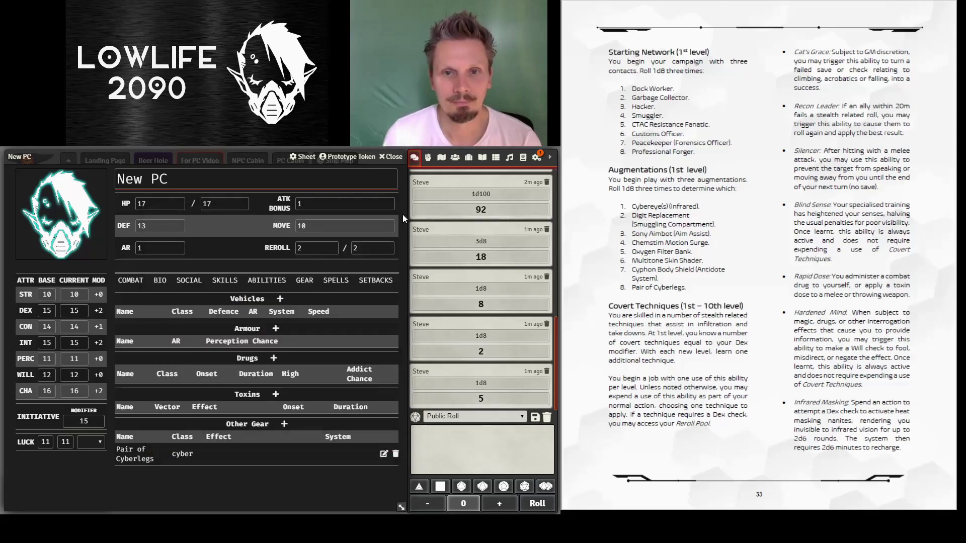
pyautogui.click(284, 425)
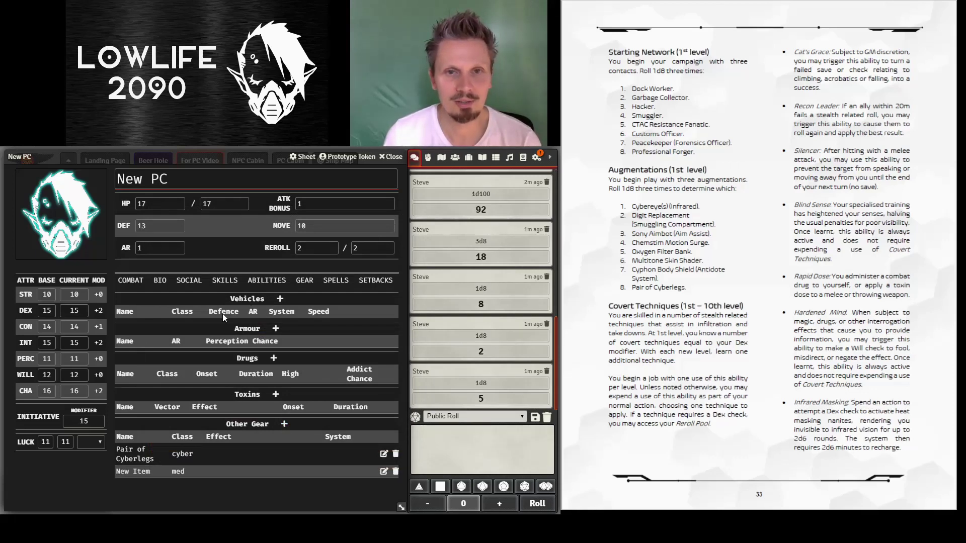
pyautogui.click(383, 472)
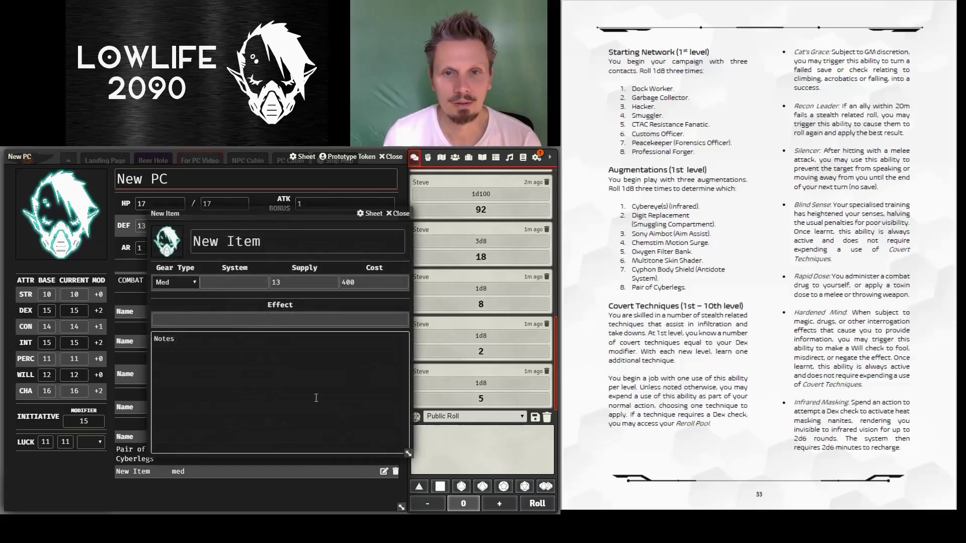
pyautogui.moveTo(267, 244); pyautogui.dragTo(182, 231)
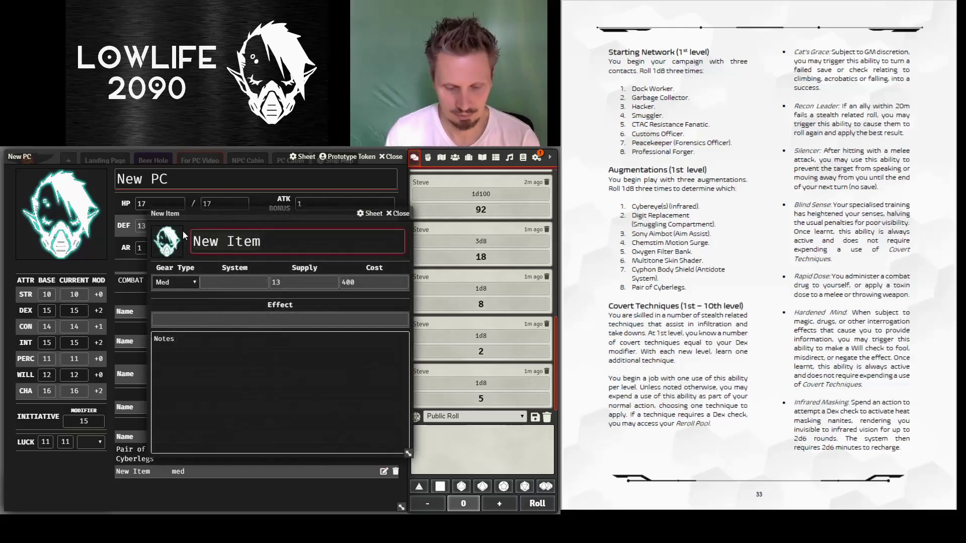
pyautogui.write('Digit Replacement')
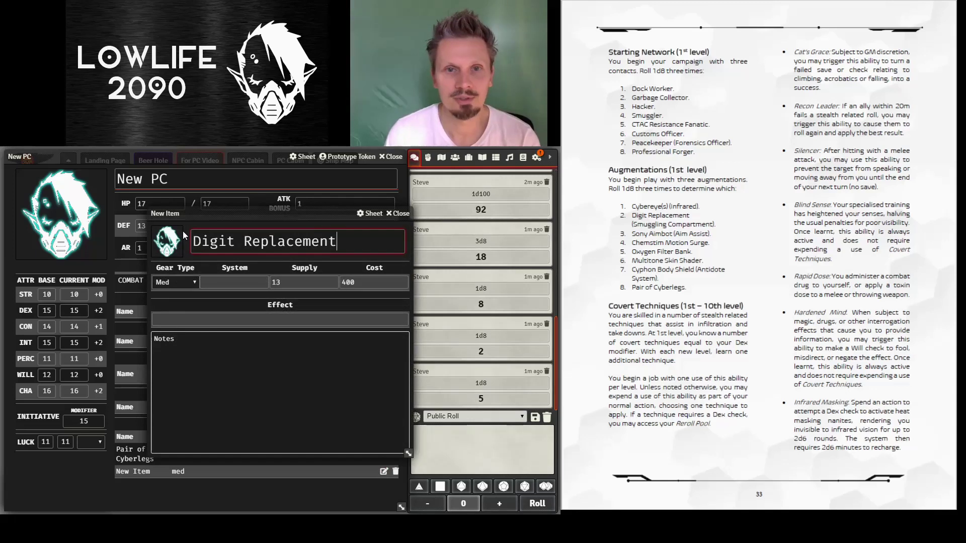
pyautogui.click(191, 283)
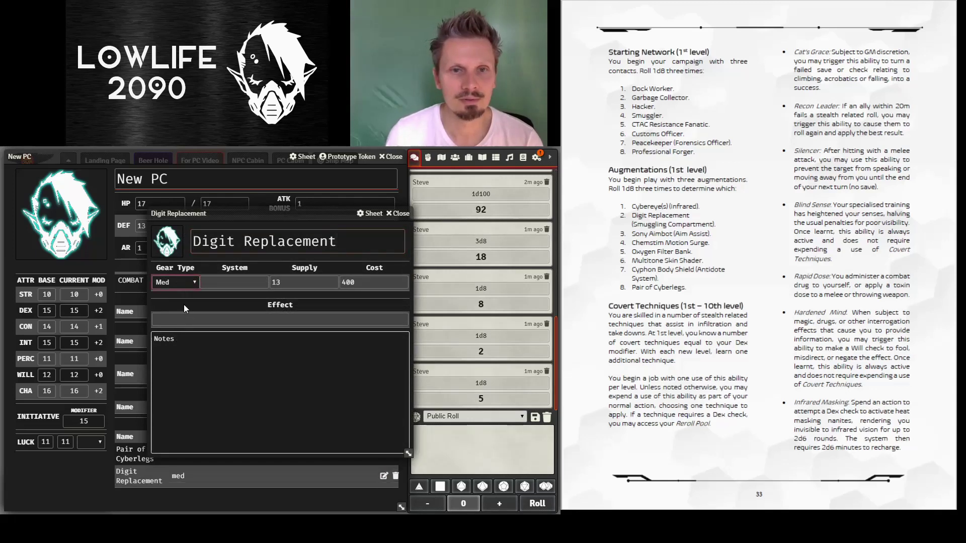
pyautogui.click(176, 391)
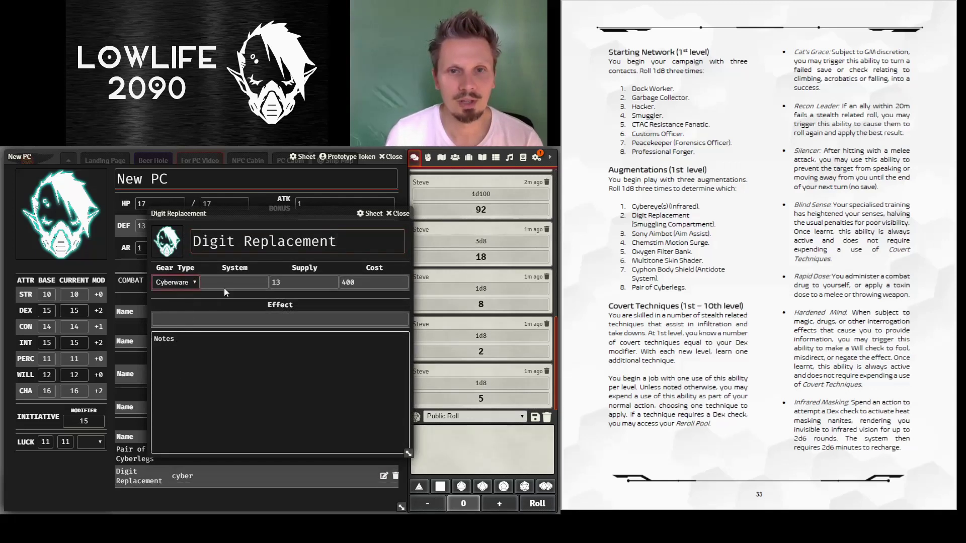
# - Enter "Smuggling Compartment" in the Digit Replacement's notes and close the item
pyautogui.click(219, 366)
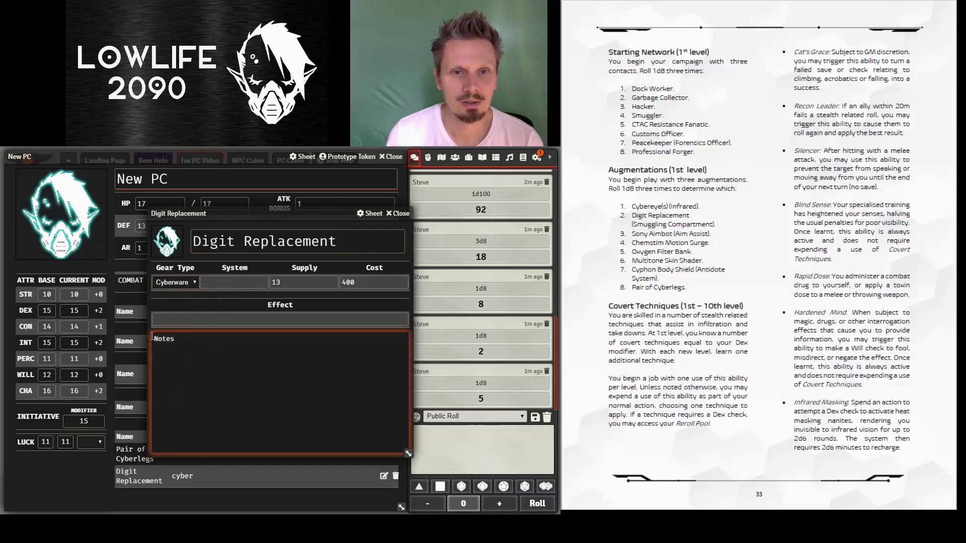
pyautogui.write('Smuggling co')
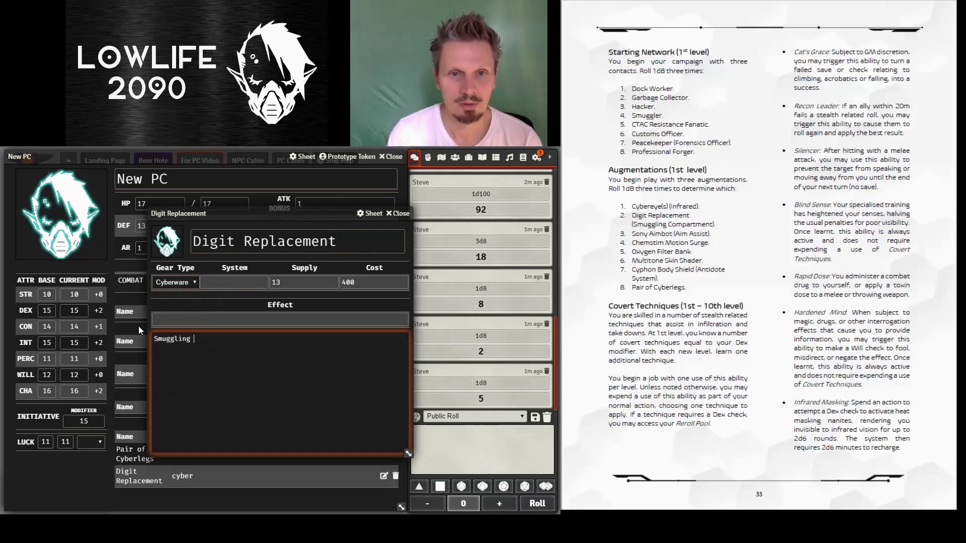
pyautogui.press('BackSpace')
pyautogui.press('BackSpace')
pyautogui.write('Compartment')
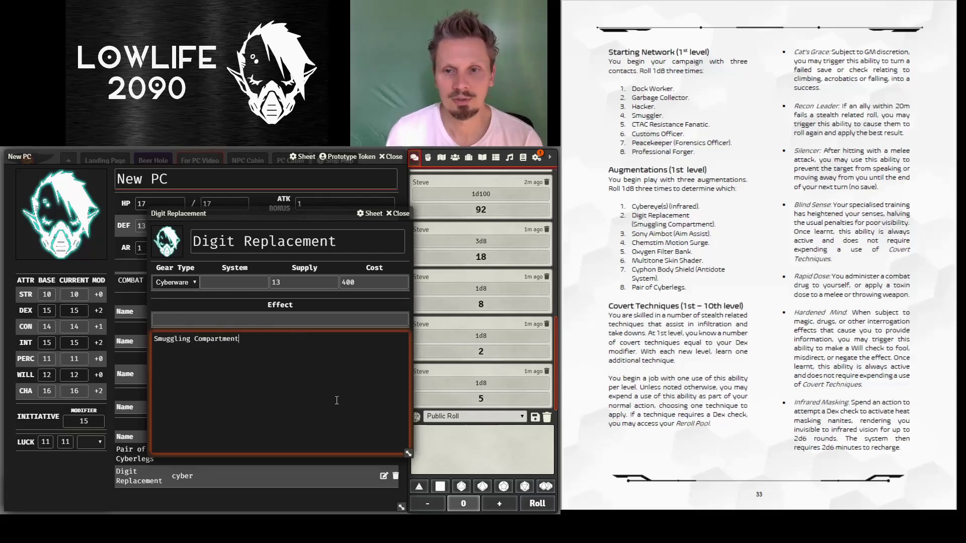
pyautogui.click(397, 214)
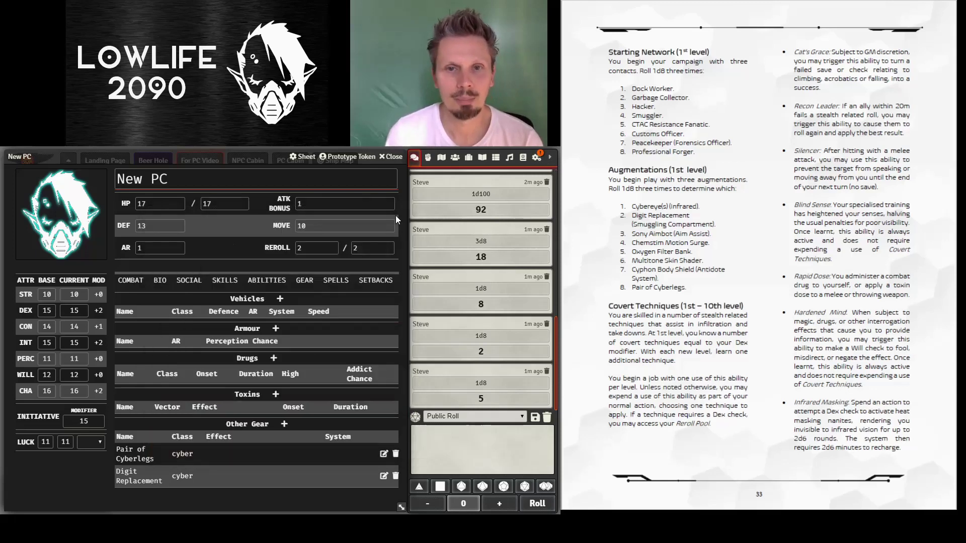
# - Add a third gear item named "Oxygen Filter Bank" with the gear type Cyberware, deleting the surplus blank item
pyautogui.click(285, 425)
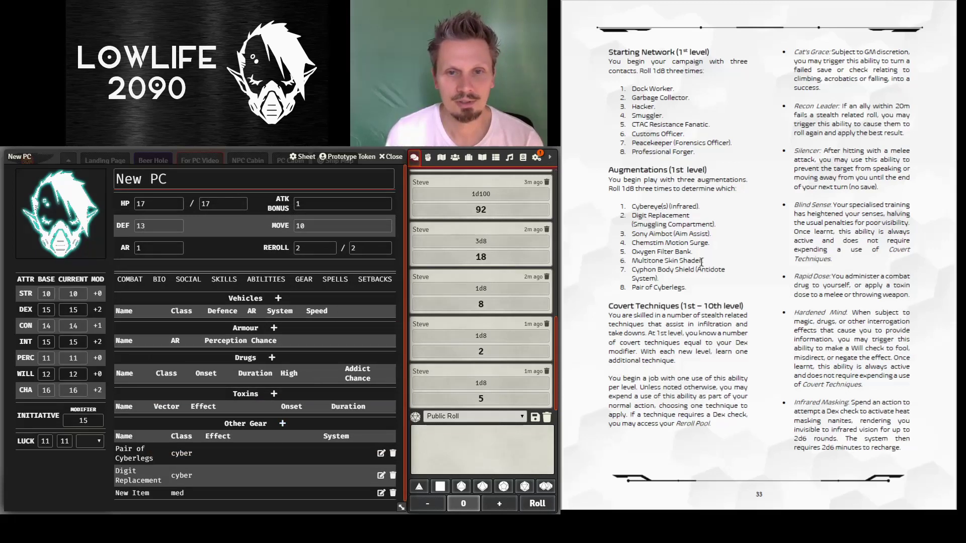
pyautogui.click(282, 423)
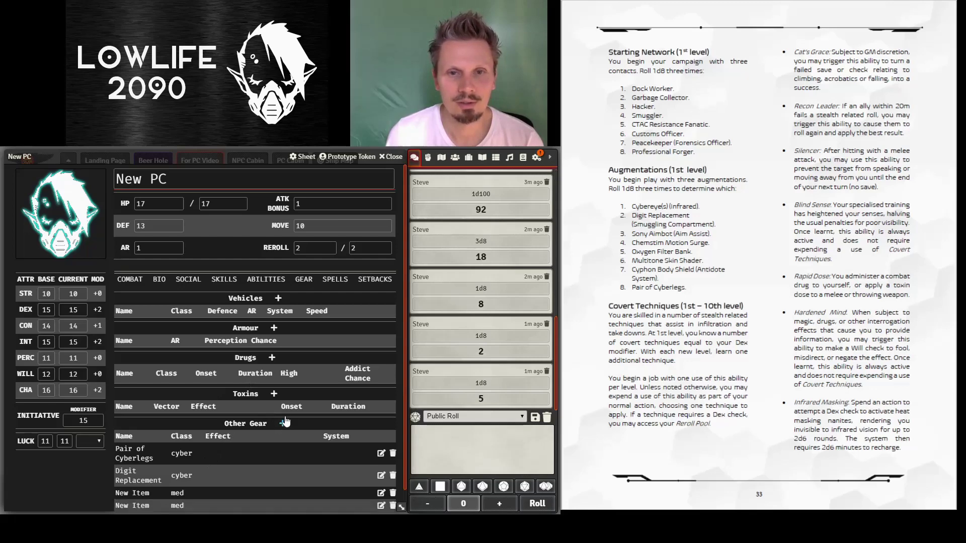
pyautogui.click(392, 505)
pyautogui.click(380, 493)
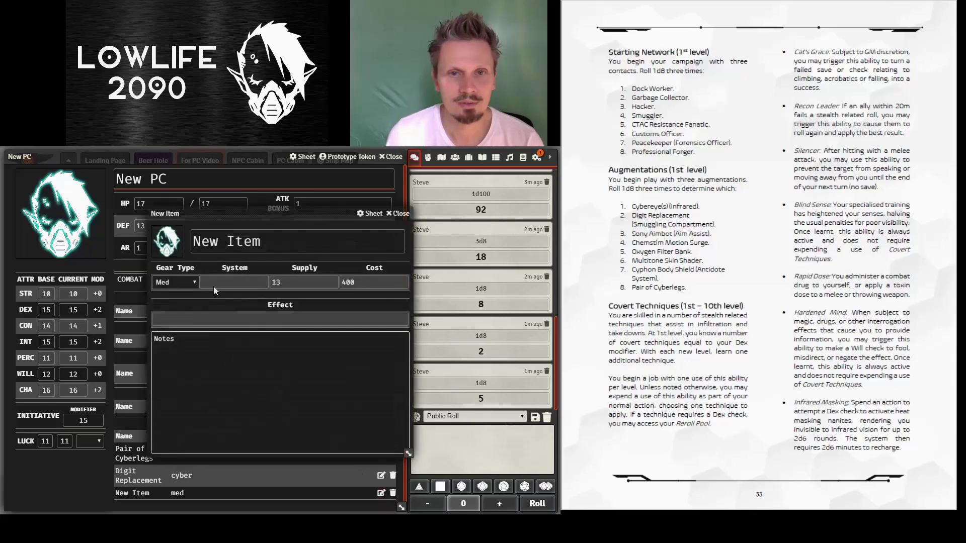
pyautogui.moveTo(260, 242); pyautogui.dragTo(172, 245)
pyautogui.write('Ox')
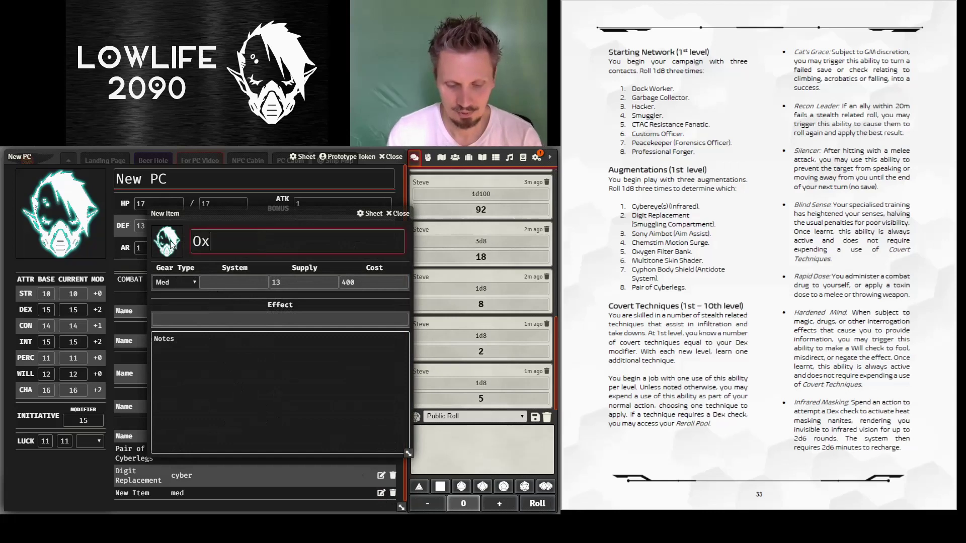
pyautogui.write('ygen Filter Bank')
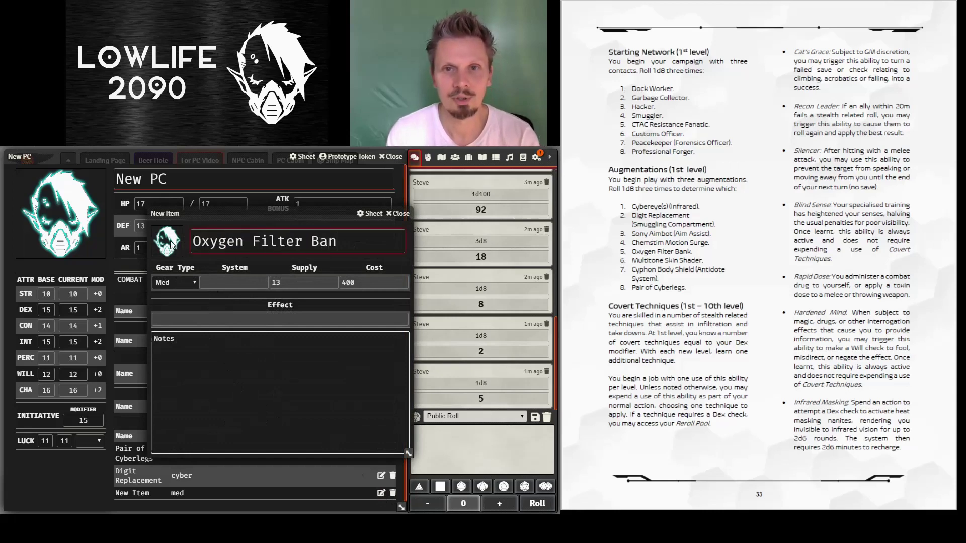
pyautogui.click(197, 344)
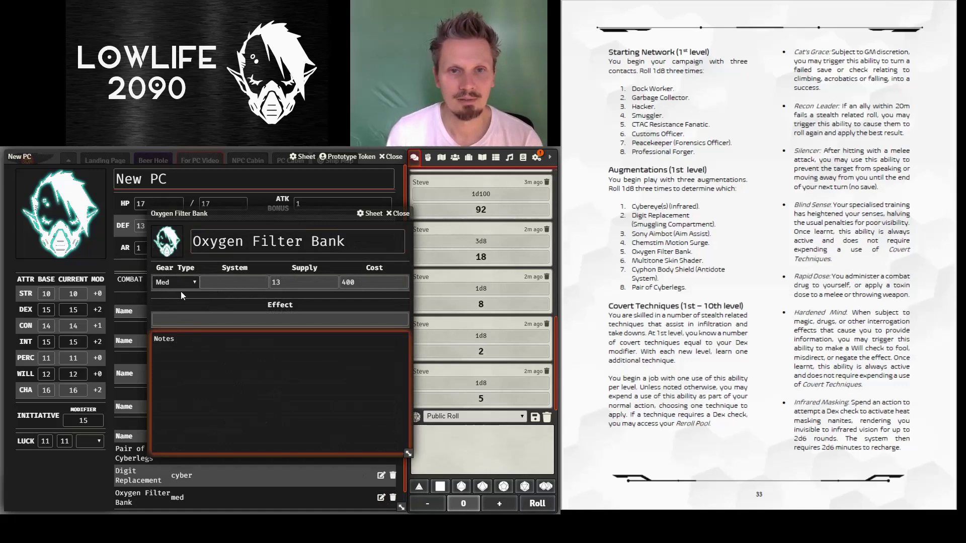
pyautogui.click(193, 282)
pyautogui.press('c')
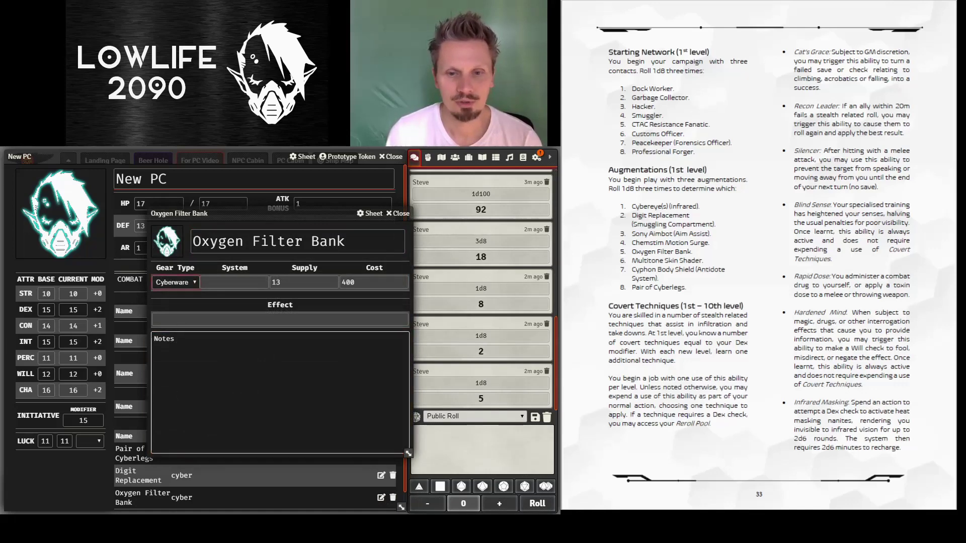
# - Go through the rulebook's Gear chapter to the Cyberware section on page 157
pyautogui.click(684, 462)
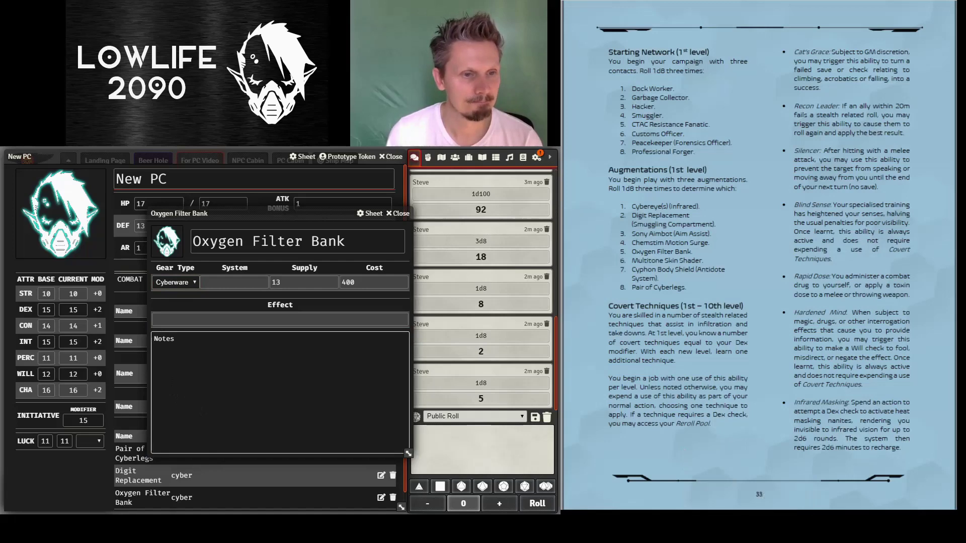
pyautogui.scroll(-3, 758, 255)
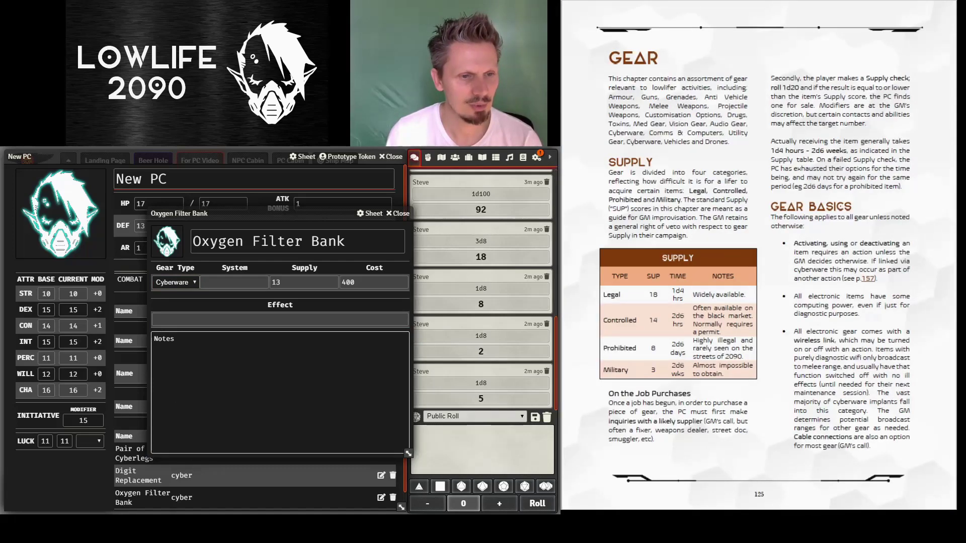
pyautogui.click(868, 279)
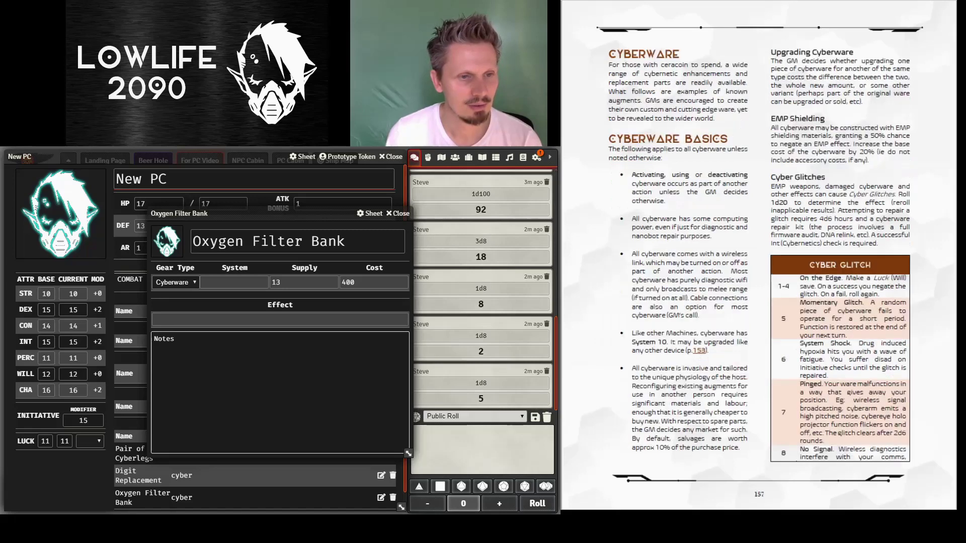
# - Copy the Oxygen Filter Bank description from page 160 of the rulebook
pyautogui.scroll(-2, 807, 242)
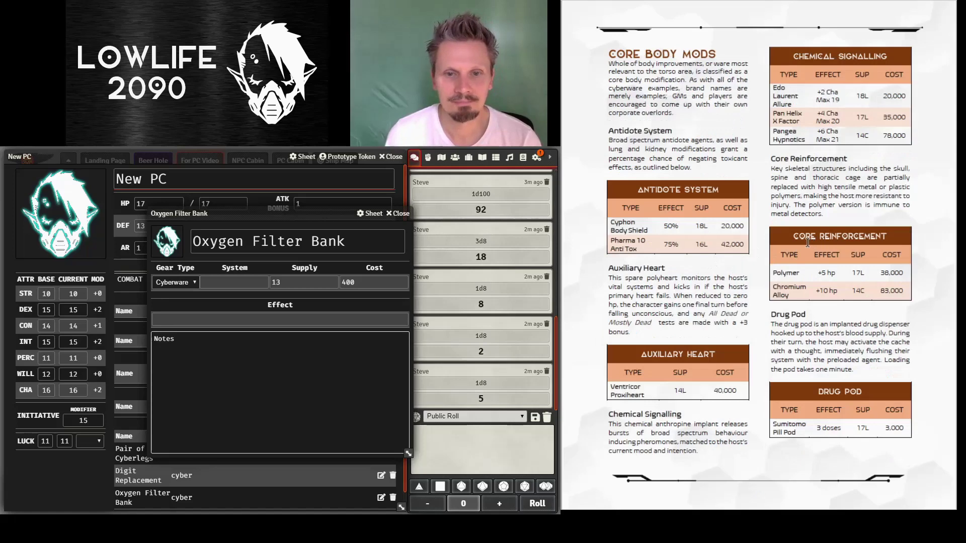
pyautogui.scroll(-2, 807, 243)
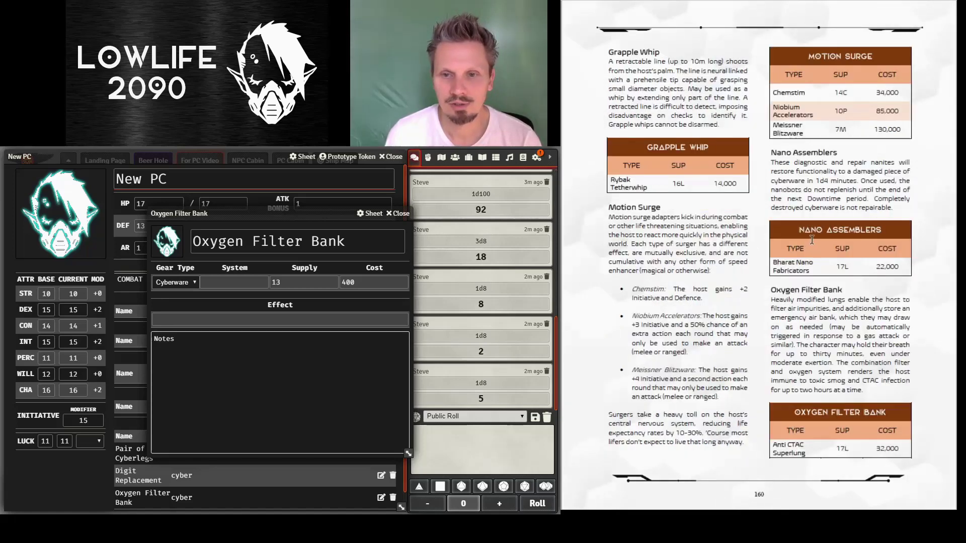
pyautogui.moveTo(770, 300); pyautogui.dragTo(864, 394)
pyautogui.hotkey('ctrl', 'c')
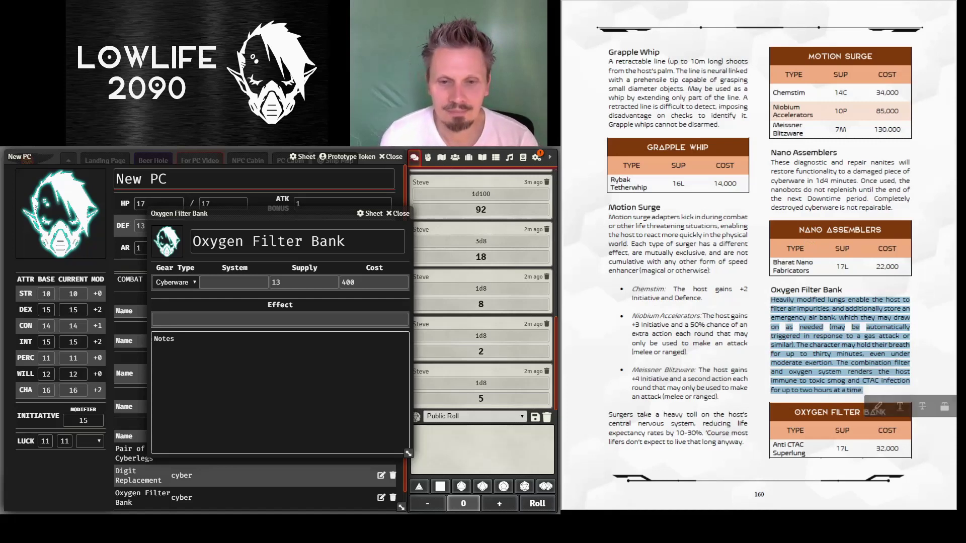
# - Replace the placeholder notes of the Oxygen Filter Bank item with the copied rulebook description and close the item
pyautogui.click(195, 340)
pyautogui.press('BackSpace')
pyautogui.press('BackSpace')
pyautogui.press('BackSpace')
pyautogui.press('BackSpace')
pyautogui.press('BackSpace')
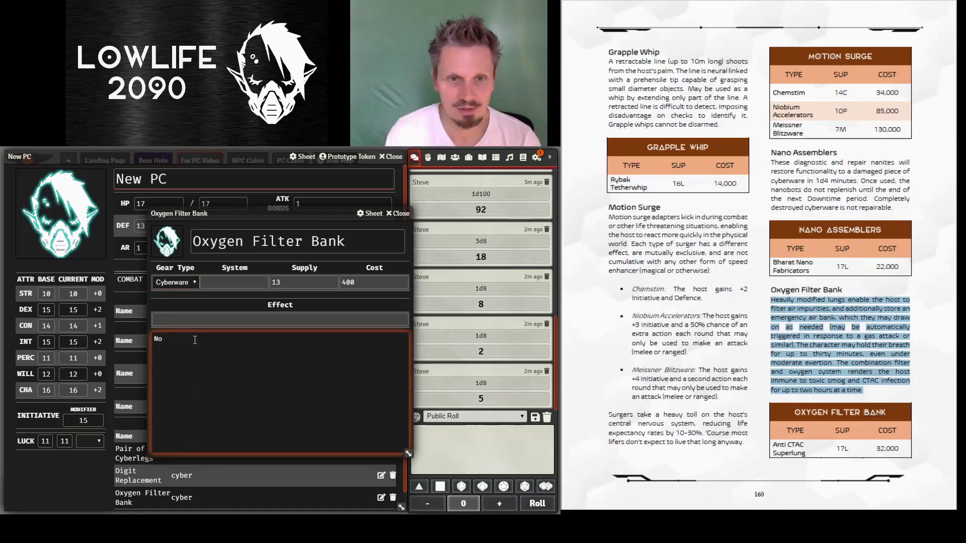
pyautogui.hotkey('ctrl', 'v')
pyautogui.click(328, 339)
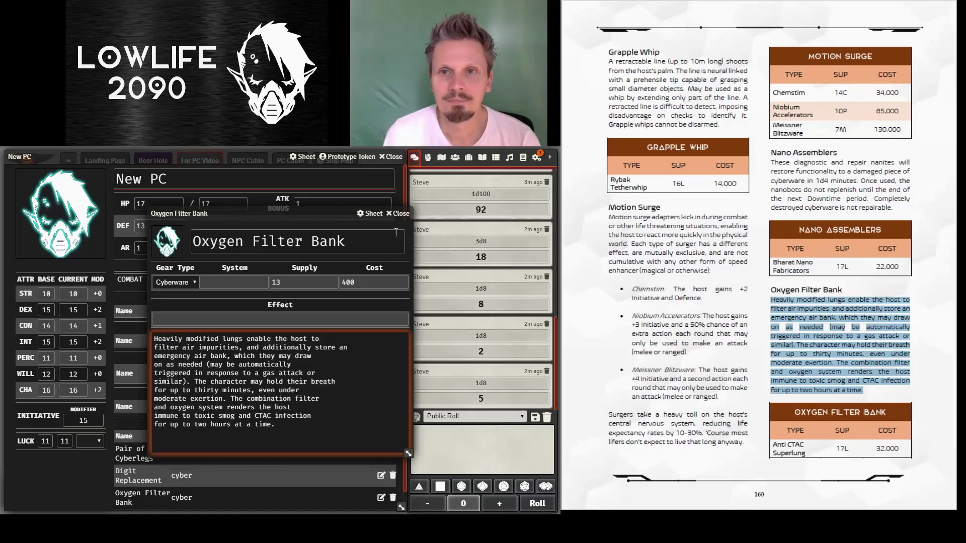
pyautogui.click(401, 214)
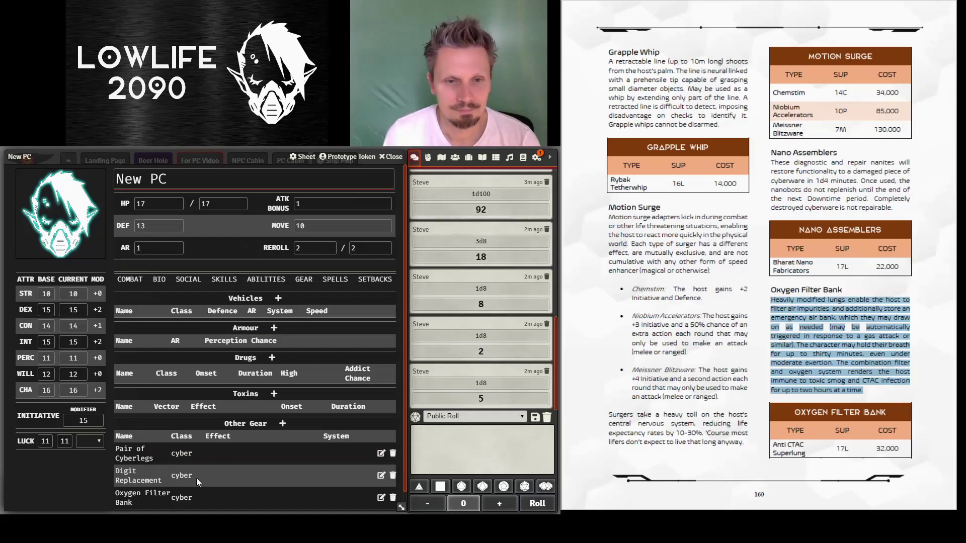
pyautogui.click(381, 498)
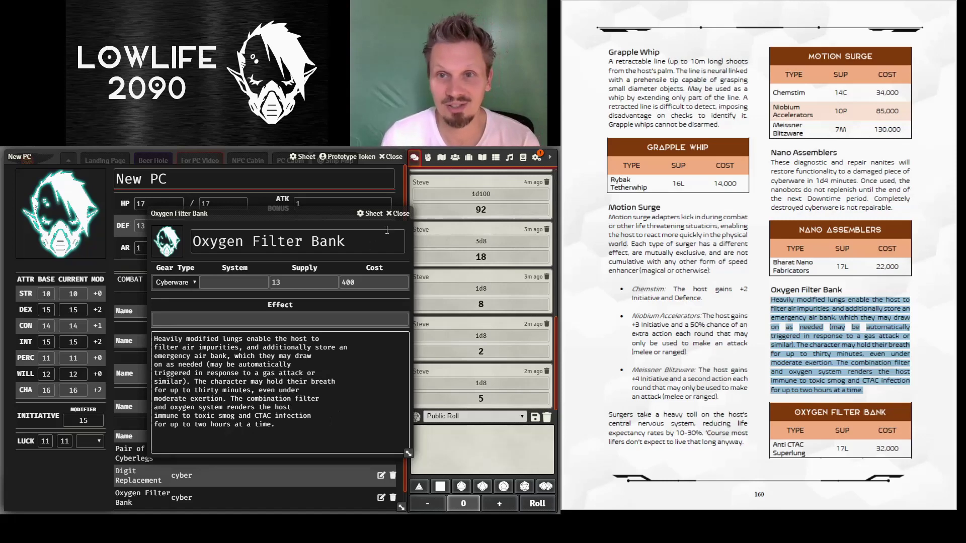
pyautogui.click(400, 213)
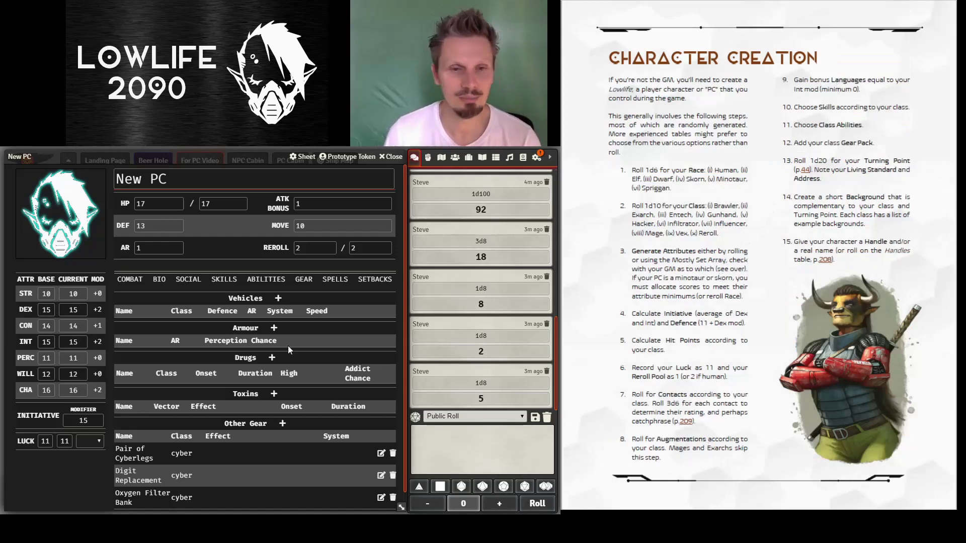
# - Enter "English, Italian, Japanese" as the character's languages in the skills section of the sheet
pyautogui.click(199, 283)
pyautogui.click(223, 282)
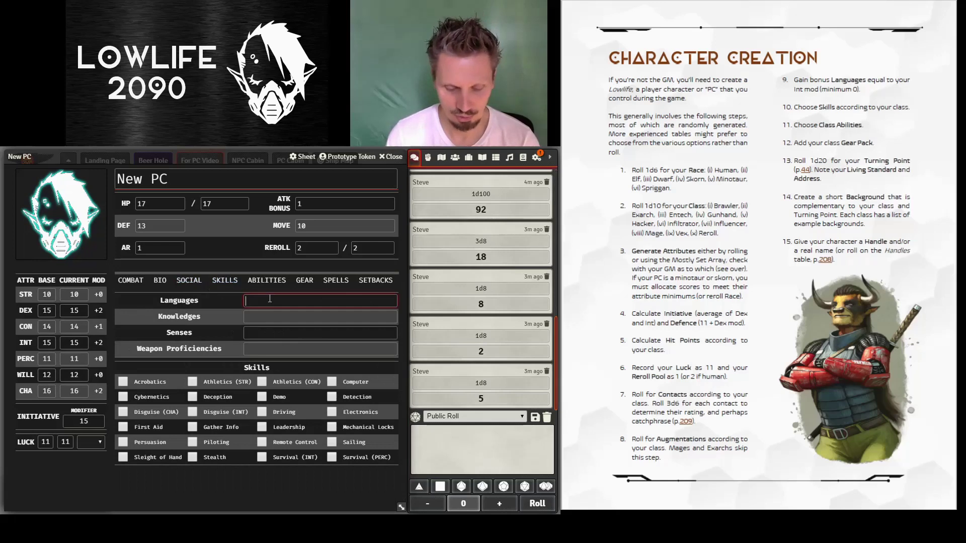
pyautogui.write('English')
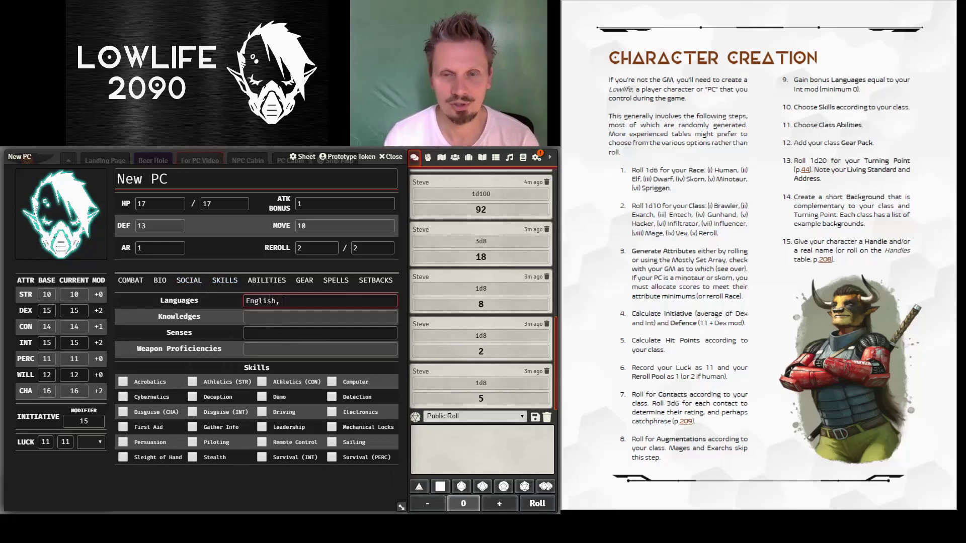
pyautogui.write(', ')
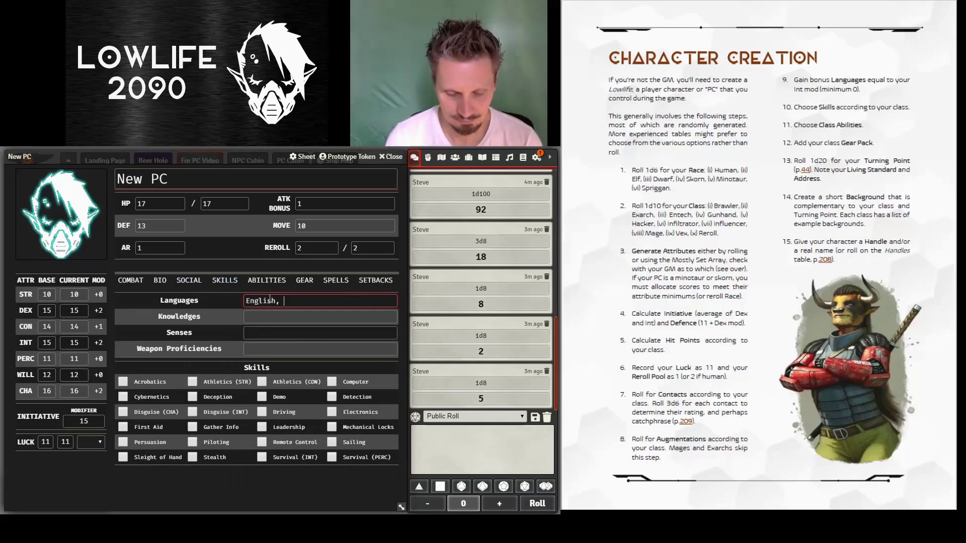
pyautogui.write('Italian, J')
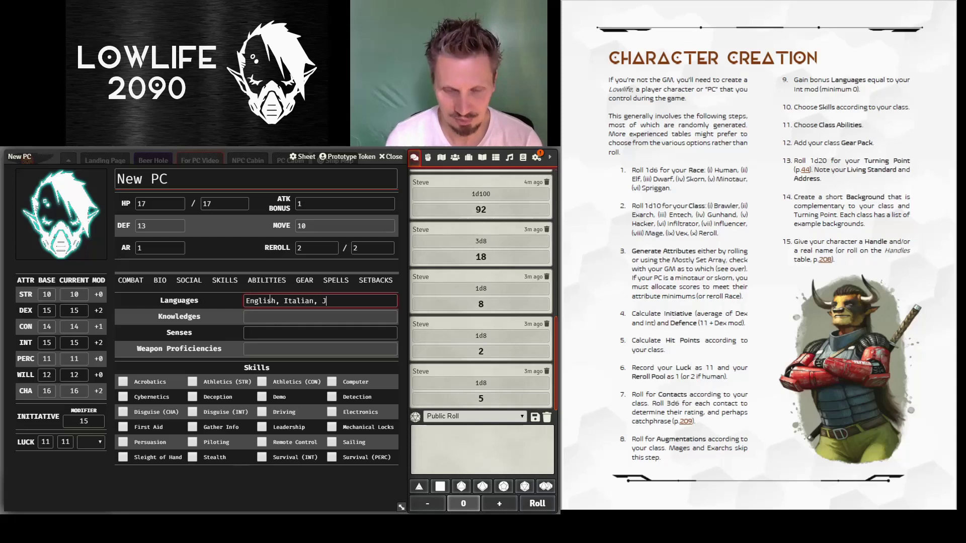
pyautogui.write('apanese')
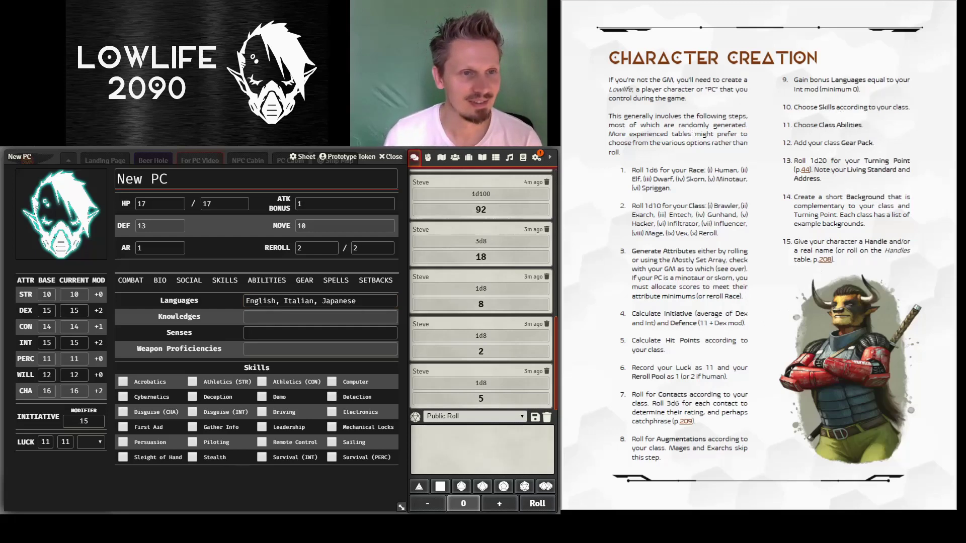
# - Select the Infiltrator skills Electronics, Stealth, Deception, Disguise (CHA), Driving, First Aid, Persuasion and Sleight of Hand
pyautogui.press('pagedown')
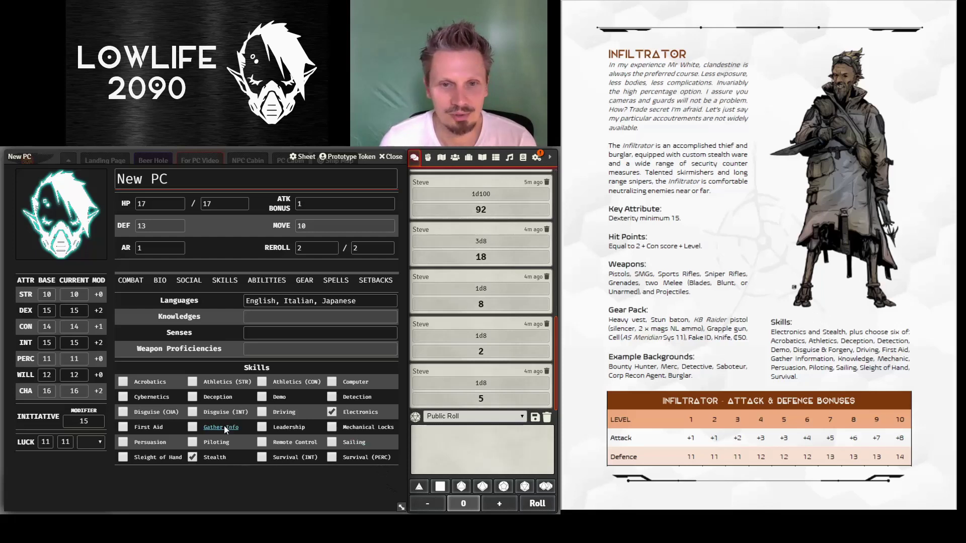
pyautogui.click(193, 397)
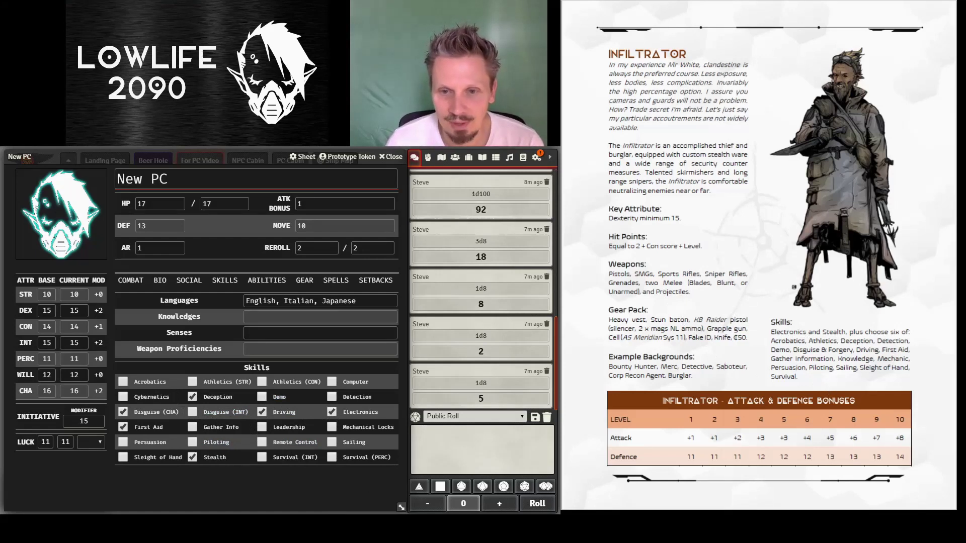
pyautogui.click(122, 442)
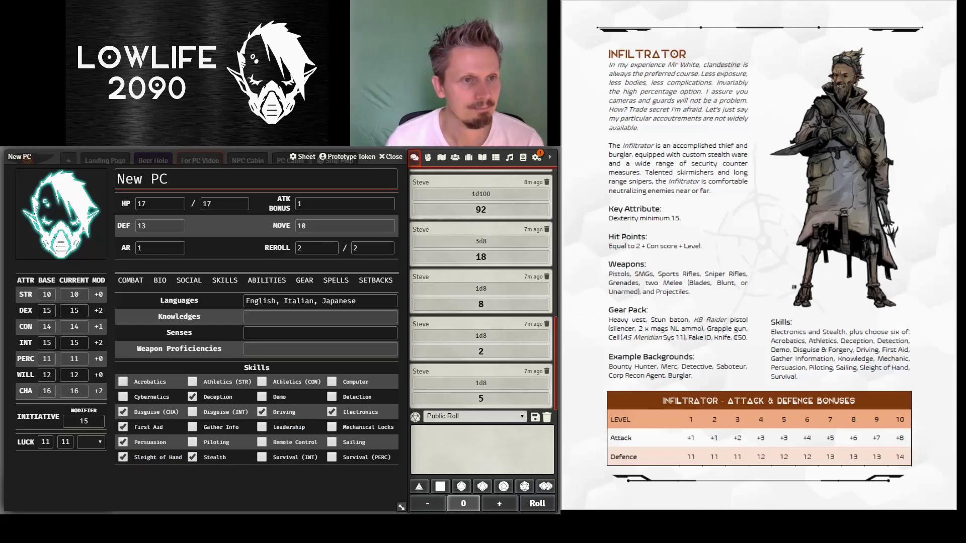
# - Check the rulebook's character creation steps and read the race descriptions on pages 13 and 14
pyautogui.hotkey('alt', 'Left')
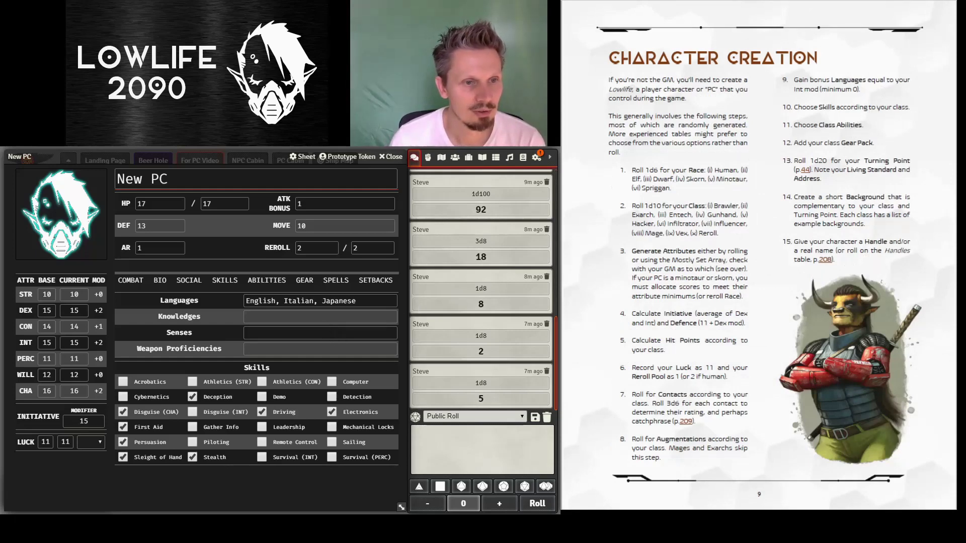
pyautogui.scroll(-1, 700, 302)
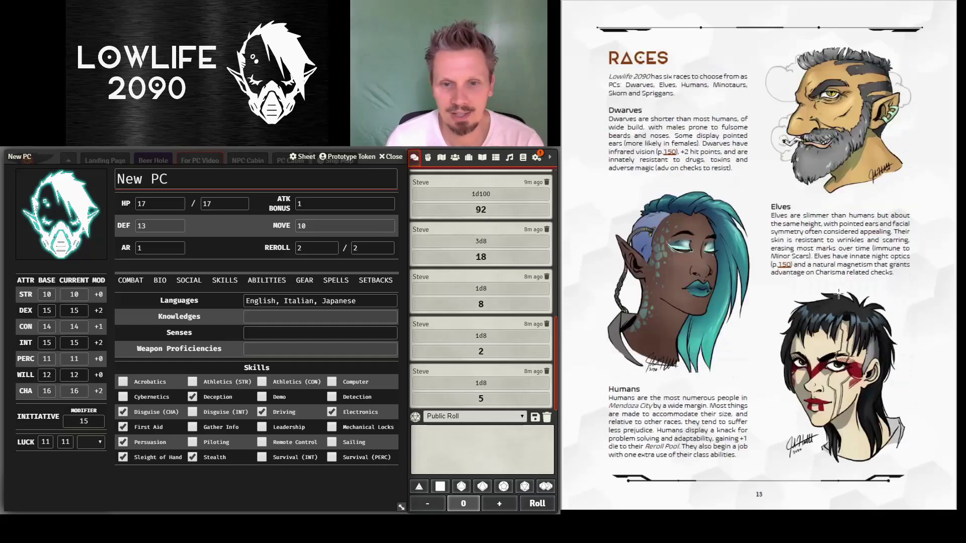
pyautogui.scroll(-1, 839, 295)
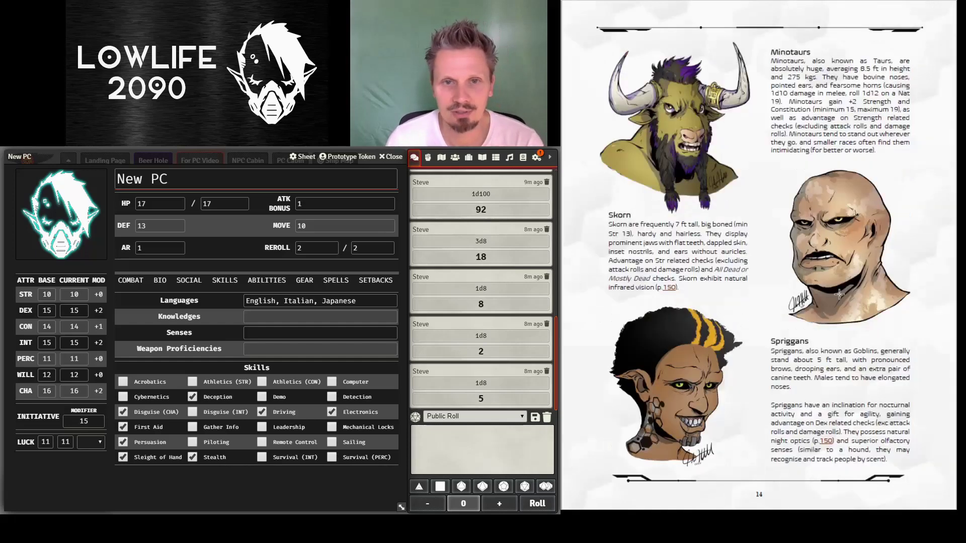
pyautogui.scroll(1, 839, 296)
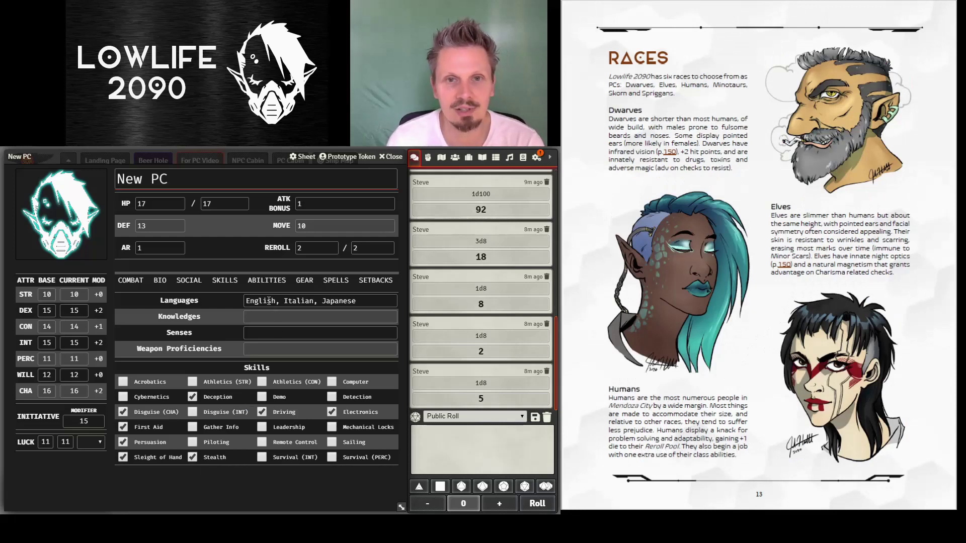
# - Add a class ability named "Covert Techniques" to the sheet, following the Infiltrator rules on page 33
pyautogui.click(266, 280)
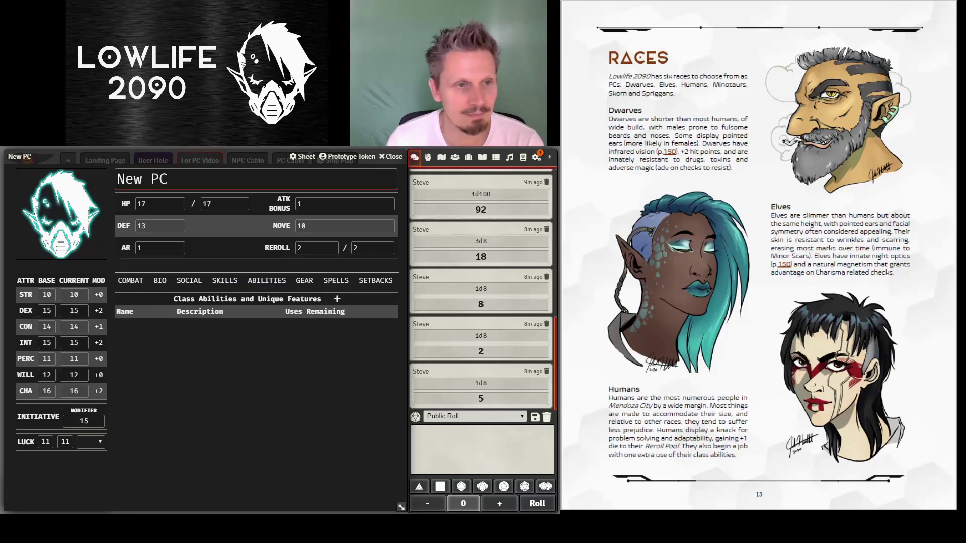
pyautogui.scroll(-19, 755, 274)
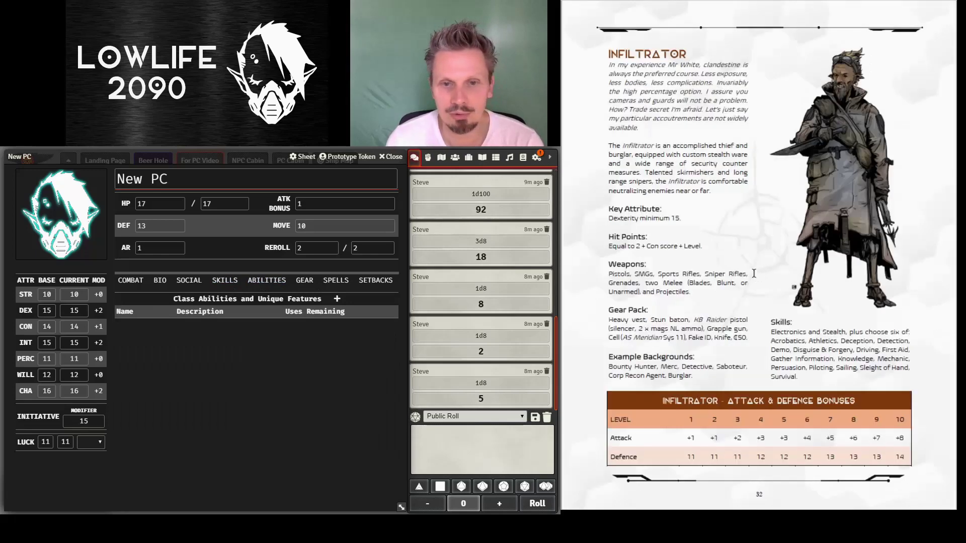
pyautogui.scroll(-1, 757, 266)
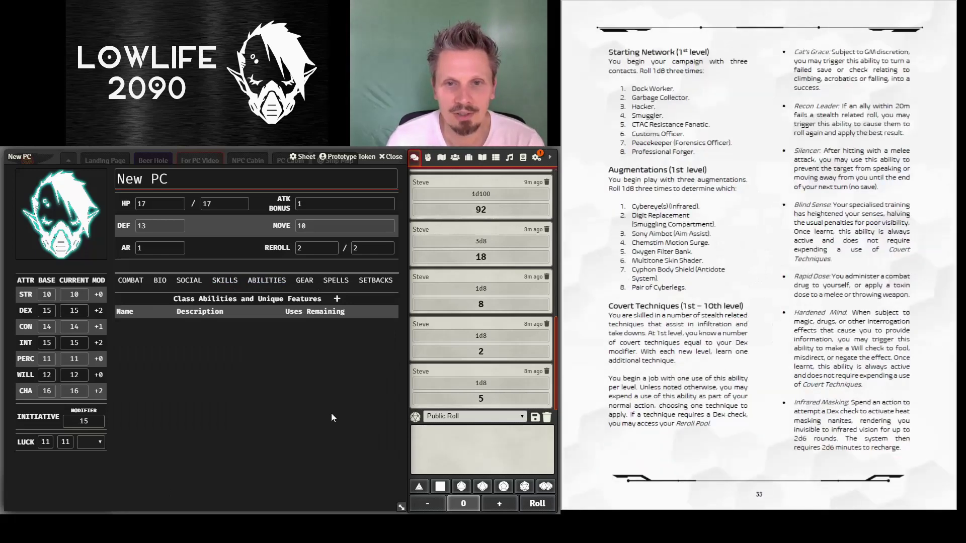
pyautogui.click(337, 299)
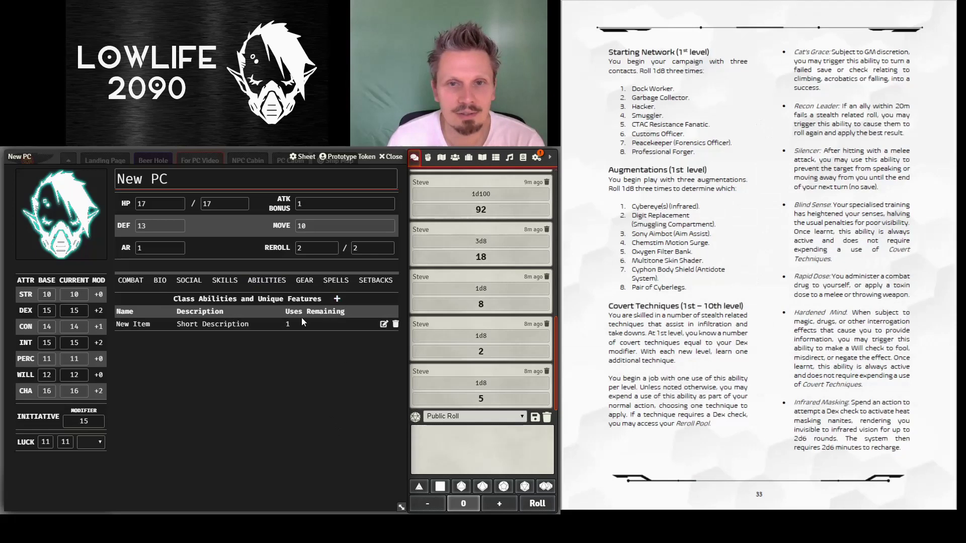
pyautogui.click(382, 324)
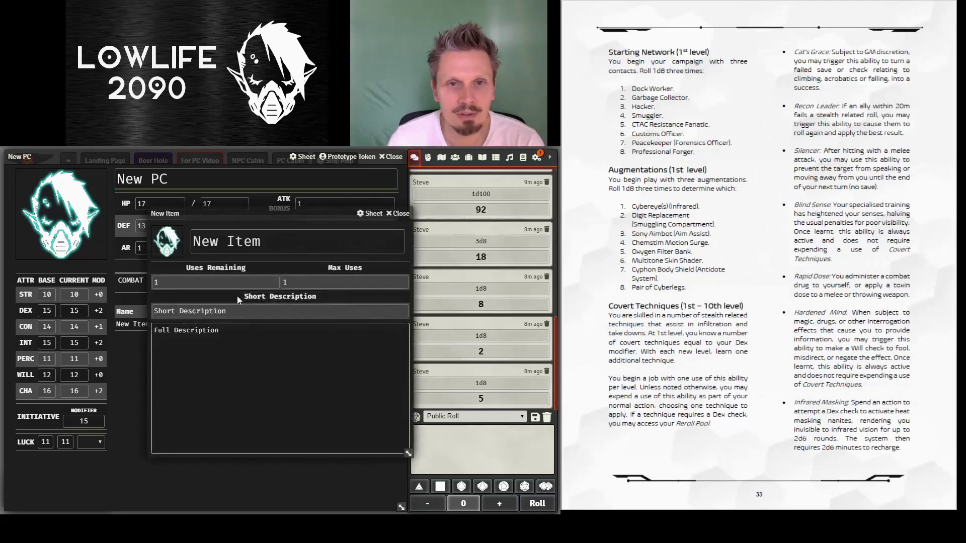
pyautogui.hotkey('ctrl', 'a')
pyautogui.write('Cover')
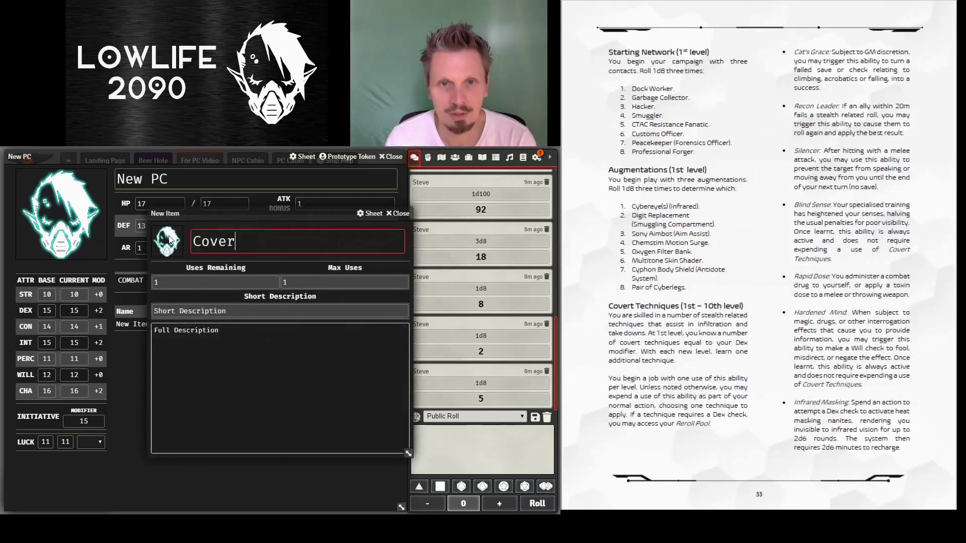
pyautogui.write('t Techniques')
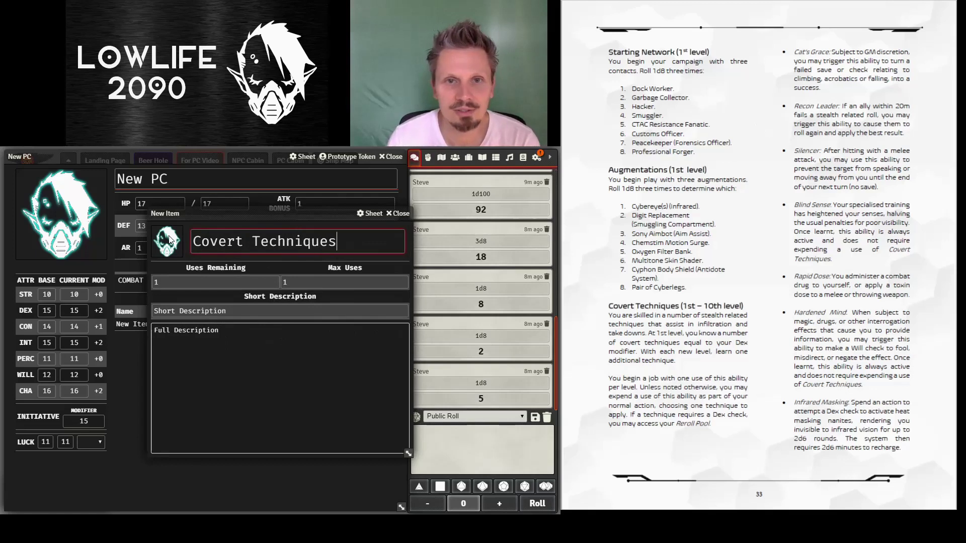
# - Set both the remaining and maximum uses of Covert Techniques to 2 and close the ability
pyautogui.doubleClick(155, 282)
pyautogui.write('2')
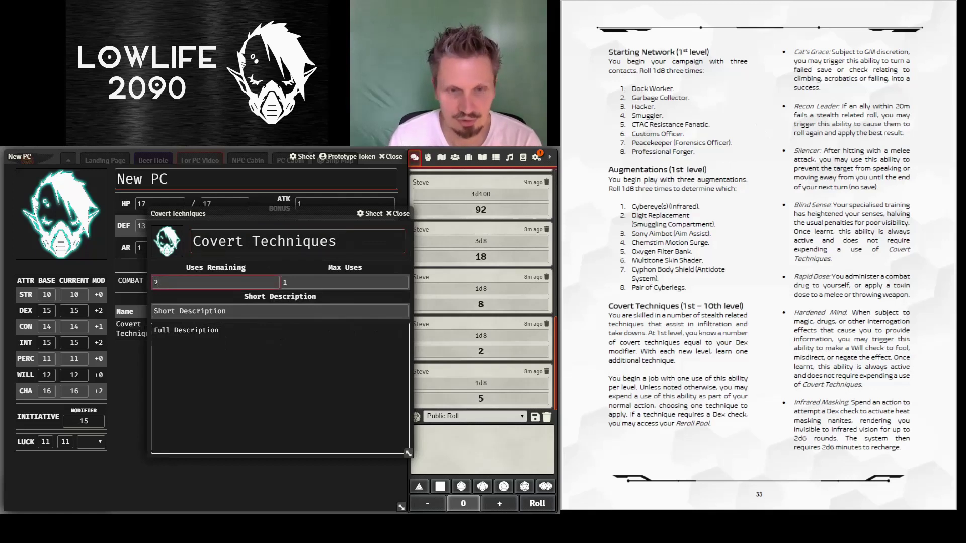
pyautogui.press('Tab')
pyautogui.write('2')
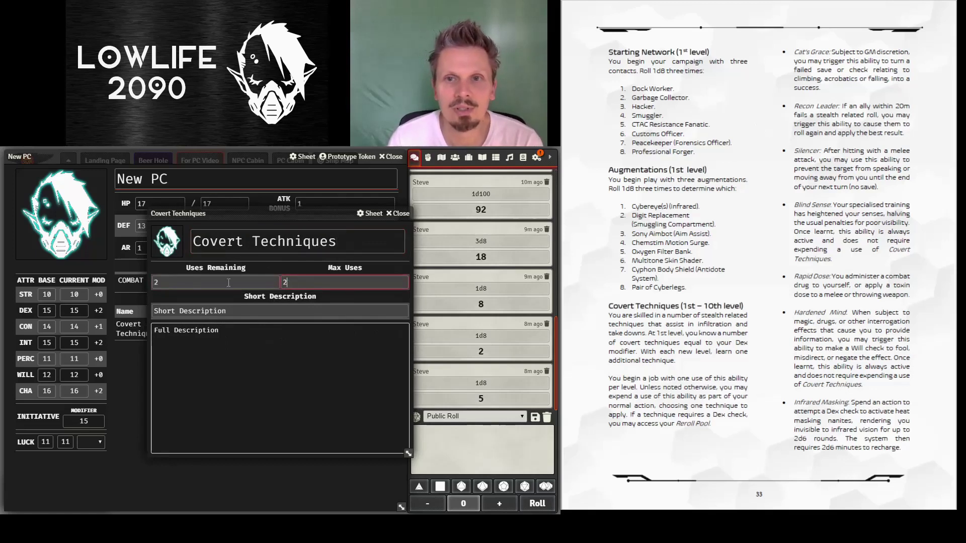
pyautogui.click(398, 213)
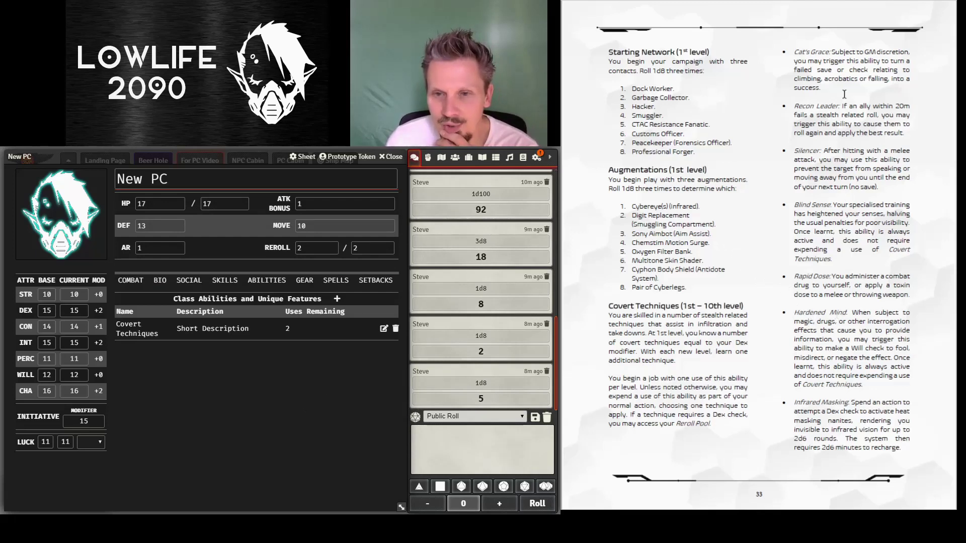
# - Review the covert techniques on rulebook pages 33 and 34 and copy the full Chameleon Cloak entry
pyautogui.scroll(-3, 803, 339)
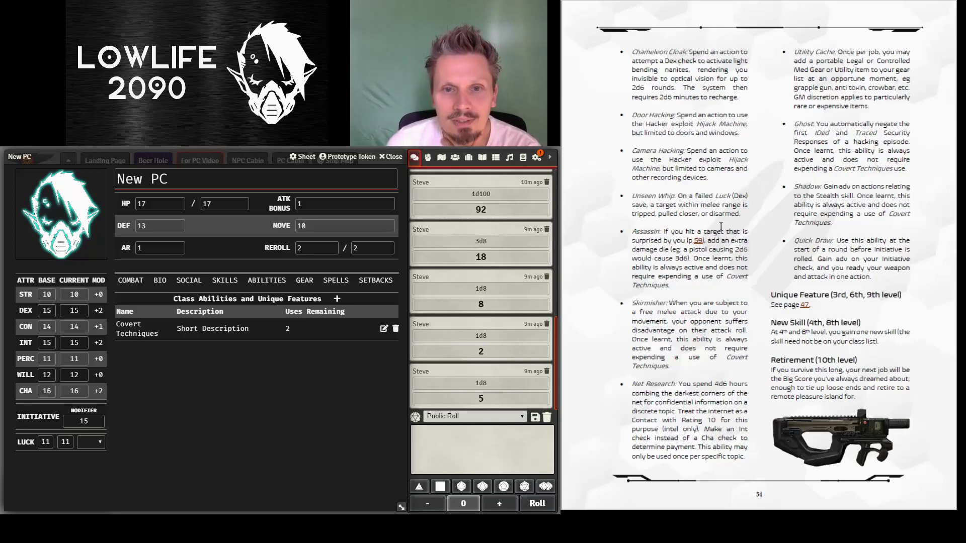
pyautogui.scroll(3, 720, 225)
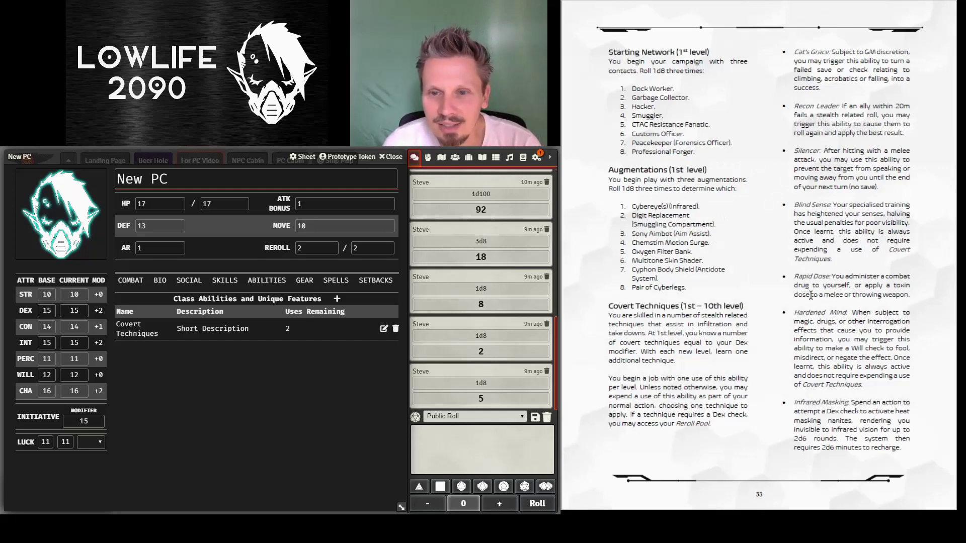
pyautogui.scroll(-3, 811, 295)
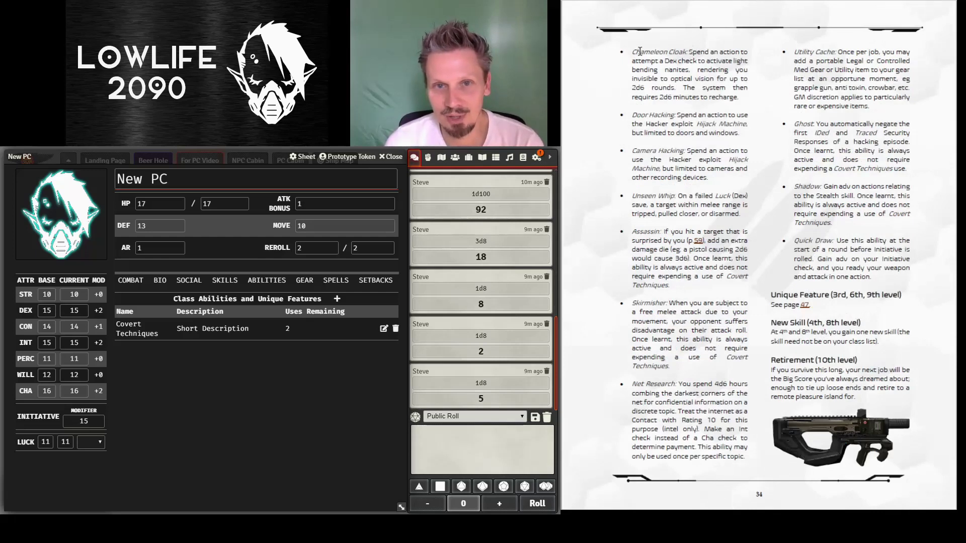
pyautogui.moveTo(632, 52); pyautogui.dragTo(738, 98)
pyautogui.hotkey('ctrl', 'c')
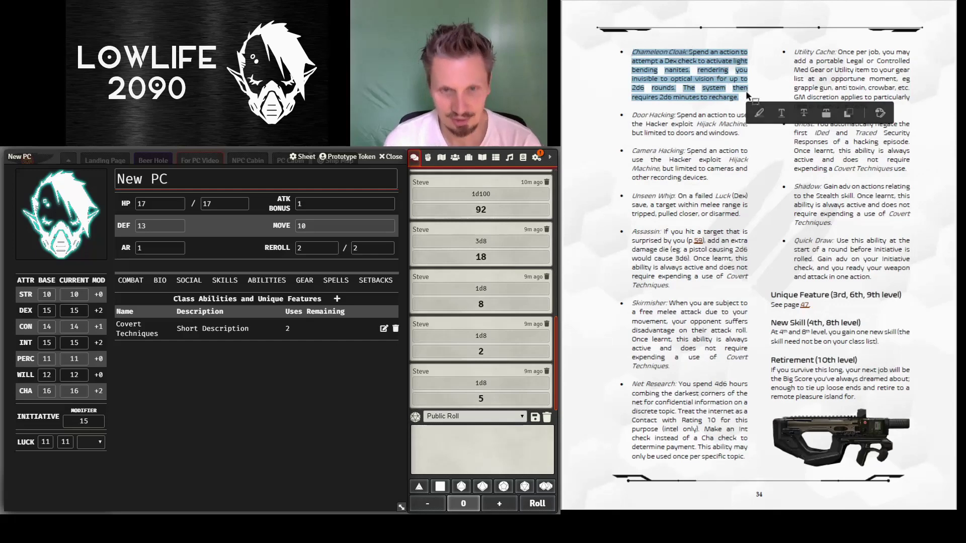
# - Add a new class ability to the sheet and name it "Chameleon Cloak"
pyautogui.click(383, 328)
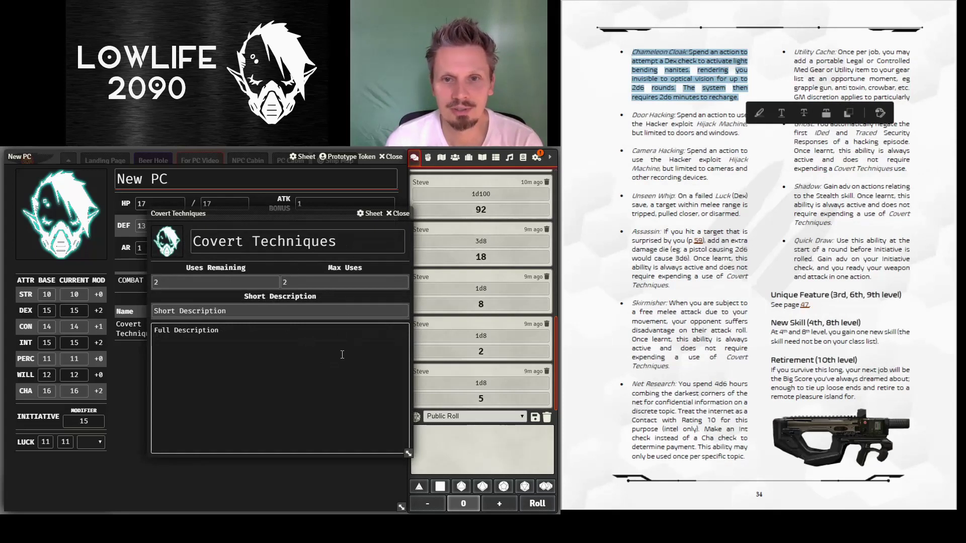
pyautogui.click(398, 213)
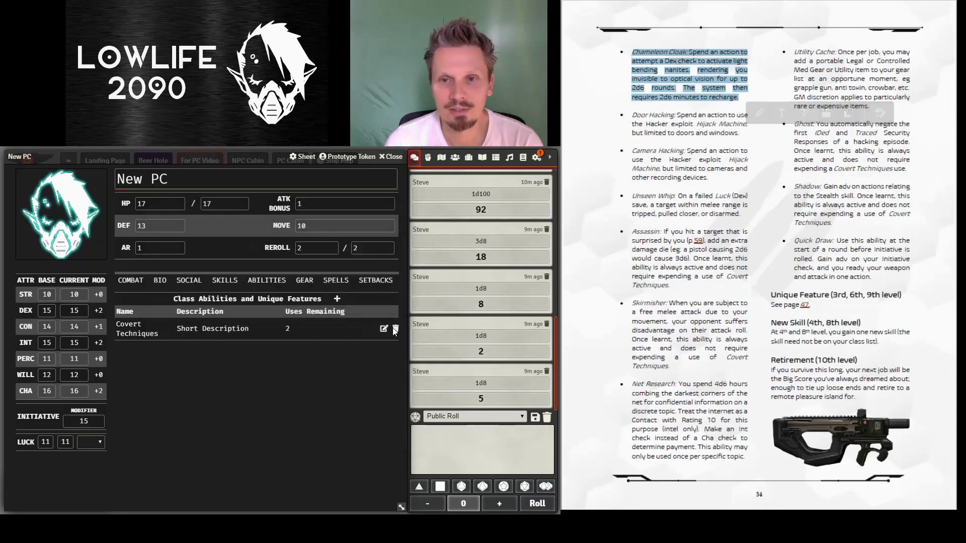
pyautogui.click(338, 299)
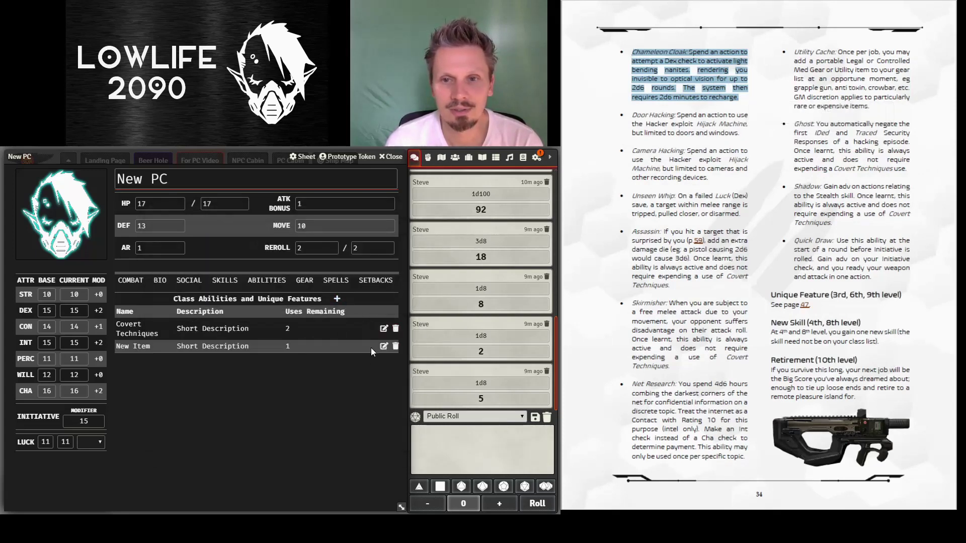
pyautogui.click(383, 346)
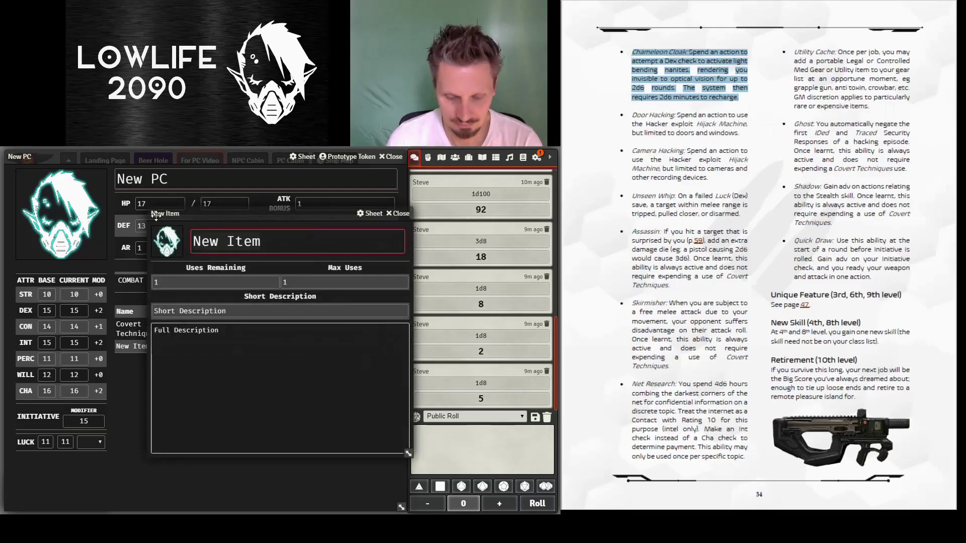
pyautogui.hotkey('ctrl', 'a')
pyautogui.write('Chameleon')
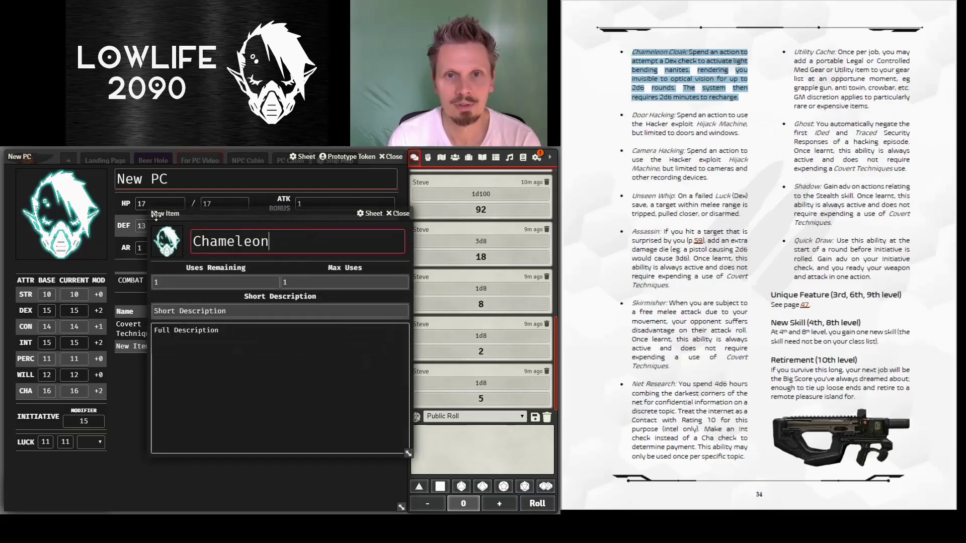
pyautogui.write(' Cloak')
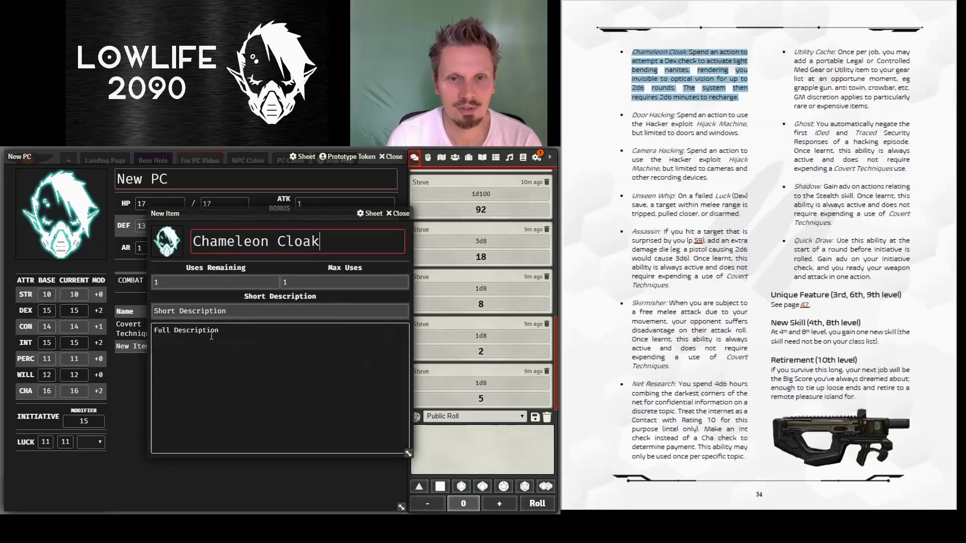
# - Replace Chameleon Cloak's placeholder full description with the copied rulebook text and close the ability
pyautogui.click(167, 328)
pyautogui.press('BackSpace')
pyautogui.press('BackSpace')
pyautogui.press('BackSpace')
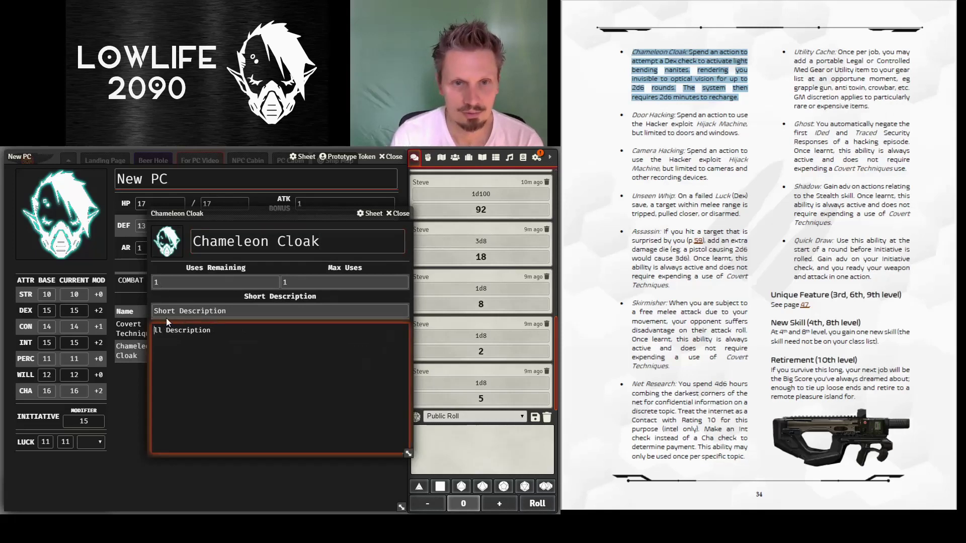
pyautogui.hotkey('ctrl', 'a')
pyautogui.hotkey('ctrl', 'v')
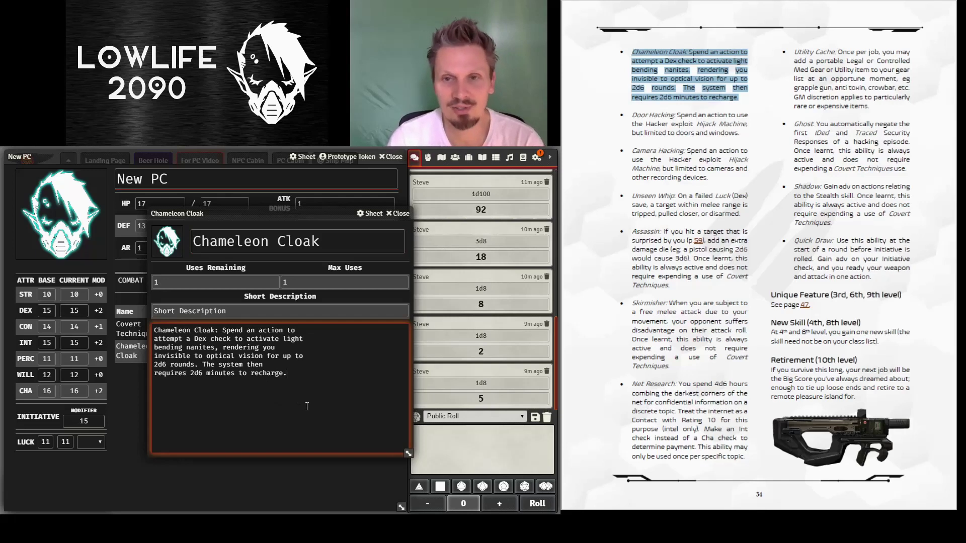
pyautogui.click(404, 213)
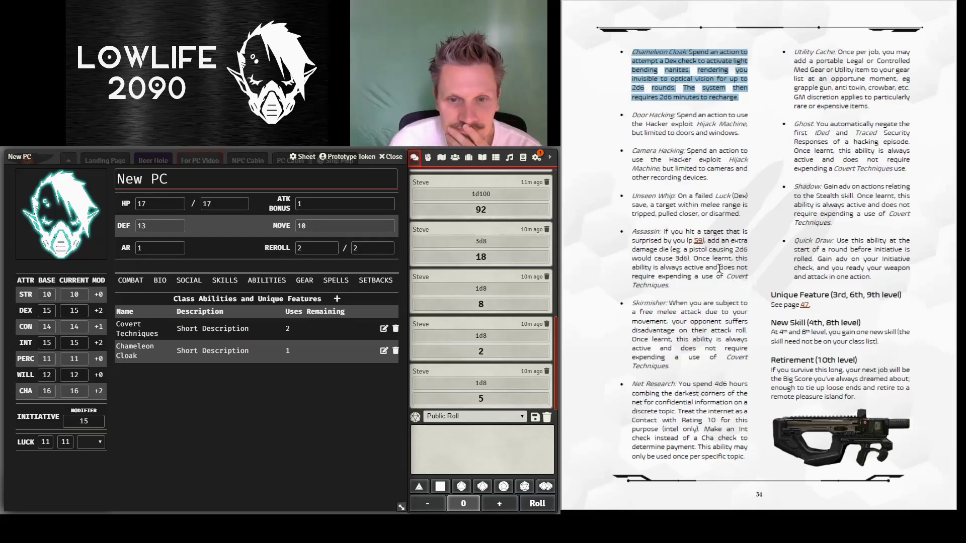
# - Copy the Assassin technique's text from rulebook page 34 and add a new class ability named "Assassin"
pyautogui.moveTo(632, 232); pyautogui.dragTo(672, 287)
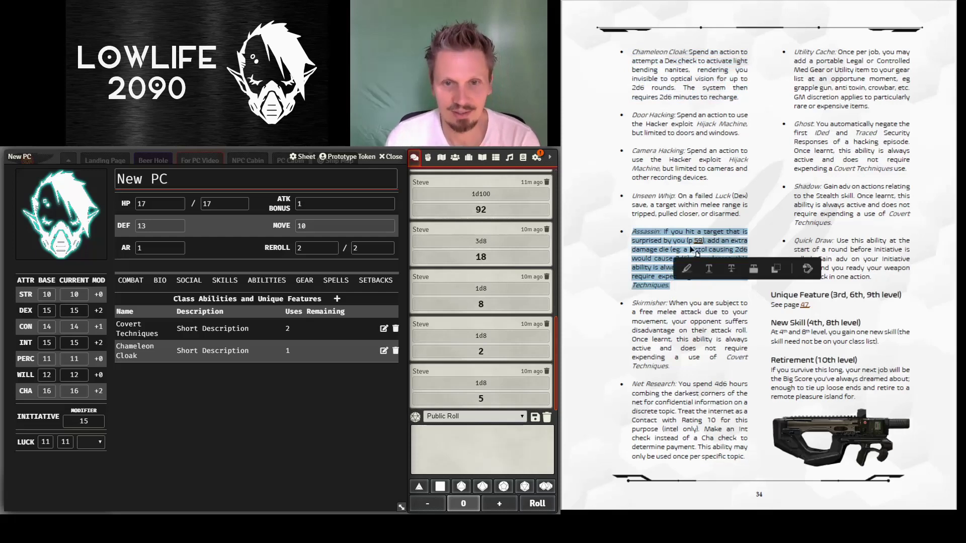
pyautogui.click(800, 206)
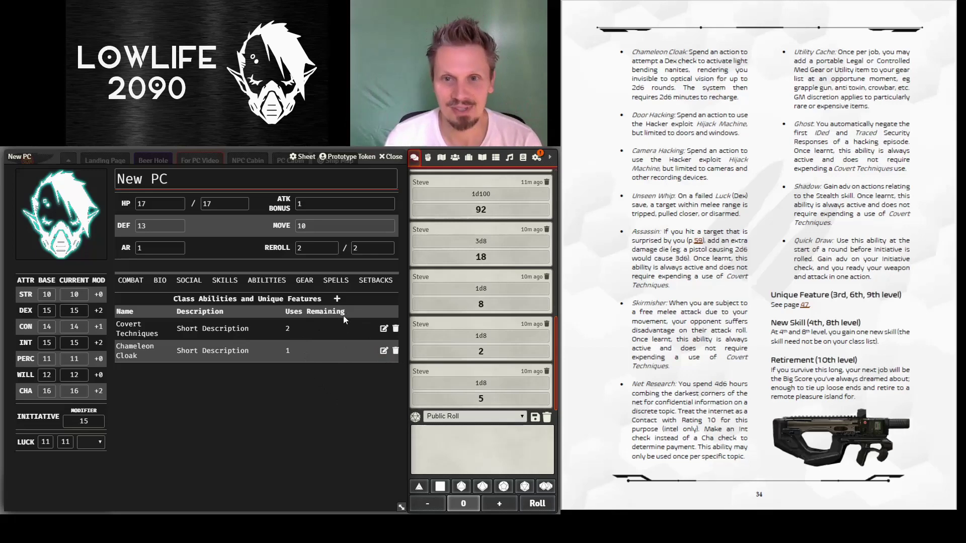
pyautogui.click(337, 298)
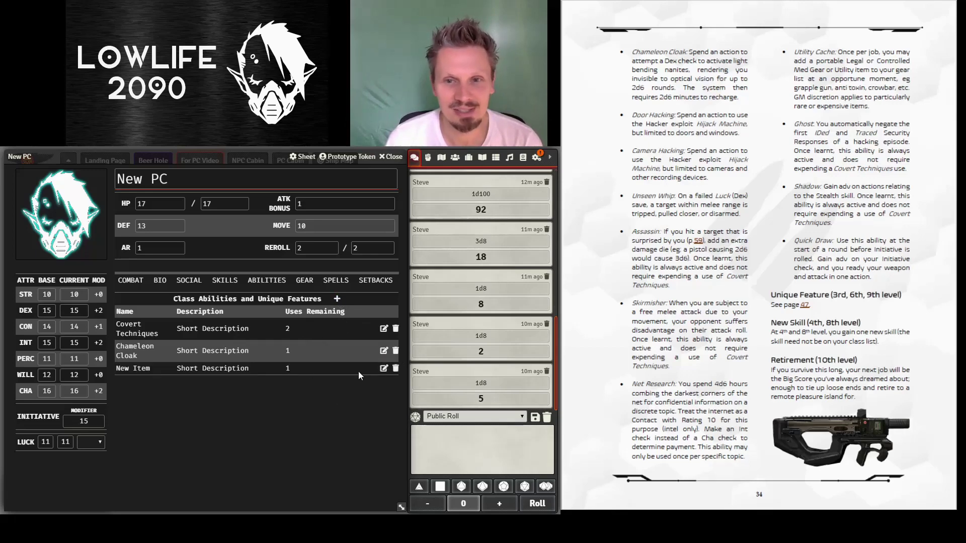
pyautogui.click(384, 369)
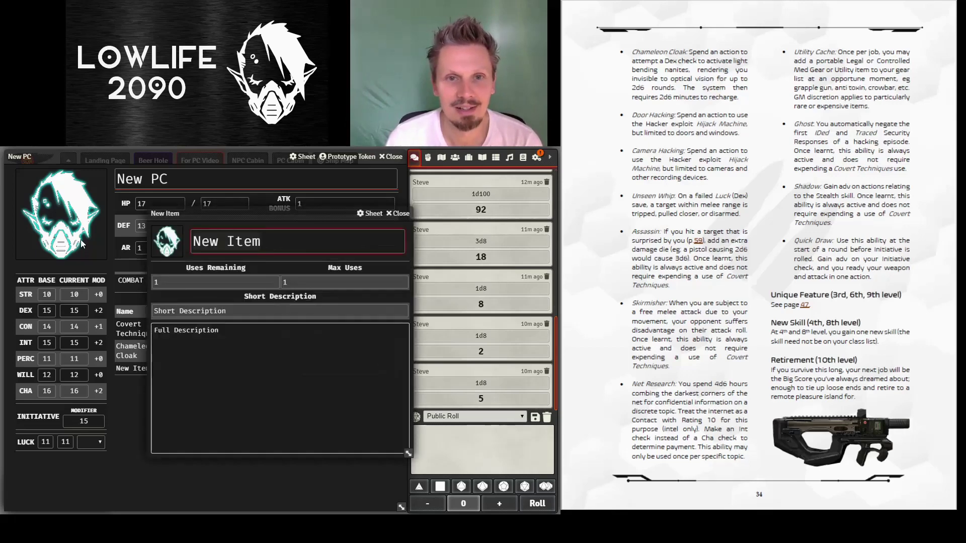
pyautogui.write('Assassin')
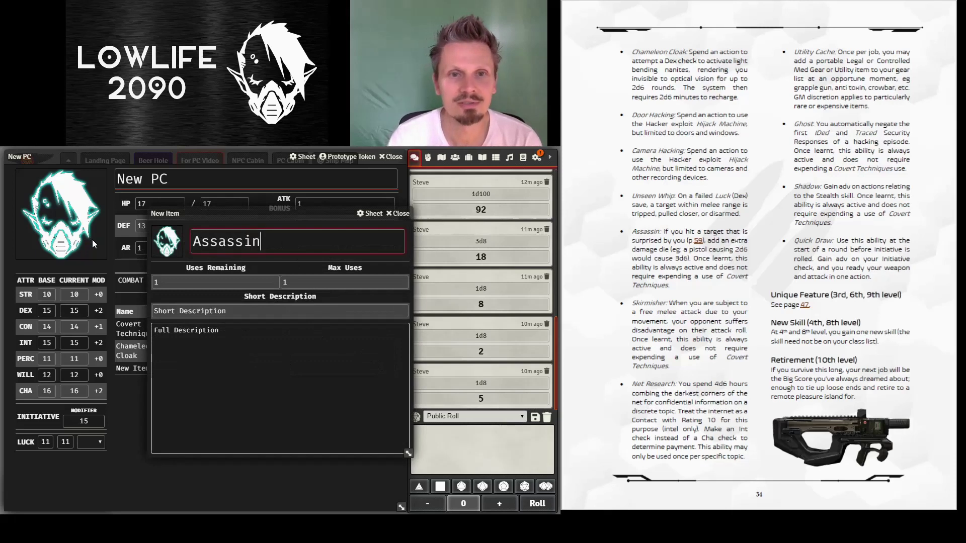
# - Replace Assassin's placeholder full description with the copied rulebook text and close the ability
pyautogui.moveTo(226, 327); pyautogui.dragTo(155, 330)
pyautogui.press('Delete')
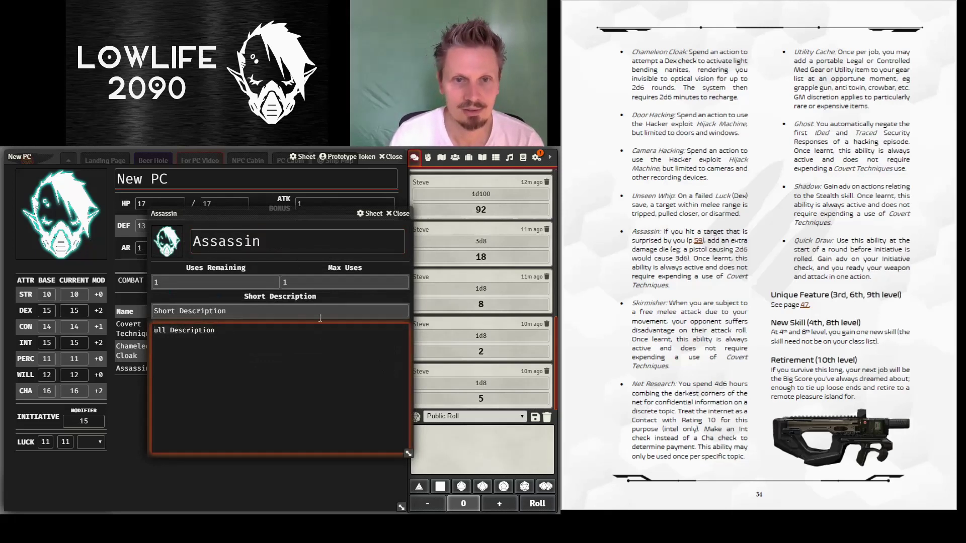
pyautogui.press('Delete')
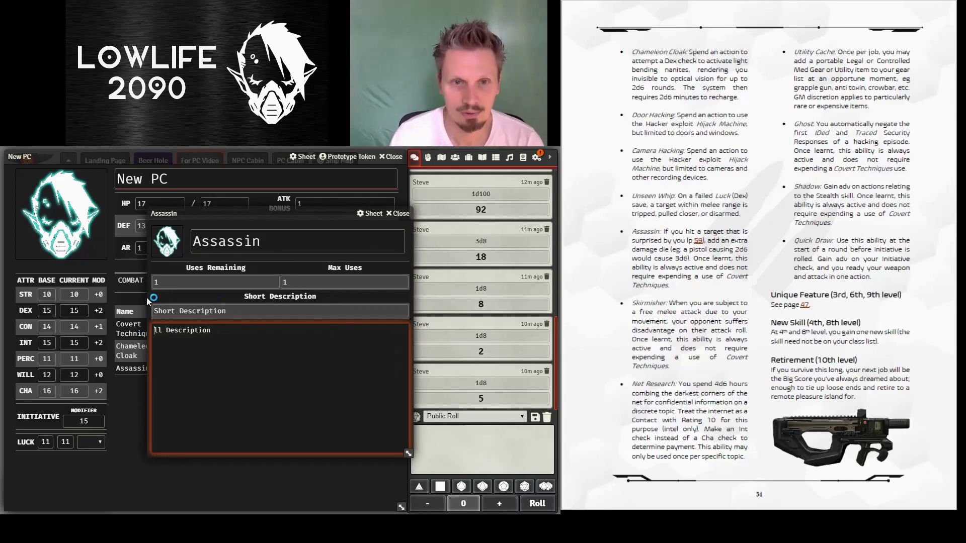
pyautogui.press('Delete')
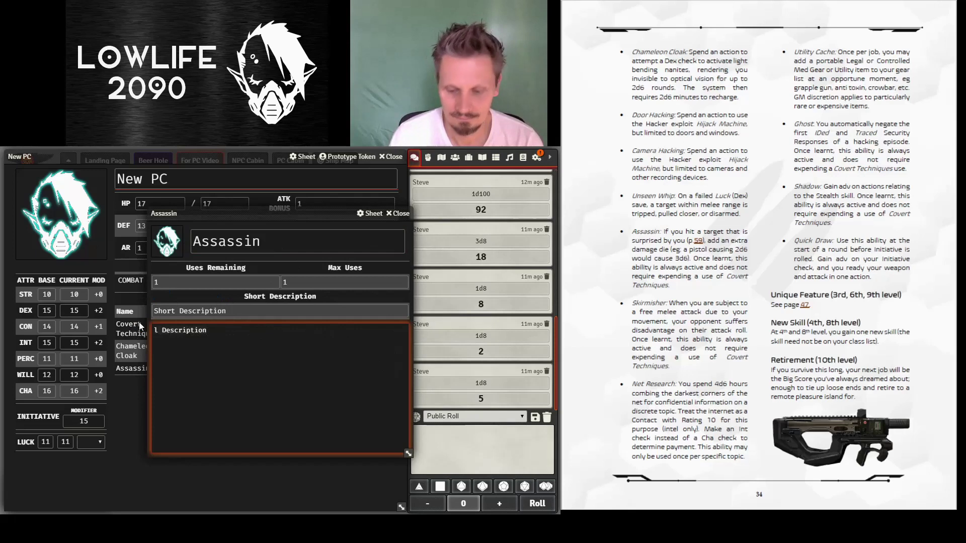
pyautogui.hotkey('ctrl', 'a')
pyautogui.press('Delete')
pyautogui.write('Assassin: If you hit a target that is surprised by you (p.59), add an extra damage die (eg: a pistol causing 2d6 would cause 3d6). Once learnt, this ability is always active and does not require expending a use of Covert Techniques.')
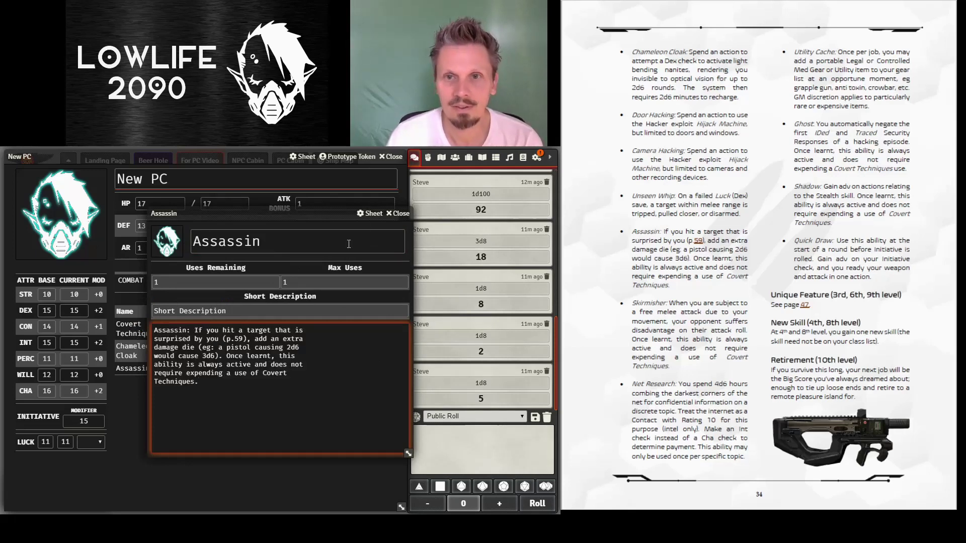
pyautogui.click(399, 213)
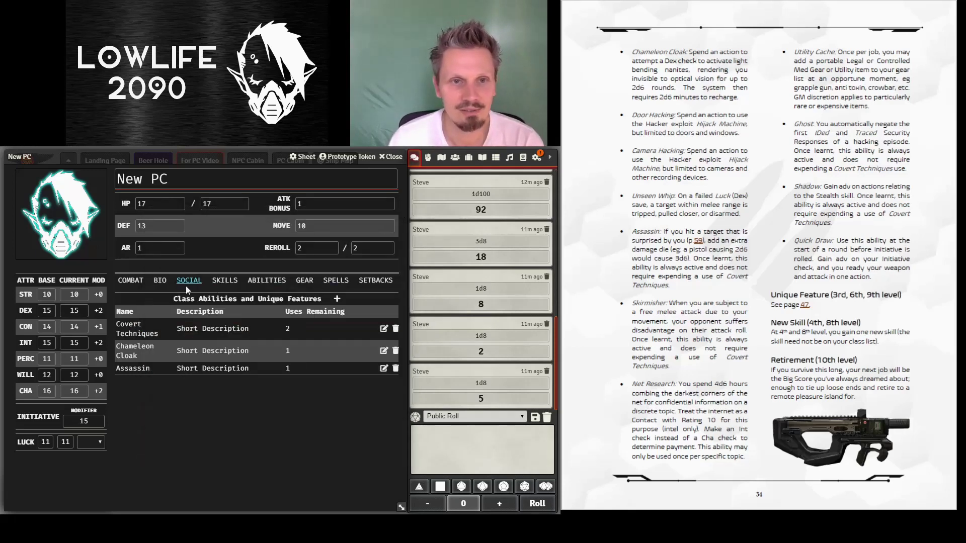
# - Check the character creation steps and the Infiltrator gear pack on page 32, and set the character's AR to 2
pyautogui.click(145, 284)
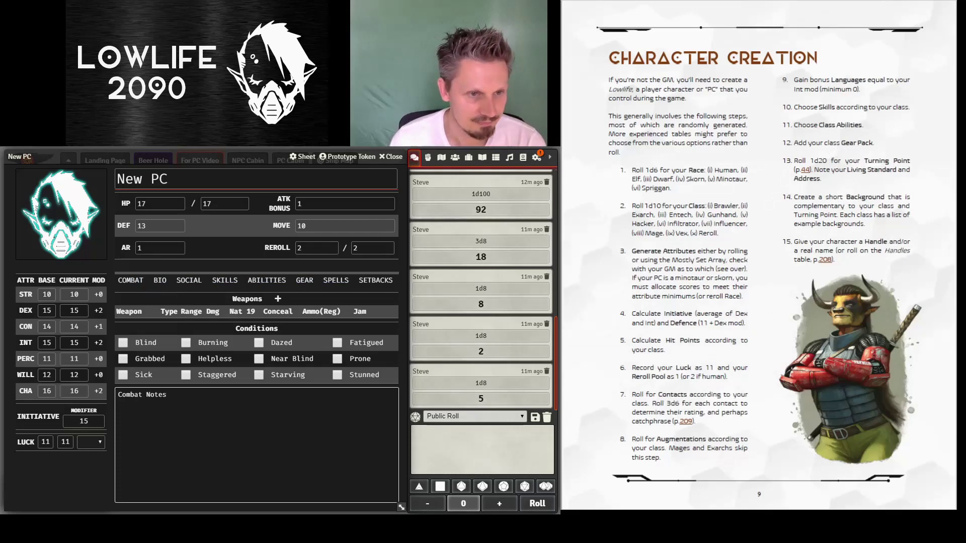
pyautogui.press('Return')
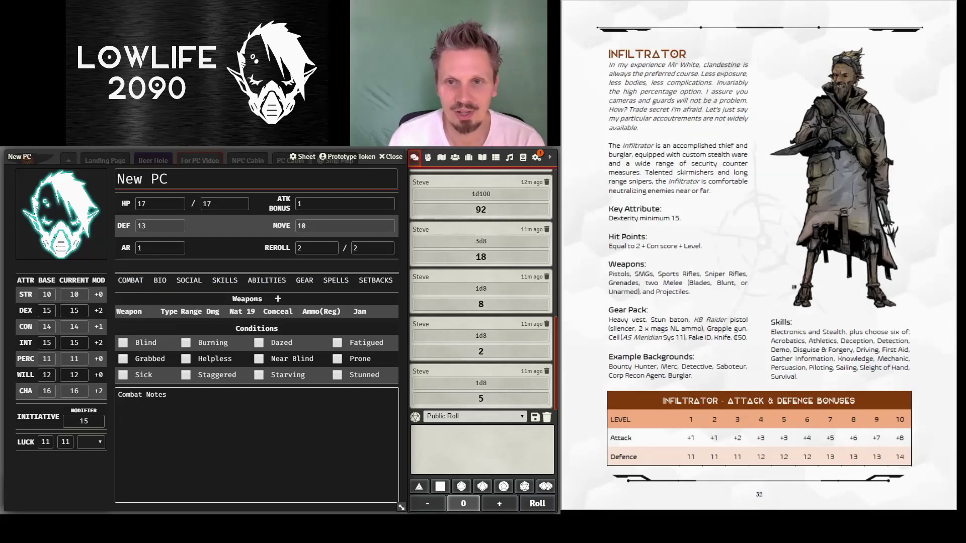
pyautogui.click(163, 246)
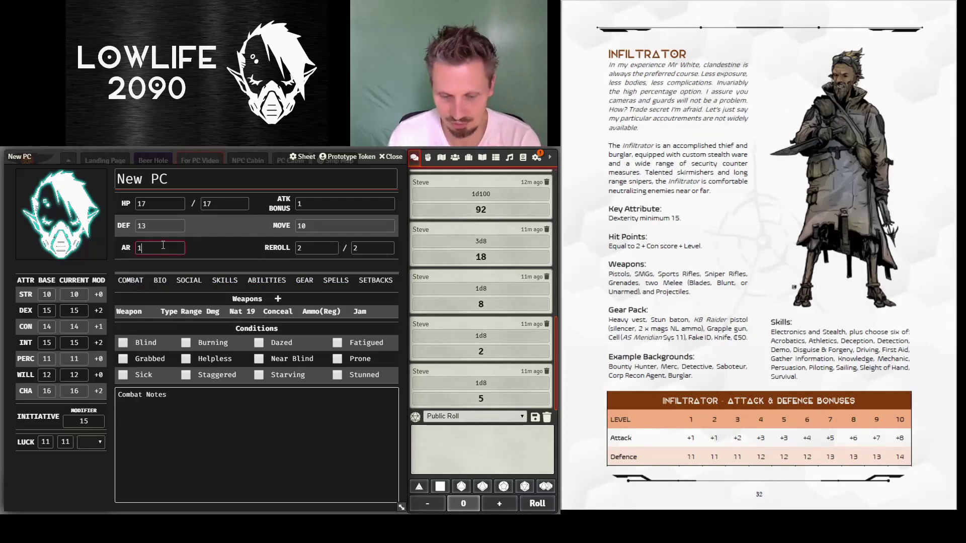
pyautogui.press('BackSpace')
pyautogui.write('2')
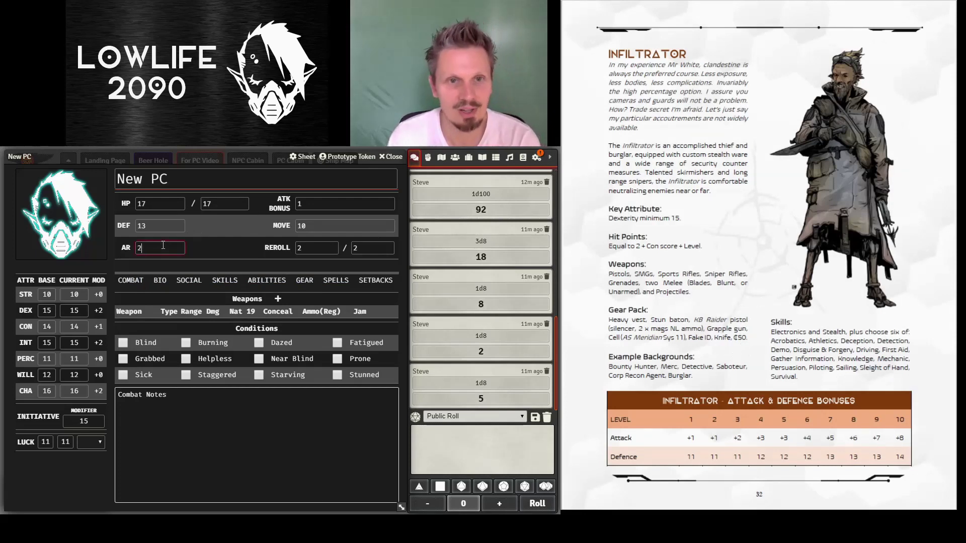
# - Add an armour item to the character's gear, name it "Heavy Vest" and set its Armour Rating to 2
pyautogui.click(305, 283)
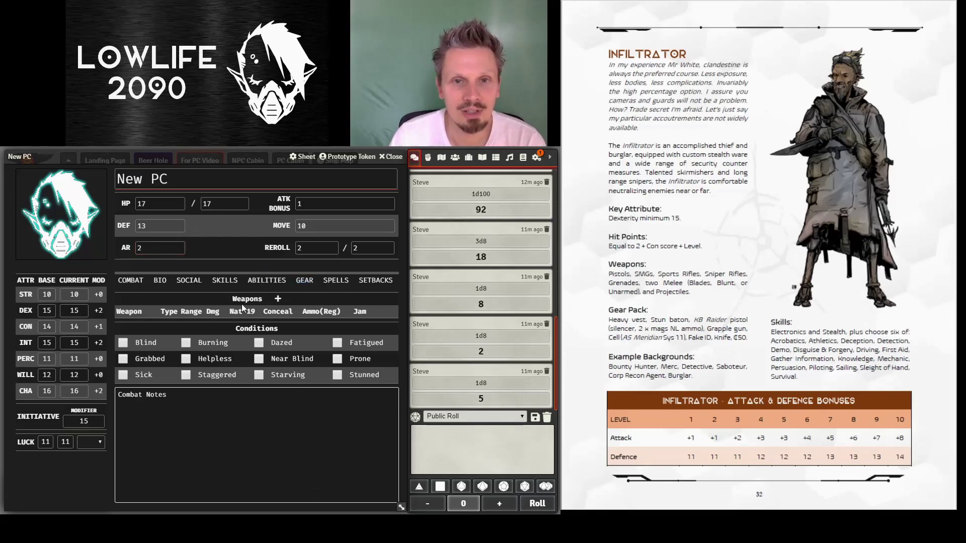
pyautogui.click(312, 284)
pyautogui.click(275, 329)
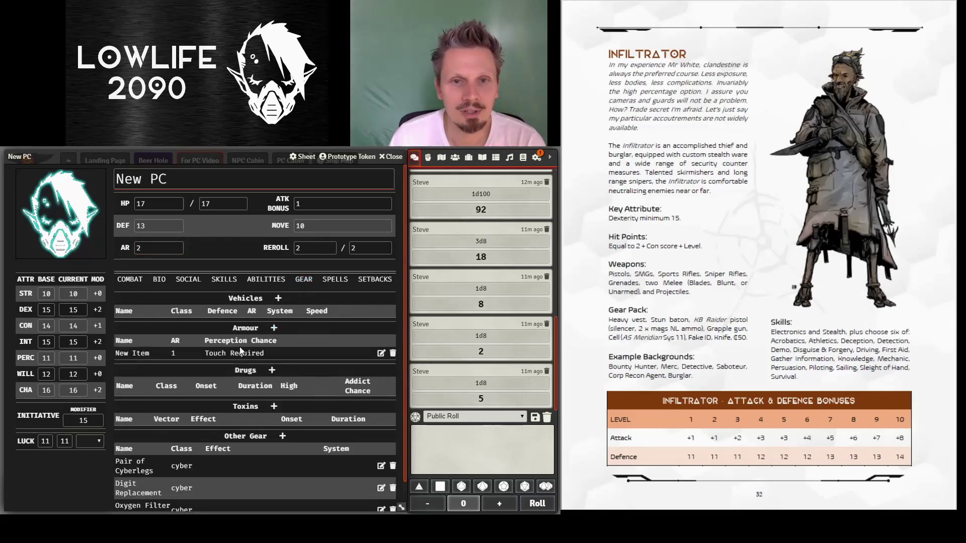
pyautogui.click(381, 353)
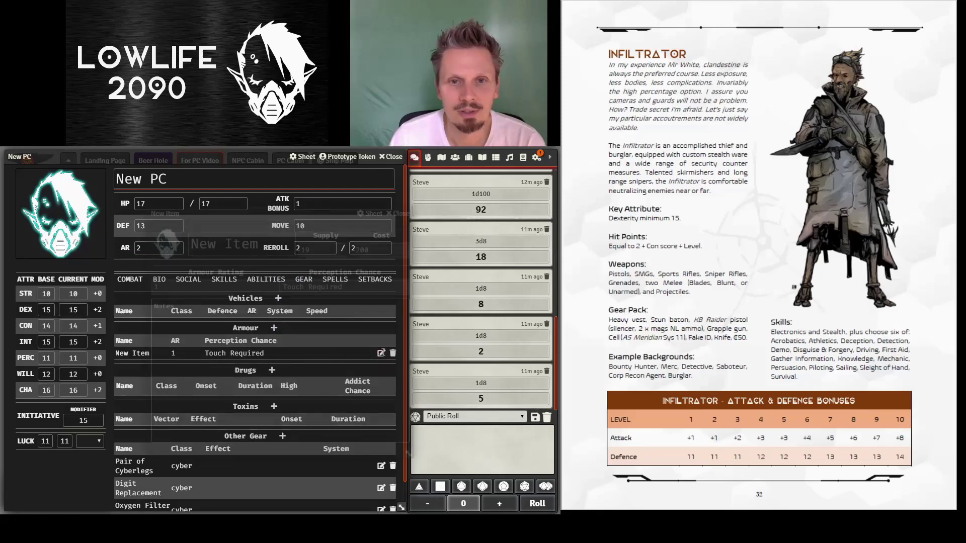
pyautogui.moveTo(209, 243); pyautogui.dragTo(155, 242)
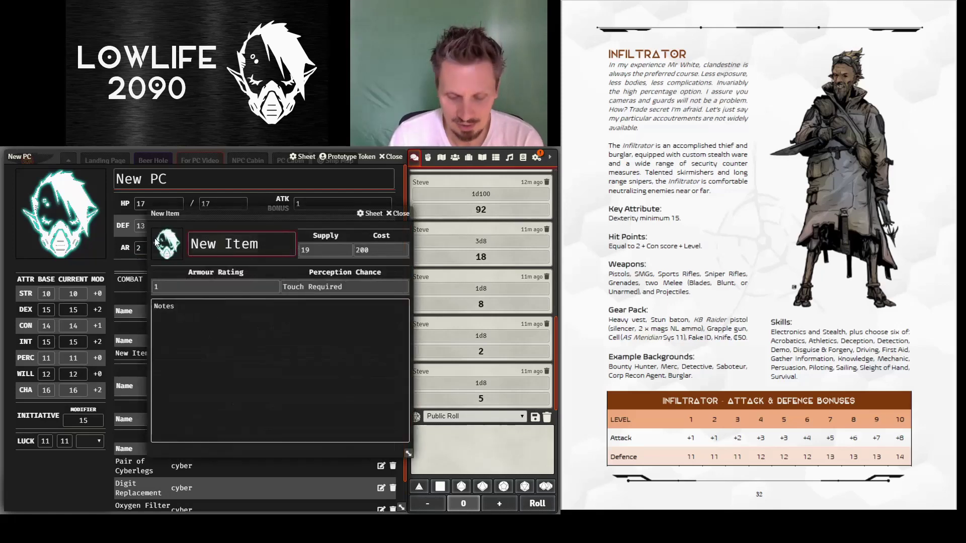
pyautogui.write('Heavy Vest')
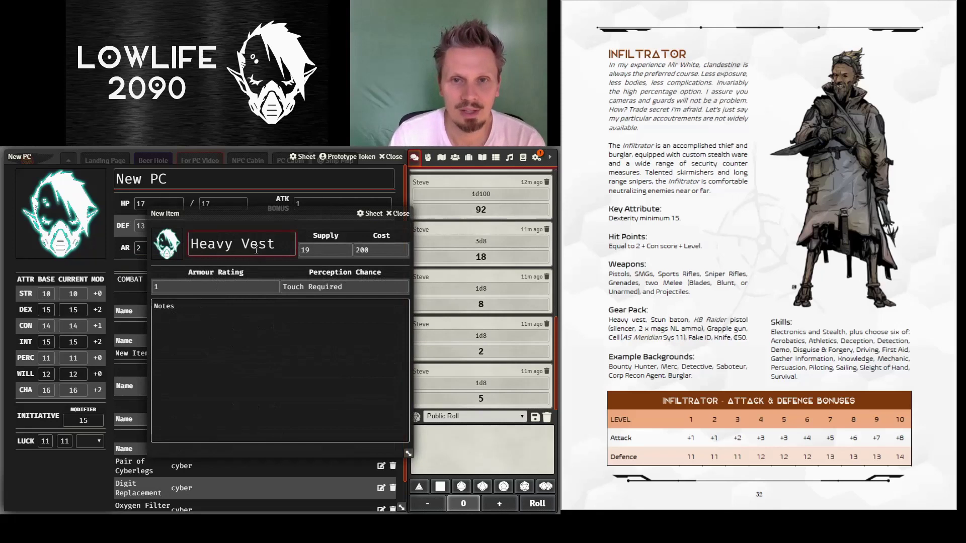
pyautogui.click(230, 287)
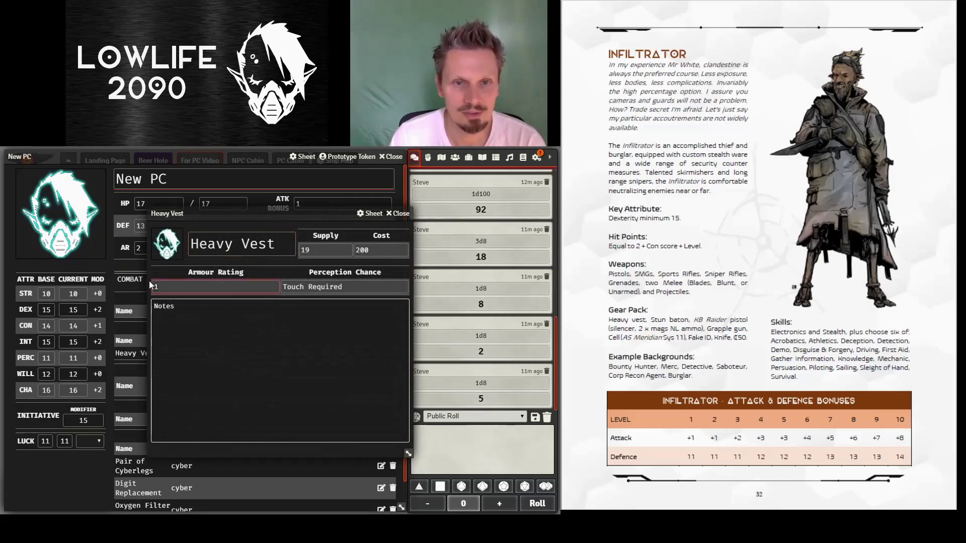
pyautogui.press('BackSpace')
pyautogui.write('2')
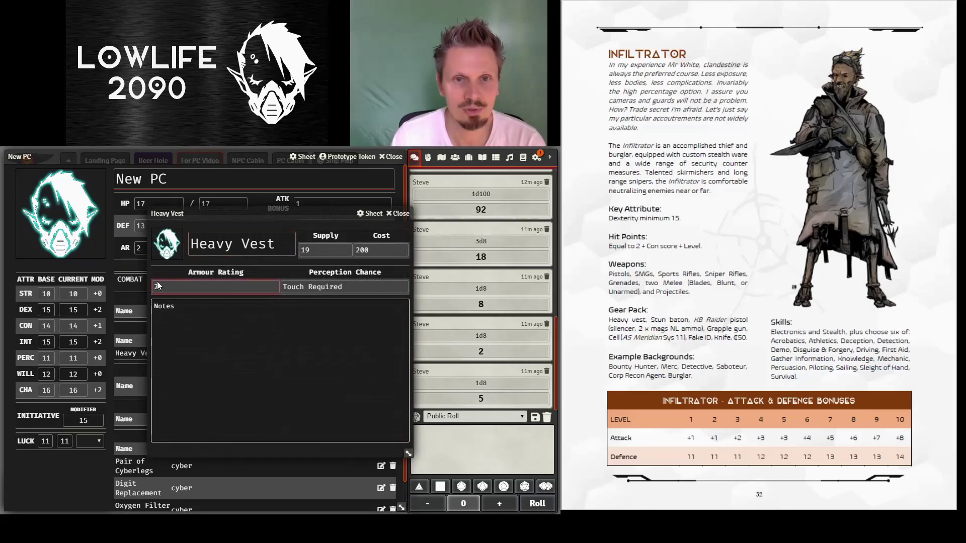
pyautogui.click(238, 302)
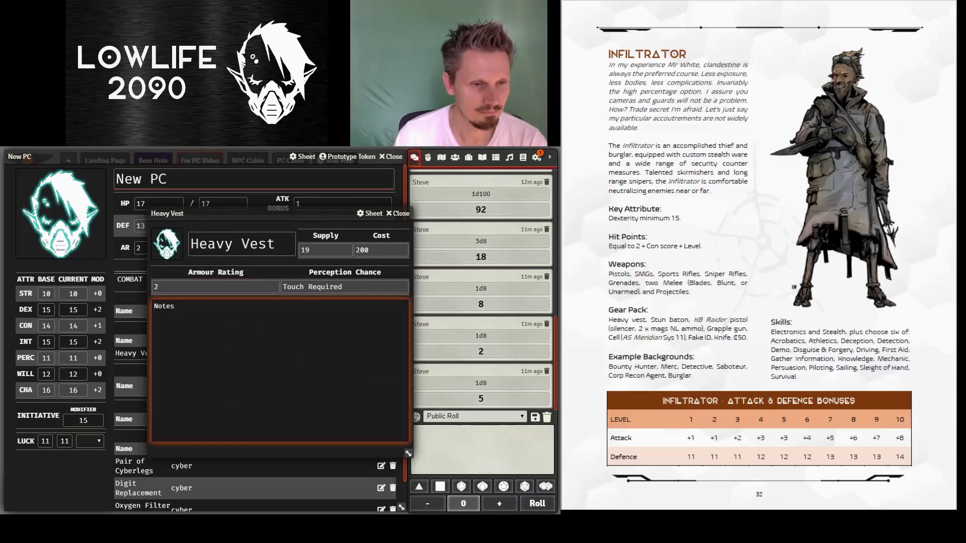
# - Replace the Heavy Vest's placeholder notes with "+2 on All Dead or Mostly Dead checks" and close the item
pyautogui.click(563, 284)
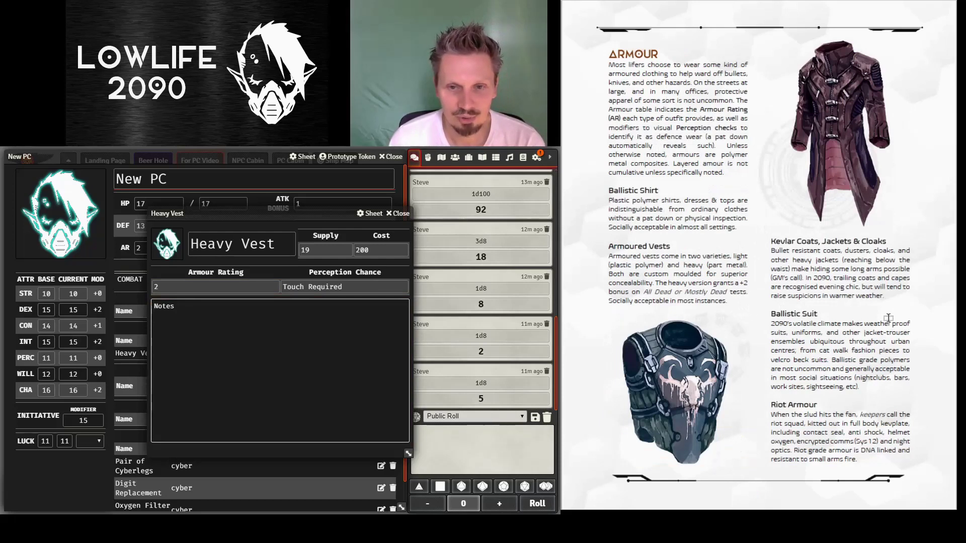
pyautogui.click(454, 475)
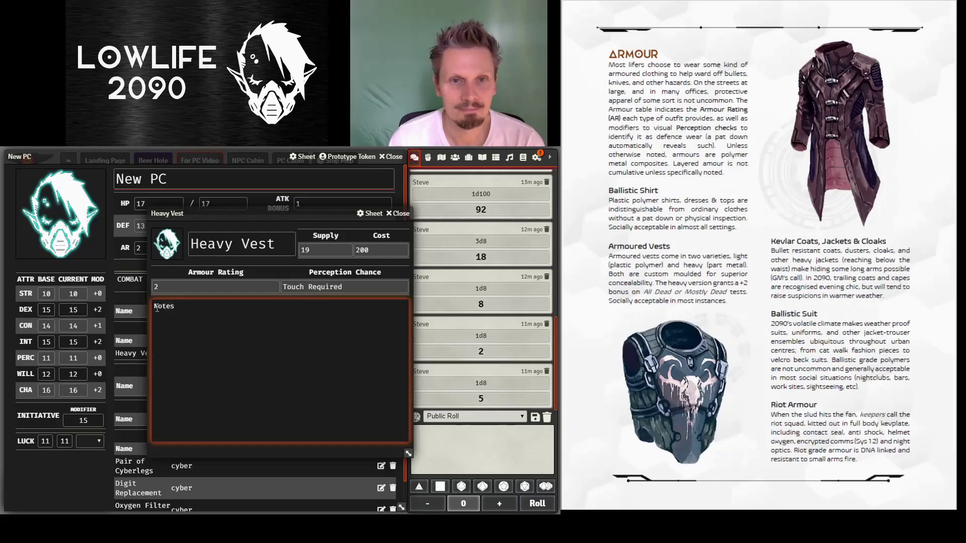
pyautogui.write('+2 on ')
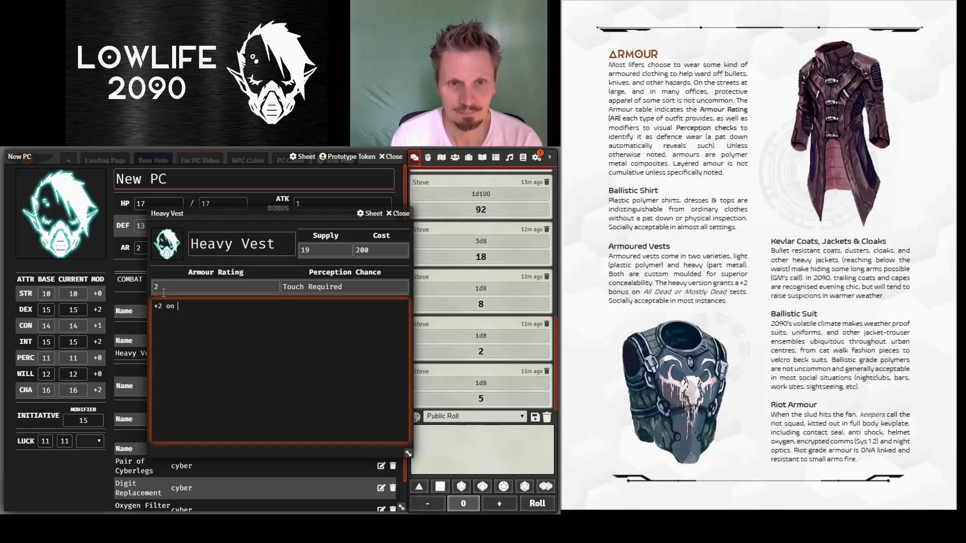
pyautogui.write('All Dead or Mostly ')
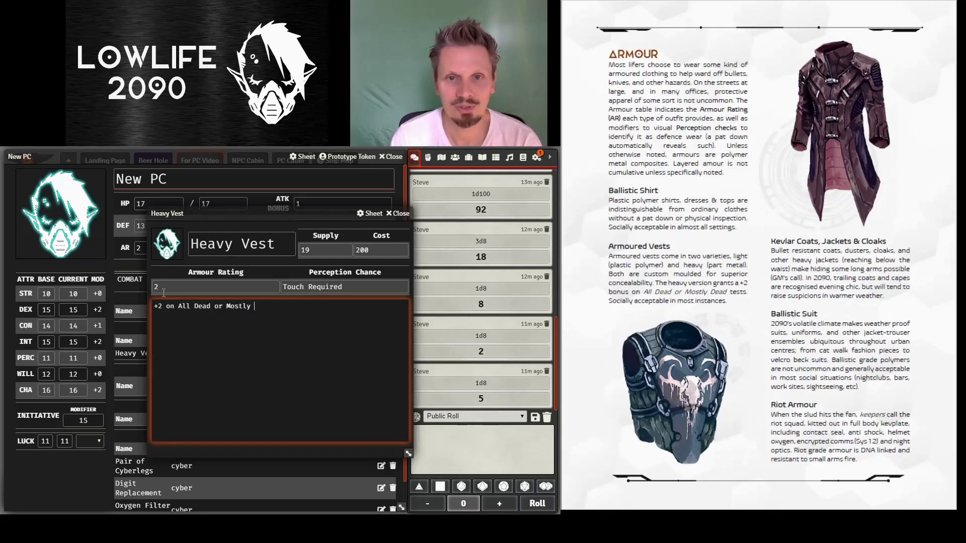
pyautogui.write('Dead checks')
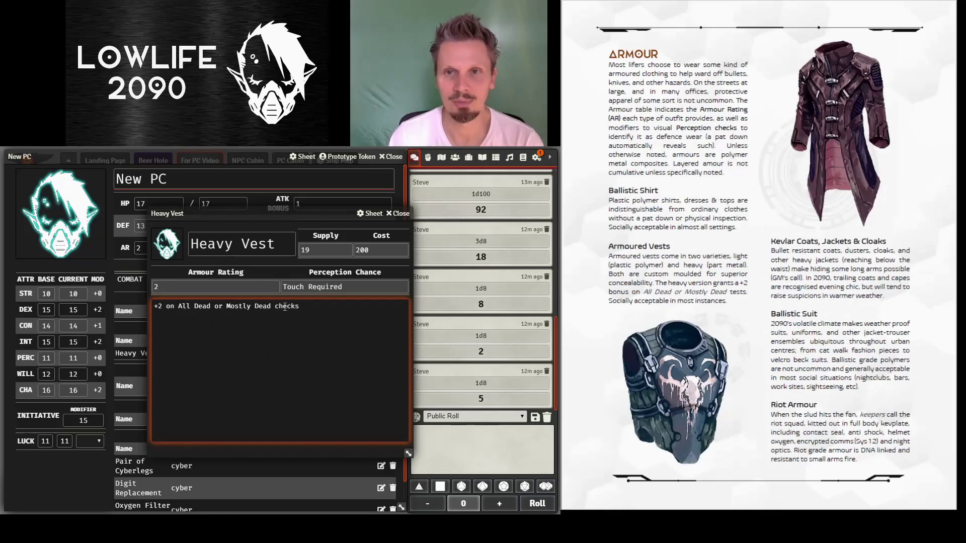
pyautogui.click(399, 214)
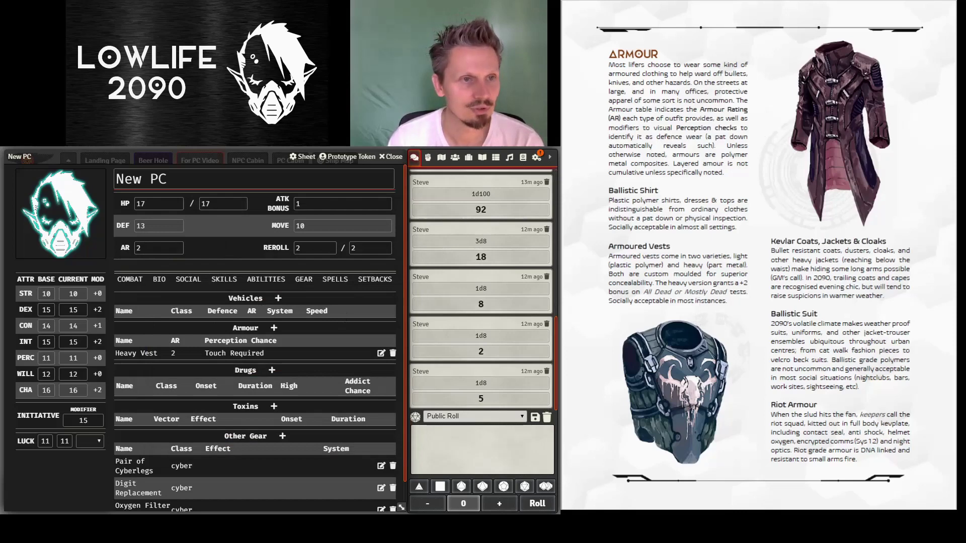
# - Return to the Infiltrator gear pack in the rulebook, add a weapon to the character's combat section and name it "KB Raider"
pyautogui.scroll(-3, 690, 334)
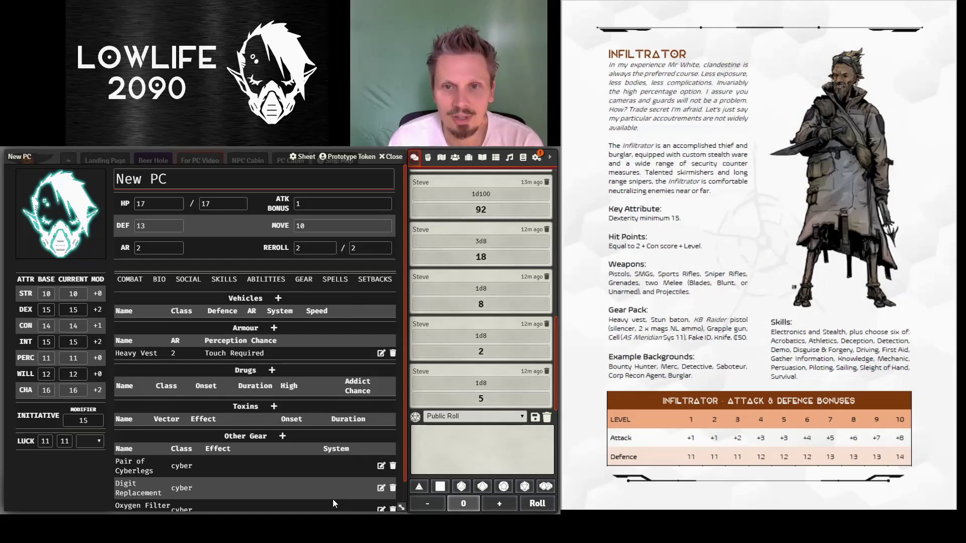
pyautogui.click(129, 280)
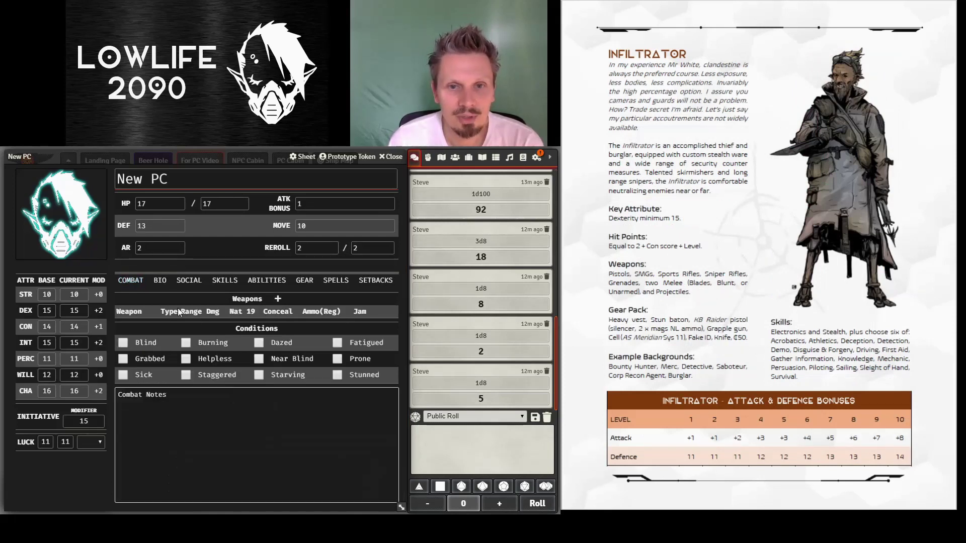
pyautogui.click(277, 300)
pyautogui.click(381, 323)
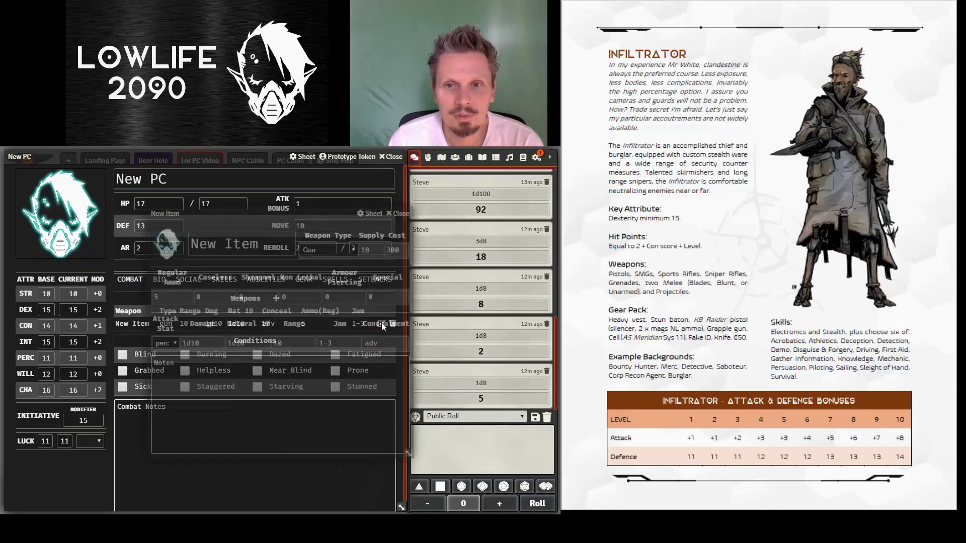
pyautogui.tripleClick(224, 244)
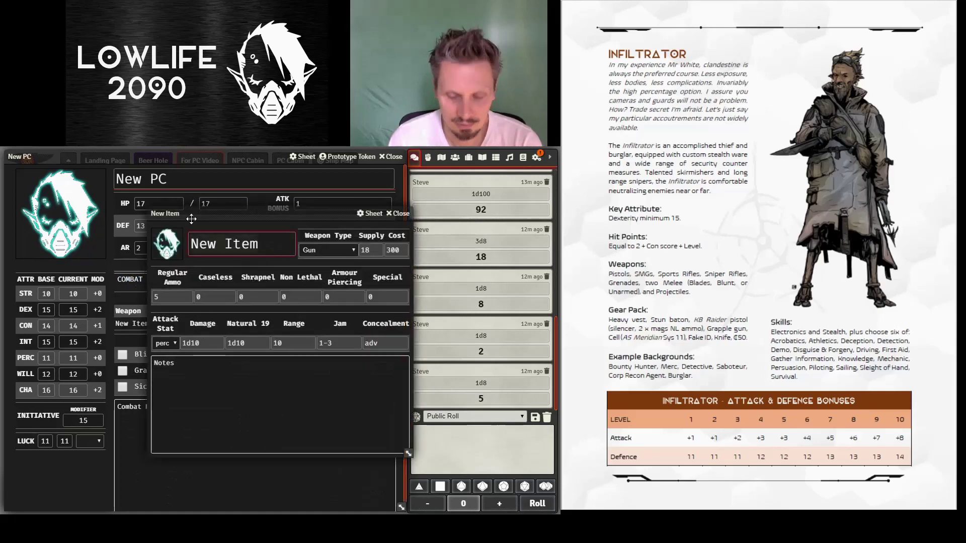
pyautogui.write('KR')
pyautogui.press('BackSpace')
pyautogui.write('B Raider')
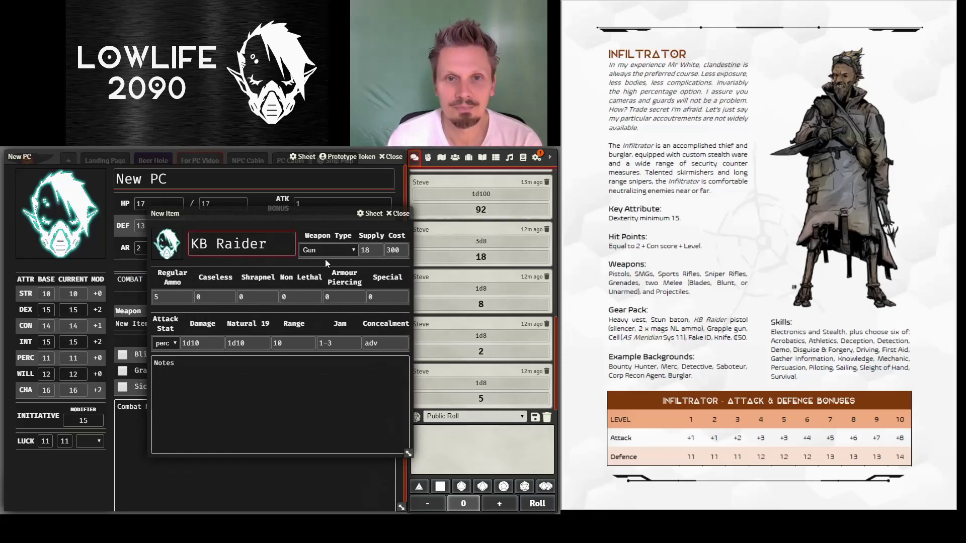
# - Using the rulebook's pistols table, set the KB Raider's regular ammo to 15, damage to 2d6 and Natural 19 to 1d12
pyautogui.click(178, 295)
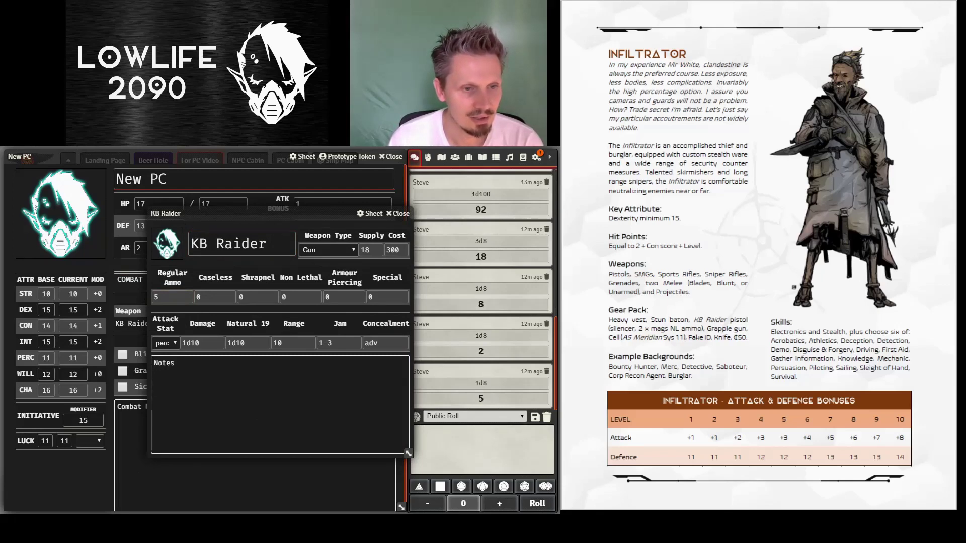
pyautogui.press('Right')
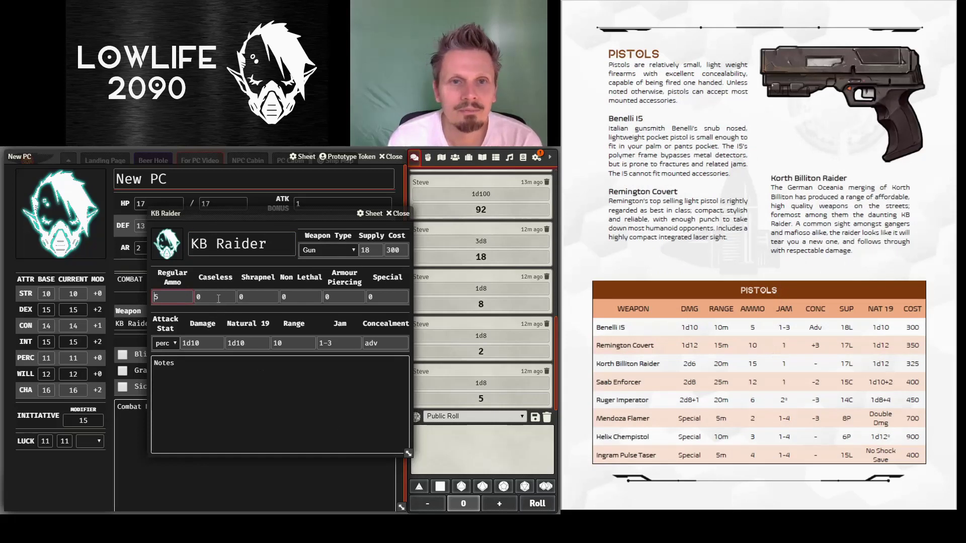
pyautogui.write('1')
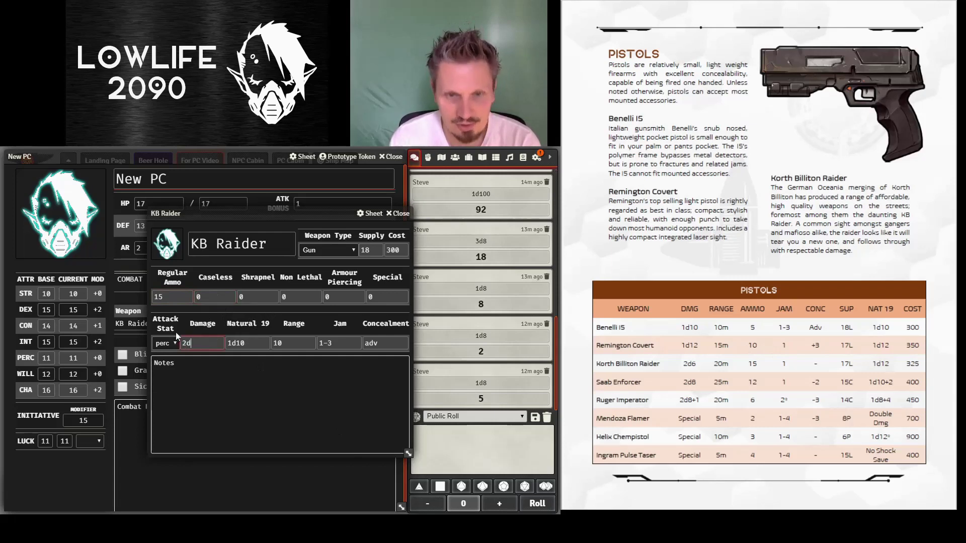
pyautogui.click(229, 343)
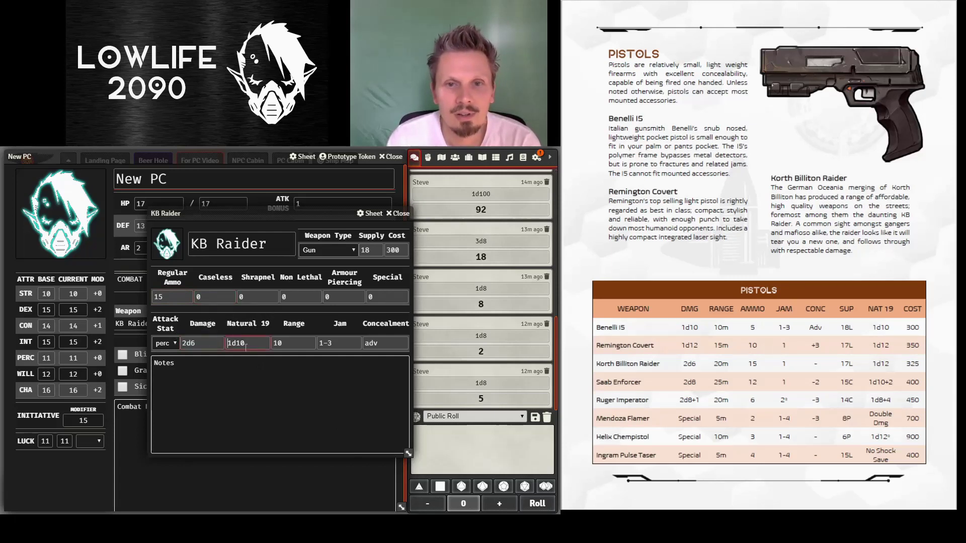
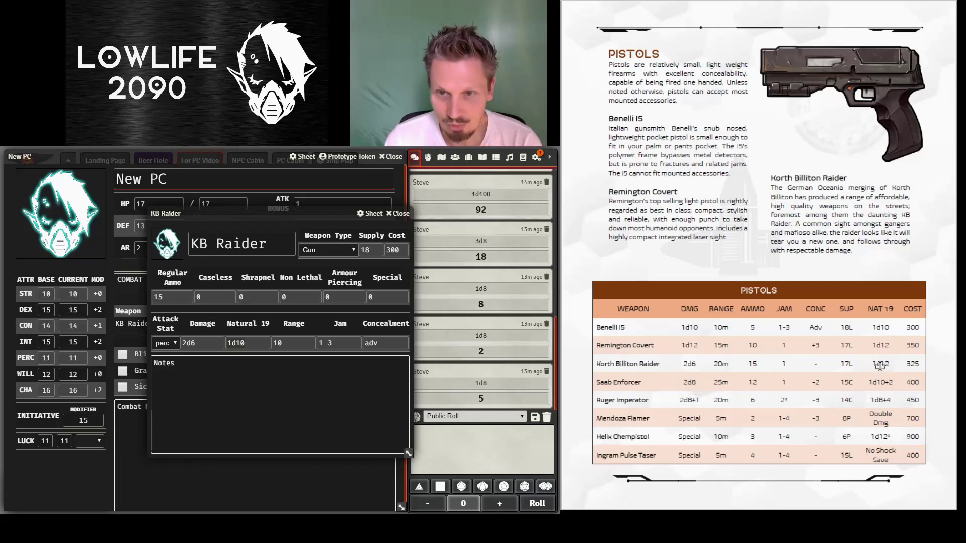
pyautogui.click(443, 513)
pyautogui.doubleClick(270, 345)
pyautogui.write('1d12')
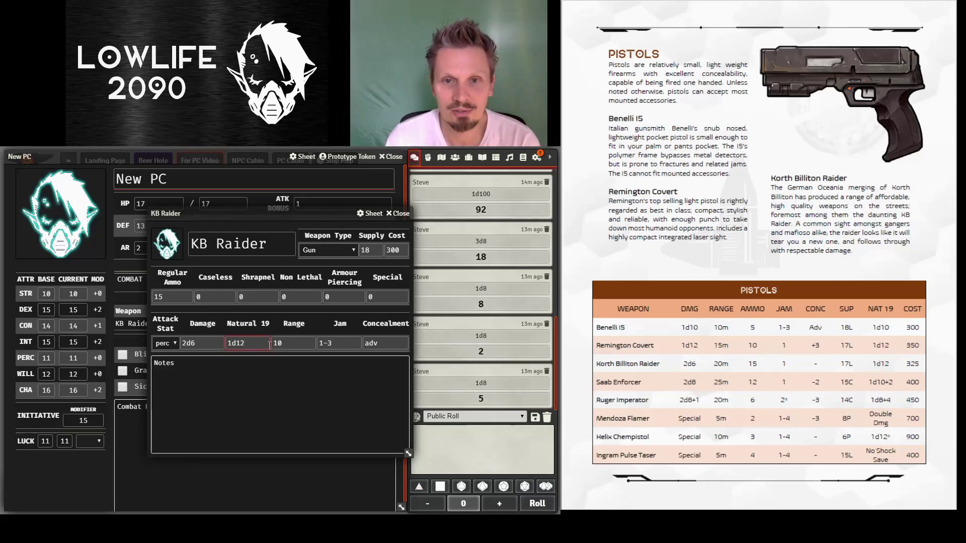
# - Set the KB Raider's range to 25 and jam to 1, and clear its concealment value
pyautogui.click(270, 343)
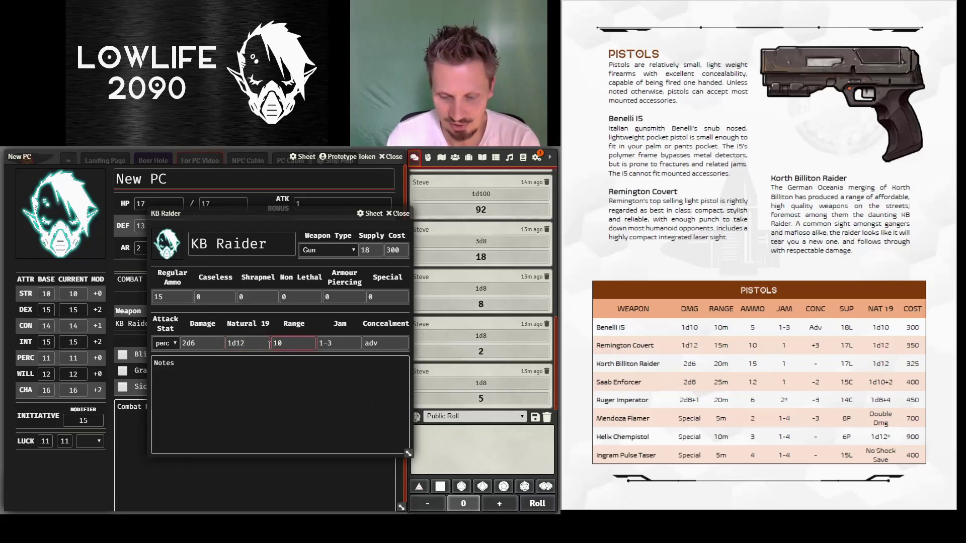
pyautogui.press('Delete')
pyautogui.press('Delete')
pyautogui.write('25')
pyautogui.press('Tab')
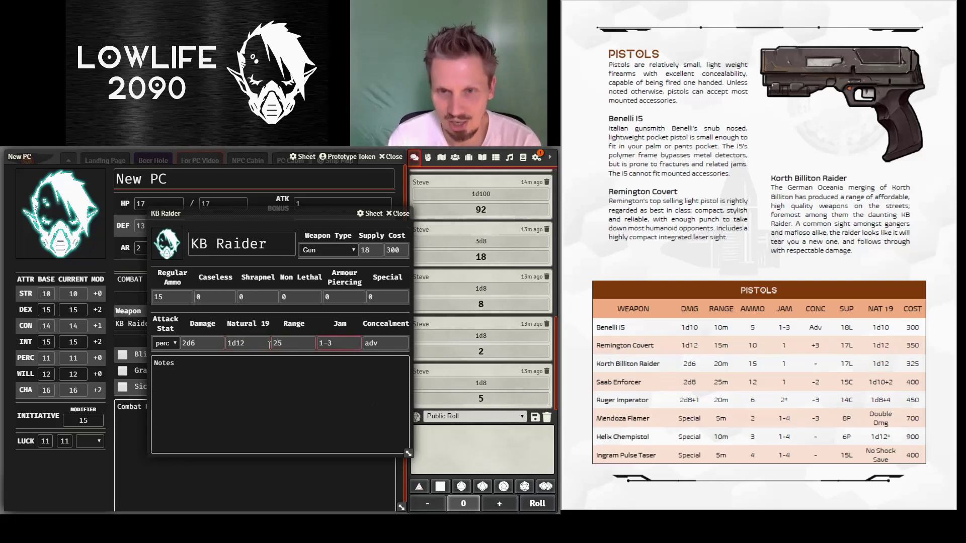
pyautogui.write('1')
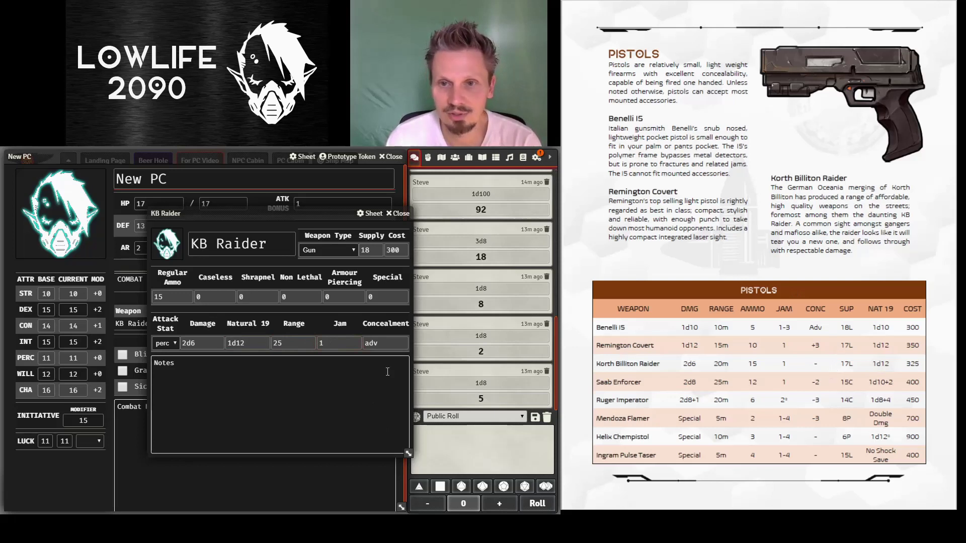
pyautogui.press('BackSpace')
pyautogui.press('BackSpace')
pyautogui.press('BackSpace')
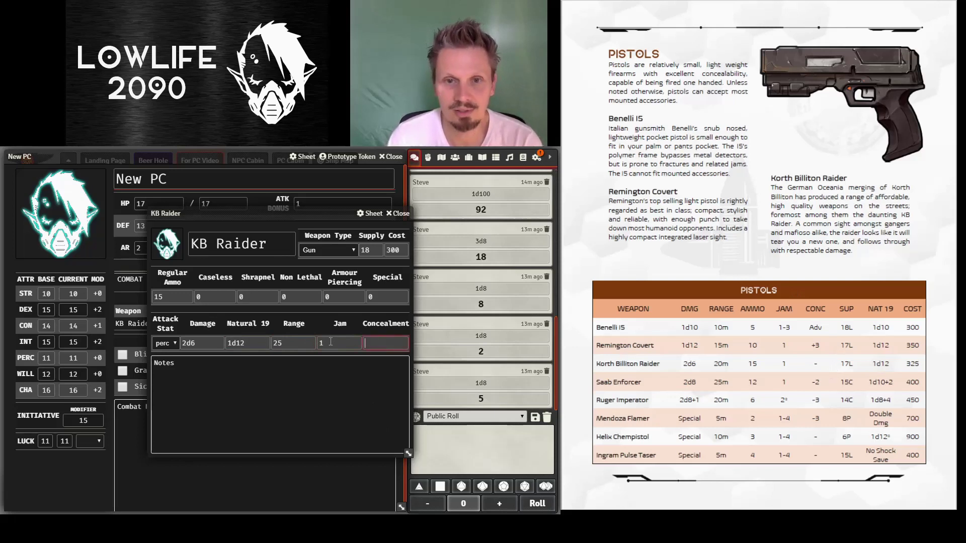
# - Check the gear pack's ammunition, replace the KB Raider's placeholder notes with "2 magazines reg ammo" and close the weapon
pyautogui.click(301, 376)
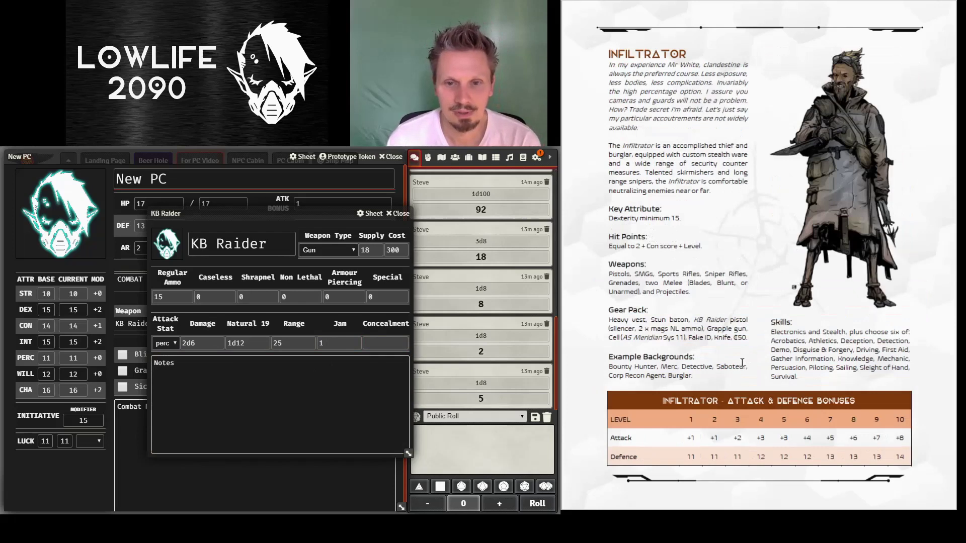
pyautogui.click(329, 515)
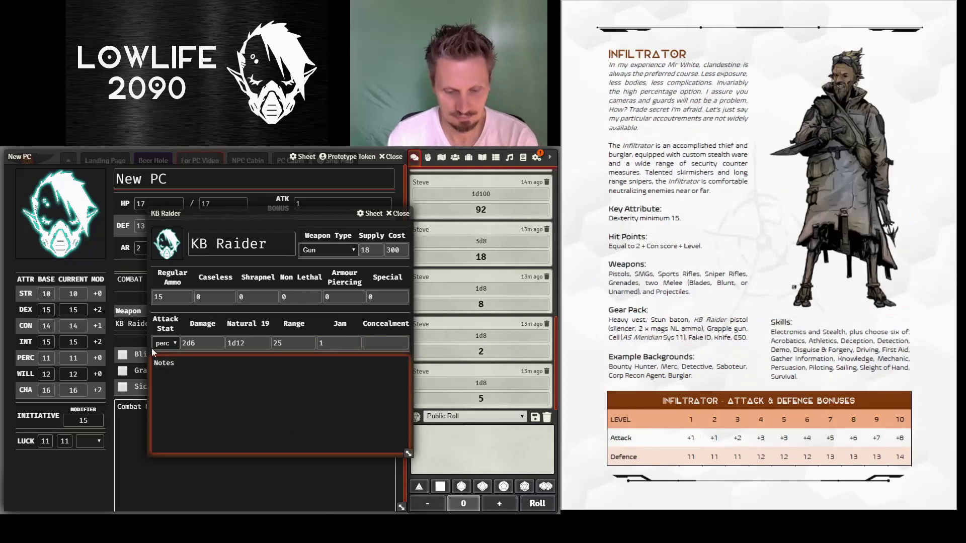
pyautogui.press('BackSpace')
pyautogui.press('BackSpace')
pyautogui.press('BackSpace')
pyautogui.press('BackSpace')
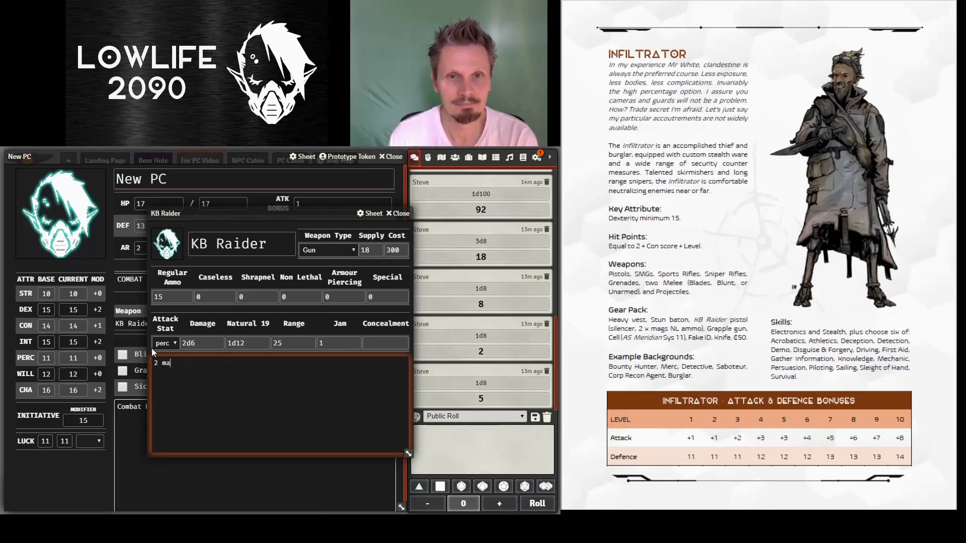
pyautogui.write('magazines reg ')
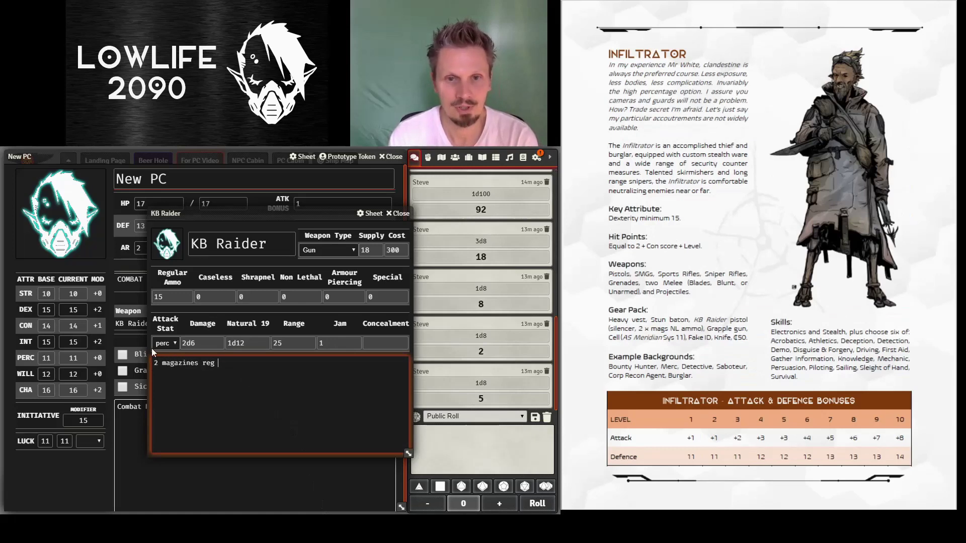
pyautogui.write('ammo')
pyautogui.hotkey('alt', 'Tab')
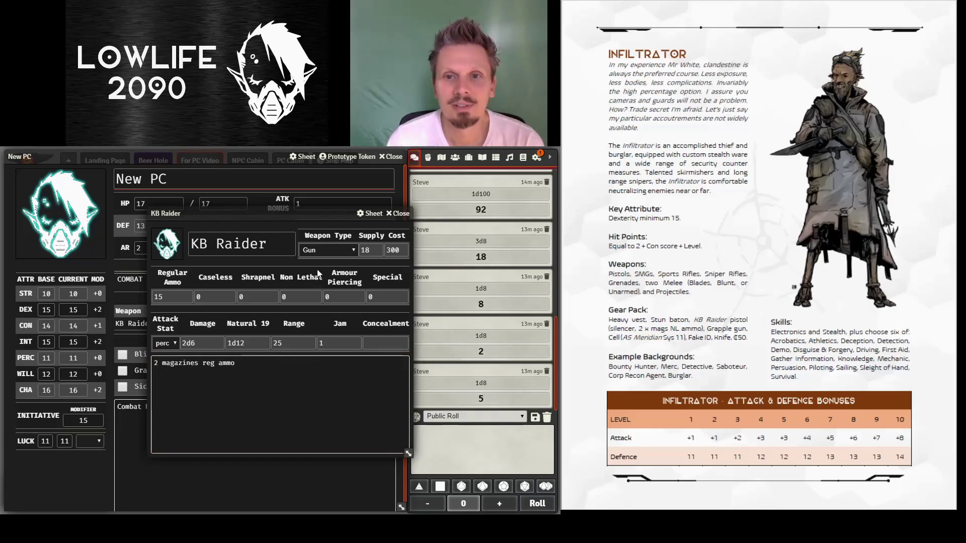
pyautogui.click(397, 213)
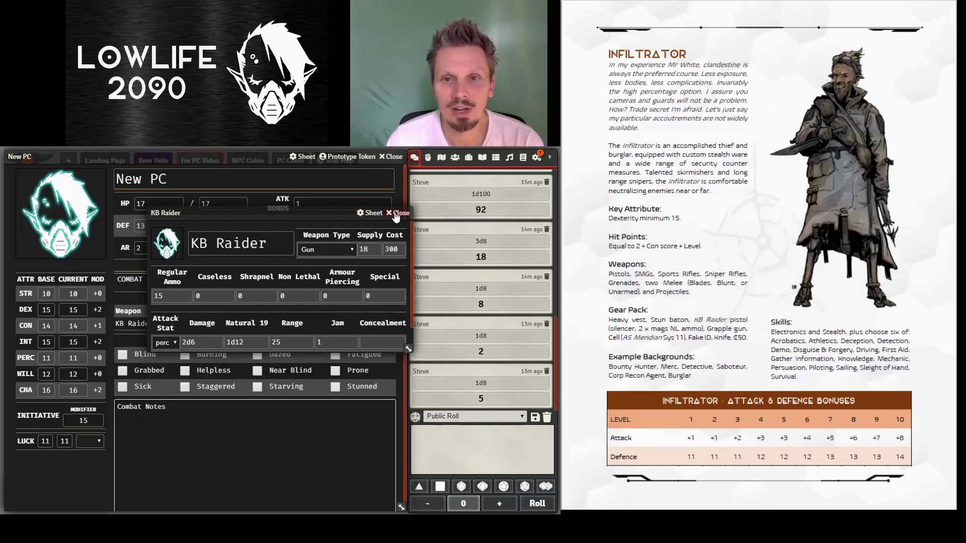
# - Add an item under the character's other gear, name it "Grapple Gun", set its gear type to Utility and close it
pyautogui.click(302, 280)
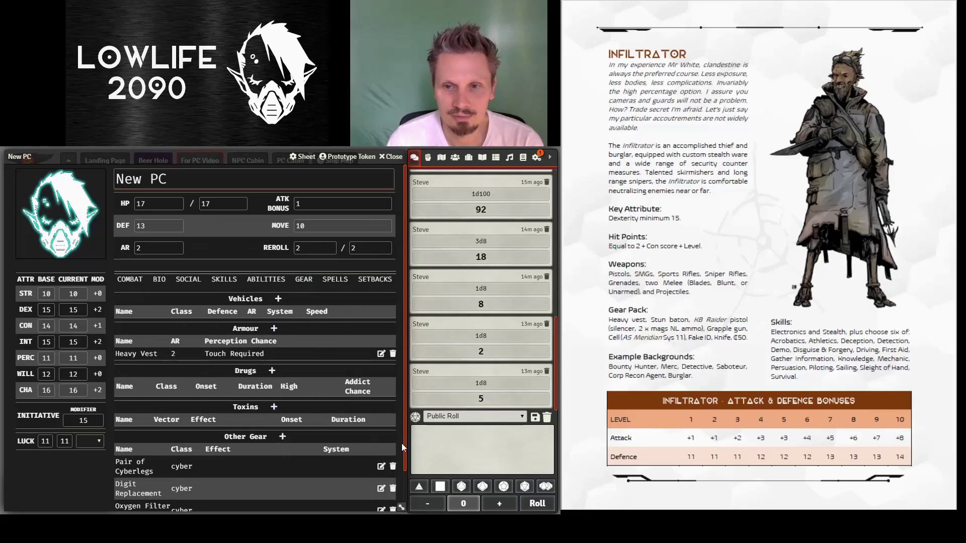
pyautogui.scroll(-2, 400, 458)
pyautogui.click(380, 483)
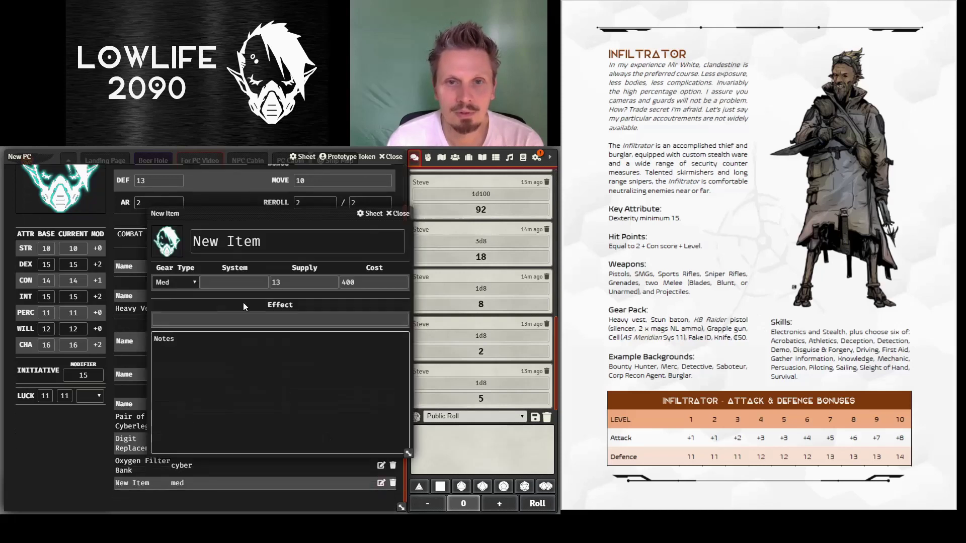
pyautogui.moveTo(269, 241); pyautogui.dragTo(150, 240)
pyautogui.write('Grappl')
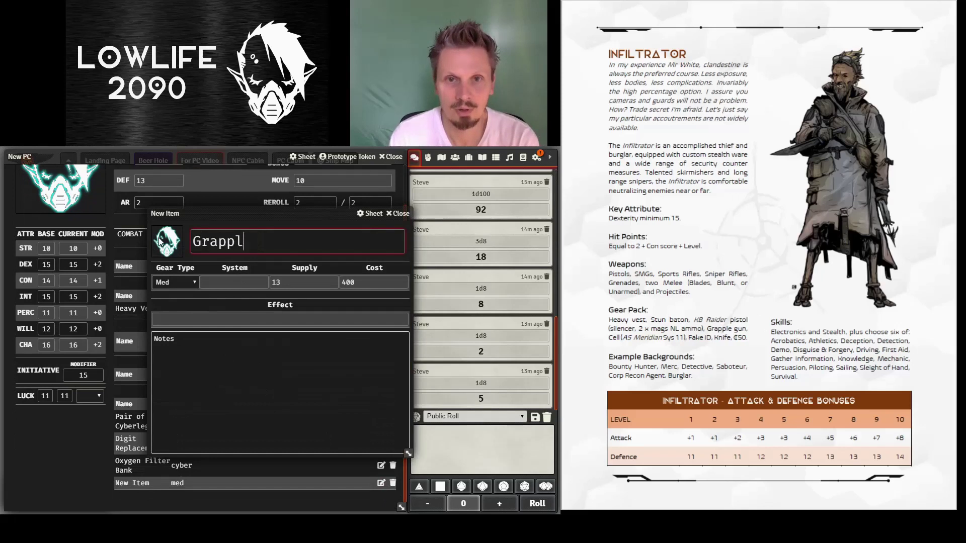
pyautogui.write('e Gun')
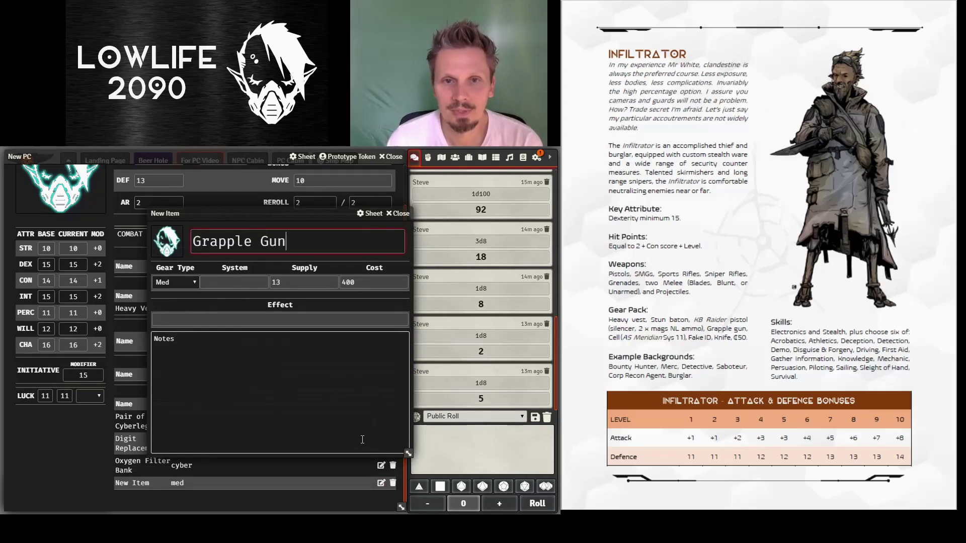
pyautogui.click(362, 440)
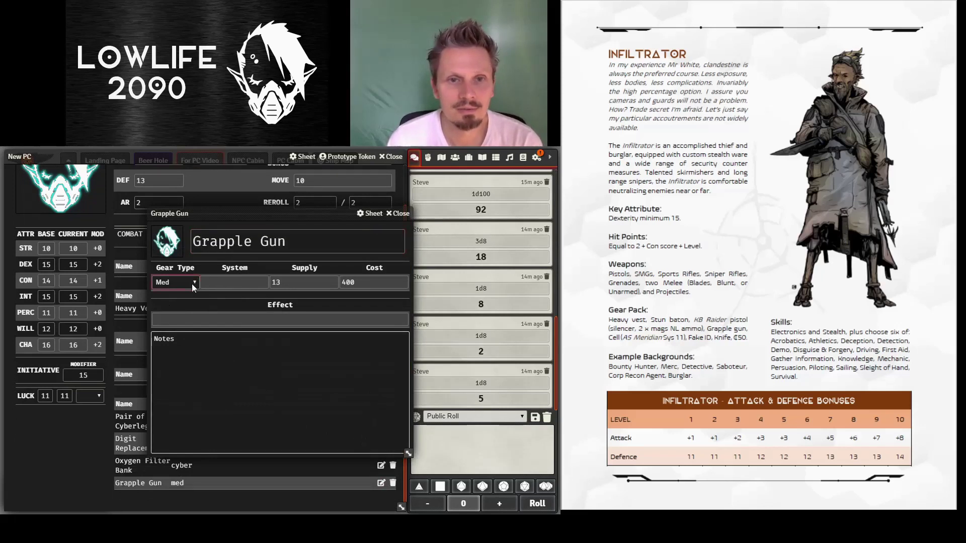
pyautogui.click(178, 381)
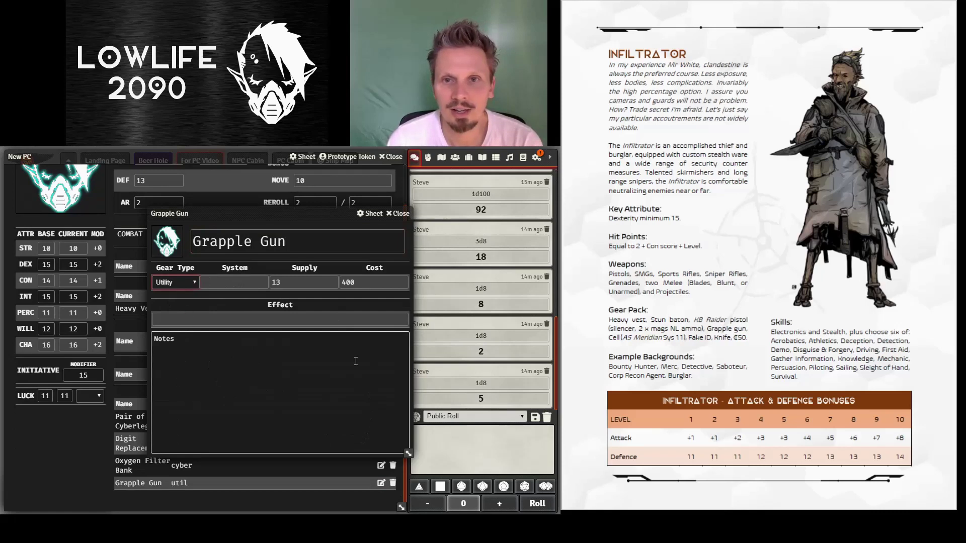
pyautogui.click(400, 213)
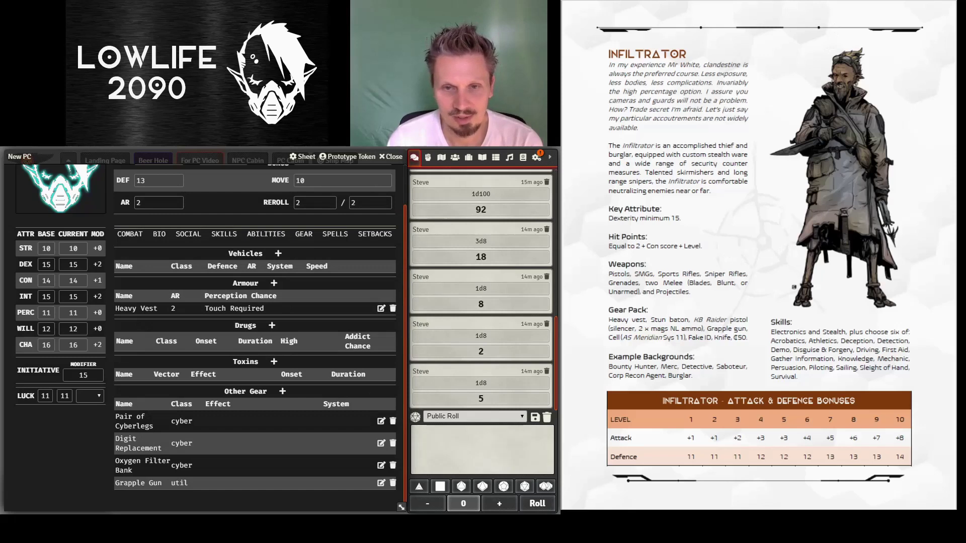
# - Add another item under the character's other gear and name it "Cell"
pyautogui.click(283, 392)
pyautogui.scroll(-1, 311, 447)
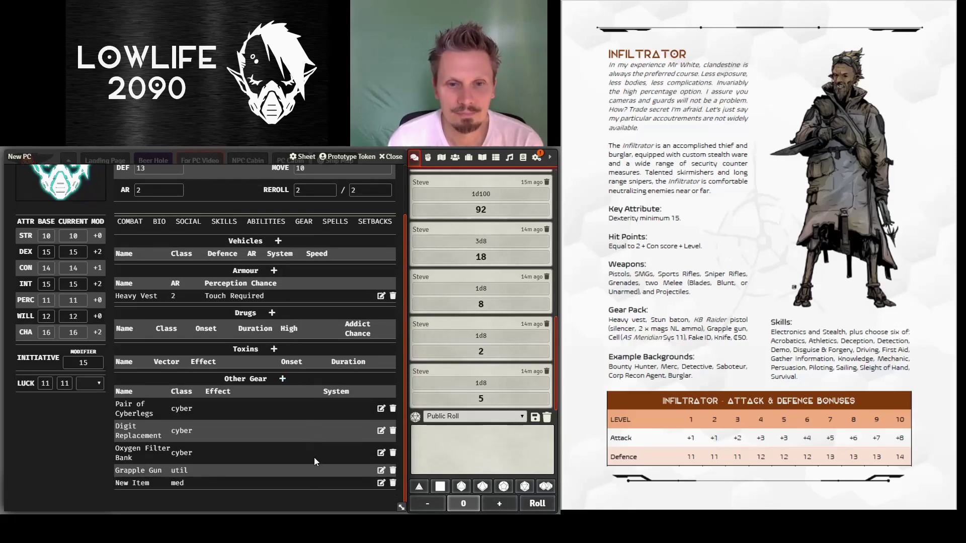
pyautogui.click(381, 483)
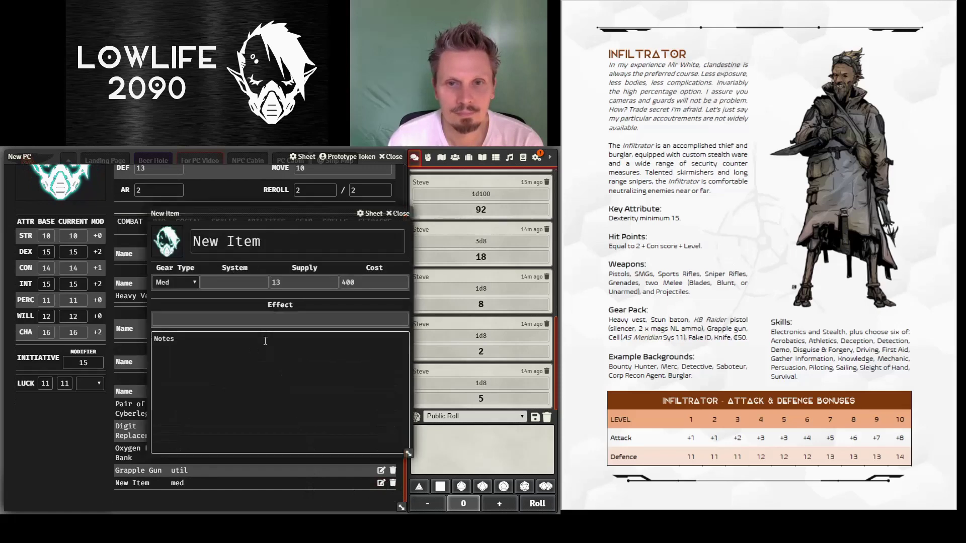
pyautogui.tripleClick(214, 241)
pyautogui.write('cell')
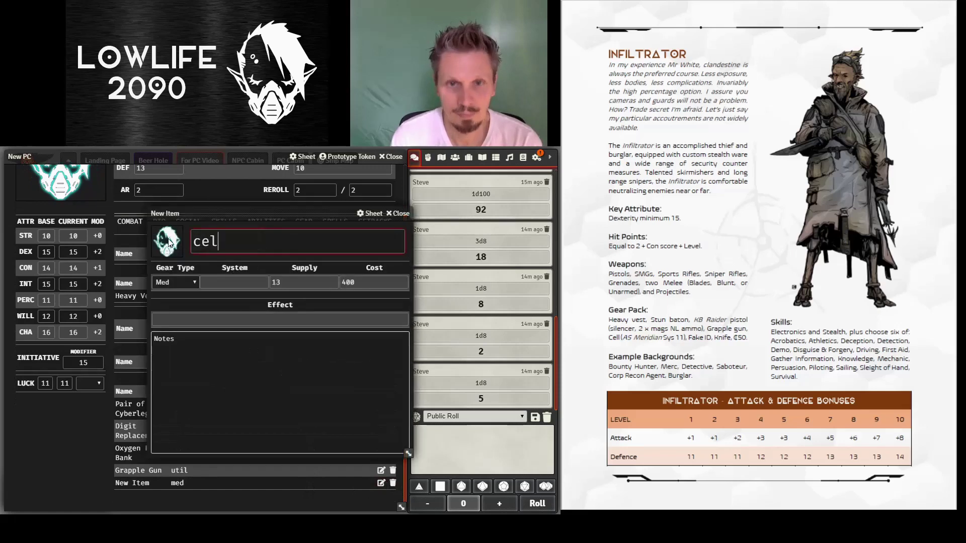
pyautogui.press('BackSpace')
pyautogui.press('BackSpace')
pyautogui.press('BackSpace')
pyautogui.press('BackSpace')
pyautogui.press('BackSpace')
pyautogui.write('cell')
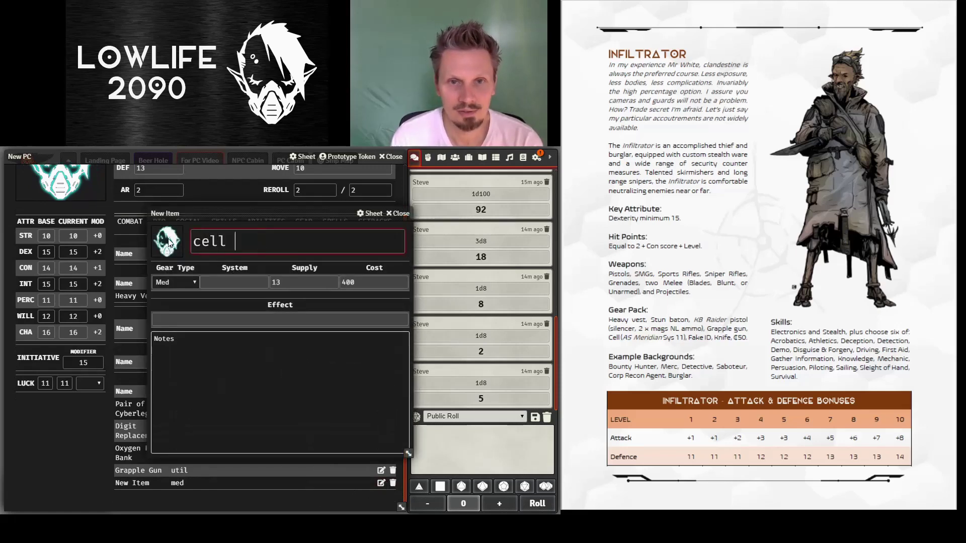
pyautogui.press('BackSpace')
pyautogui.press('BackSpace')
pyautogui.press('BackSpace')
pyautogui.press('BackSpace')
pyautogui.press('BackSpace')
pyautogui.write('Cell')
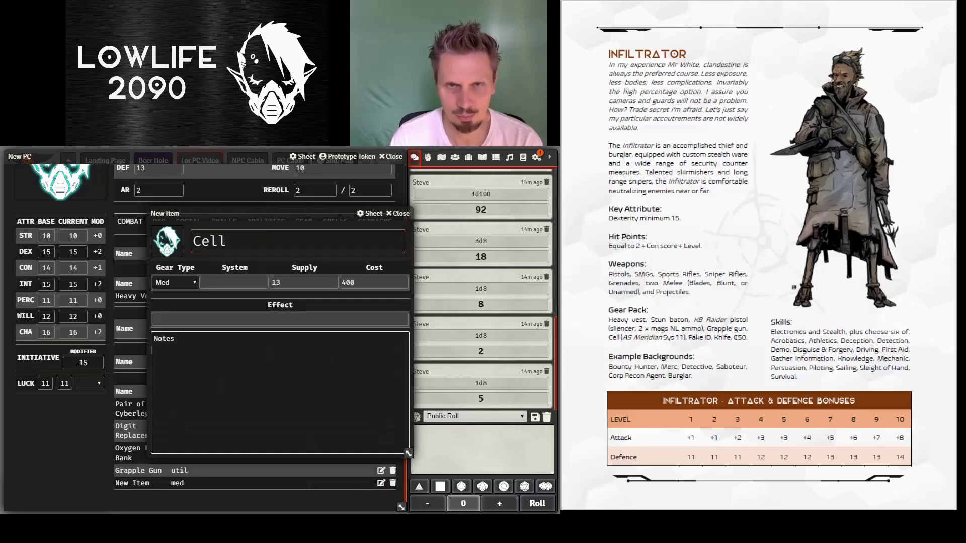
pyautogui.click(572, 57)
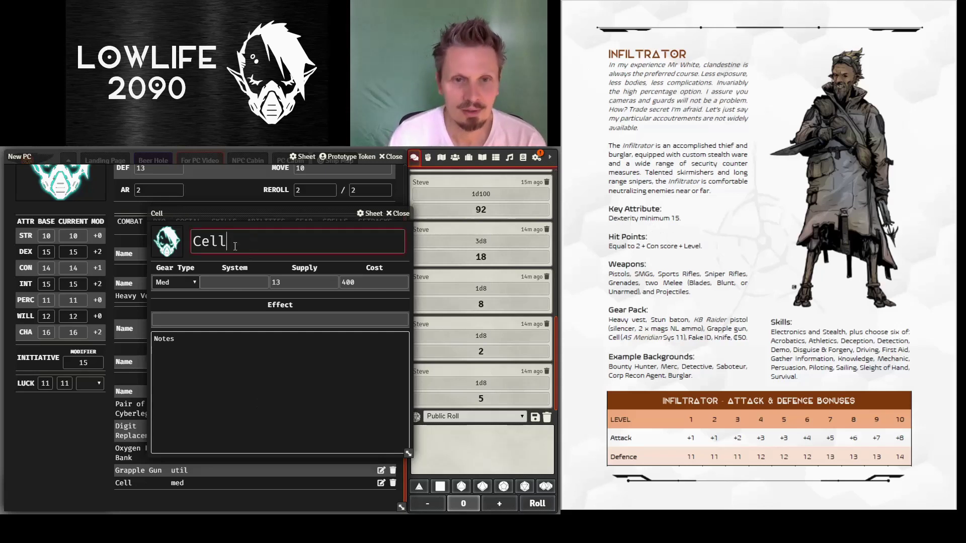
# - Replace the Cell's placeholder notes with "Apple Sung Meridian Sys 11"
pyautogui.click(229, 337)
pyautogui.write('Apple ')
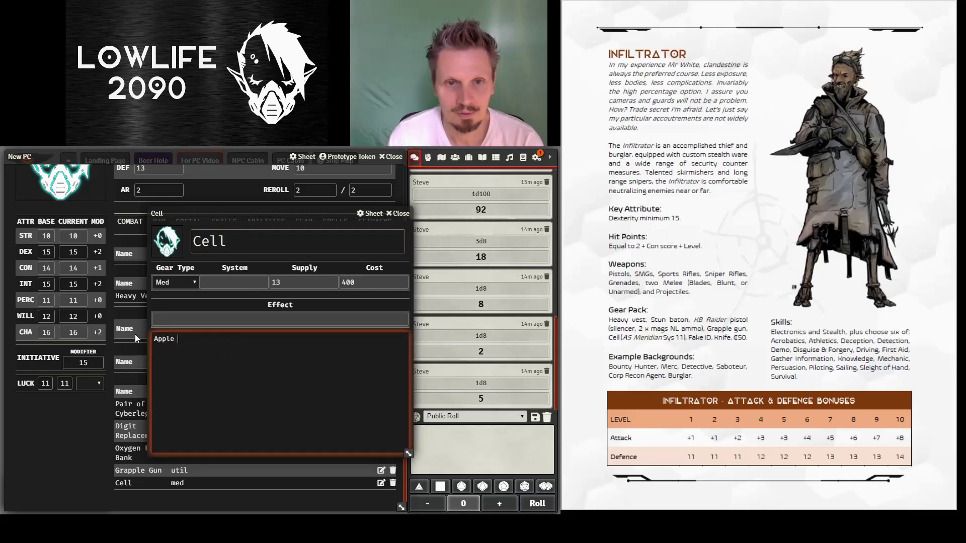
pyautogui.write('Sung Mer')
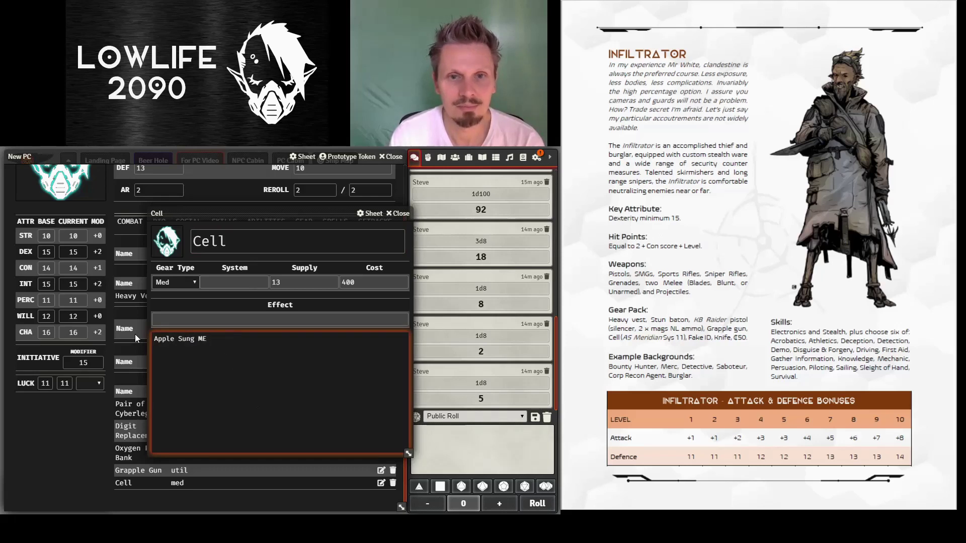
pyautogui.write('idian Sys ')
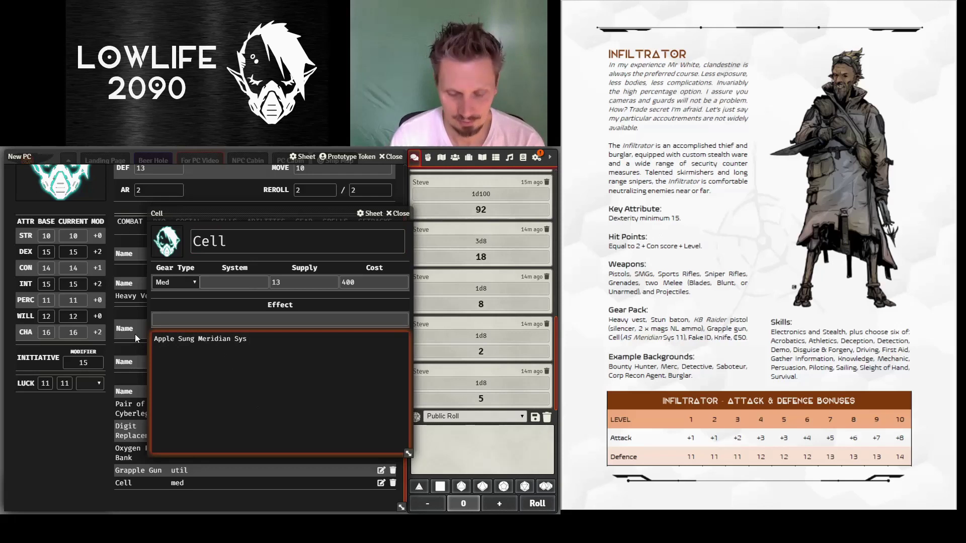
pyautogui.write('11')
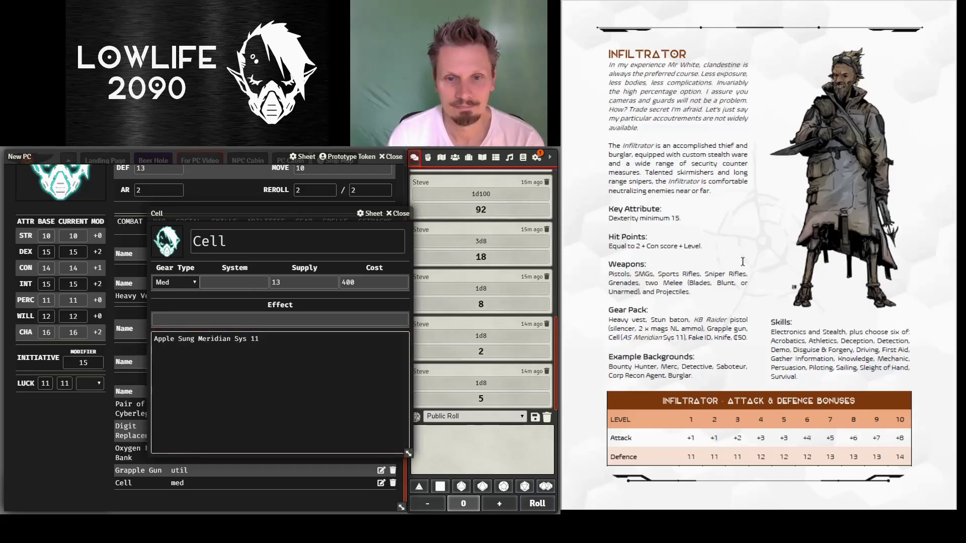
# - Set the Cell's system to 11 and its gear type to Comms, and close the item
pyautogui.click(251, 280)
pyautogui.write('11')
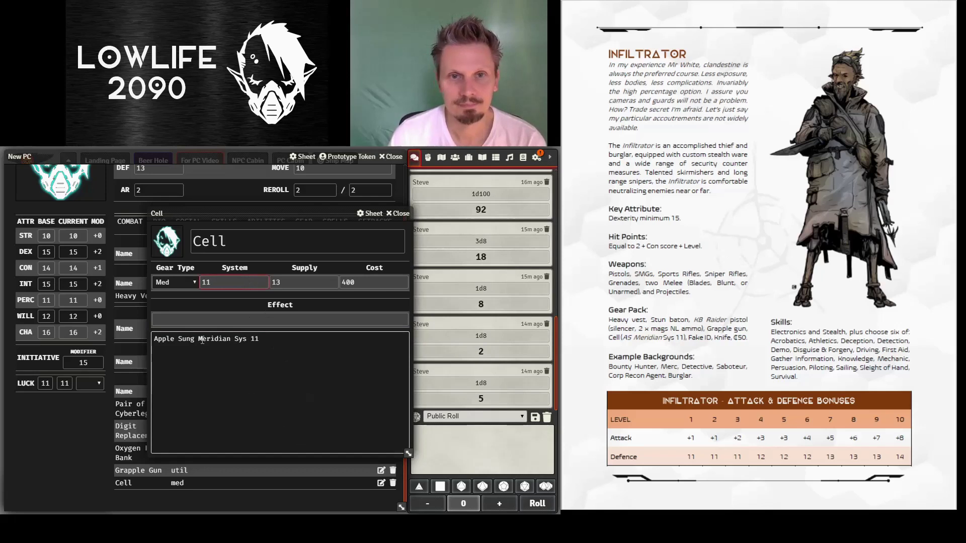
pyautogui.click(194, 285)
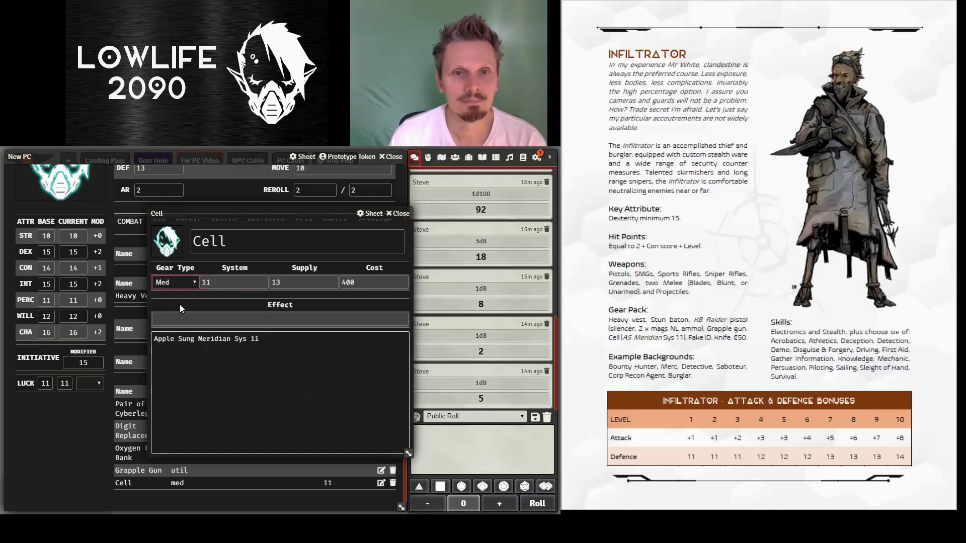
pyautogui.click(174, 361)
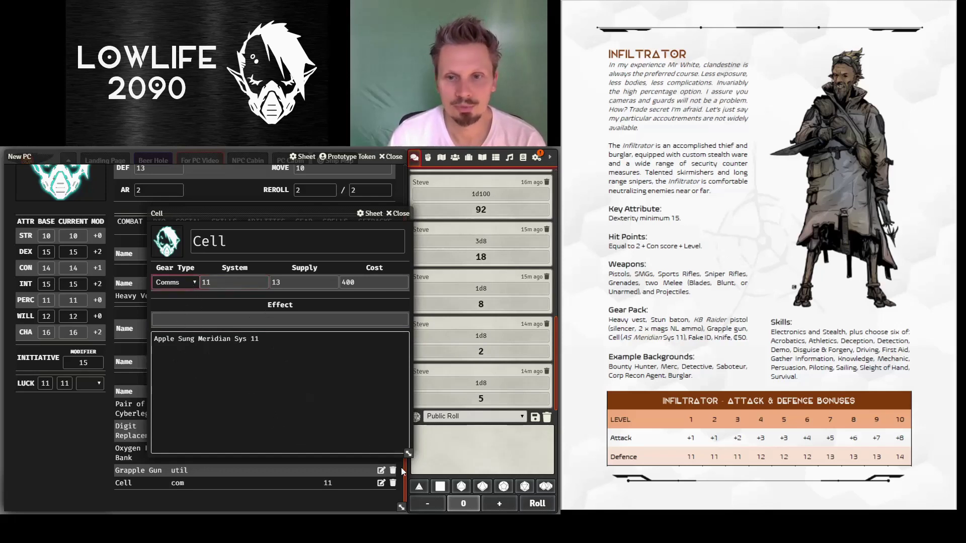
pyautogui.click(397, 213)
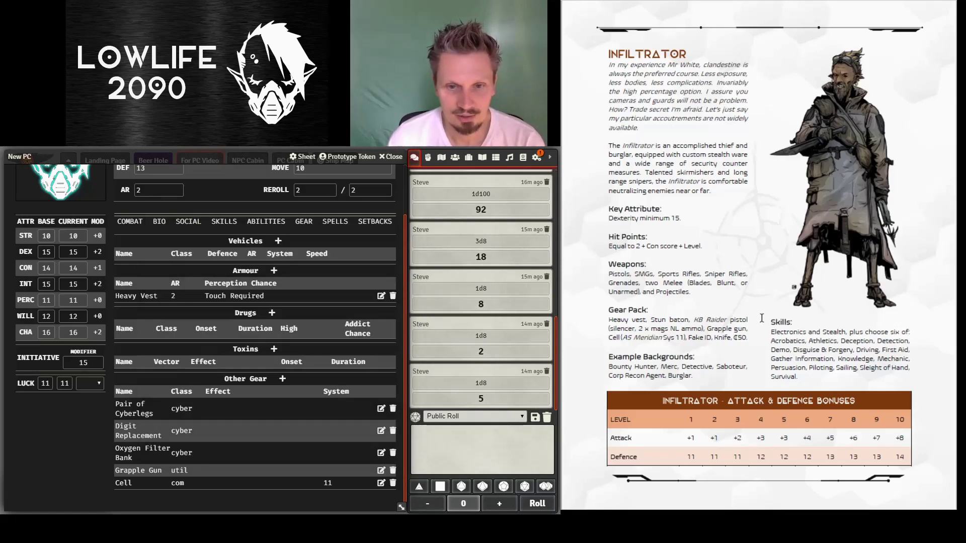
# - Add an item under the character's other gear, name it "Fake ID" and set its gear type to Misc
pyautogui.click(283, 380)
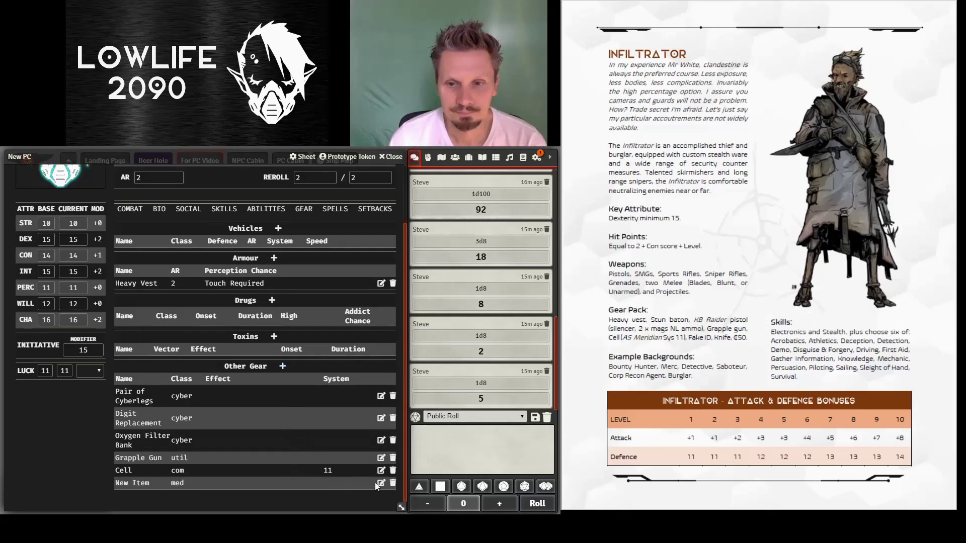
pyautogui.click(380, 483)
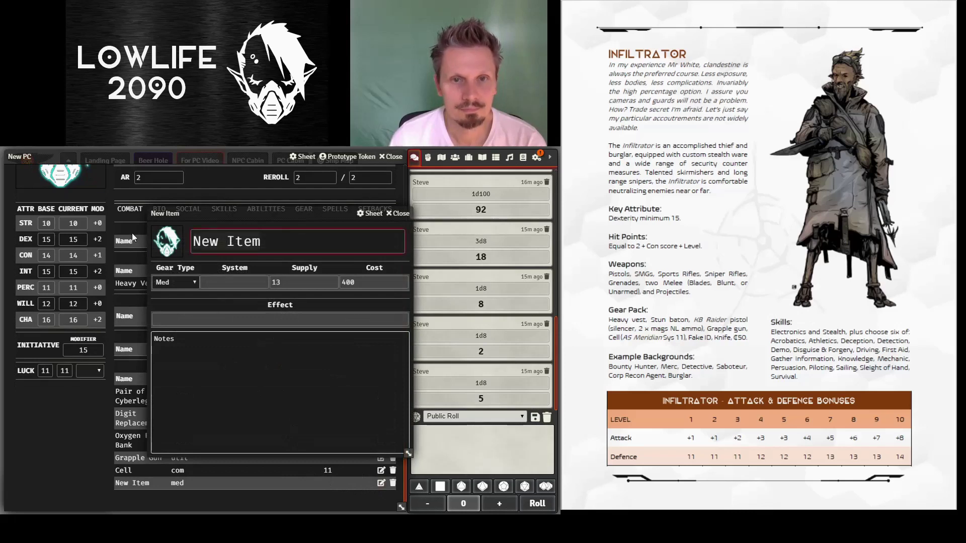
pyautogui.write('fake')
pyautogui.press('BackSpace')
pyautogui.press('BackSpace')
pyautogui.press('BackSpace')
pyautogui.press('BackSpace')
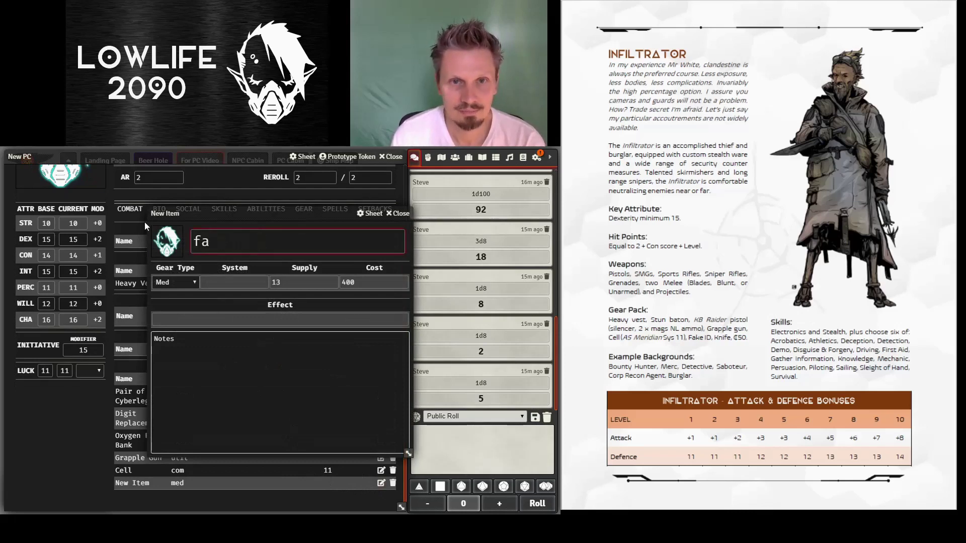
pyautogui.write('Fake ID')
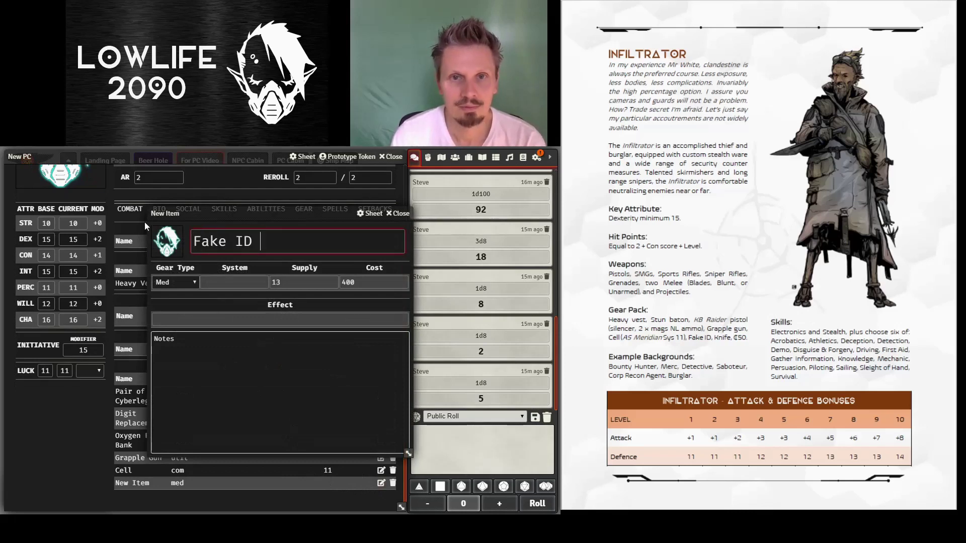
pyautogui.press('Tab')
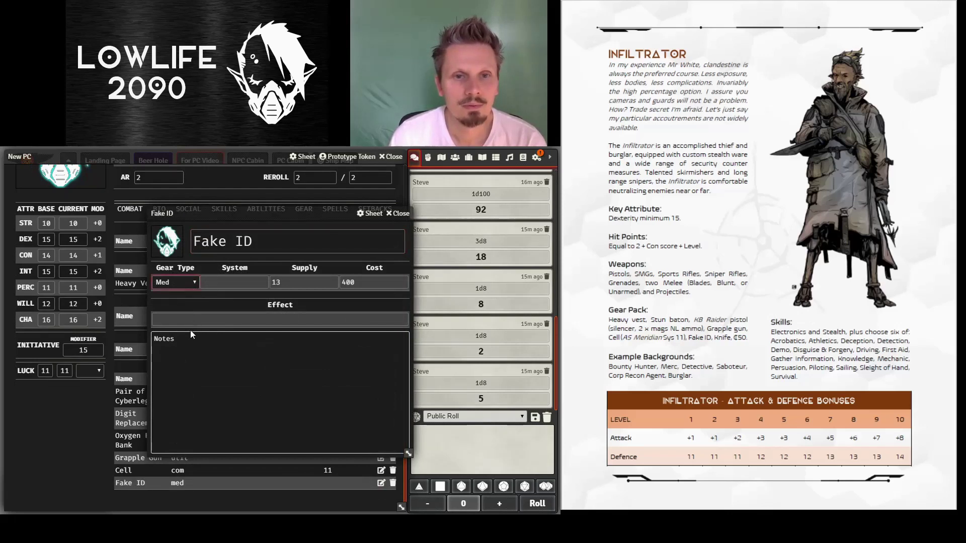
pyautogui.press('Down')
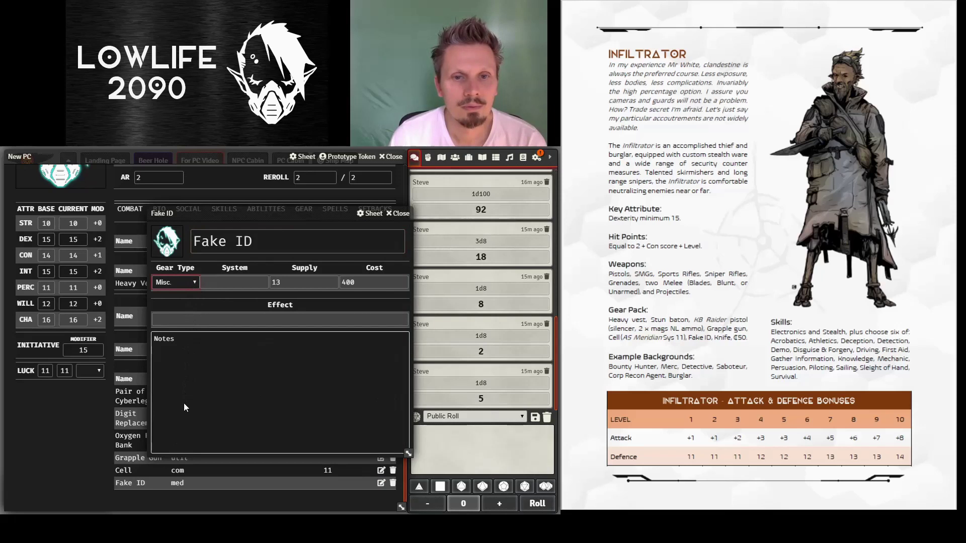
pyautogui.press('Tab')
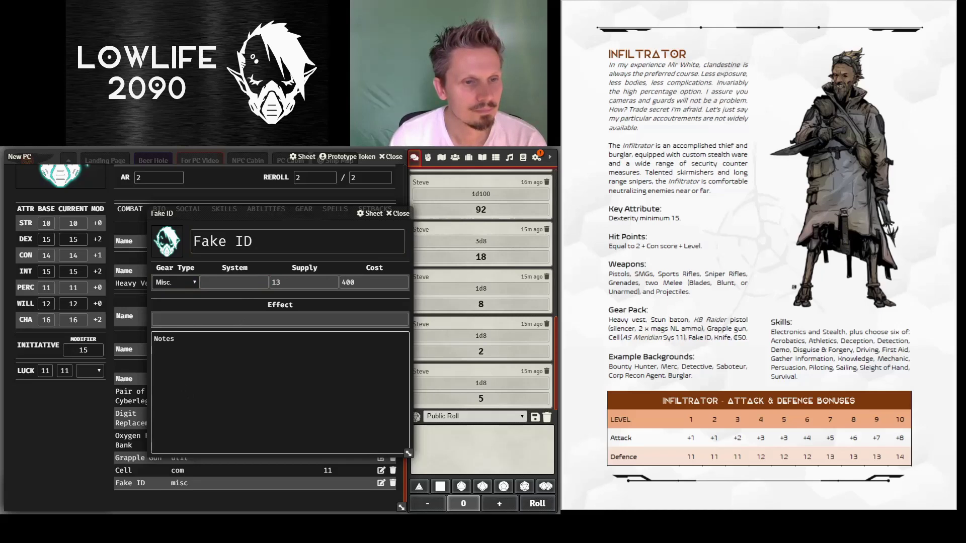
# - Copy the Fake ID description from the rulebook's Utility Gear table into the item's notes, replacing the placeholder text
pyautogui.scroll(-5, 720, 302)
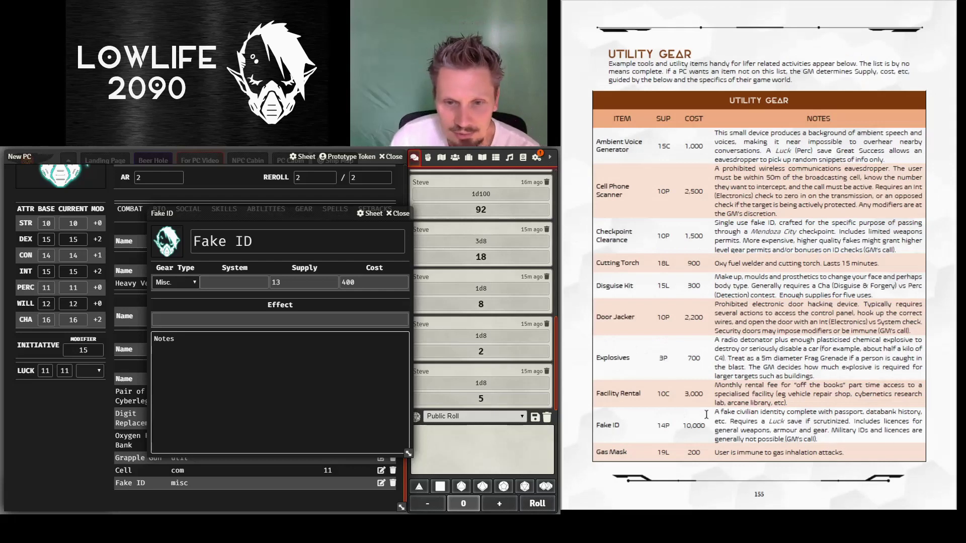
pyautogui.moveTo(714, 412); pyautogui.dragTo(828, 445)
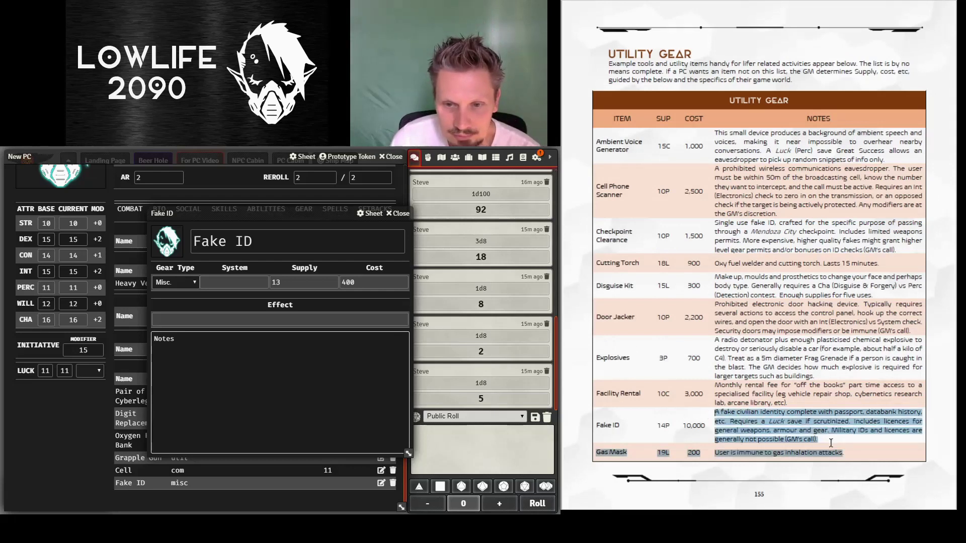
pyautogui.click(822, 441)
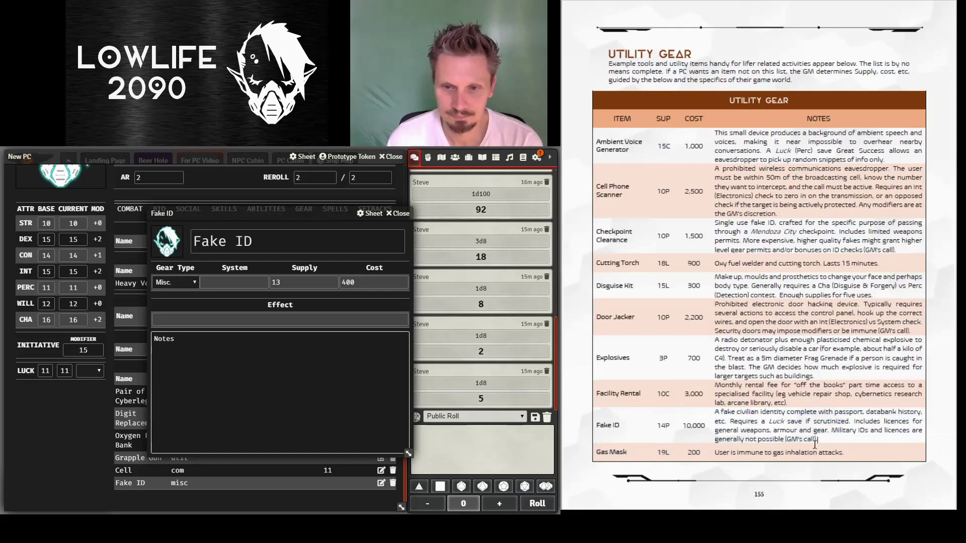
pyautogui.moveTo(715, 412); pyautogui.dragTo(822, 438)
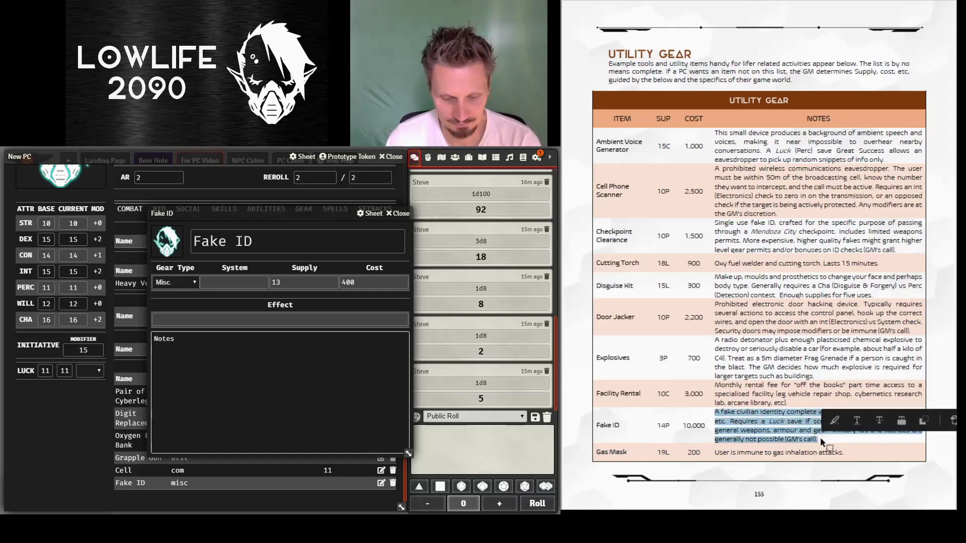
pyautogui.hotkey('ctrl', 'c')
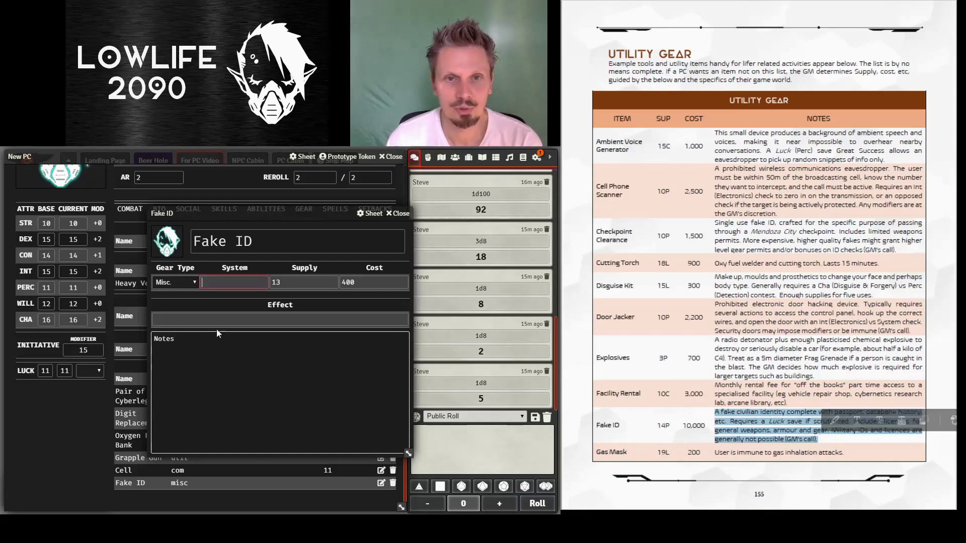
pyautogui.click(201, 347)
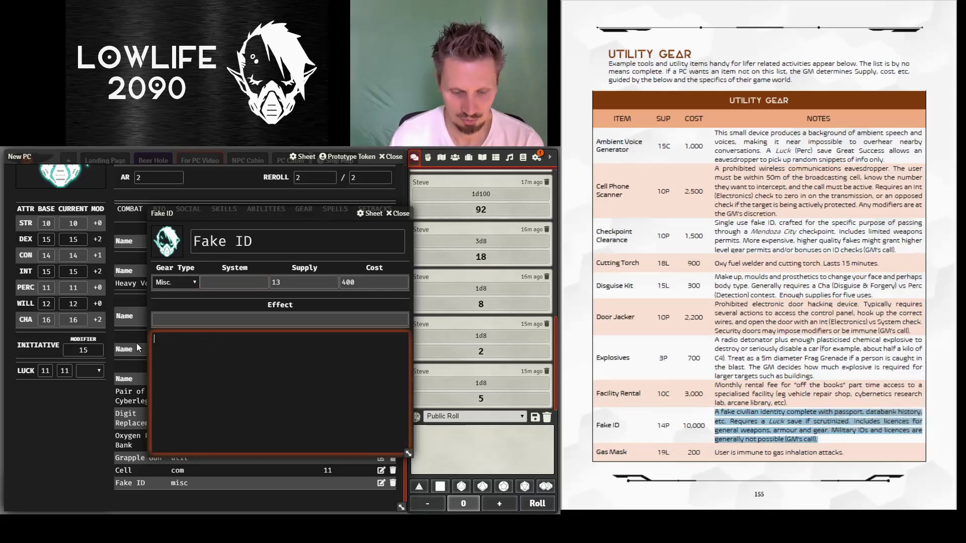
pyautogui.hotkey('ctrl', 'v')
# - Remove the stray line breaks from the Fake ID's pasted notes so the text runs continuously, and close the item
pyautogui.click(219, 347)
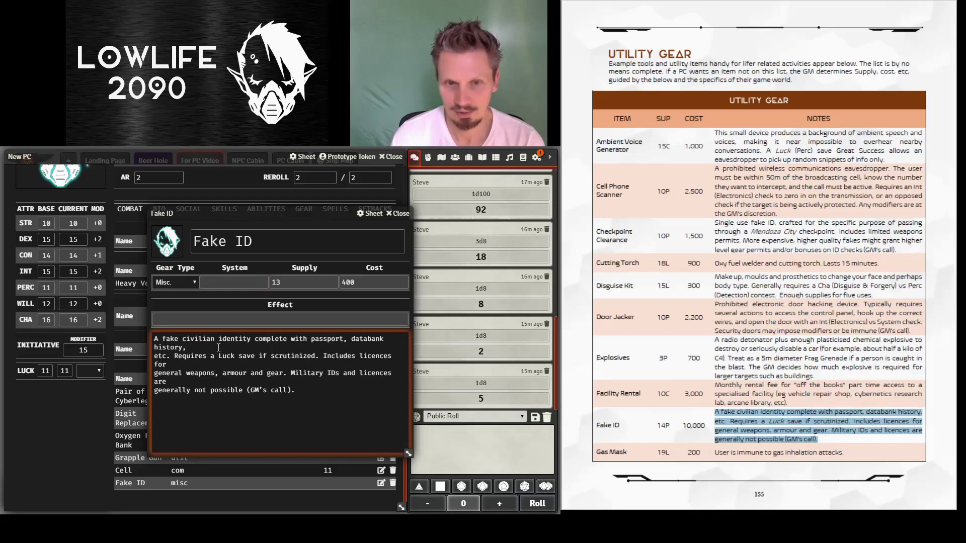
pyautogui.press('Delete')
pyautogui.press('Delete')
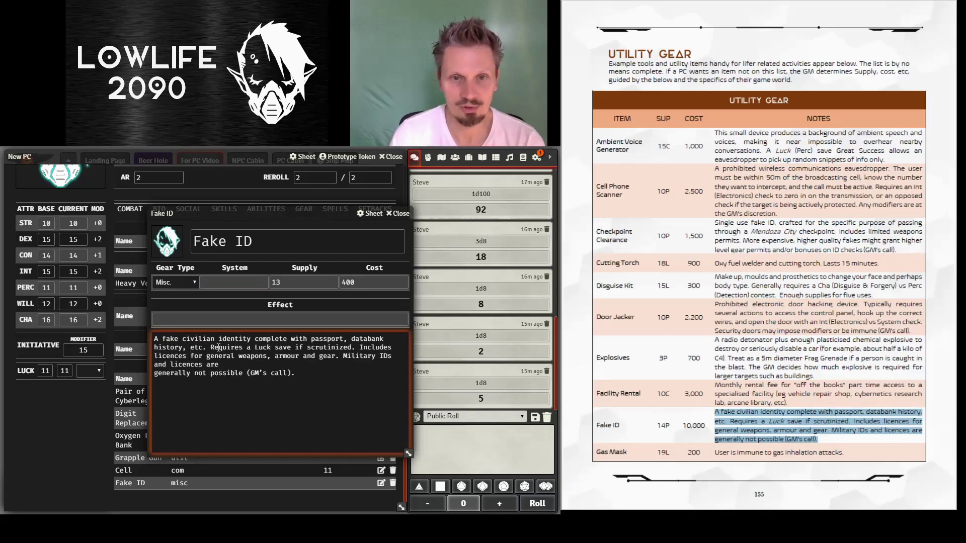
pyautogui.press('Down')
pyautogui.press('End')
pyautogui.press('Delete')
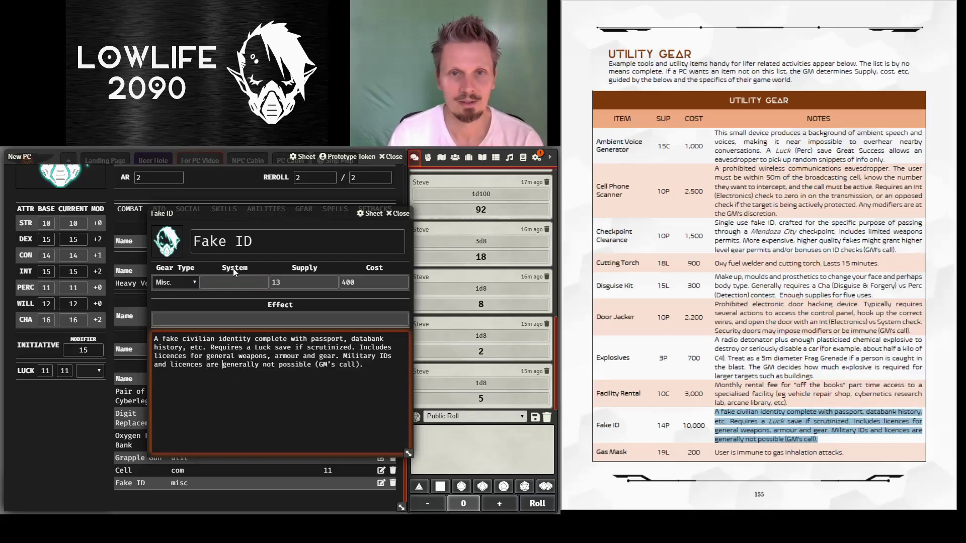
pyautogui.click(227, 366)
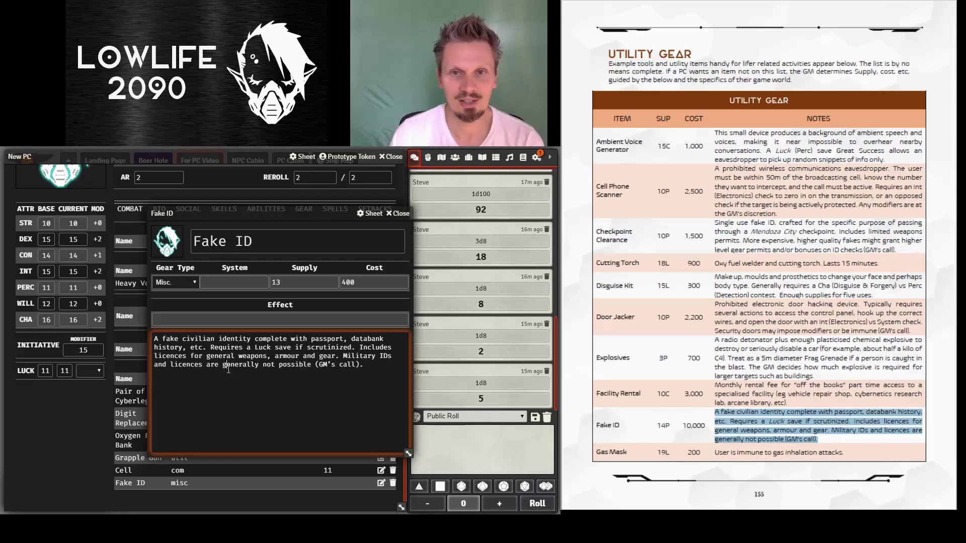
pyautogui.click(397, 214)
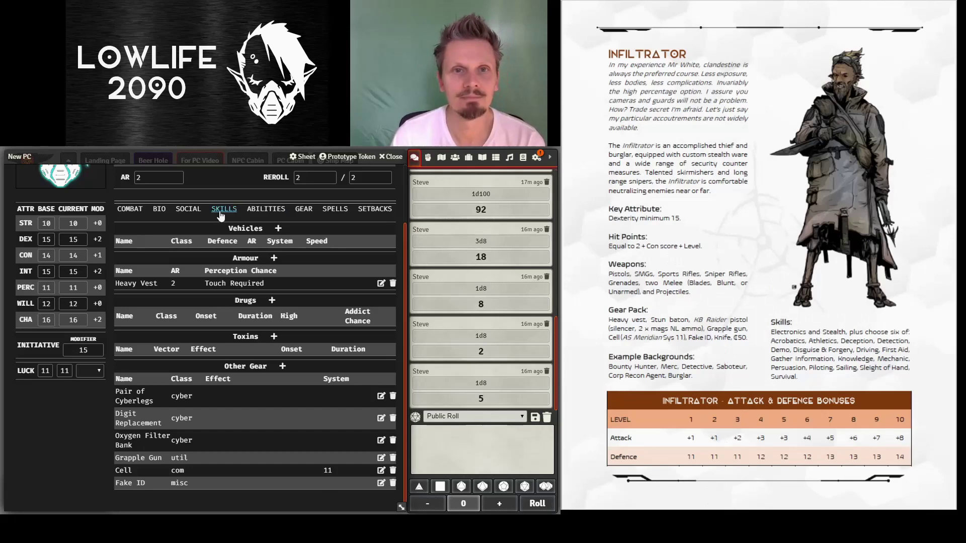
# - Add a weapon to the character's combat section, name it "Knife" and set its weapon type to Melee
pyautogui.click(131, 210)
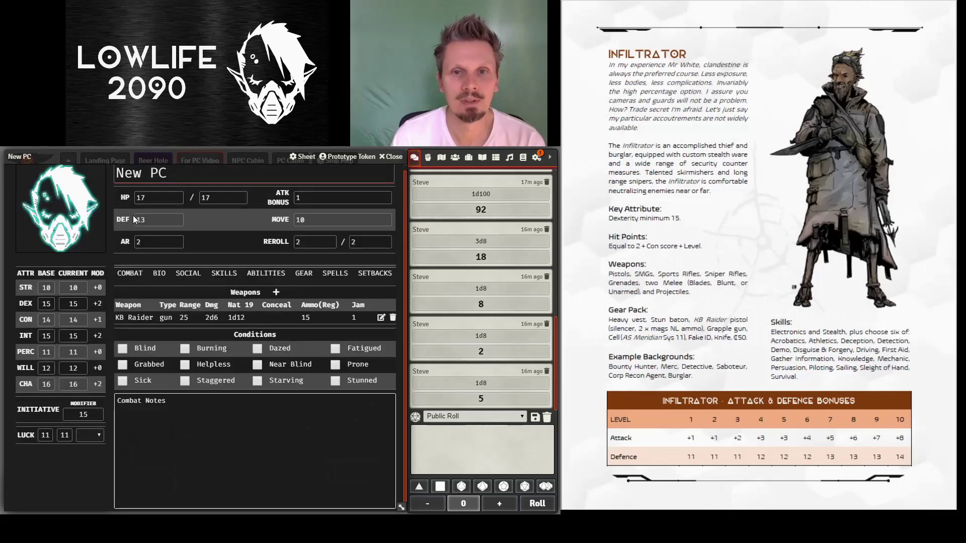
pyautogui.click(276, 293)
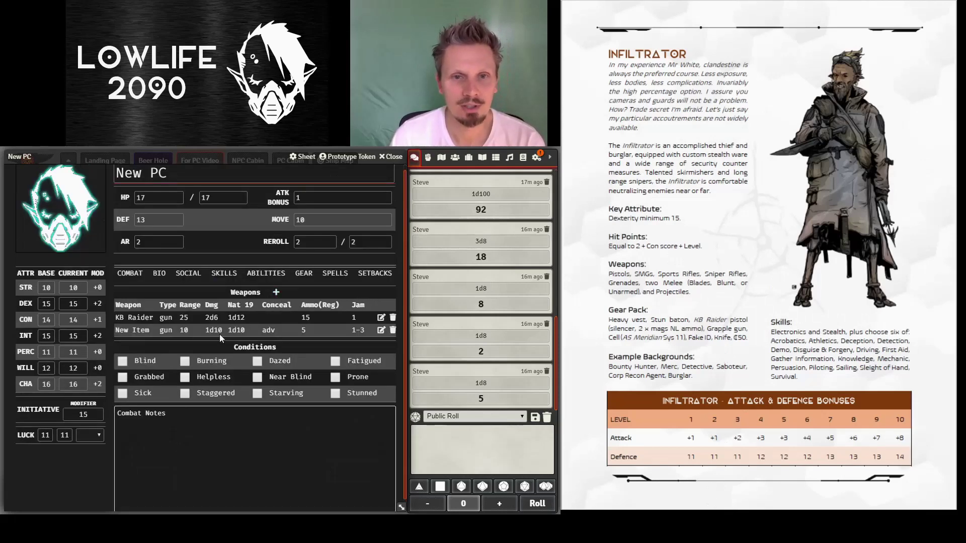
pyautogui.click(380, 331)
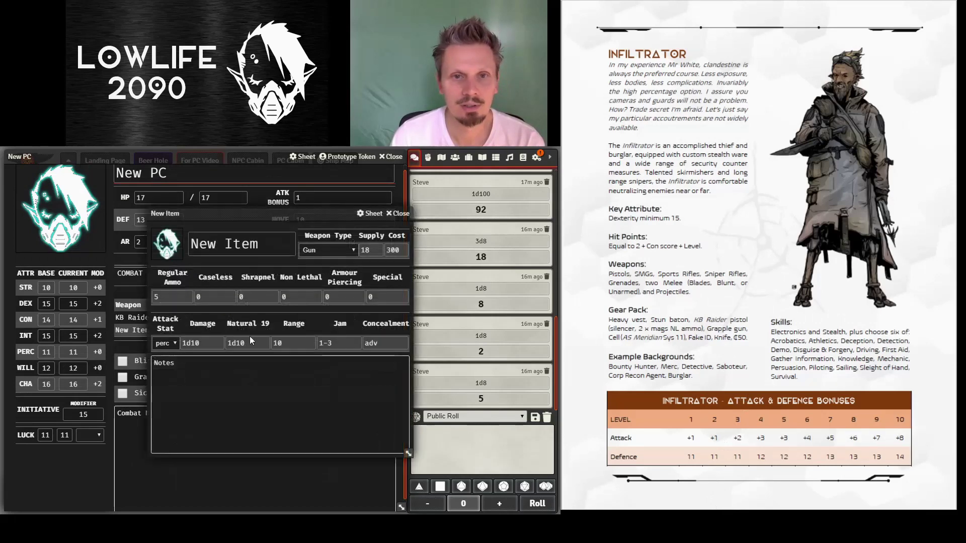
pyautogui.click(240, 245)
pyautogui.hotkey('ctrl', 'a')
pyautogui.write('Knife')
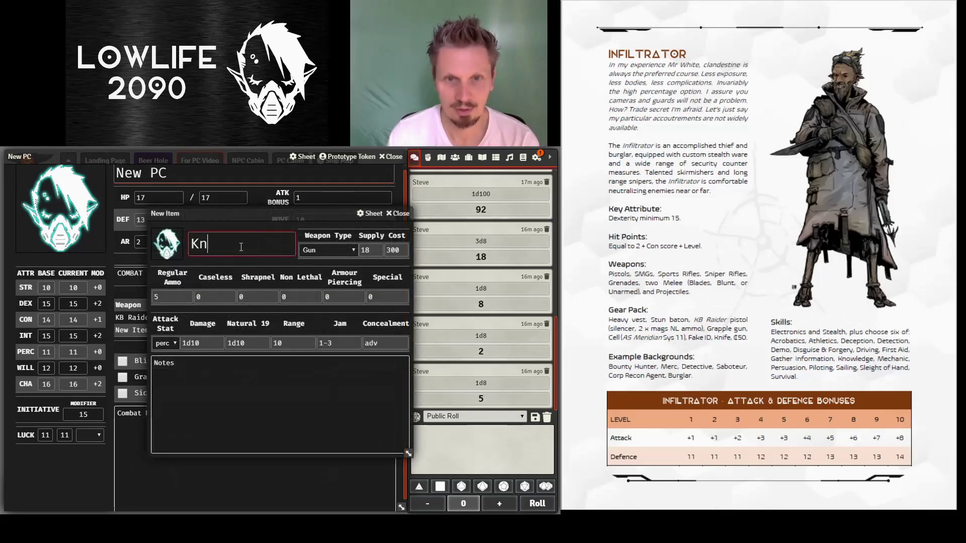
pyautogui.click(352, 251)
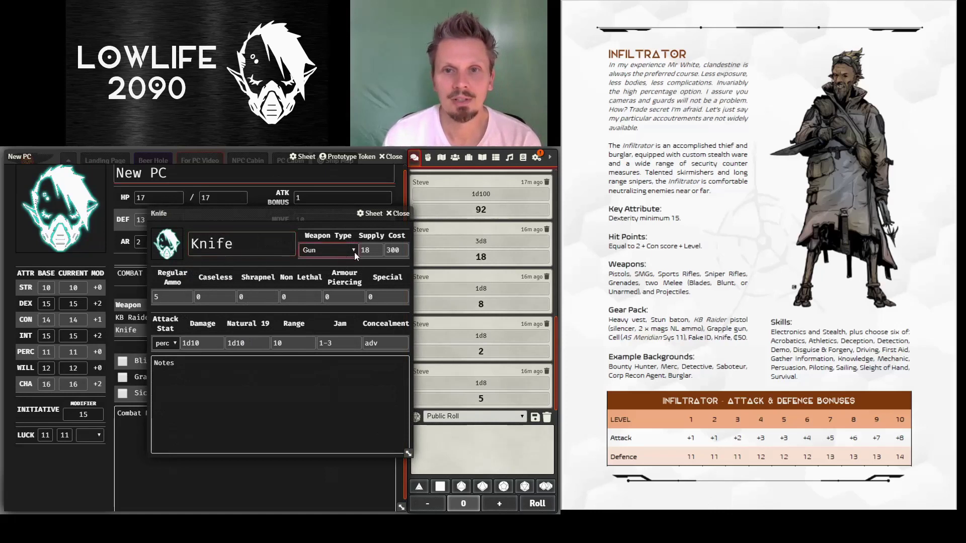
pyautogui.click(340, 283)
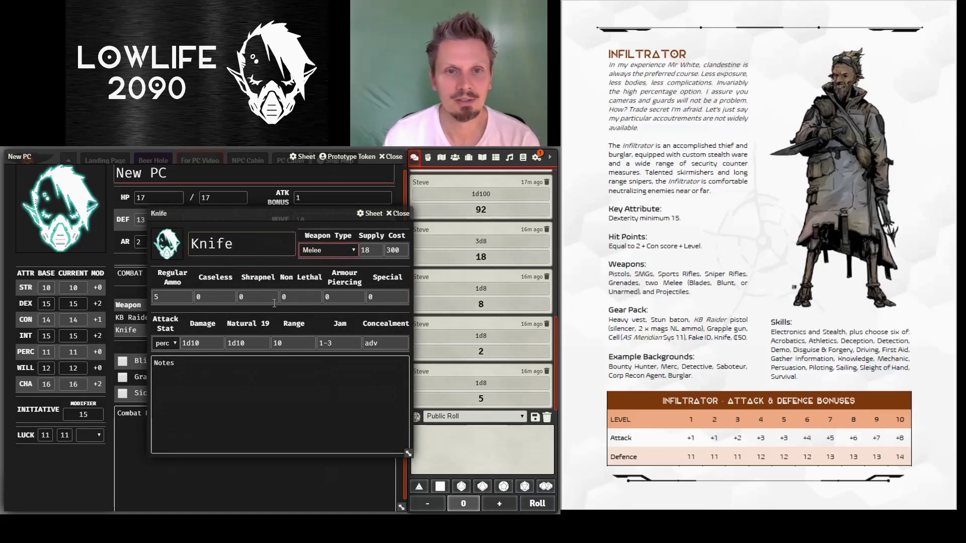
# - Find the knife in the rulebook's Melee Weapons table, enter "10m throw." in the Knife's notes and clear its jam value
pyautogui.click(205, 342)
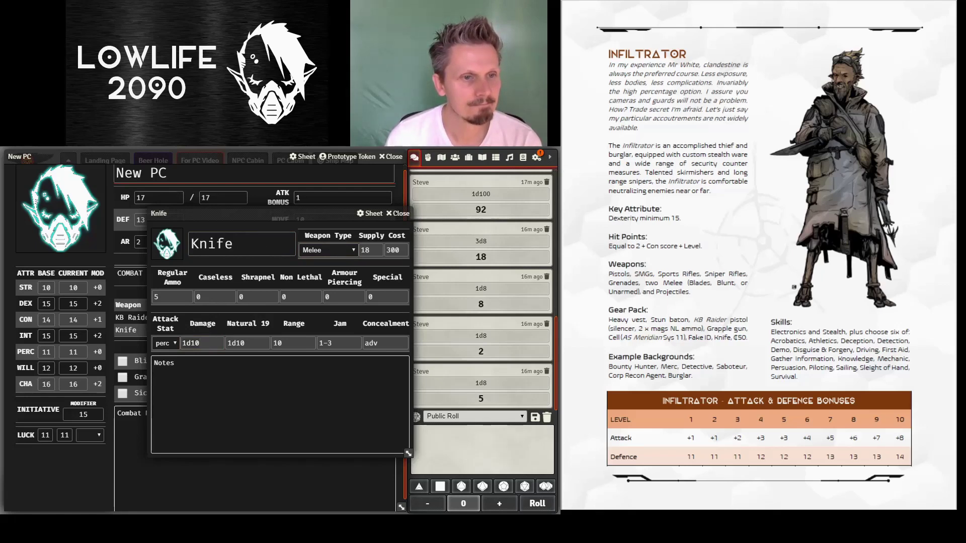
pyautogui.scroll(-10, 759, 255)
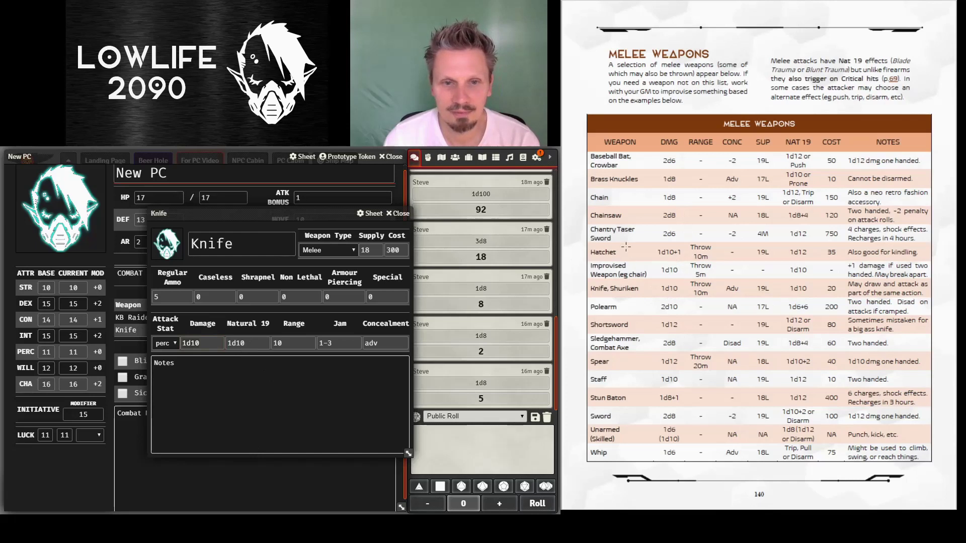
pyautogui.moveTo(658, 288); pyautogui.dragTo(901, 293)
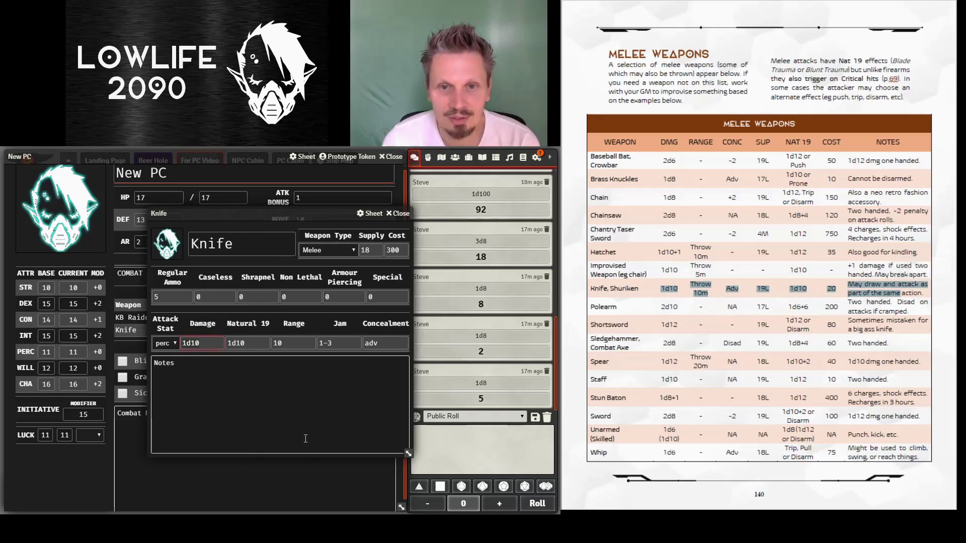
pyautogui.click(249, 373)
pyautogui.write('10')
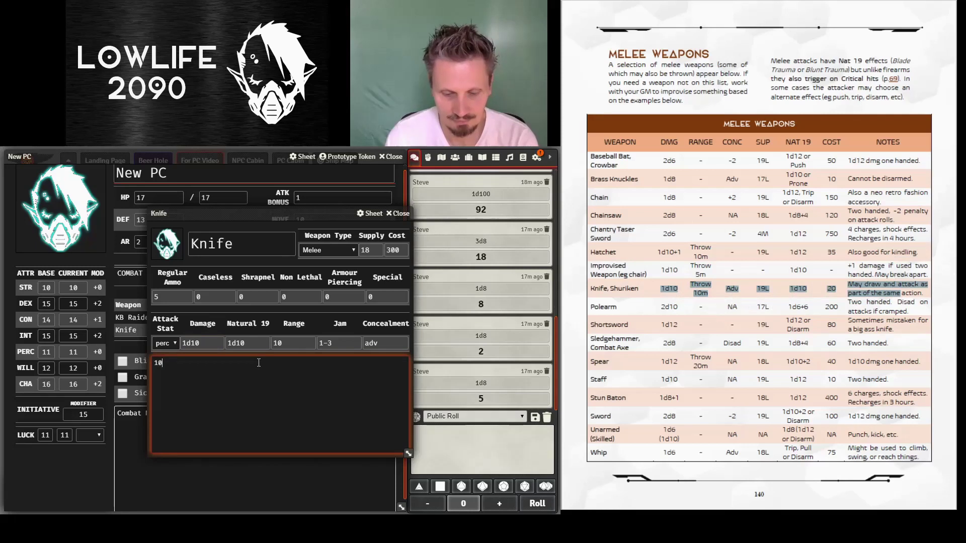
pyautogui.write('m throw.')
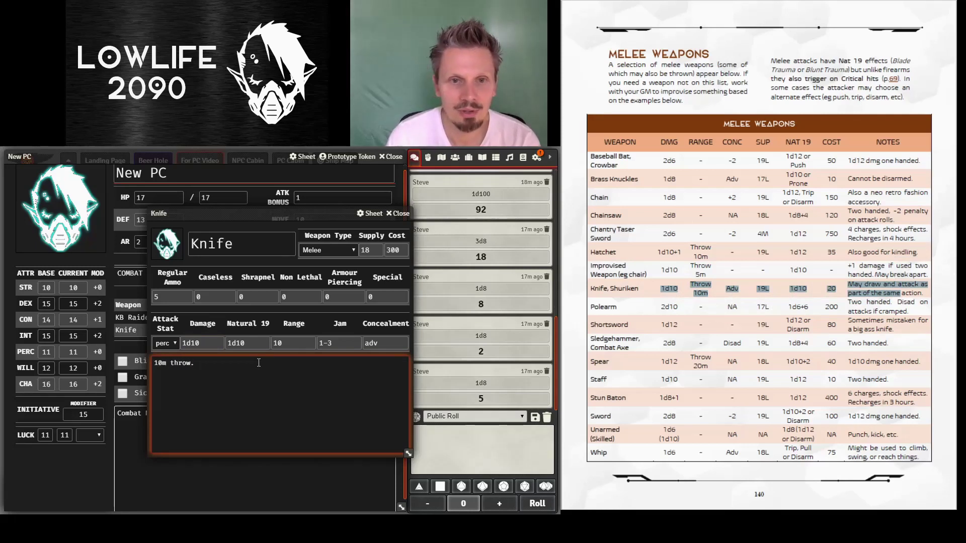
pyautogui.click(297, 342)
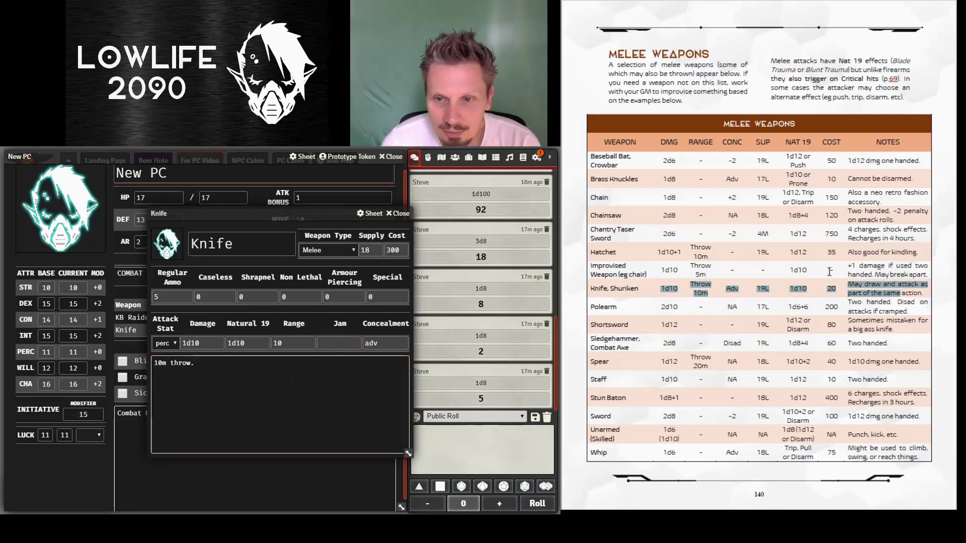
# - Append the rulebook's knife note "May draw and attack as part of the same action." to the Knife's notes and close the item
pyautogui.moveTo(847, 285)
pyautogui.mouseDown()
pyautogui.moveTo(928, 303)
pyautogui.moveTo(855, 285)
pyautogui.moveTo(921, 295)
pyautogui.mouseUp()
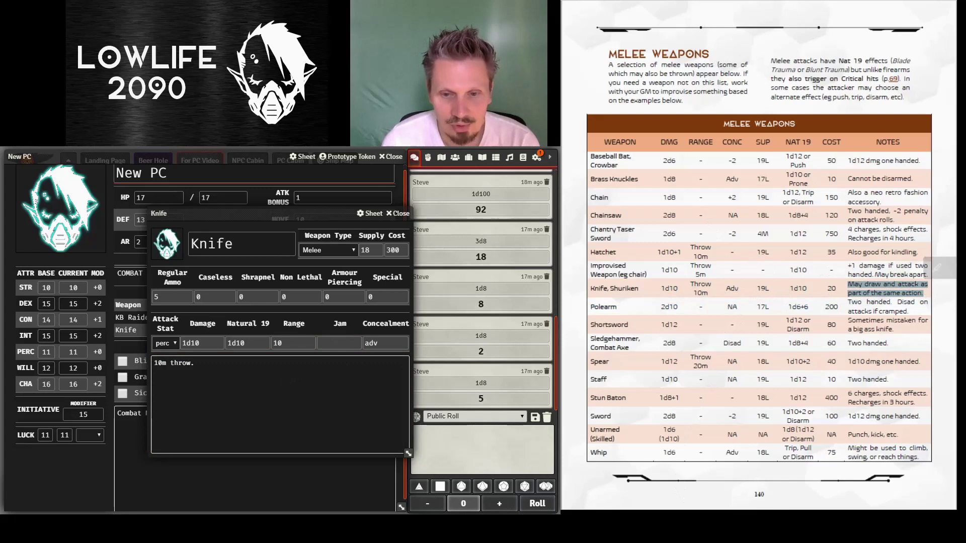
pyautogui.click(270, 425)
pyautogui.hotkey('ctrl', 'v')
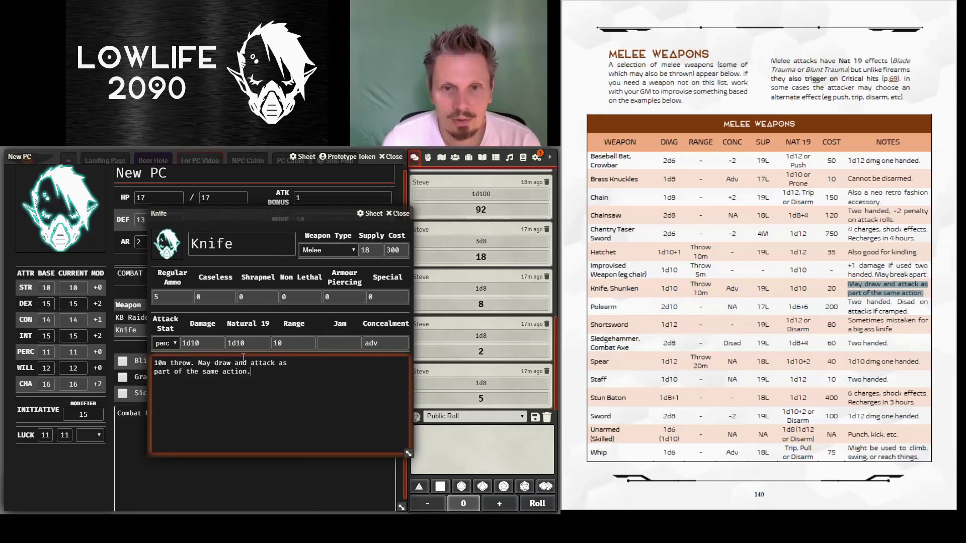
pyautogui.click(401, 213)
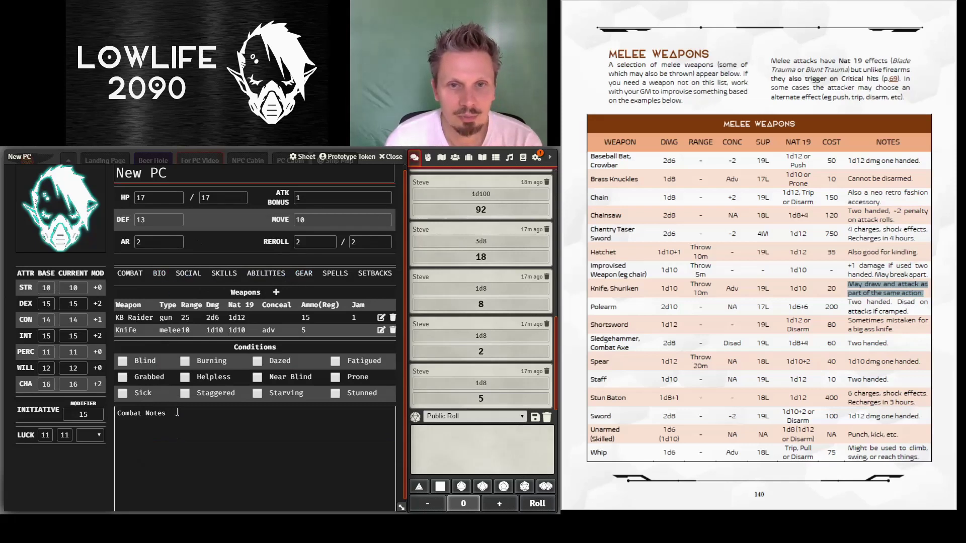
# - Record the starting money as "Ceracoin: 50." in the notes of the character's bio
pyautogui.click(300, 275)
pyautogui.scroll(-3, 272, 332)
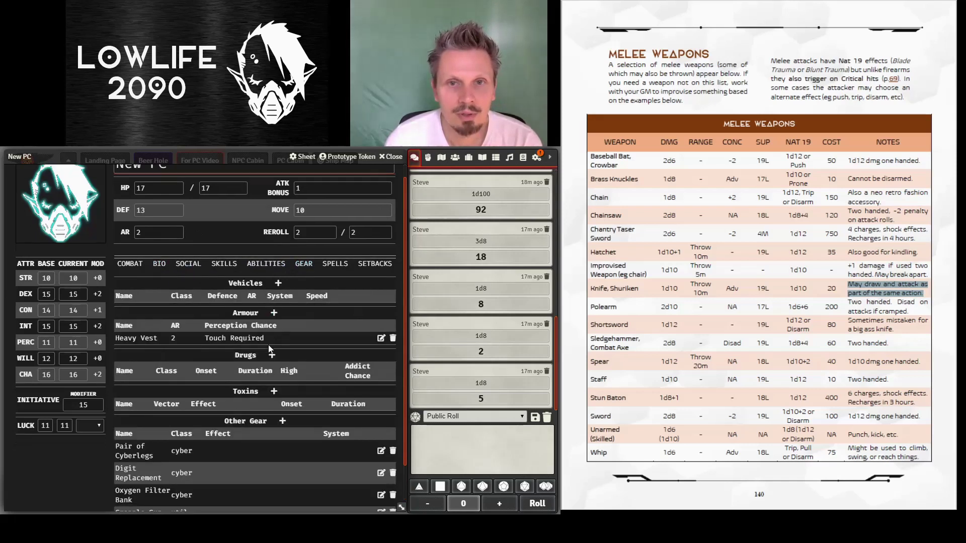
pyautogui.scroll(3, 268, 345)
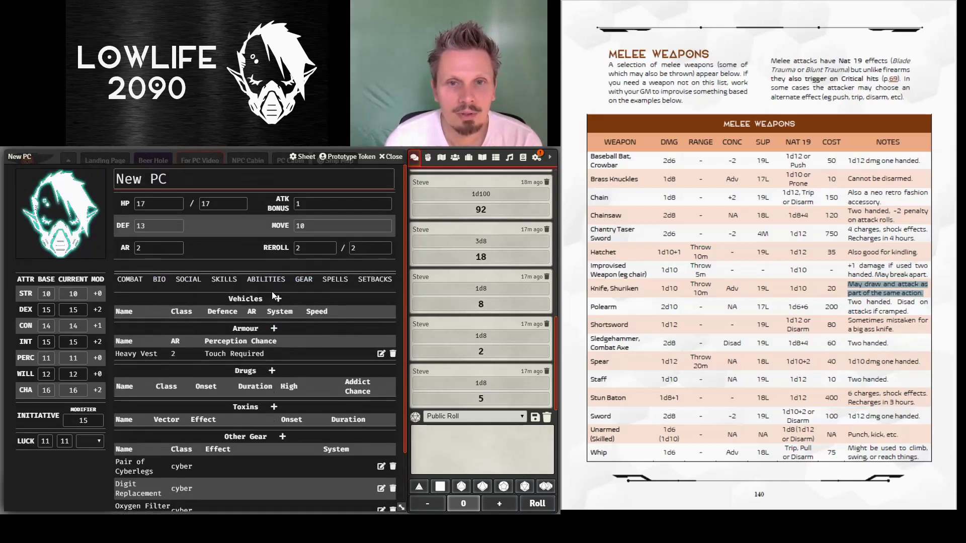
pyautogui.click(160, 280)
pyautogui.click(163, 372)
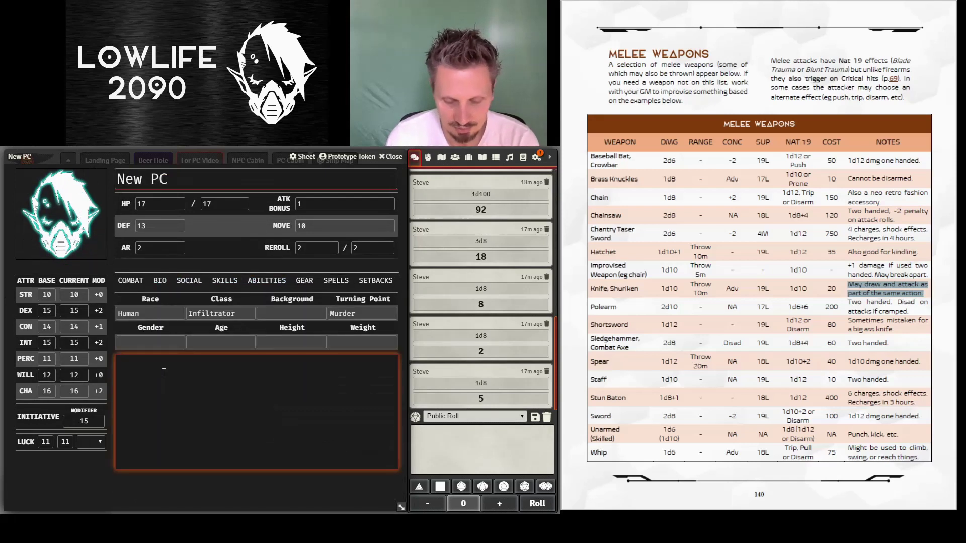
pyautogui.write('Ceracoin')
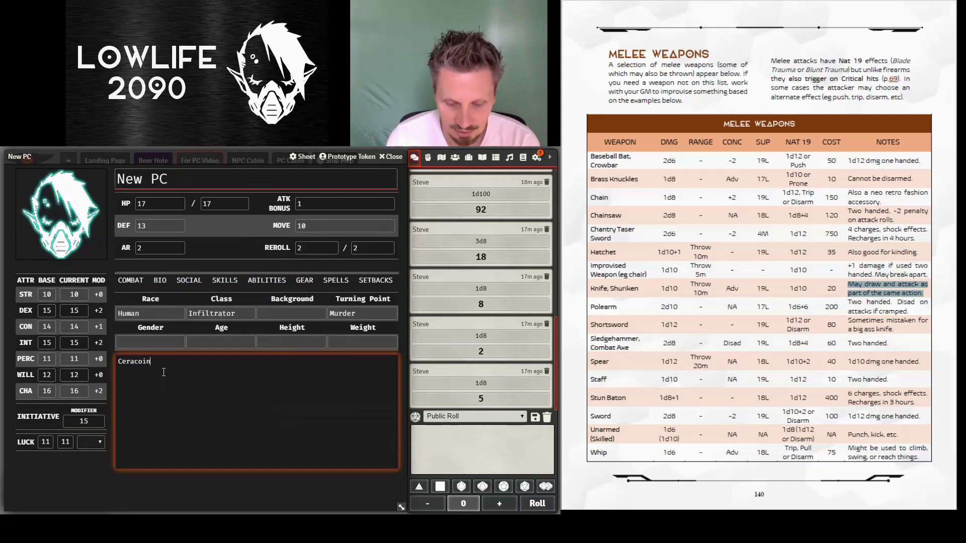
pyautogui.write(': 50')
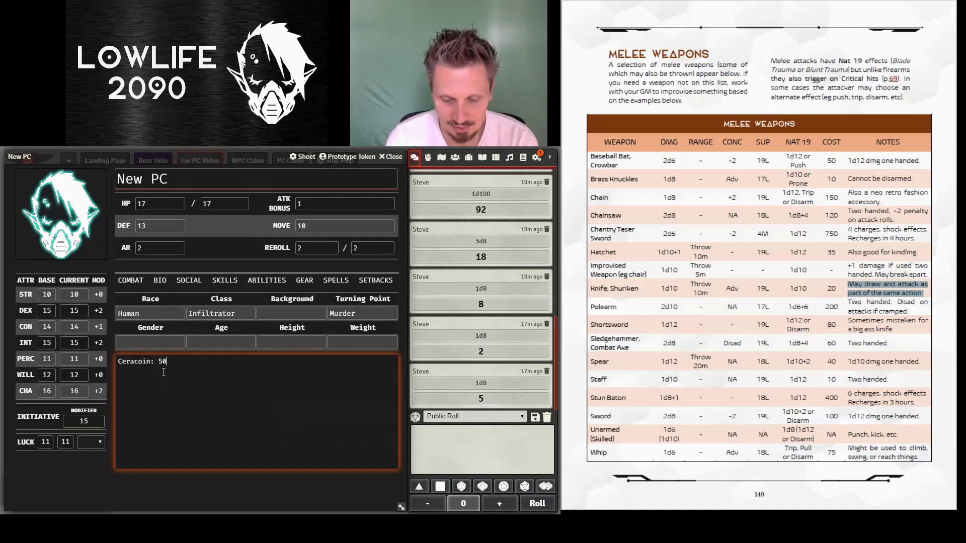
pyautogui.write('.')
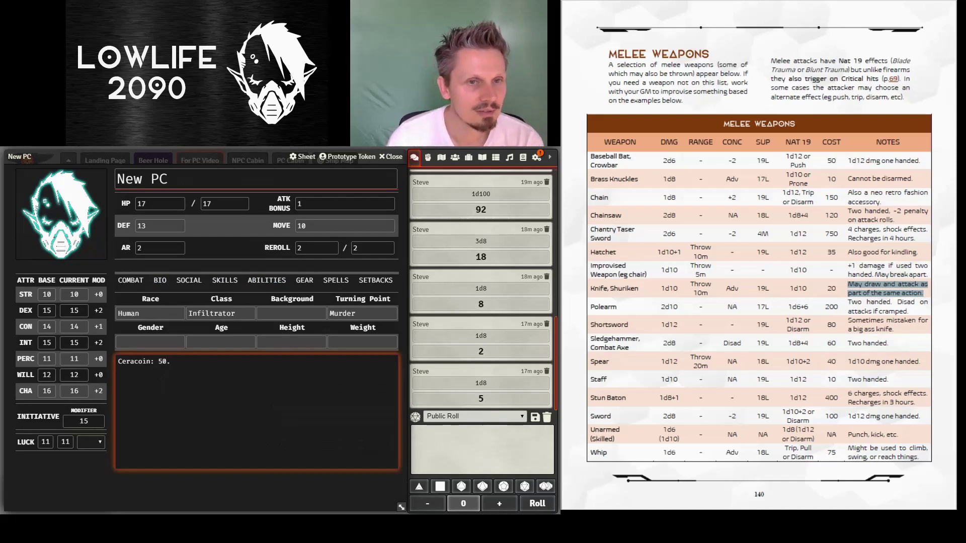
# - Go to the rulebook's Turning Point section on page 44 and publicly roll 1d20 for the character's Turning Point
pyautogui.click(132, 282)
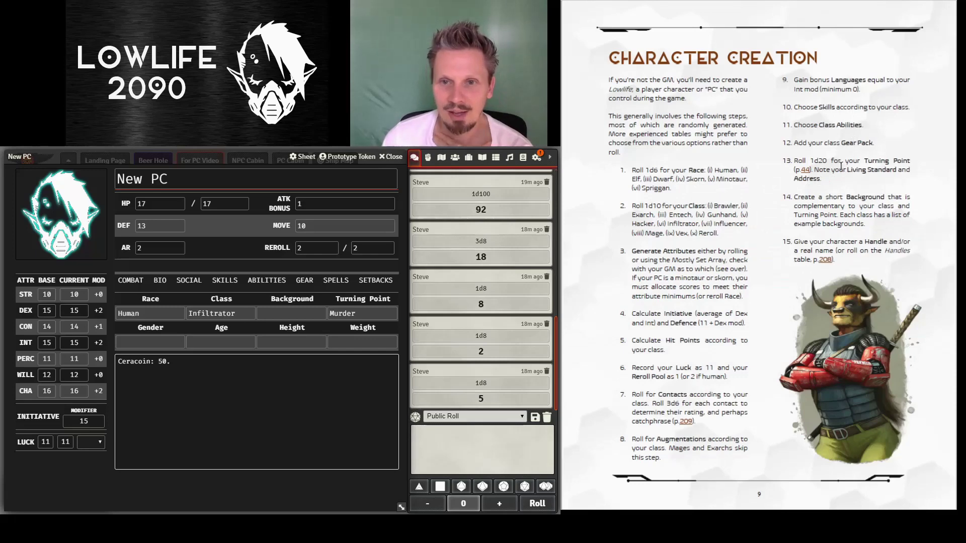
pyautogui.click(804, 170)
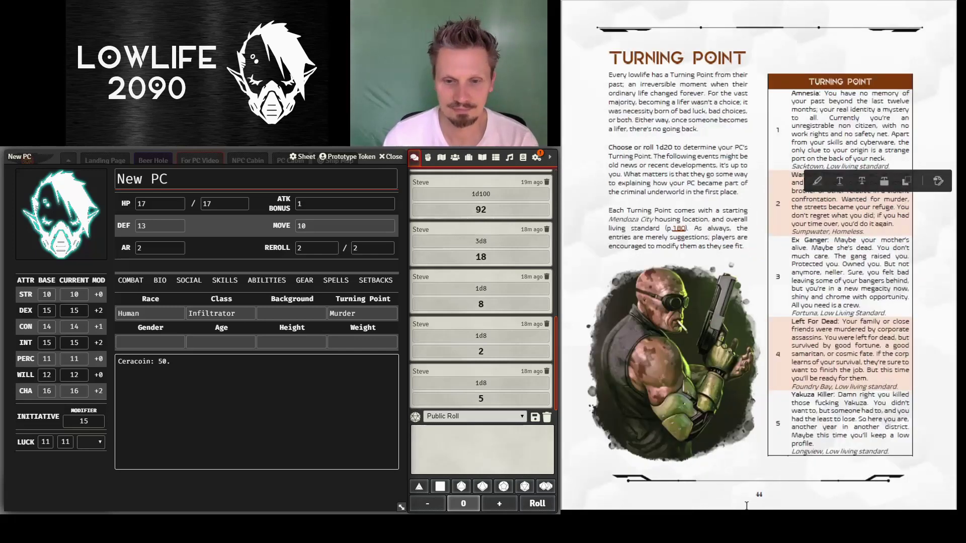
pyautogui.click(523, 487)
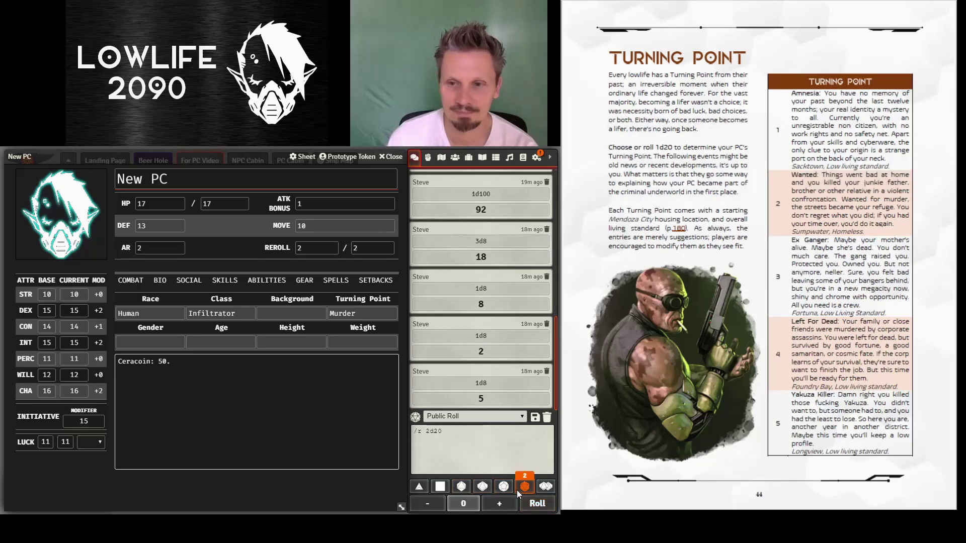
pyautogui.click(533, 503)
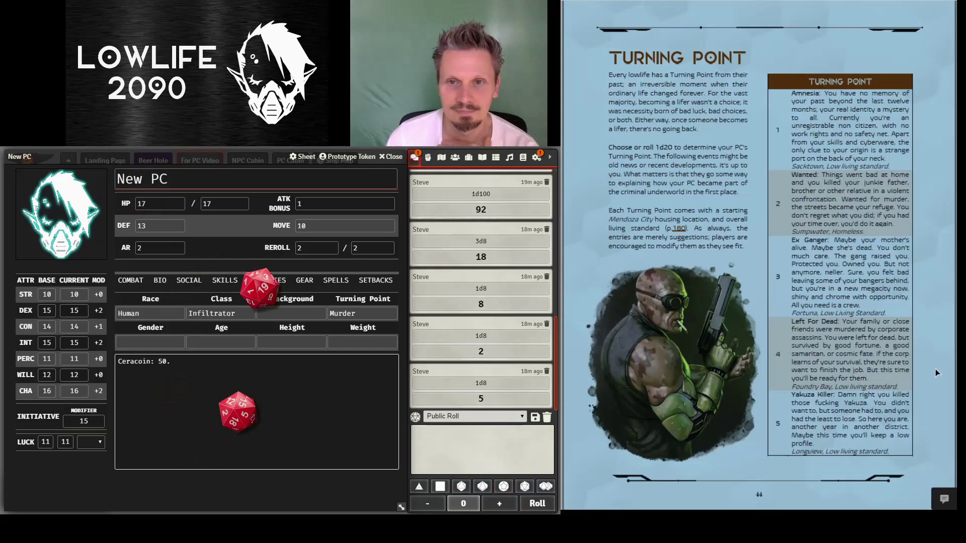
pyautogui.click(930, 342)
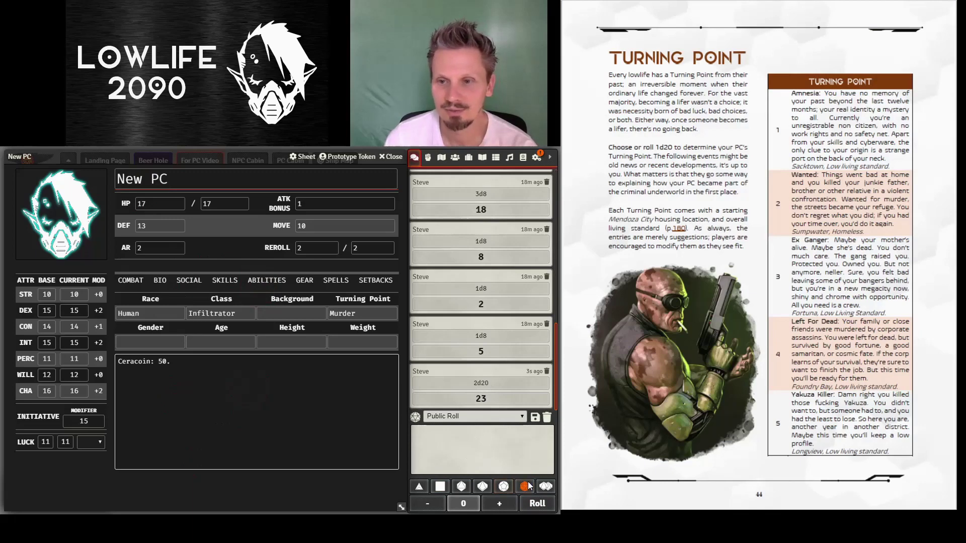
pyautogui.click(530, 500)
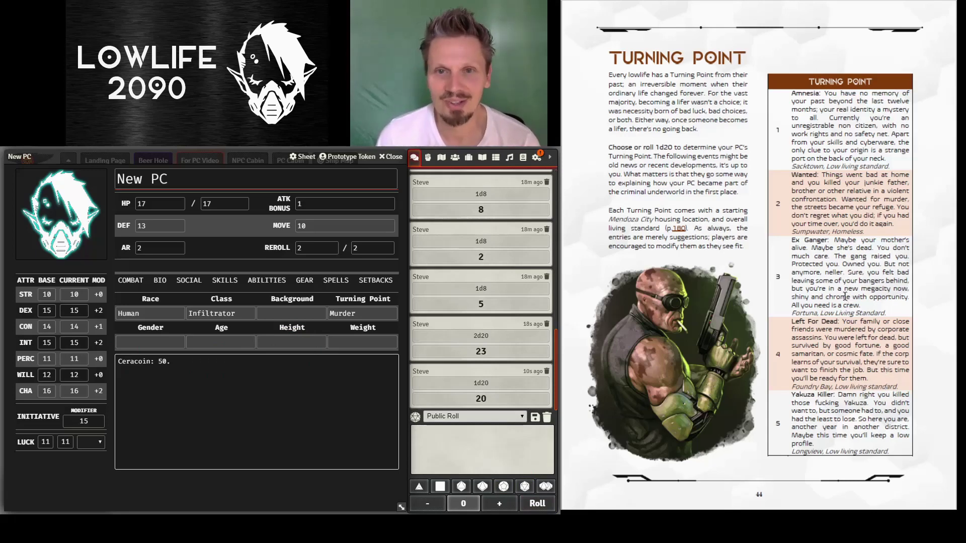
# - Find entry 20, On the Run, in the Turning Point table and copy its full description with the living standard
pyautogui.scroll(-1, 840, 295)
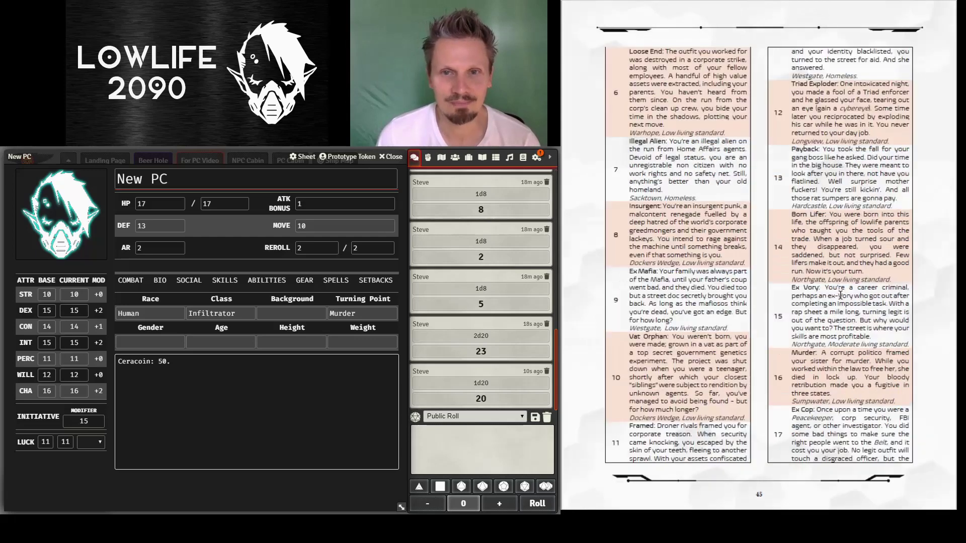
pyautogui.scroll(1, 840, 295)
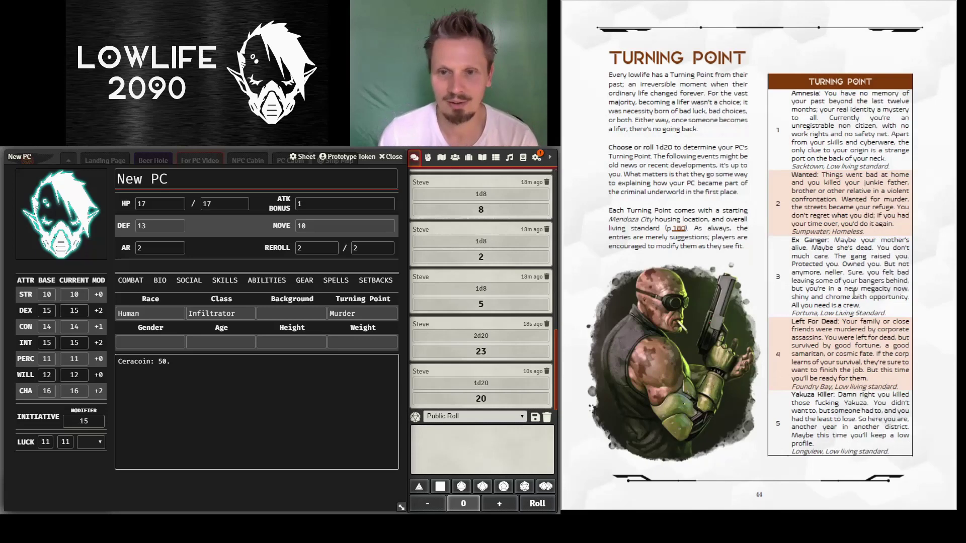
pyautogui.scroll(-10, 854, 295)
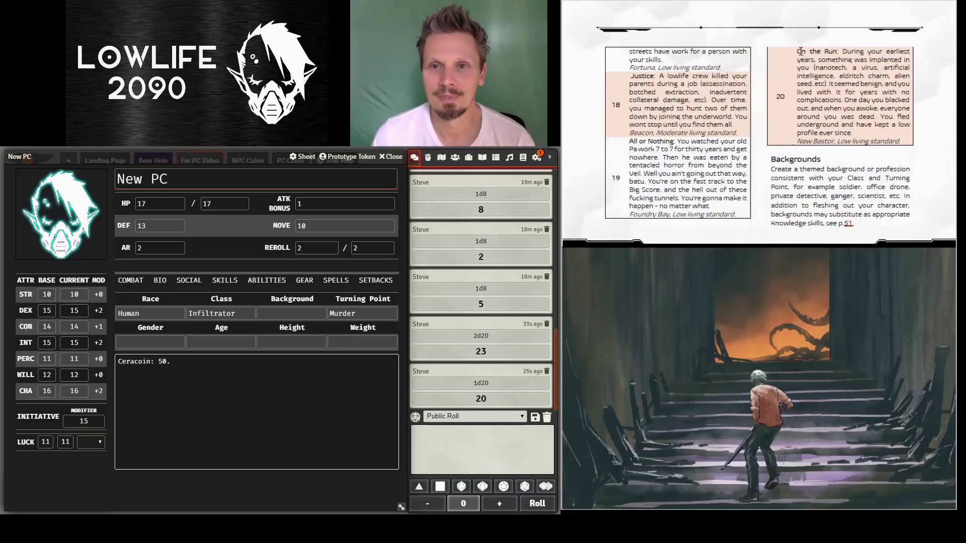
pyautogui.moveTo(800, 51)
pyautogui.mouseDown()
pyautogui.moveTo(903, 121)
pyautogui.moveTo(908, 139)
pyautogui.mouseUp()
pyautogui.hotkey('ctrl', 'c')
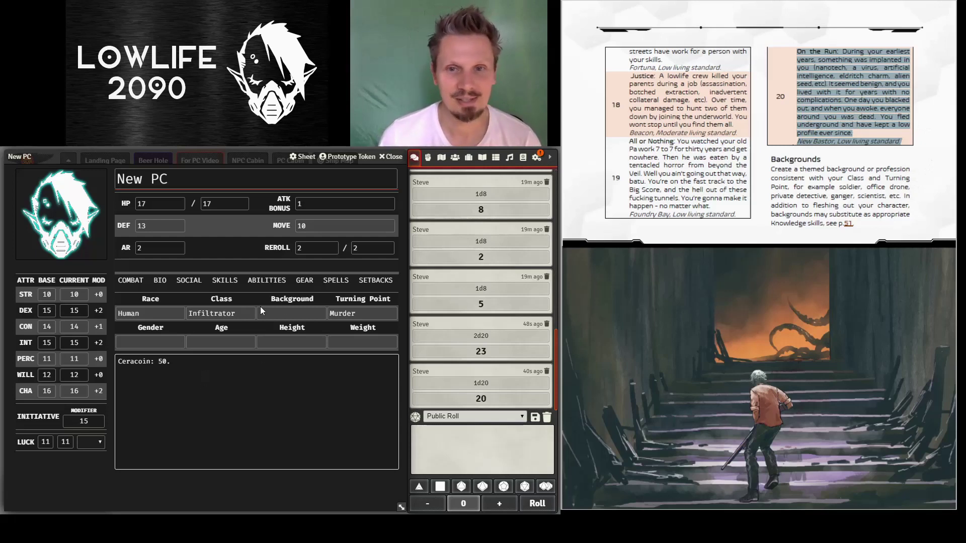
# - Replace the character's Turning Point with "On The Run"
pyautogui.click(372, 313)
pyautogui.press('BackSpace')
pyautogui.press('BackSpace')
pyautogui.press('BackSpace')
pyautogui.press('BackSpace')
pyautogui.press('BackSpace')
pyautogui.press('BackSpace')
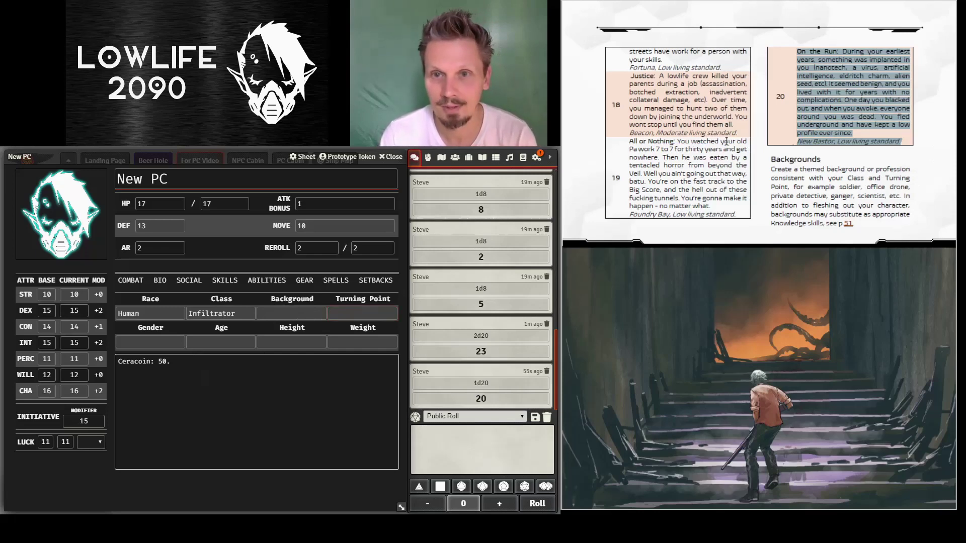
pyautogui.scroll(3, 726, 142)
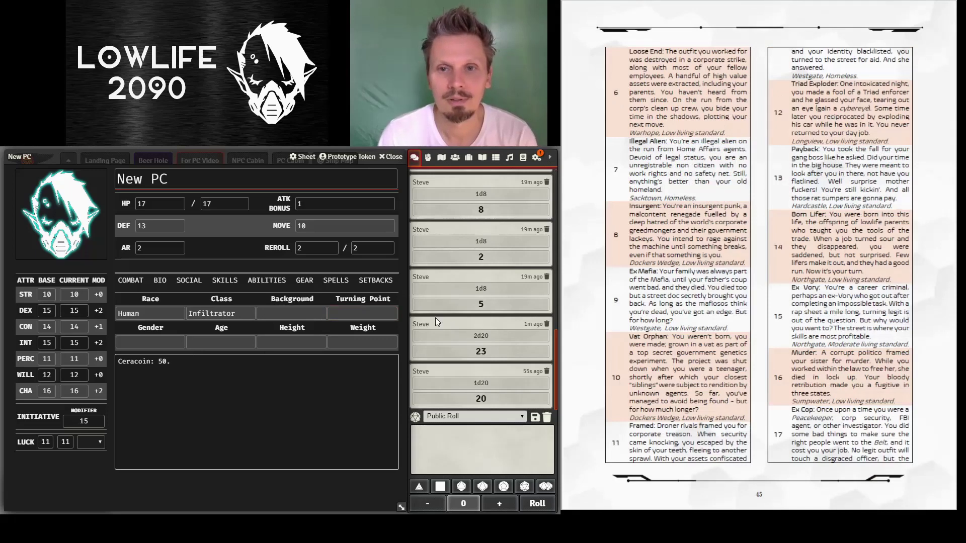
pyautogui.write('On The ')
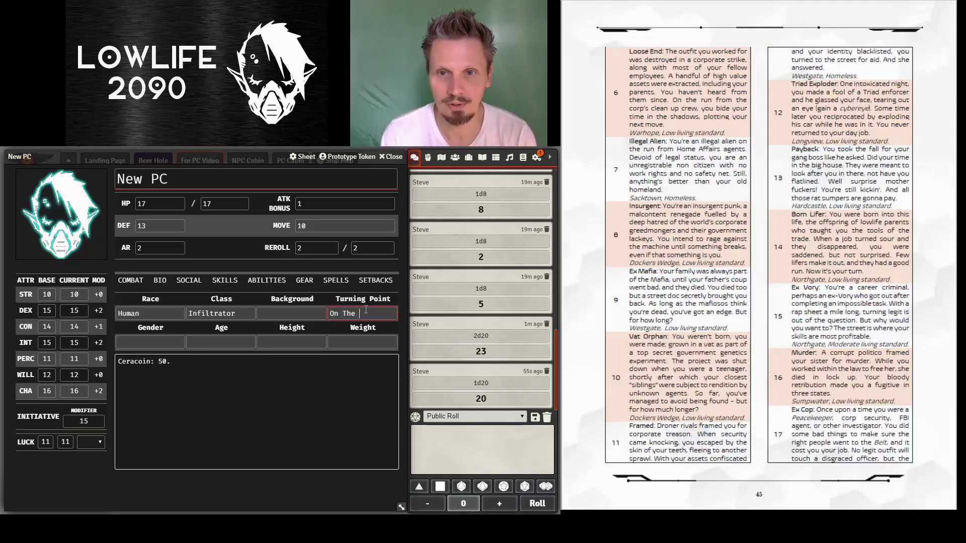
pyautogui.write('Run')
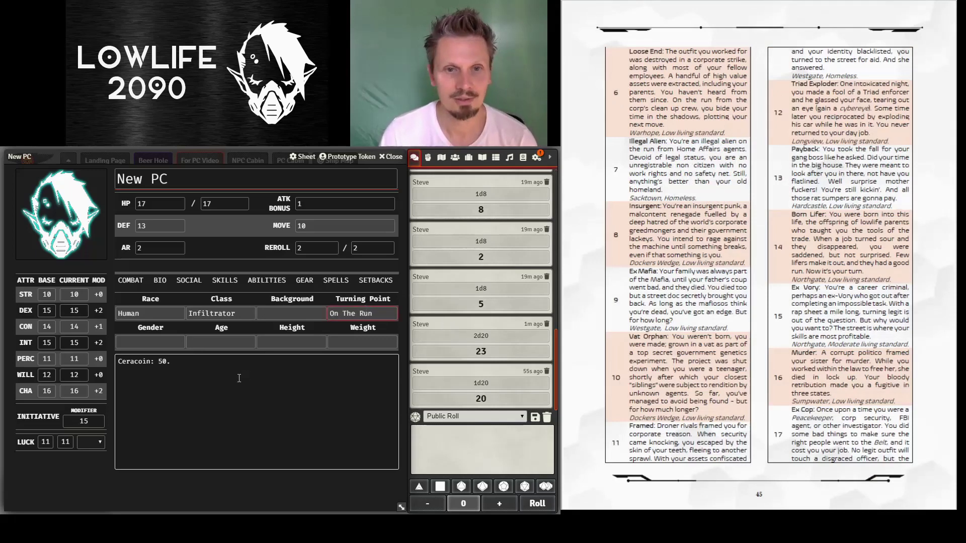
# - Paste the copied On the Run description with its living standard below "Ceracoin: 50." in the bio notes
pyautogui.click(239, 378)
pyautogui.hotkey('ctrl', 'Right')
pyautogui.hotkey('ctrl', 'Right')
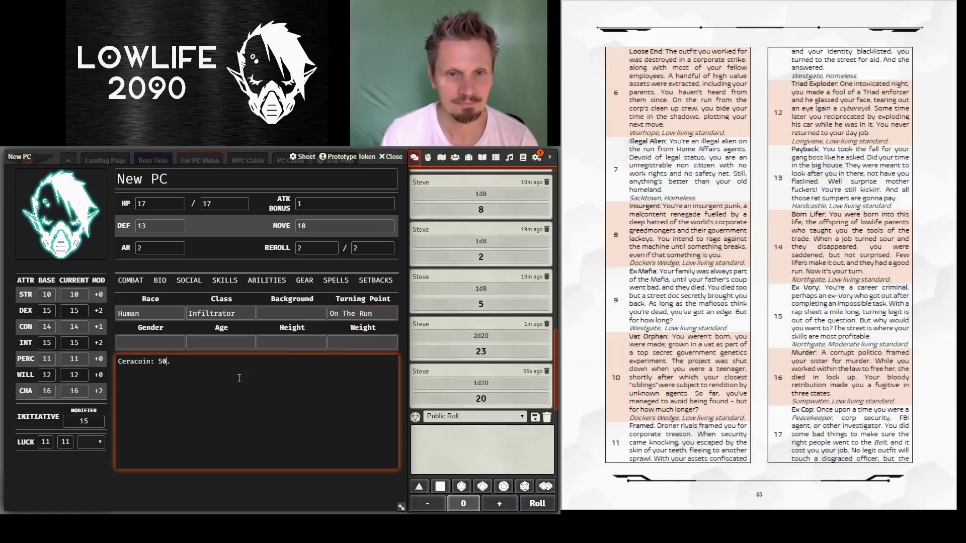
pyautogui.hotkey('ctrl', 'v')
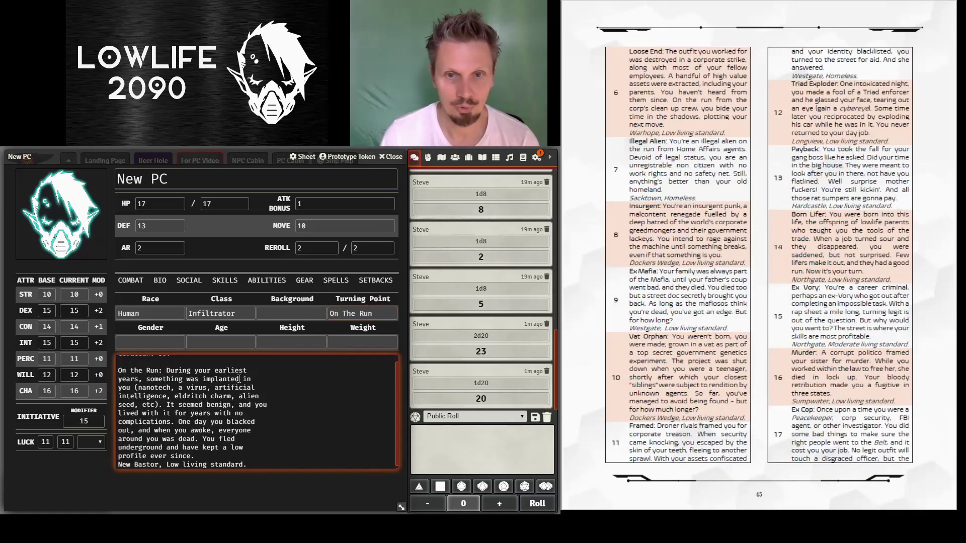
pyautogui.click(393, 157)
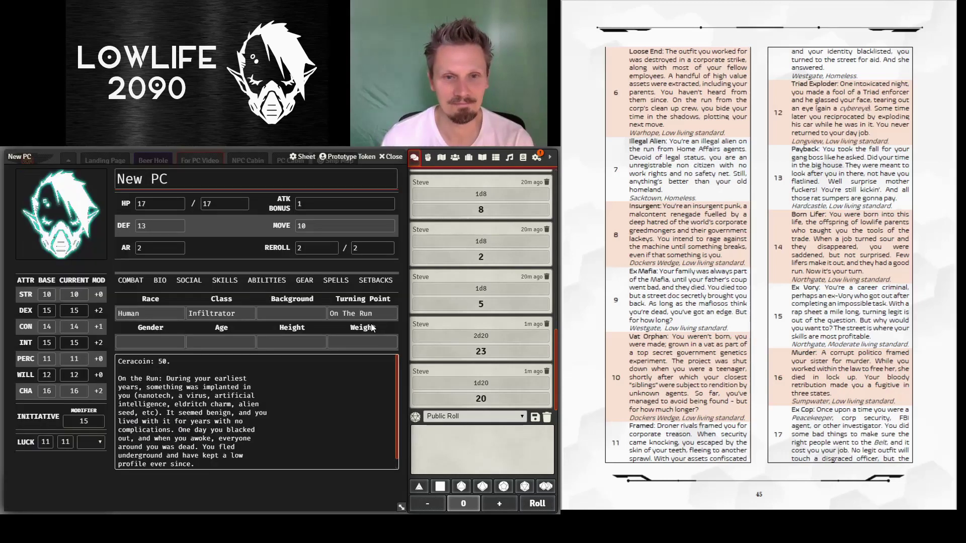
pyautogui.click(240, 468)
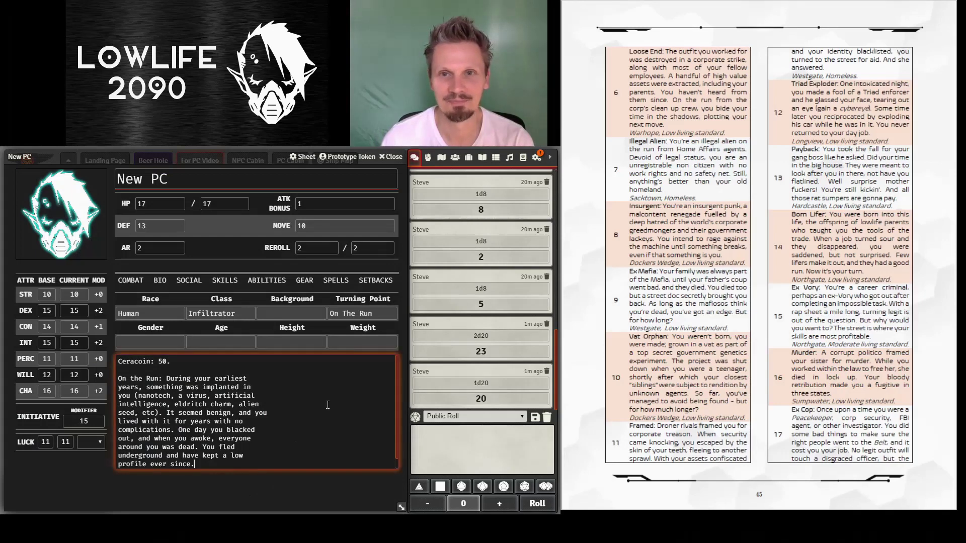
pyautogui.click(749, 241)
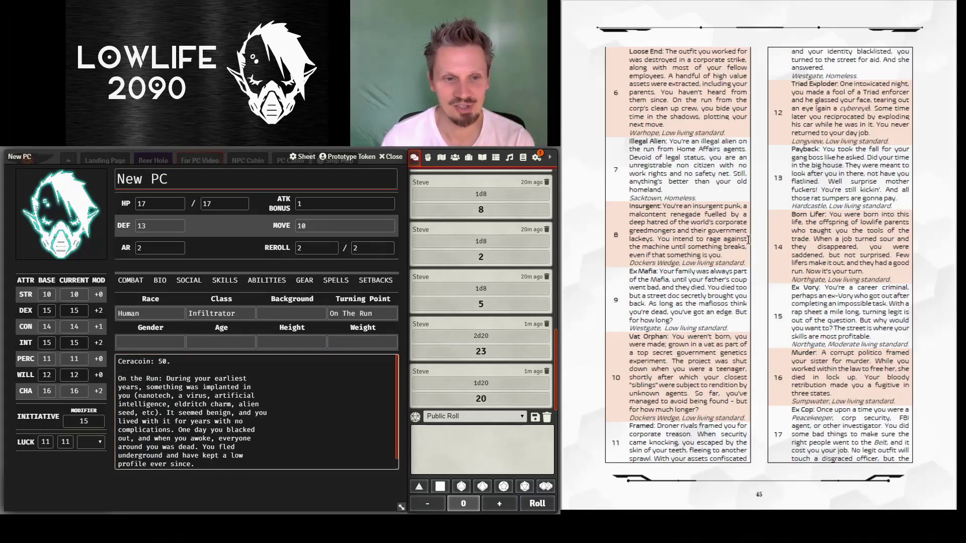
pyautogui.click(284, 436)
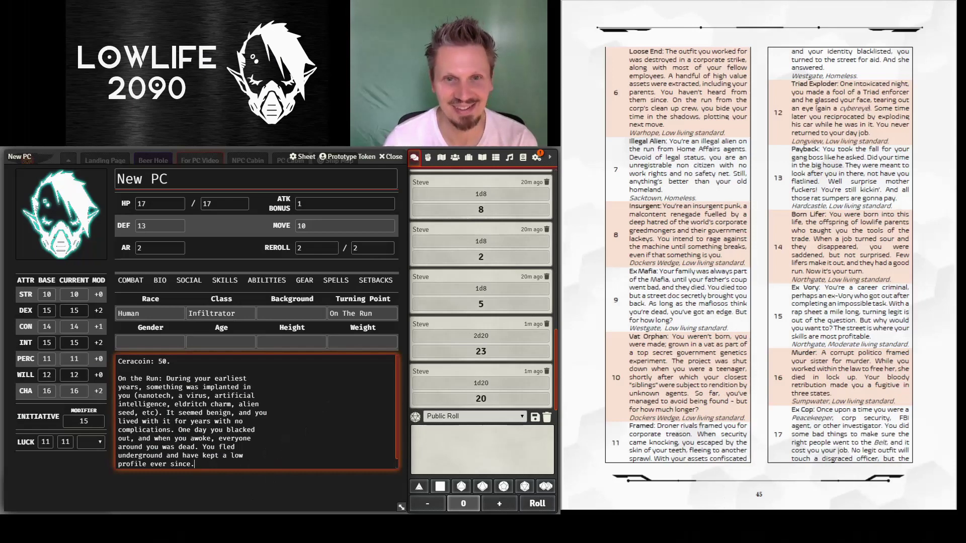
pyautogui.click(576, 149)
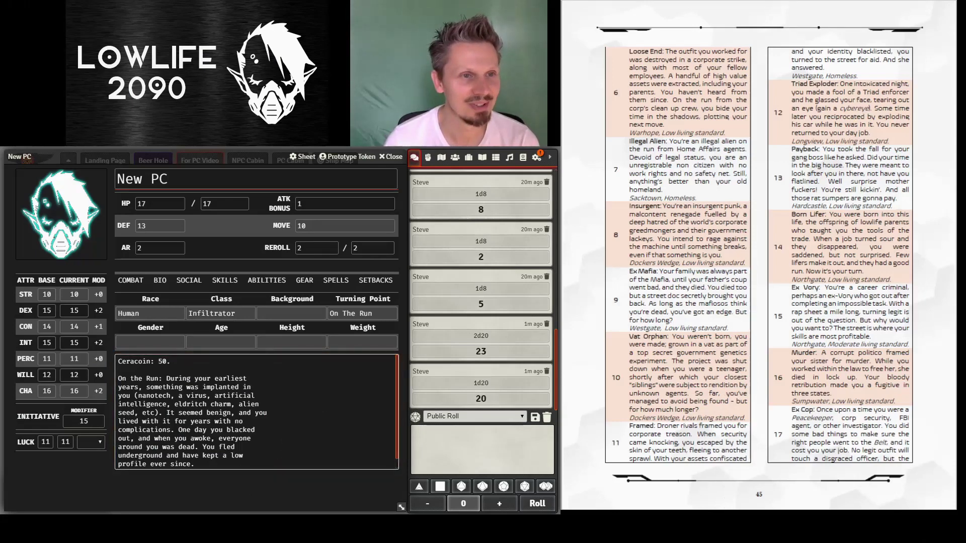
# - Return to the rulebook's Character Creation page and check step 13 on Turning Point, Living Standard and Address against the bio notes
pyautogui.hotkey('alt', 'Left')
pyautogui.moveTo(845, 161); pyautogui.dragTo(909, 162)
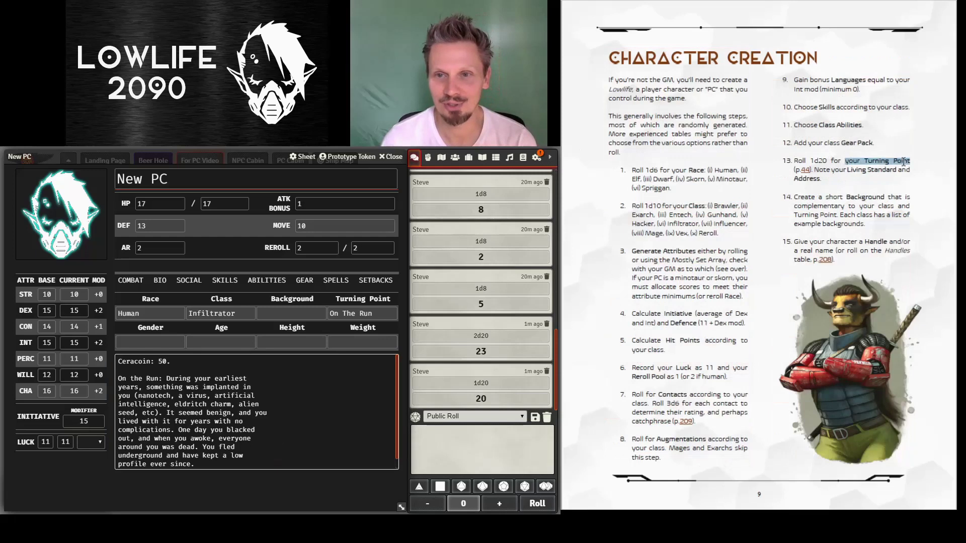
pyautogui.click(234, 446)
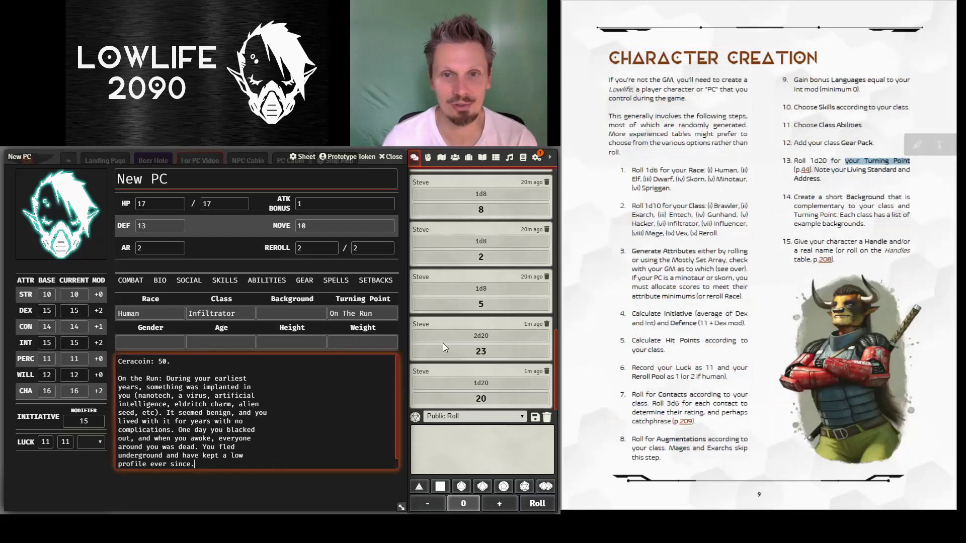
pyautogui.press('Return')
pyautogui.write('New Bastor, Low living standard.')
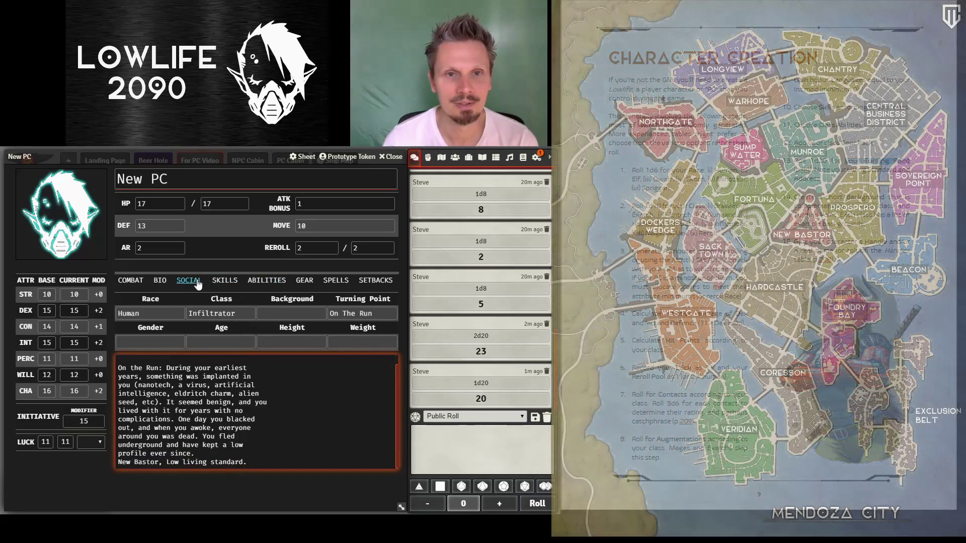
# - Set the character's address to New Bastor and the living standard to Low in the social details
pyautogui.click(197, 283)
pyautogui.click(220, 313)
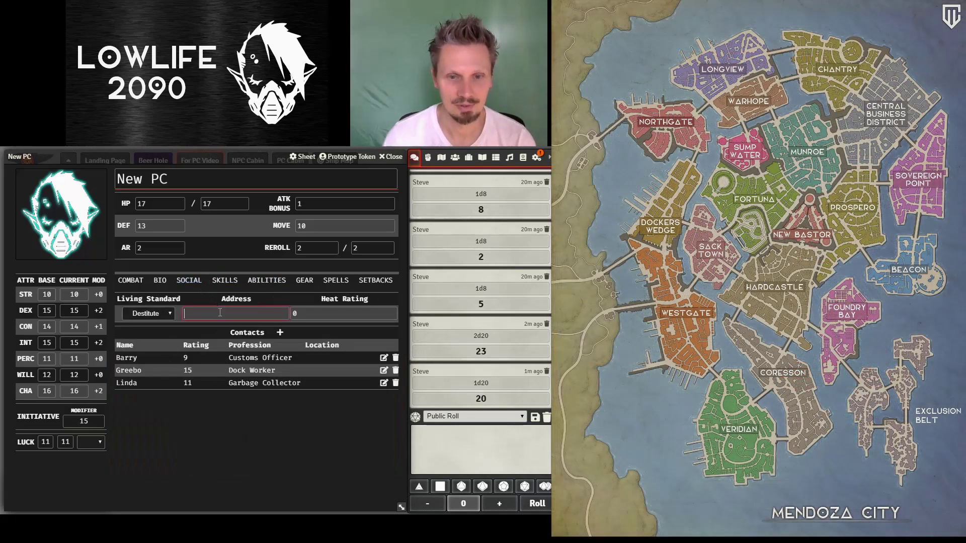
pyautogui.write('New Me')
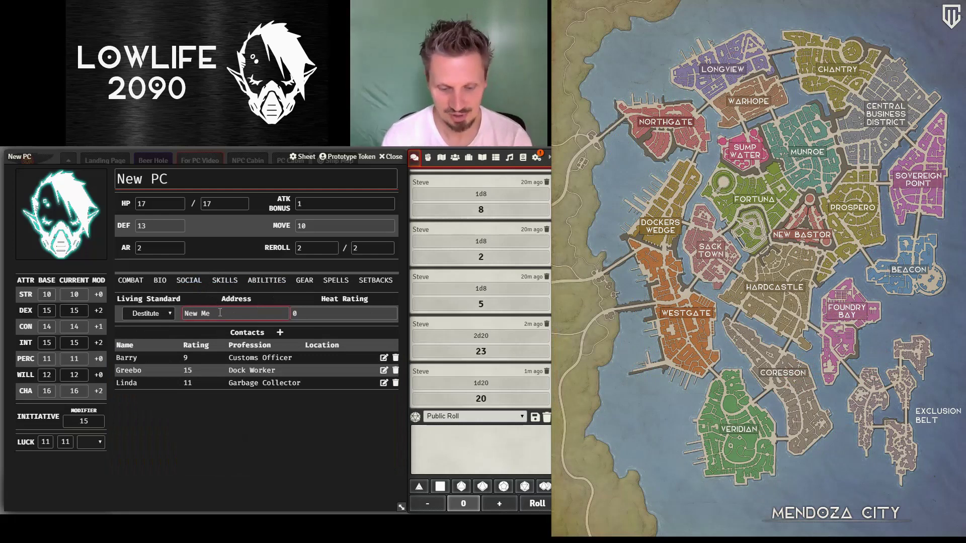
pyautogui.press('BackSpace')
pyautogui.press('BackSpace')
pyautogui.write('Bastor')
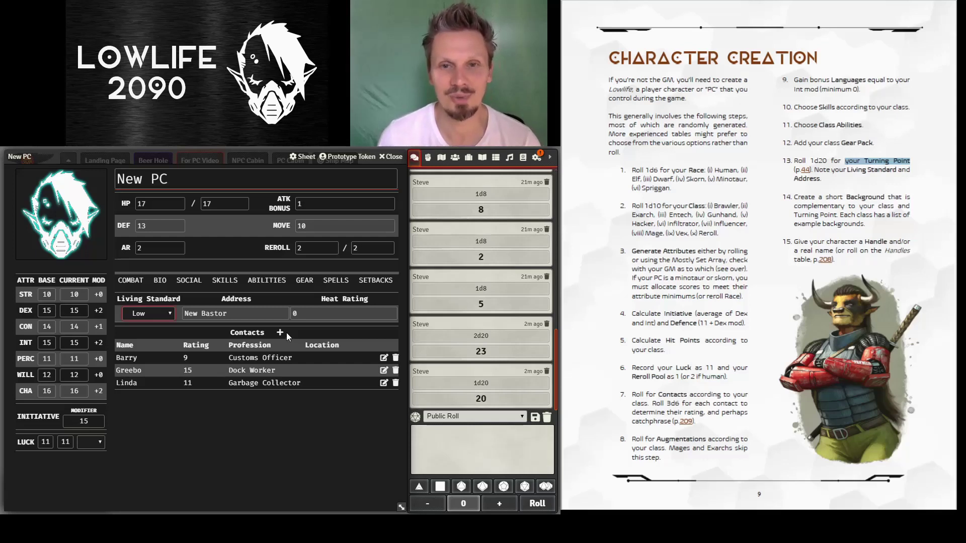
# - Shorten the bracketed implant examples in the bio's On the Run description to just "(nanotech)"
pyautogui.click(135, 284)
pyautogui.click(187, 283)
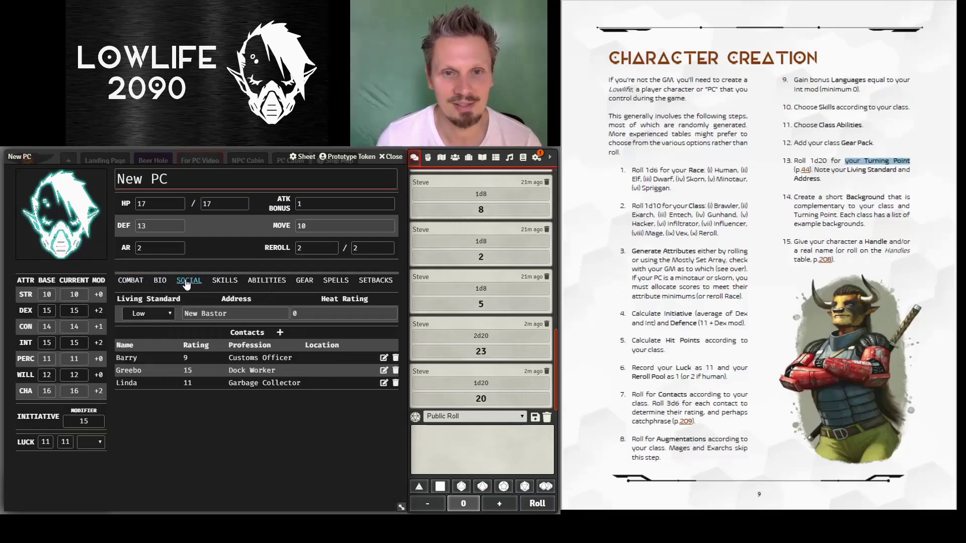
pyautogui.click(164, 285)
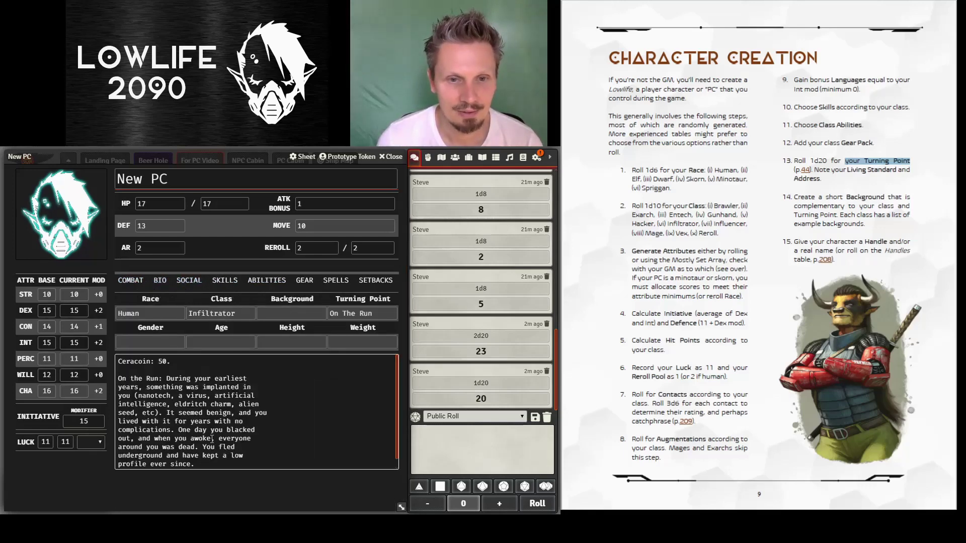
pyautogui.click(171, 396)
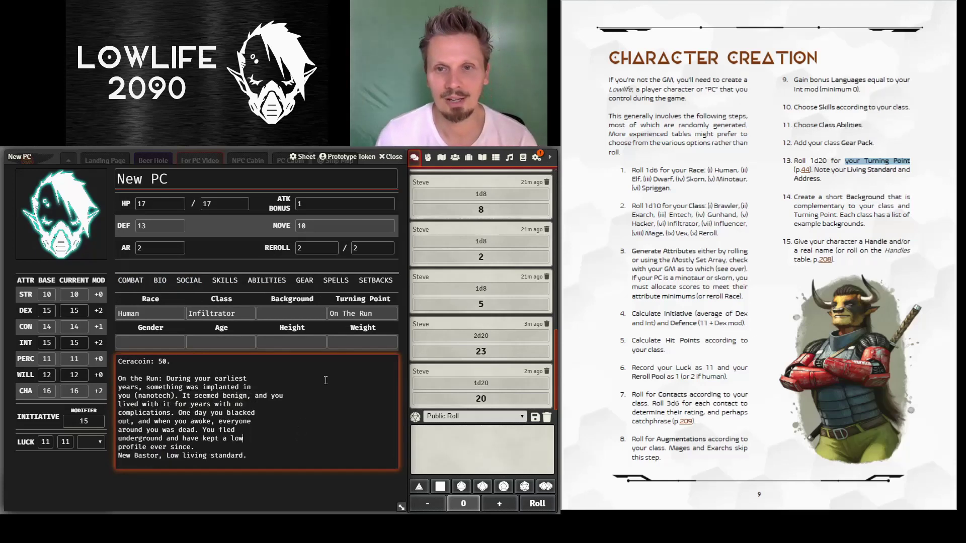
# - Consult the Infiltrator's example backgrounds on page 32 of the rulebook and set the character's Background to "Corp Recon Agent"
pyautogui.click(300, 315)
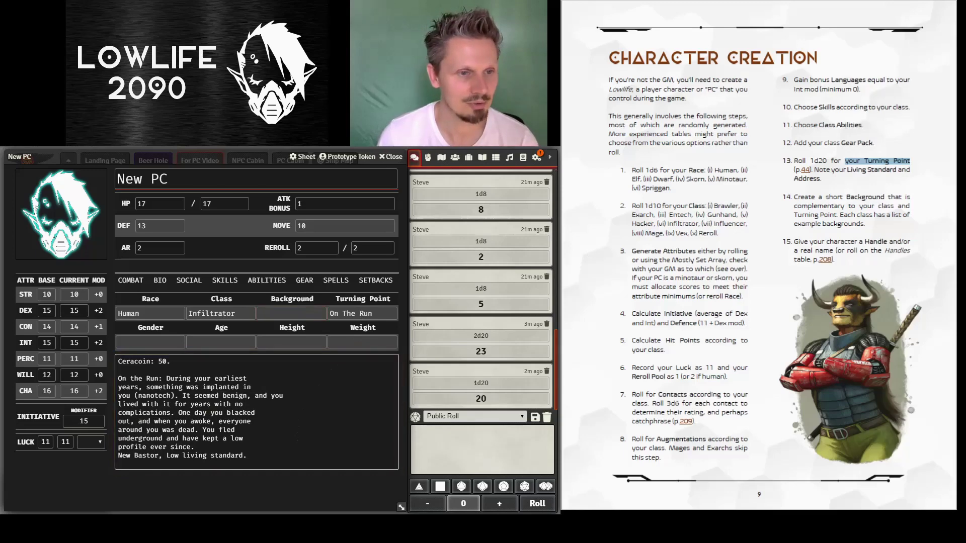
pyautogui.press('Return')
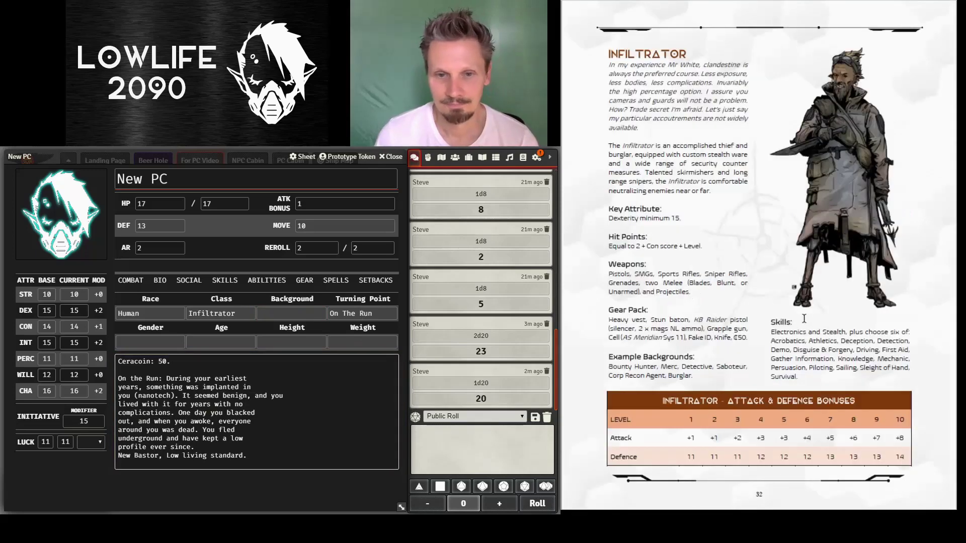
pyautogui.moveTo(610, 367); pyautogui.dragTo(693, 383)
pyautogui.click(694, 383)
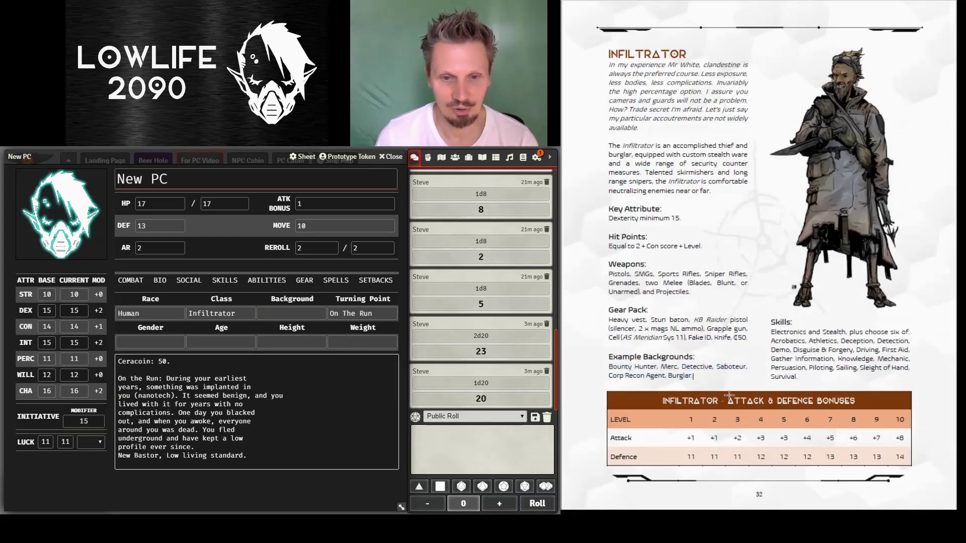
pyautogui.click(291, 313)
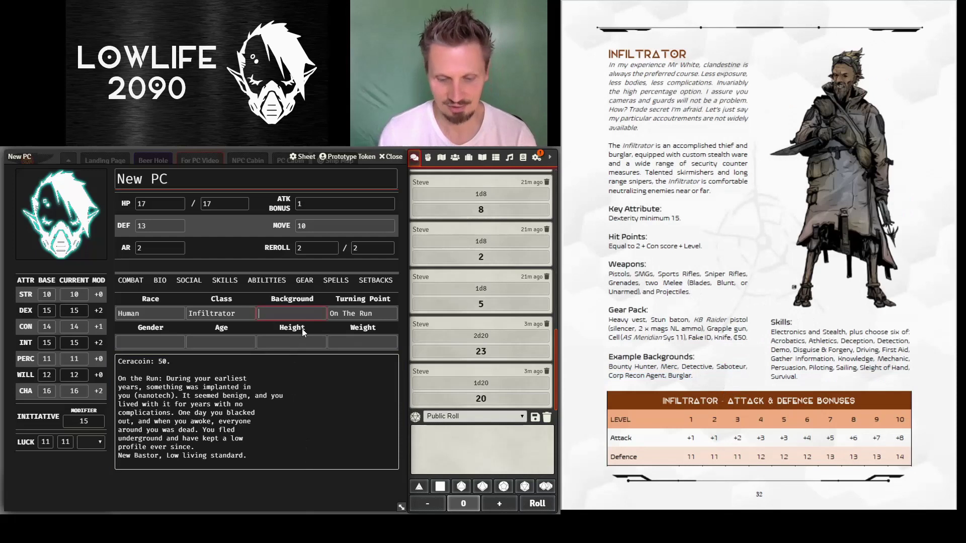
pyautogui.write('Corp Recon Agent')
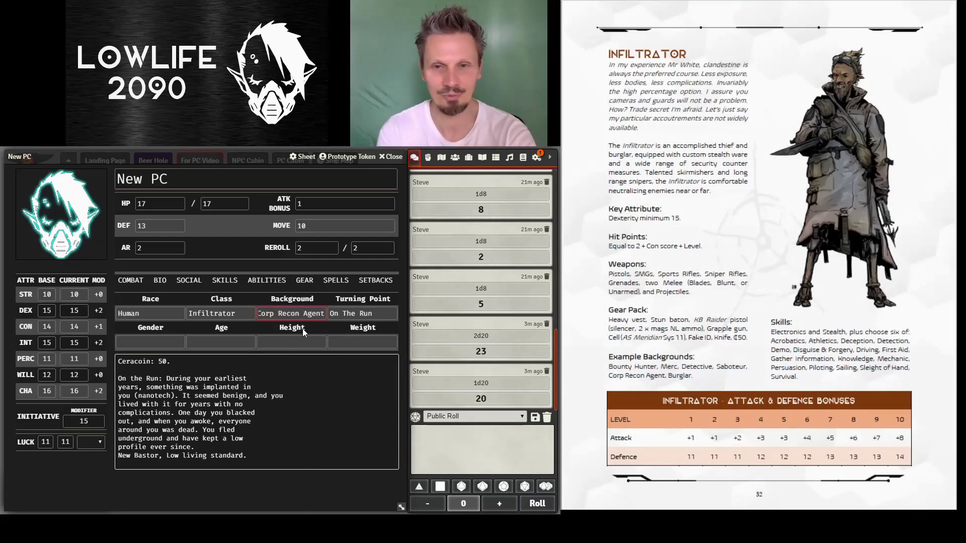
pyautogui.click(301, 373)
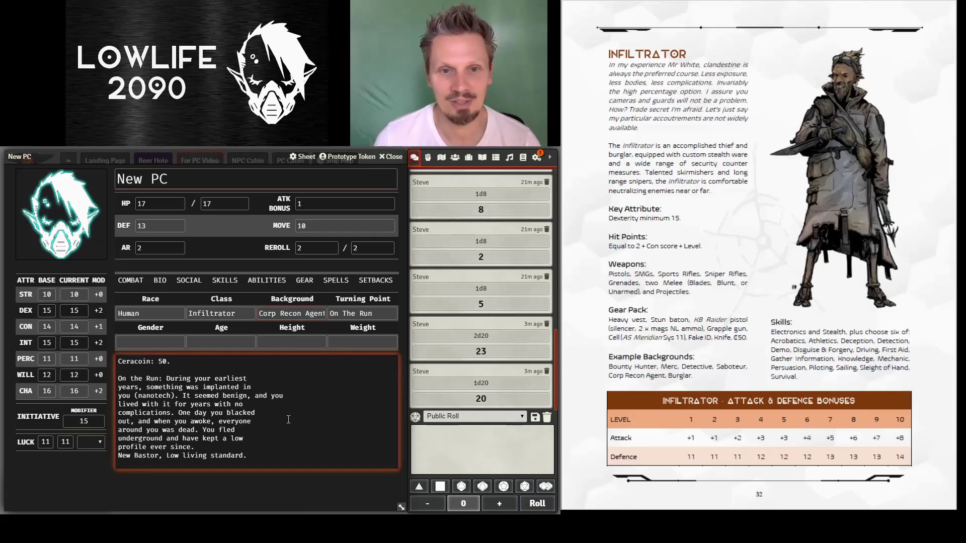
pyautogui.click(702, 376)
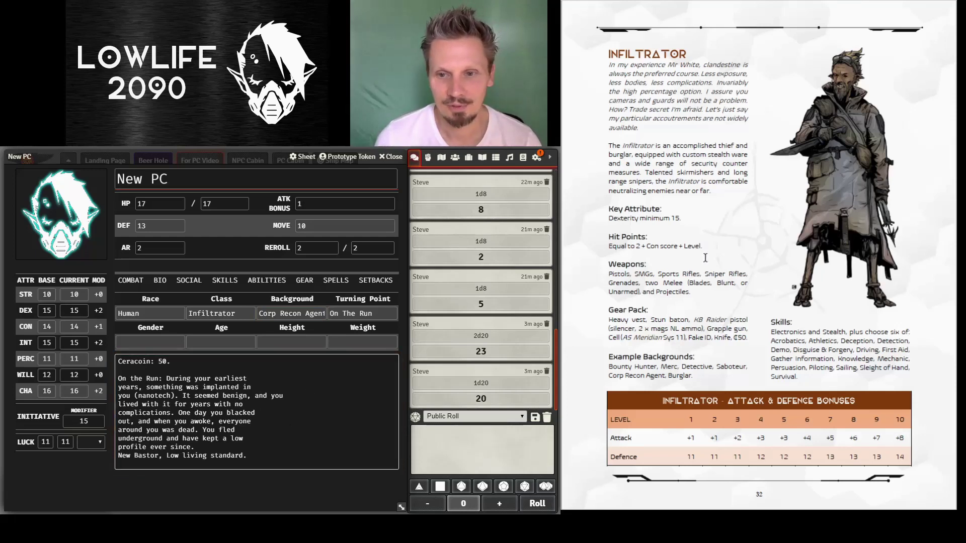
pyautogui.click(234, 404)
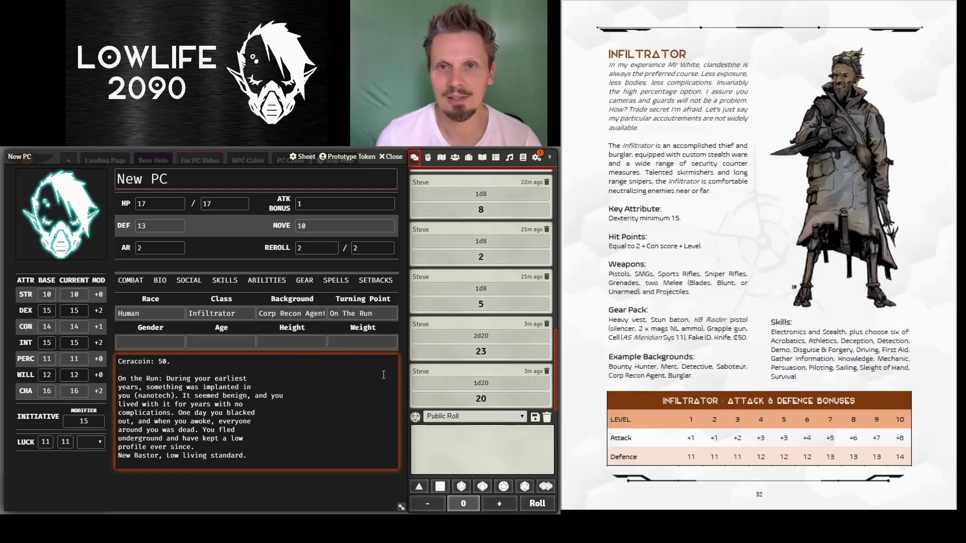
# - Follow Character Creation step 15 to the rulebook's Handles table on page 208 and publicly roll 1d100 for a handle
pyautogui.click(887, 177)
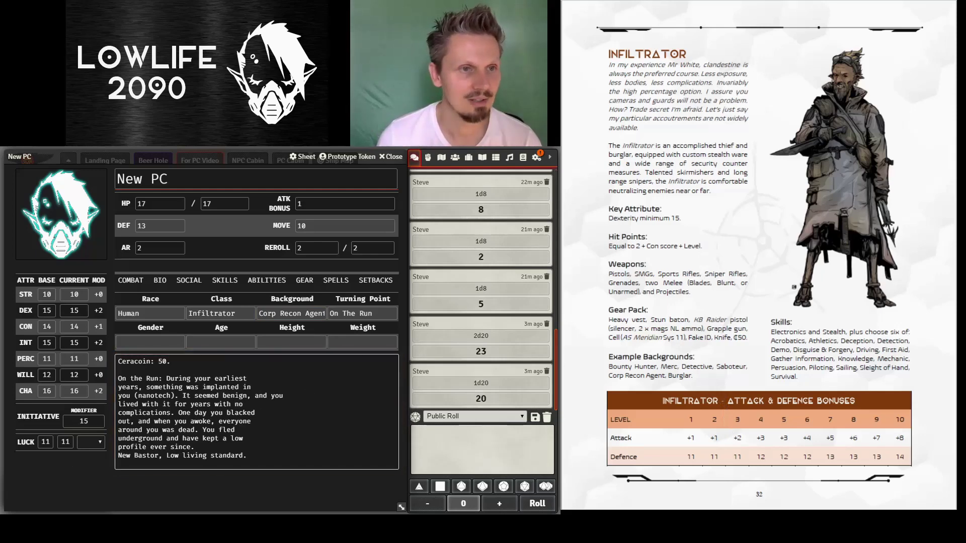
pyautogui.moveTo(844, 163); pyautogui.dragTo(861, 229)
pyautogui.click(856, 245)
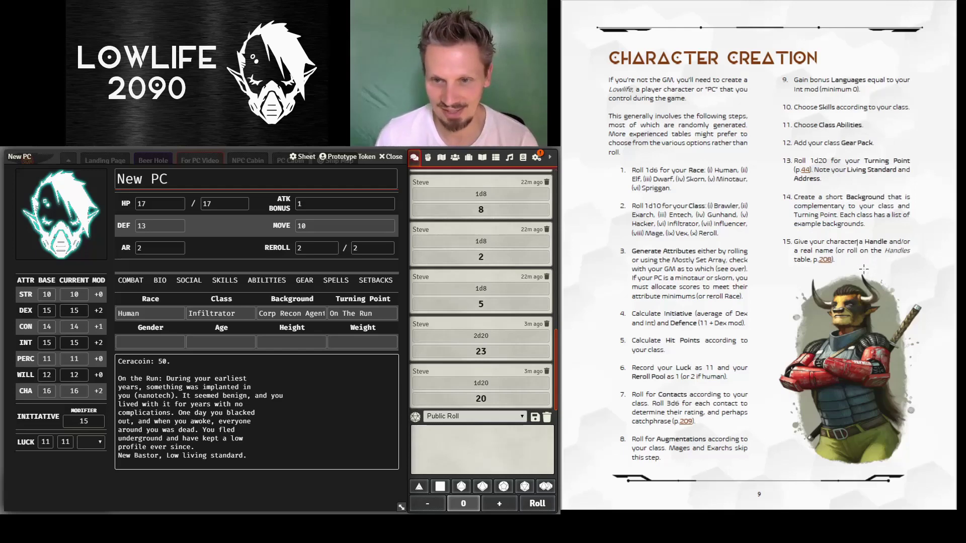
pyautogui.click(824, 259)
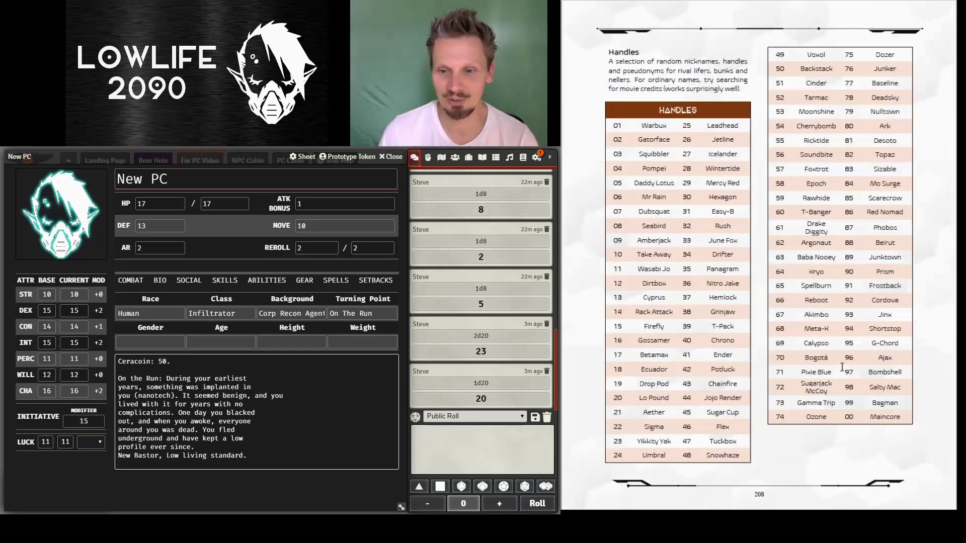
pyautogui.hotkey('alt', 'Tab')
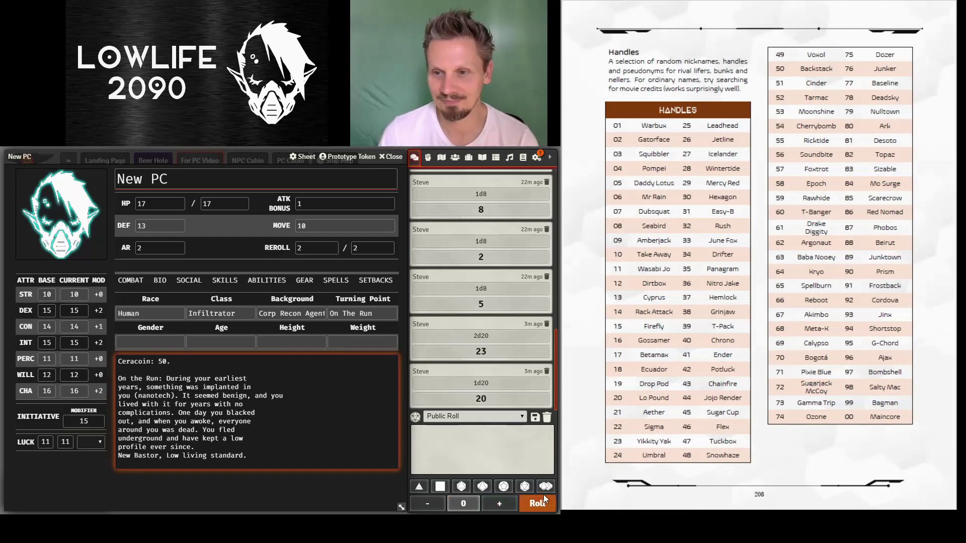
pyautogui.click(539, 507)
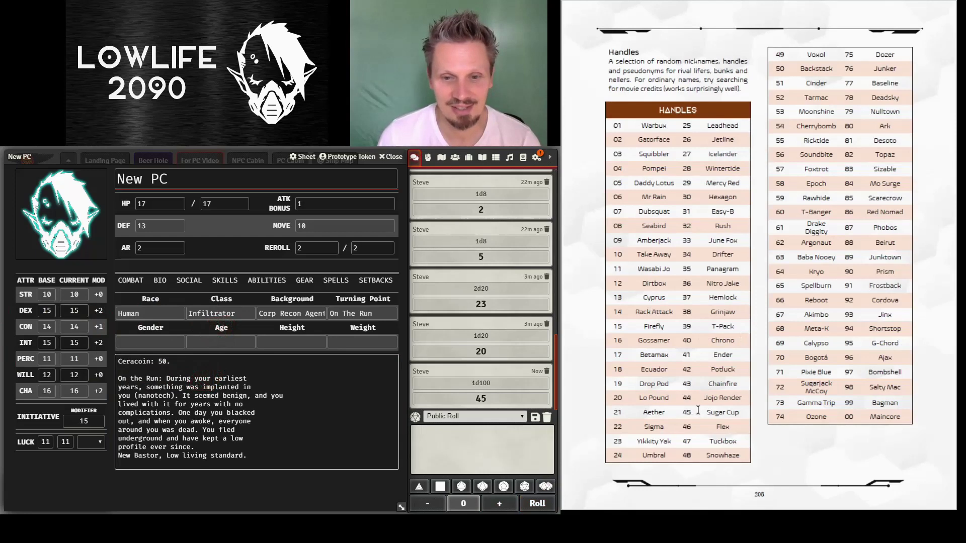
# - Find entry 45 in the Handles table and rename the character "Sugar Cup"
pyautogui.moveTo(704, 413); pyautogui.dragTo(746, 415)
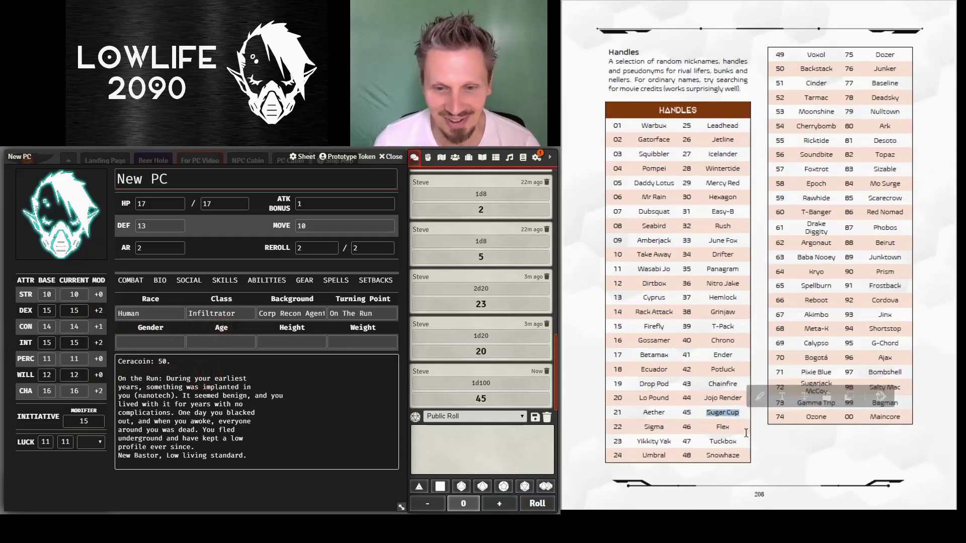
pyautogui.click(746, 431)
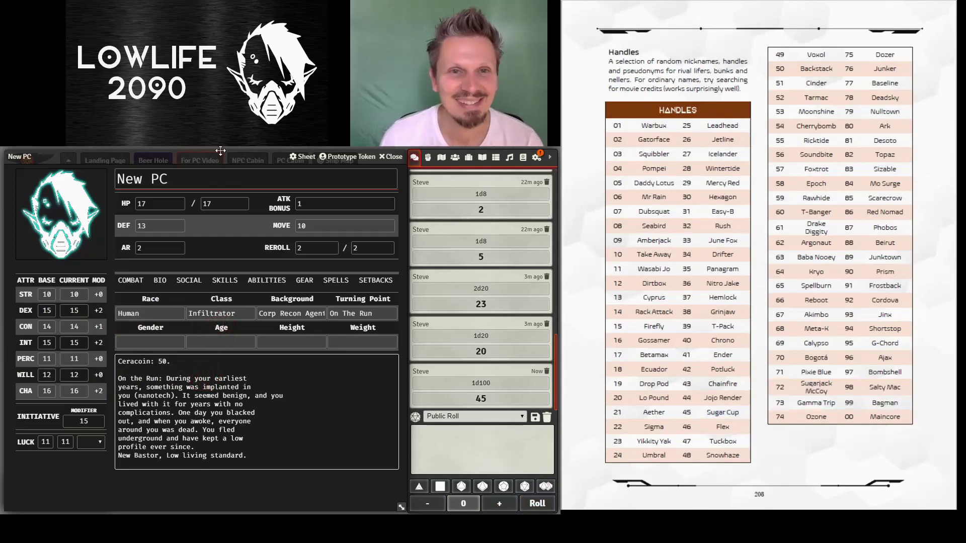
pyautogui.moveTo(169, 179); pyautogui.dragTo(94, 181)
pyautogui.write('Sup')
pyautogui.press('BackSpace')
pyautogui.write('gar Cup')
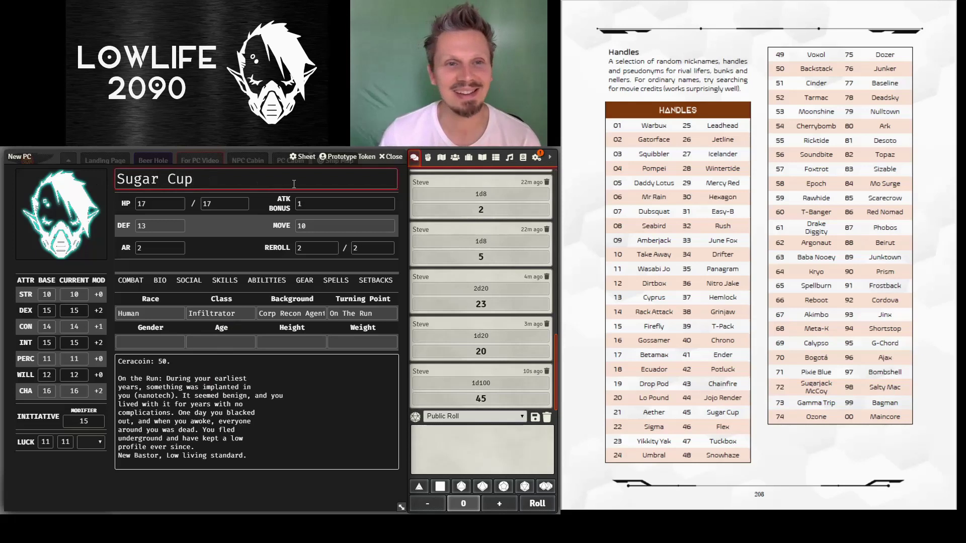
# - Set the character's portrait to Human Male Portrait.png from the lowlife system's images folder
pyautogui.click(75, 230)
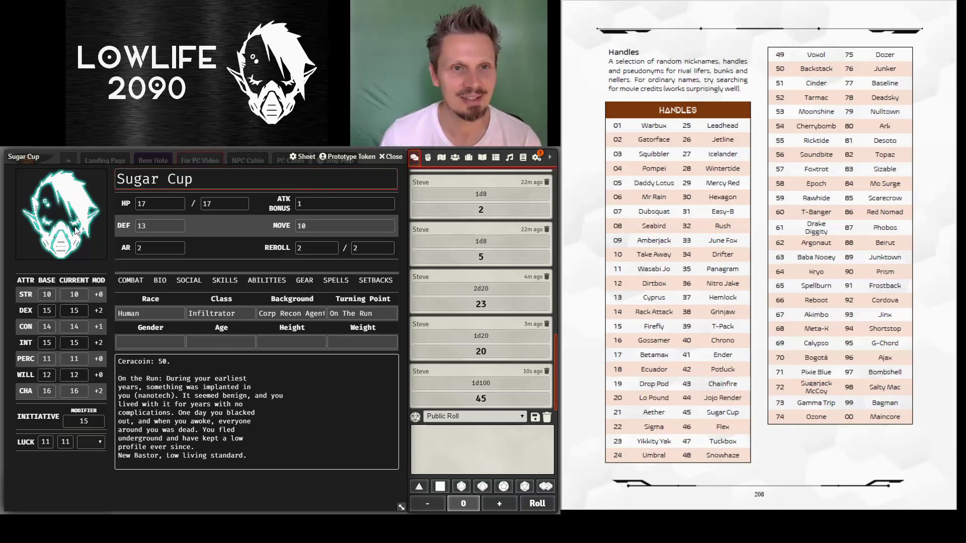
pyautogui.click(67, 223)
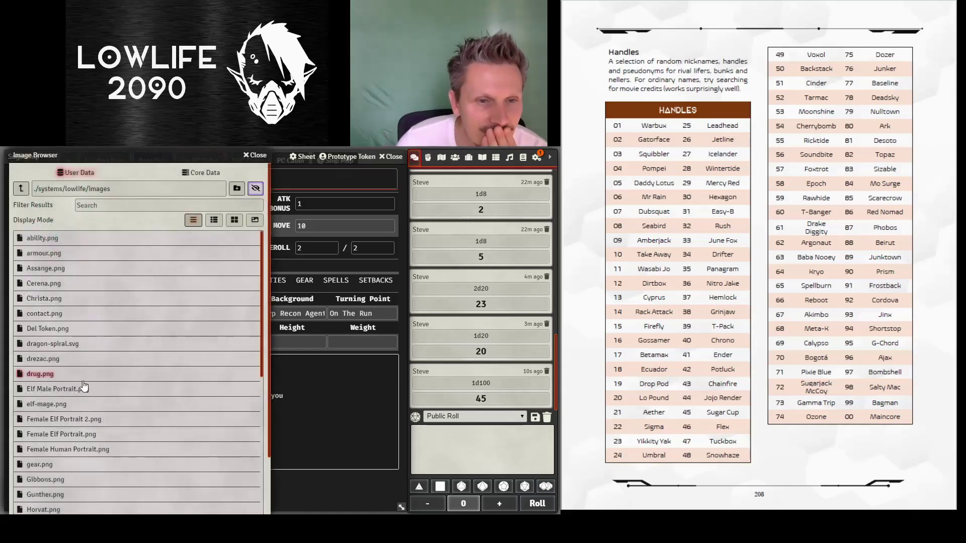
pyautogui.scroll(-1, 85, 398)
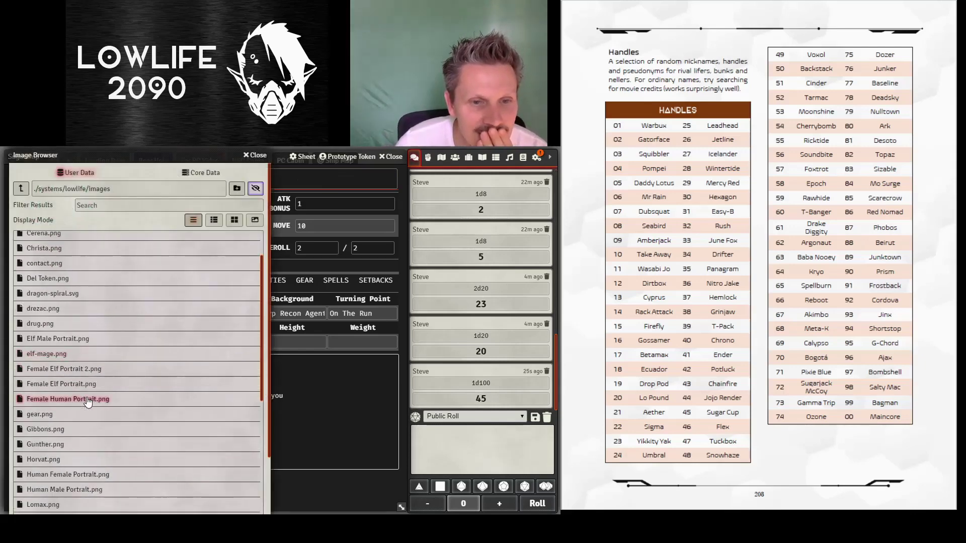
pyautogui.scroll(-1, 87, 400)
pyautogui.click(85, 439)
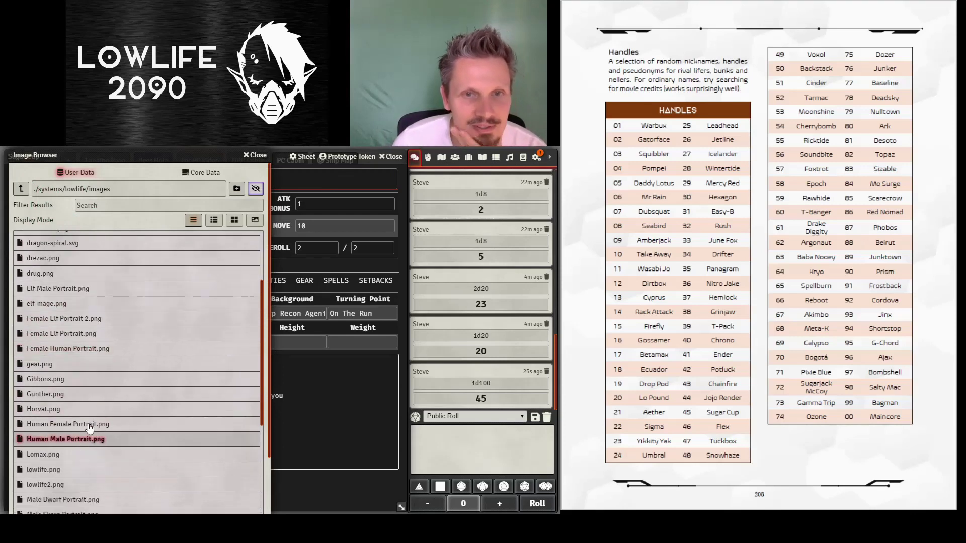
pyautogui.scroll(-4, 194, 434)
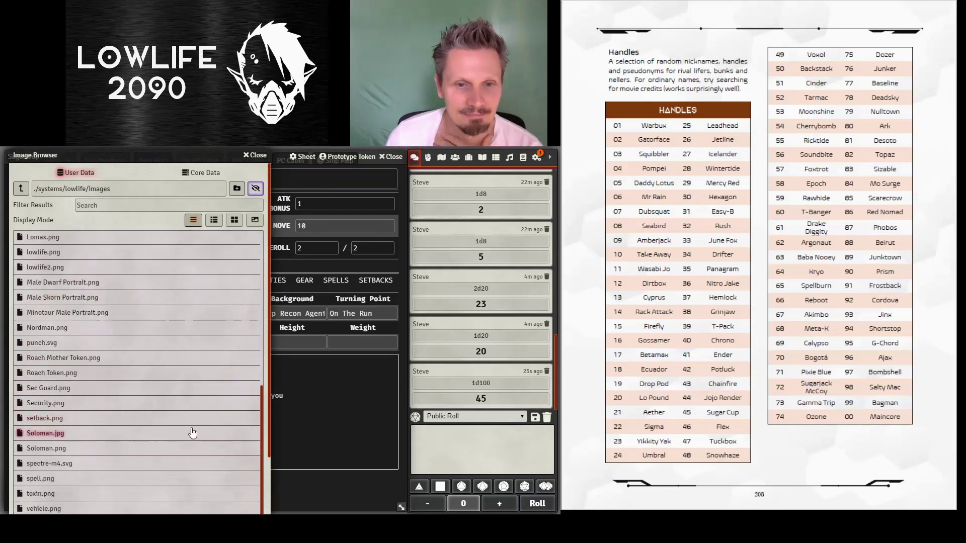
pyautogui.moveTo(270, 452); pyautogui.dragTo(261, 511)
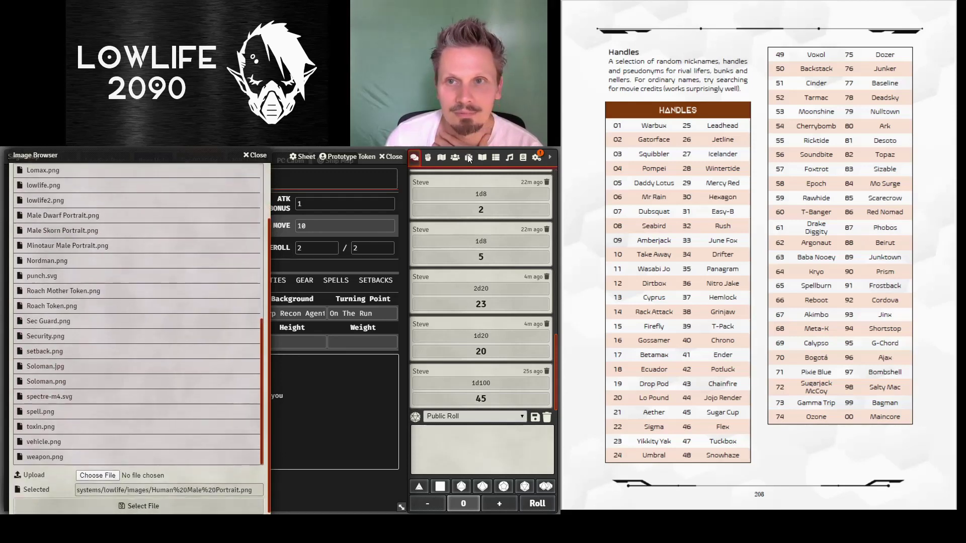
pyautogui.click(152, 505)
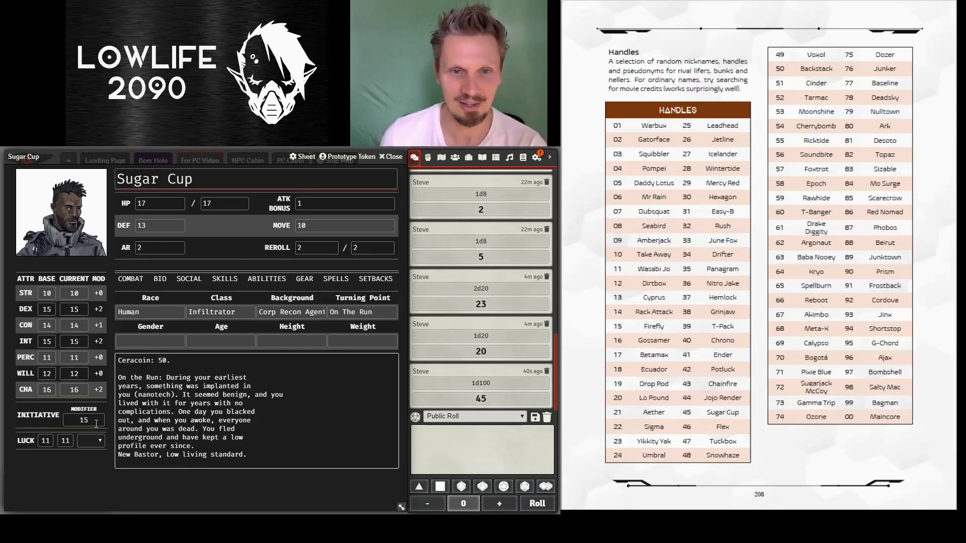
# - Review the character's class abilities and read the full description of the Assassin ability, closing it when done
pyautogui.click(316, 247)
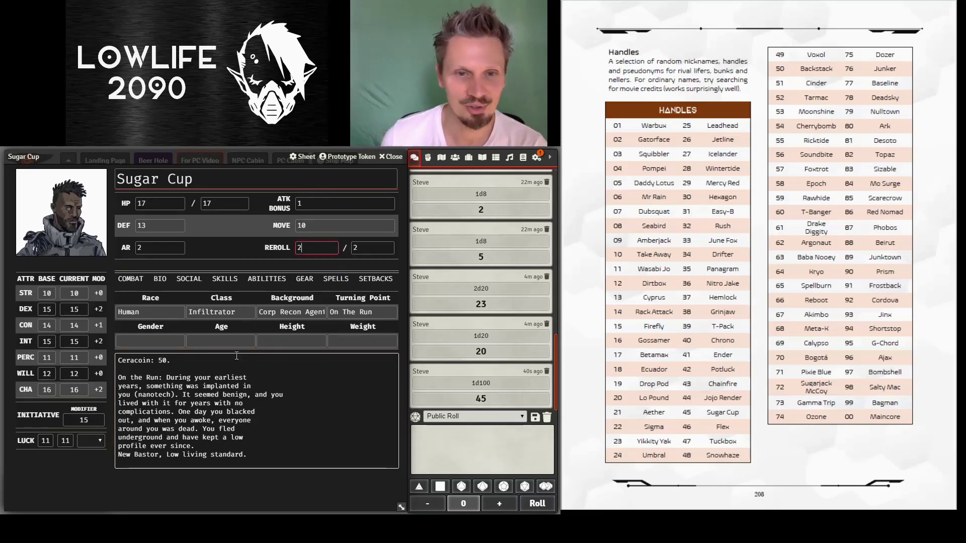
pyautogui.click(280, 285)
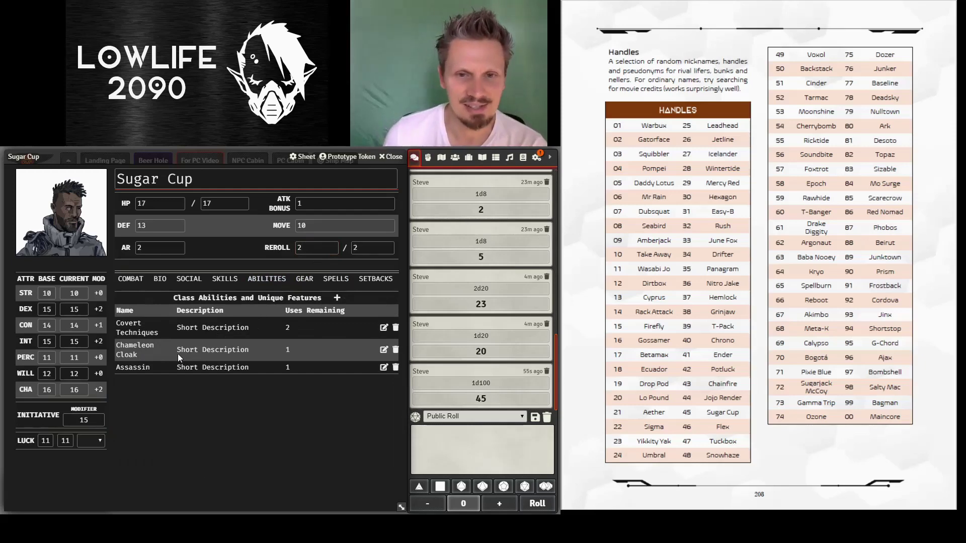
pyautogui.click(384, 367)
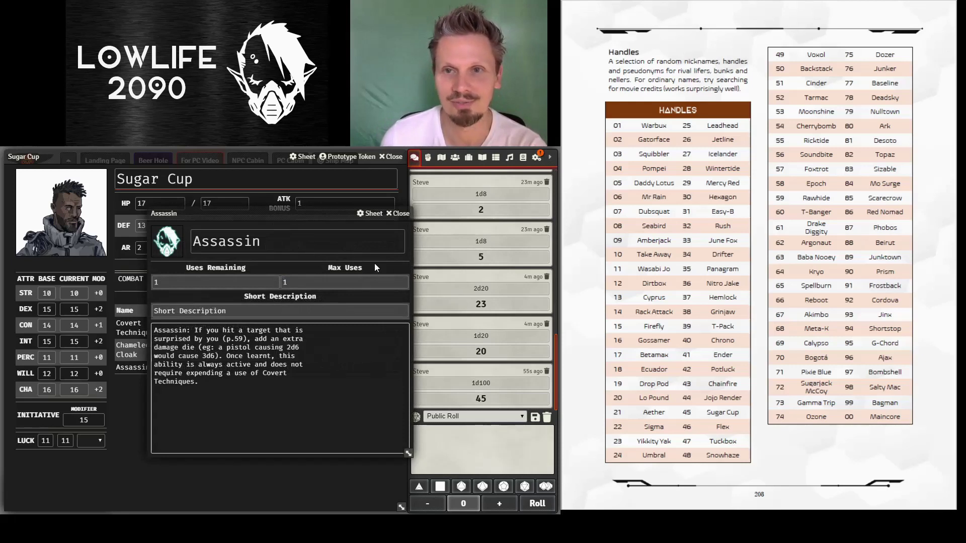
pyautogui.click(401, 213)
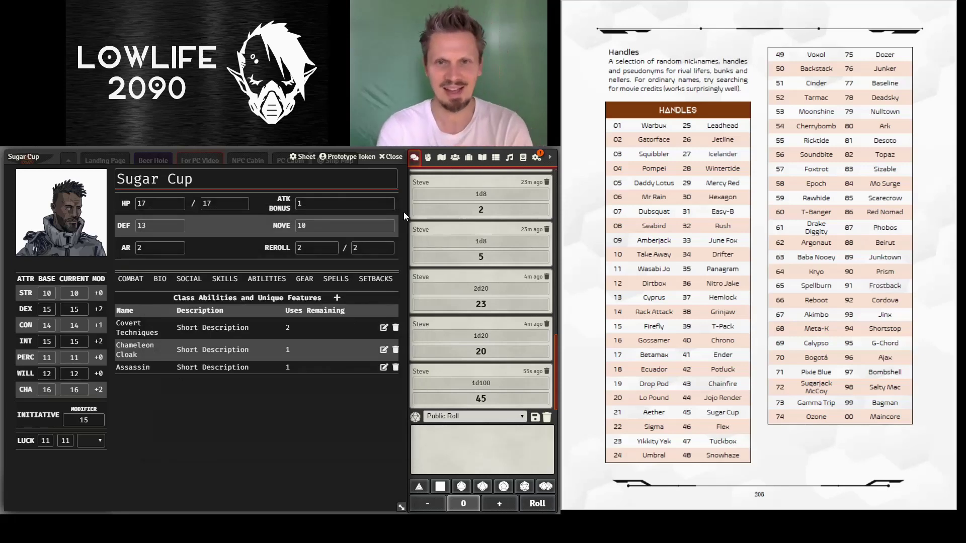